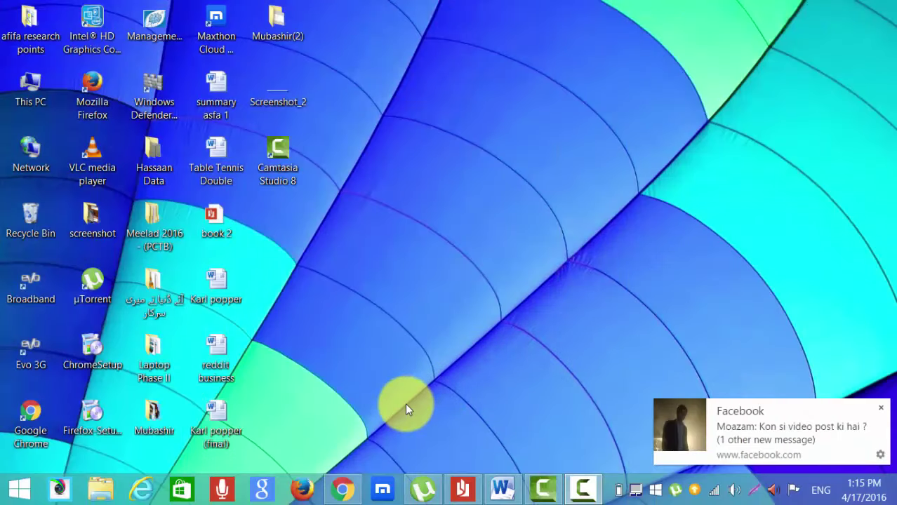
Step: Open the reddit business document in Microsoft Word from the desktop
key("super+s")
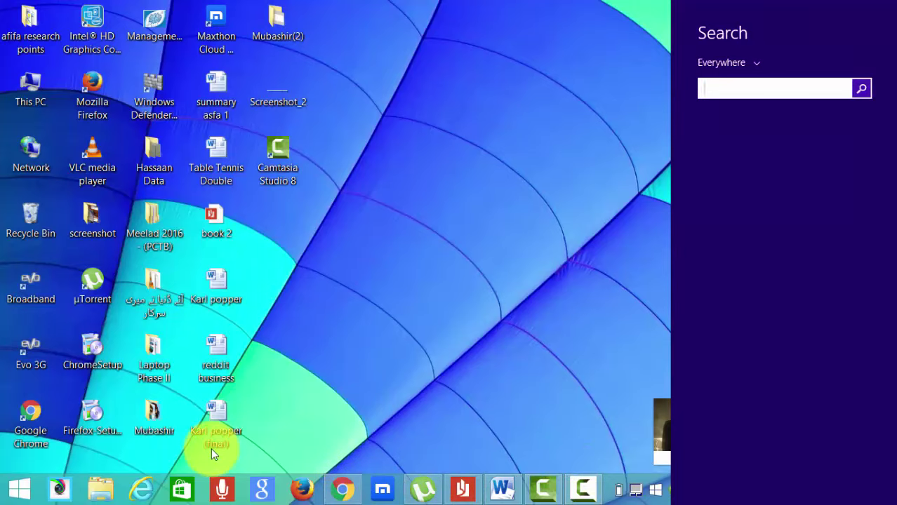
left_click(384, 328)
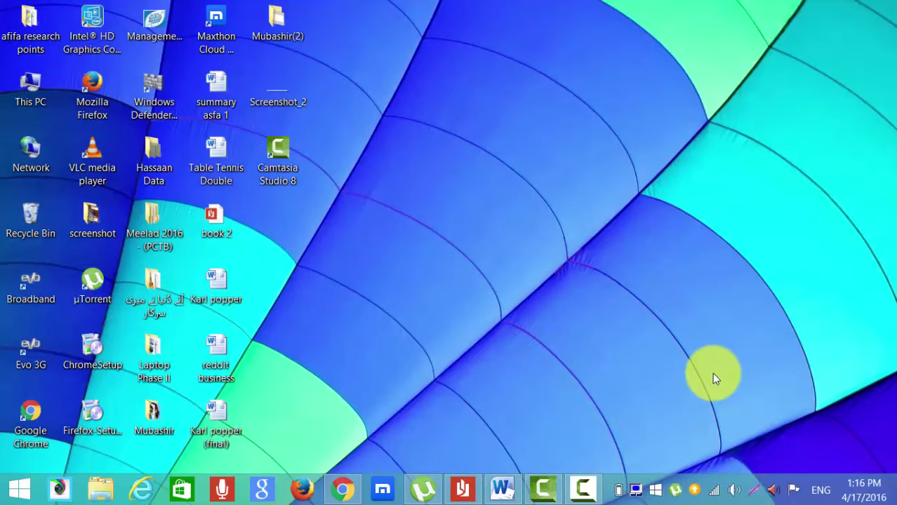
left_click(225, 369)
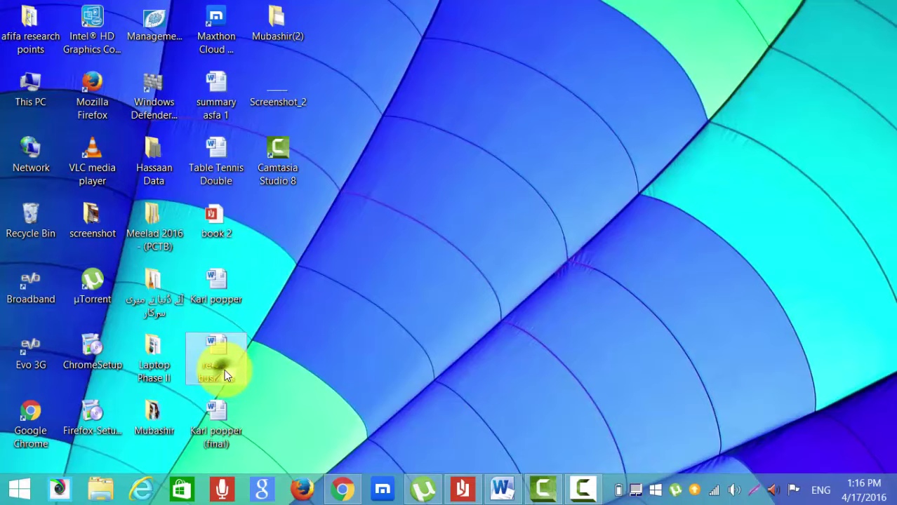
double_click(225, 369)
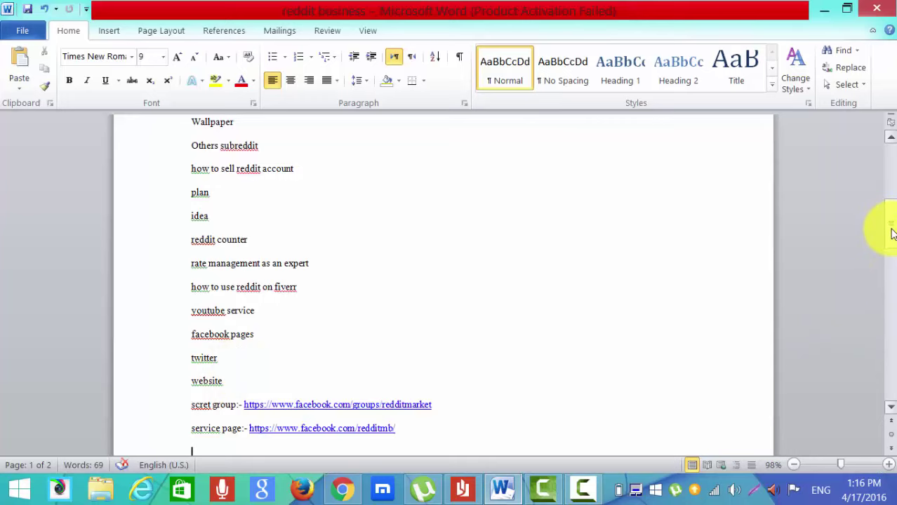
Step: Scroll through the Reddit training outline, then minimize Word to reveal the desktop
left_click_drag(892, 232, 879, 151)
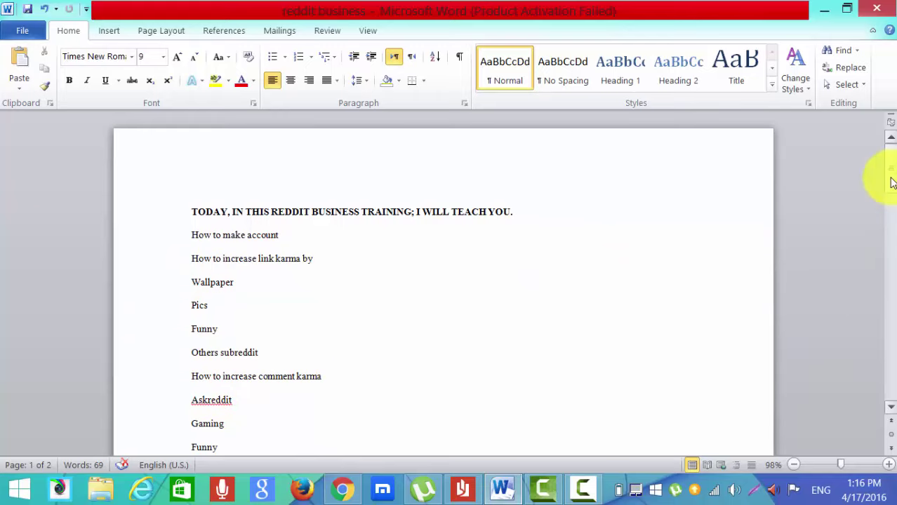
left_click_drag(893, 180, 893, 225)
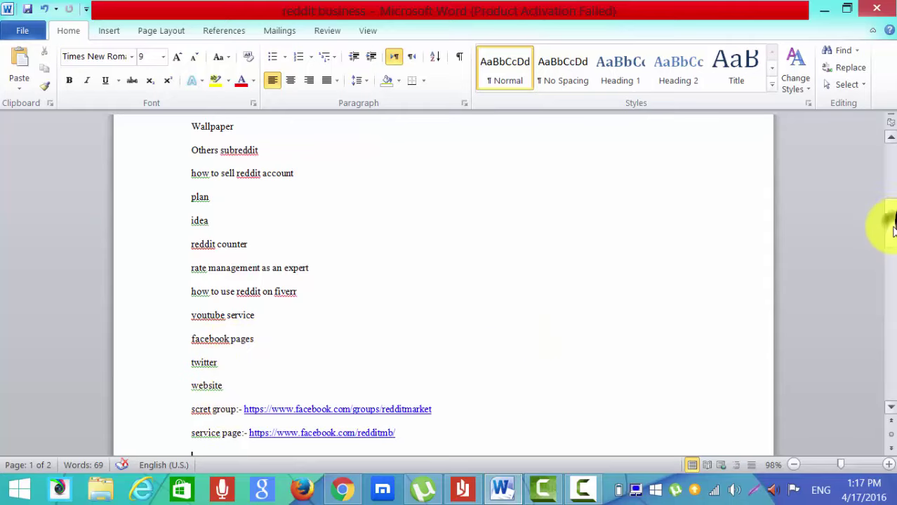
left_click_drag(894, 239, 805, 32)
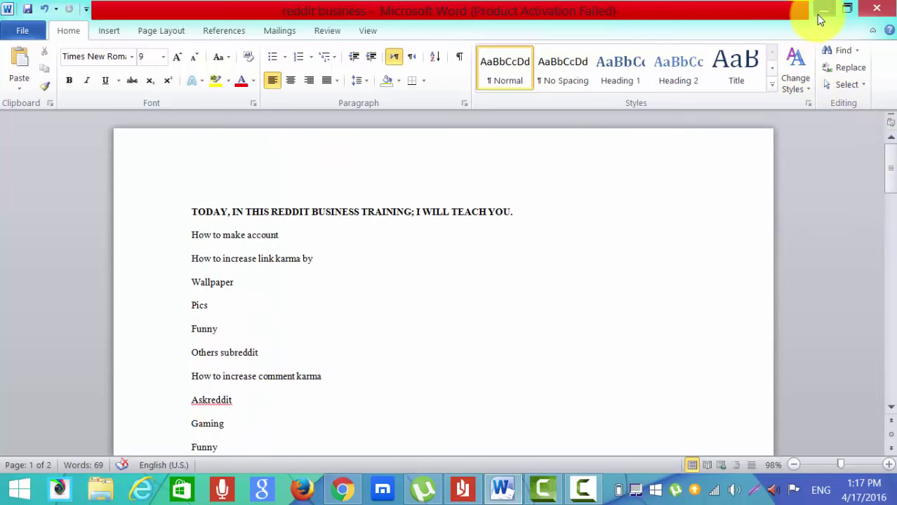
left_click(820, 11)
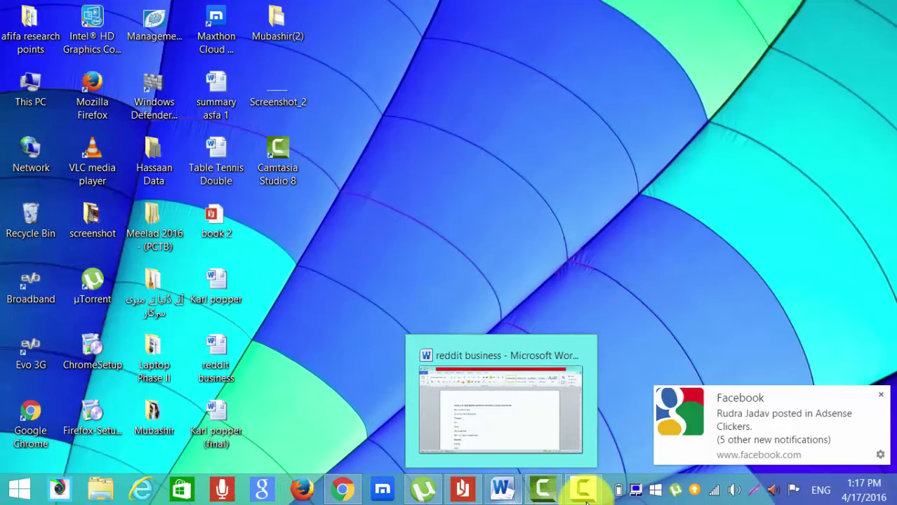
Step: Restore the Chrome window showing Facebook and open a new blank tab beside it
mouse_move(546, 496)
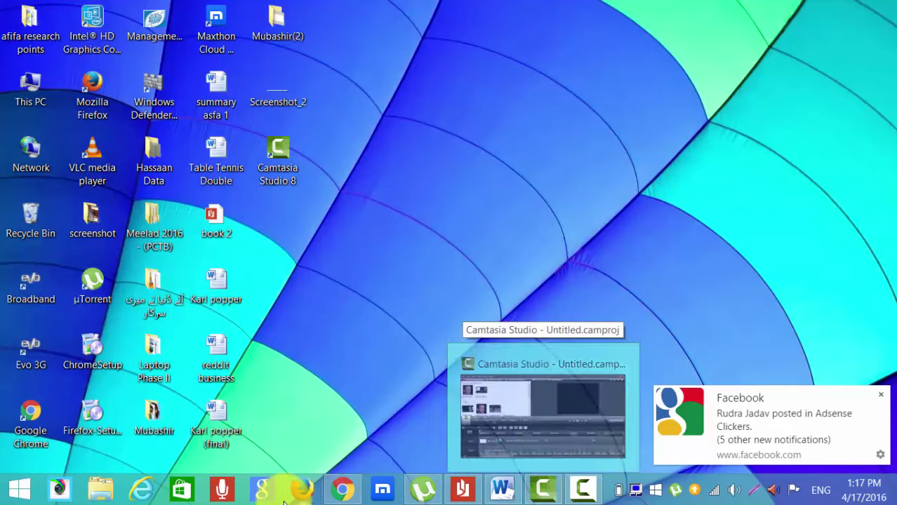
left_click(344, 494)
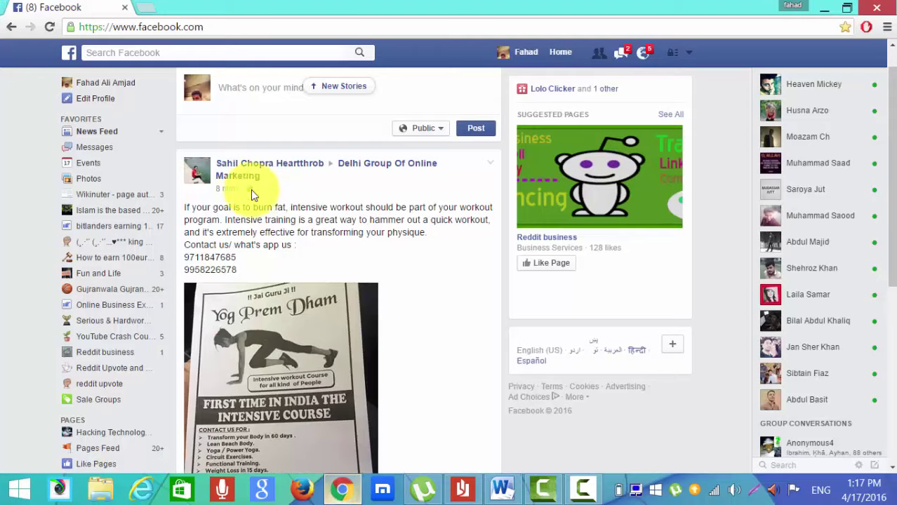
left_click(149, 8)
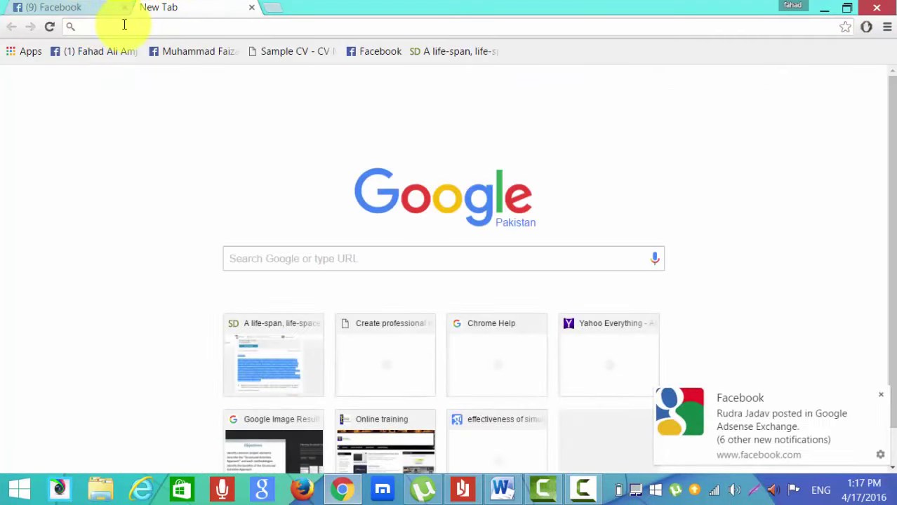
Step: Search Google for the reddit suggestion offered in the address bar
type("REDDO")
key("BackSpace")
key("BackSpace")
key("BackSpace")
key("BackSpace")
key("BackSpace")
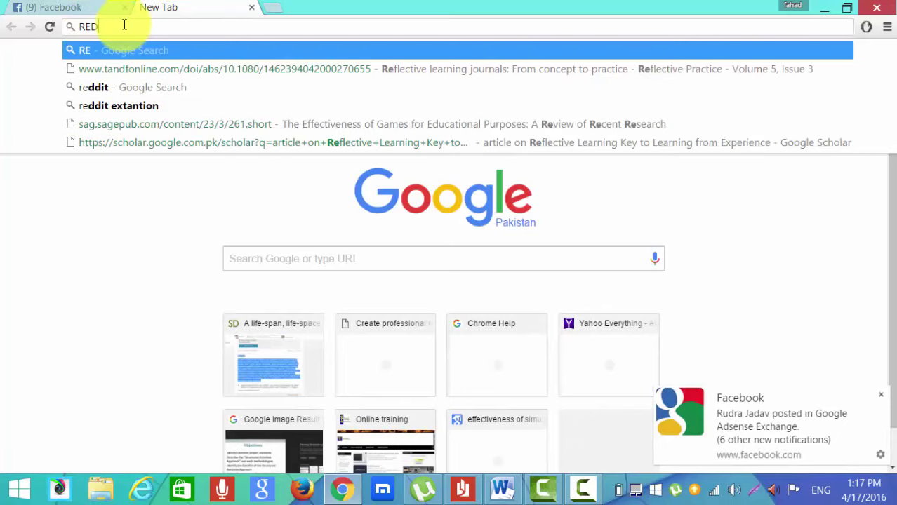
key("Caps_Lock")
type("reddot")
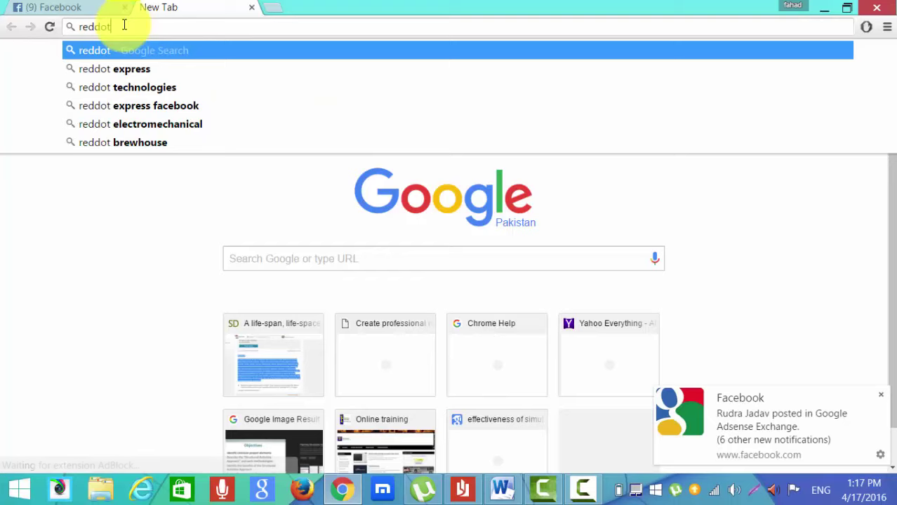
key("BackSpace")
key("BackSpace")
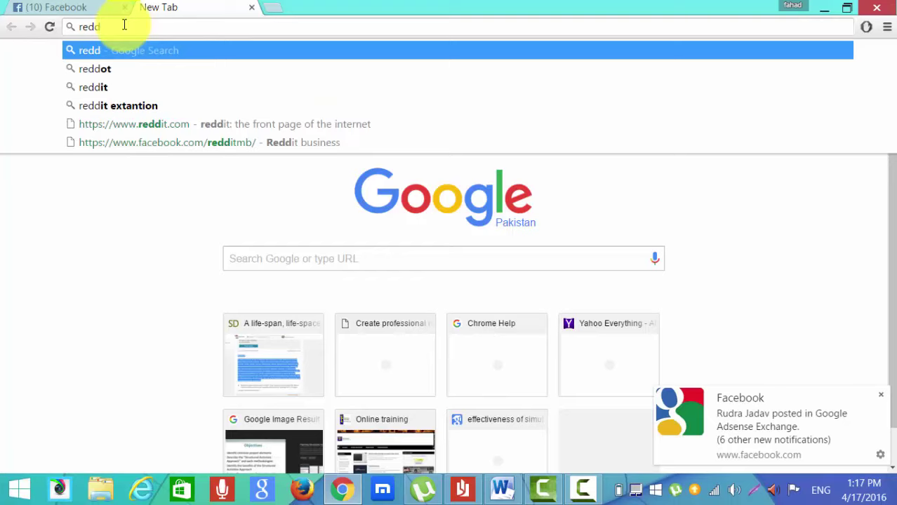
left_click(155, 91)
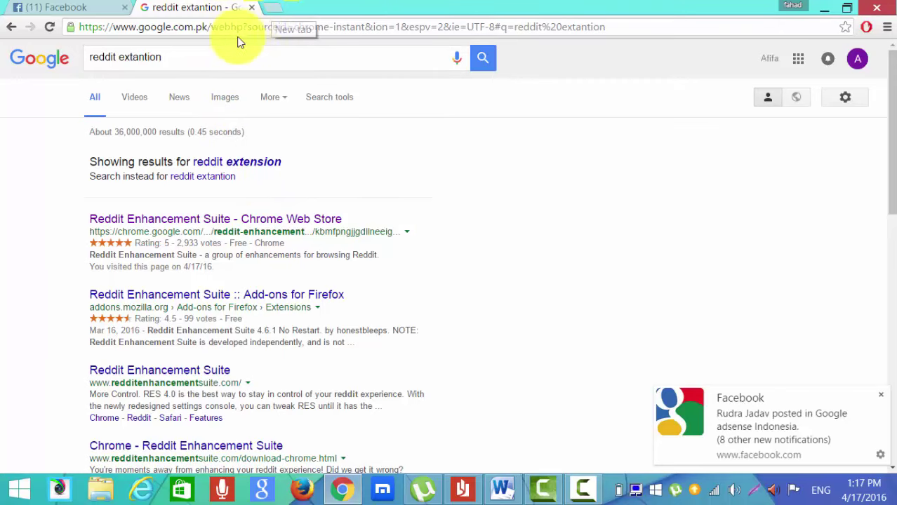
Step: Correct the search query to 'reddit' and open the reddit front page result
left_click(224, 59)
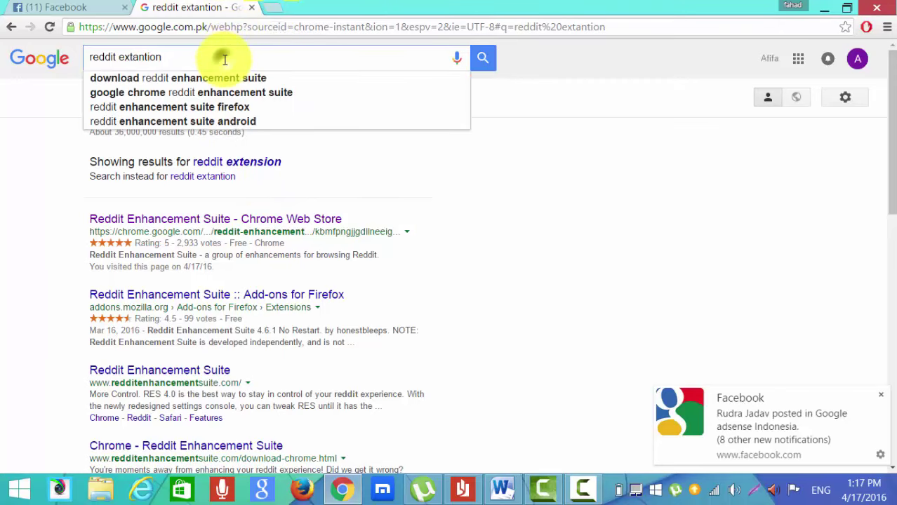
key("BackSpace")
key("BackSpace")
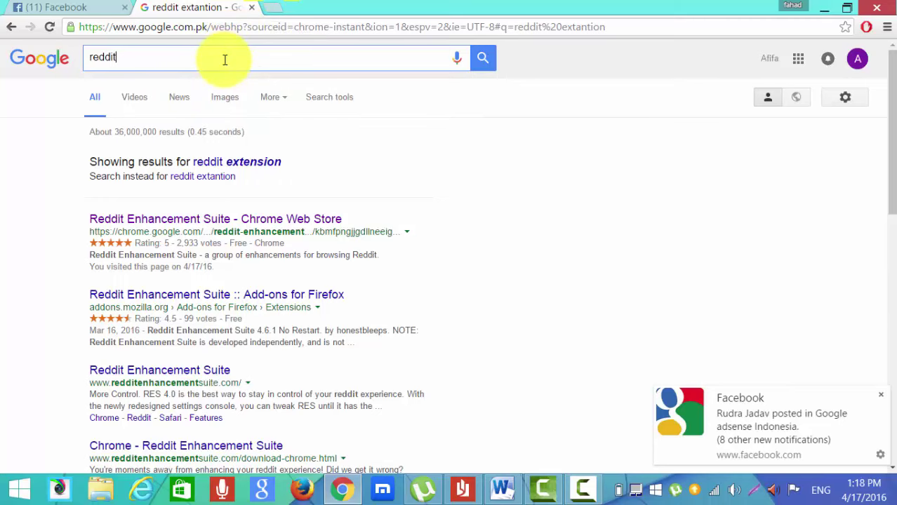
type("t")
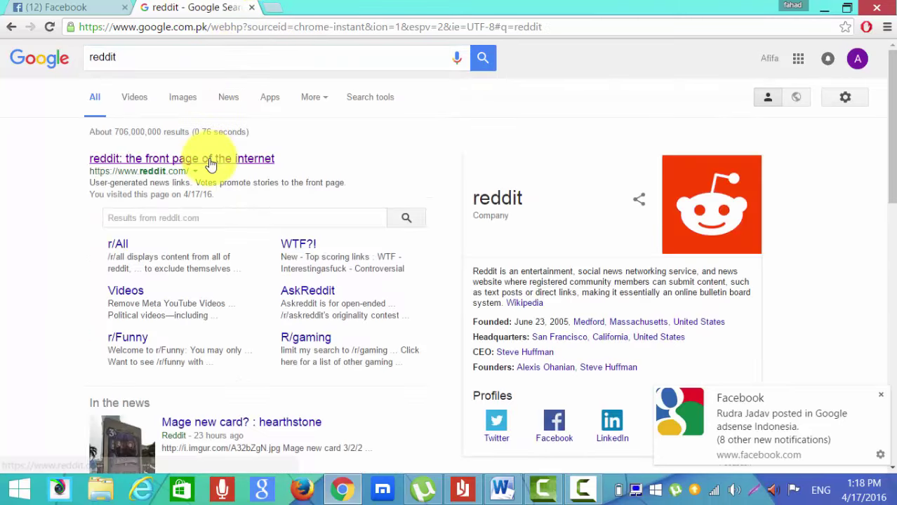
left_click(211, 163)
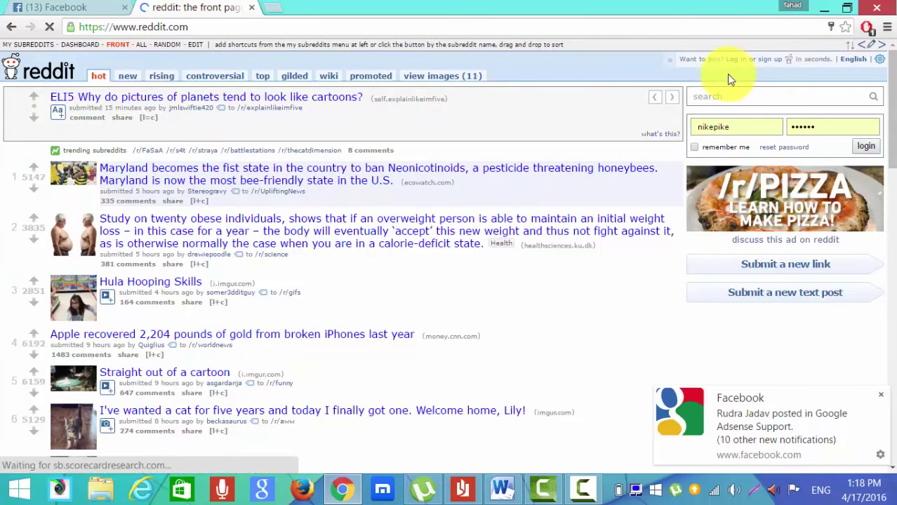
Step: Open reddit's create-account and log-in dialog from the top-right 'sign up' link
left_click(772, 61)
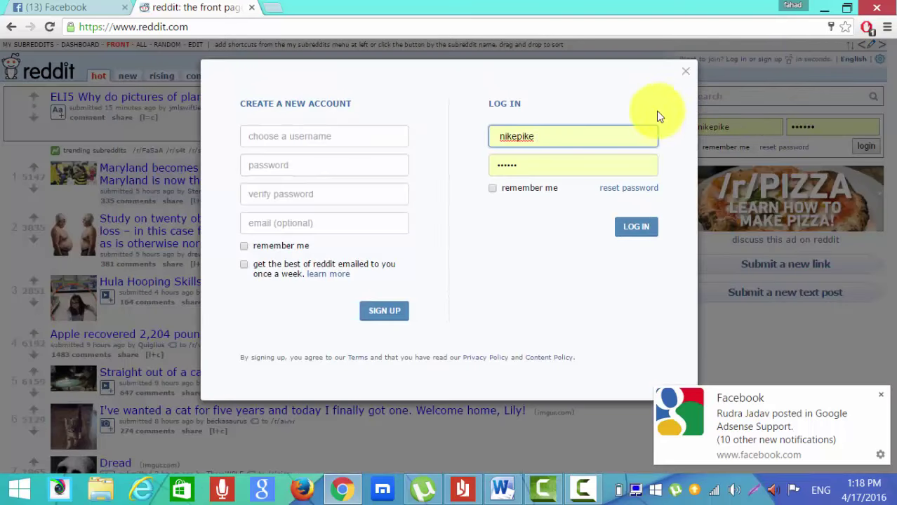
Step: Clear the prefilled log-in username and dismiss the saved username suggestion
left_click(600, 136)
double_click(599, 135)
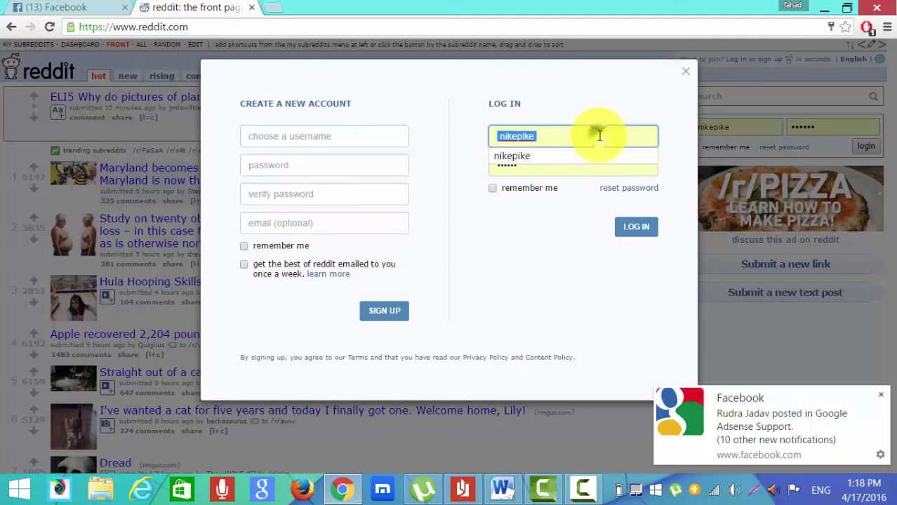
key("BackSpace")
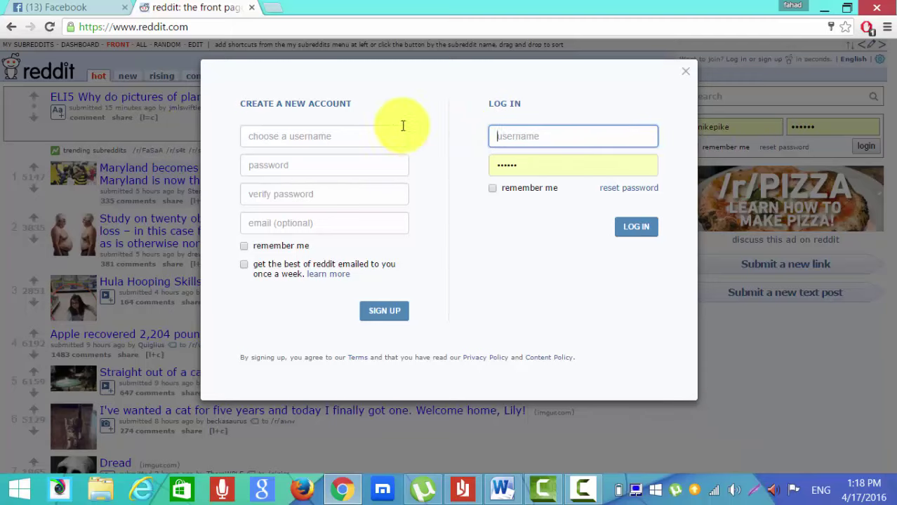
left_click(366, 138)
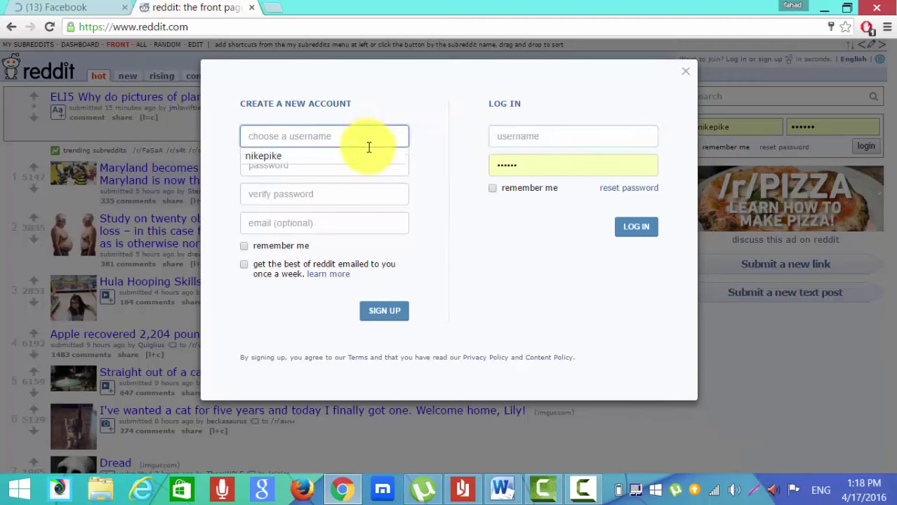
key("shift+Delete")
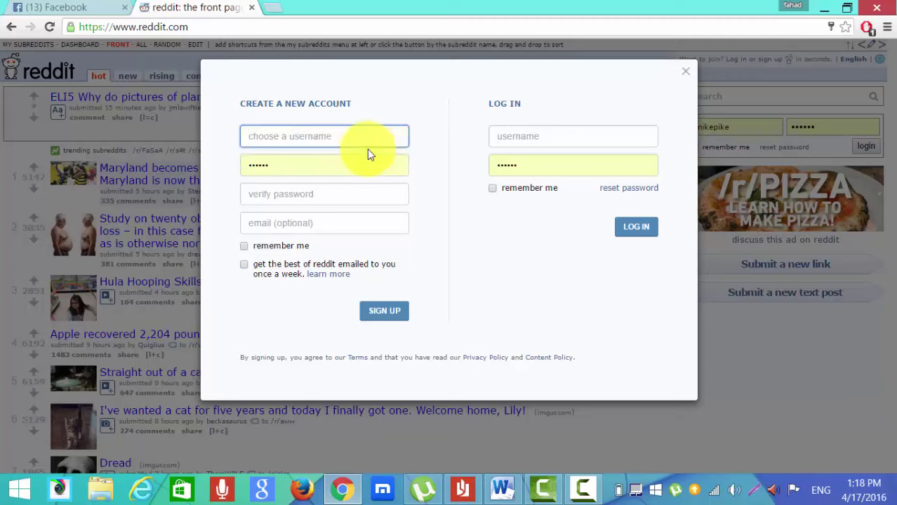
left_click(367, 149)
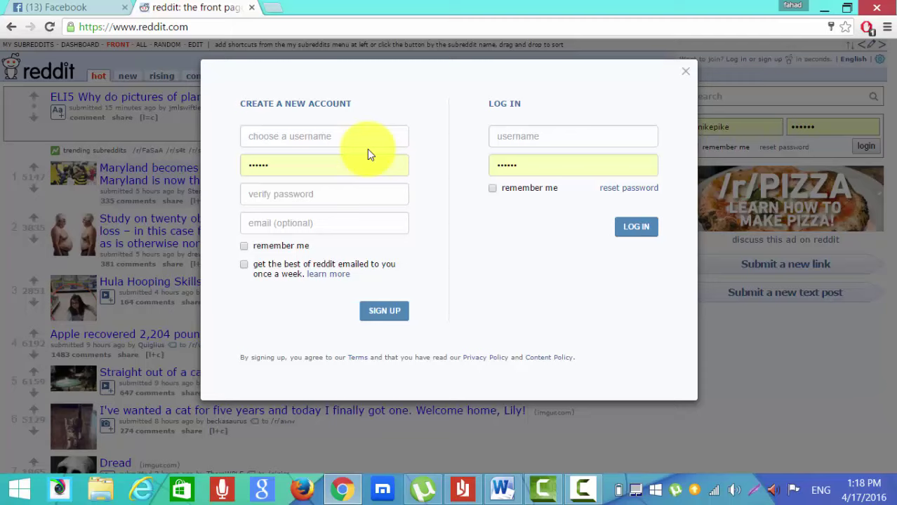
Step: Enter a new-account username, retyping it until reddit accepts it as available
left_click(335, 133)
type("fa")
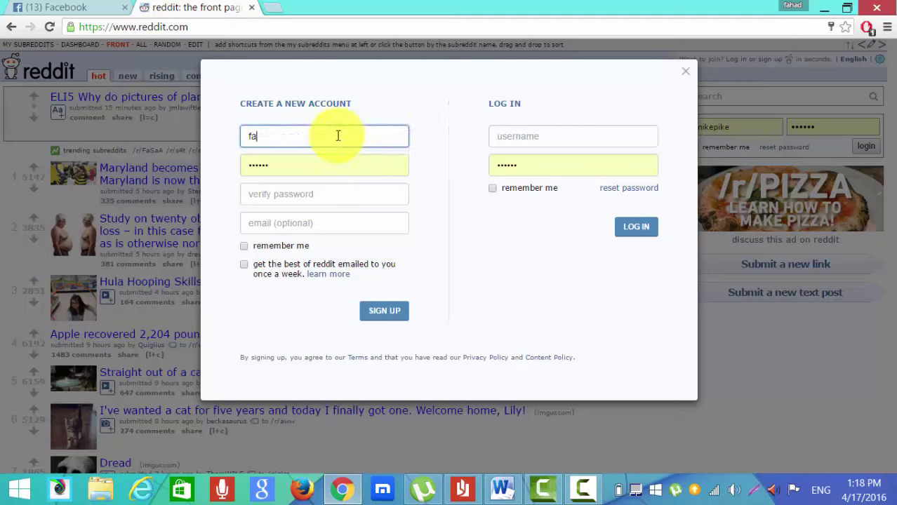
type("iu2")
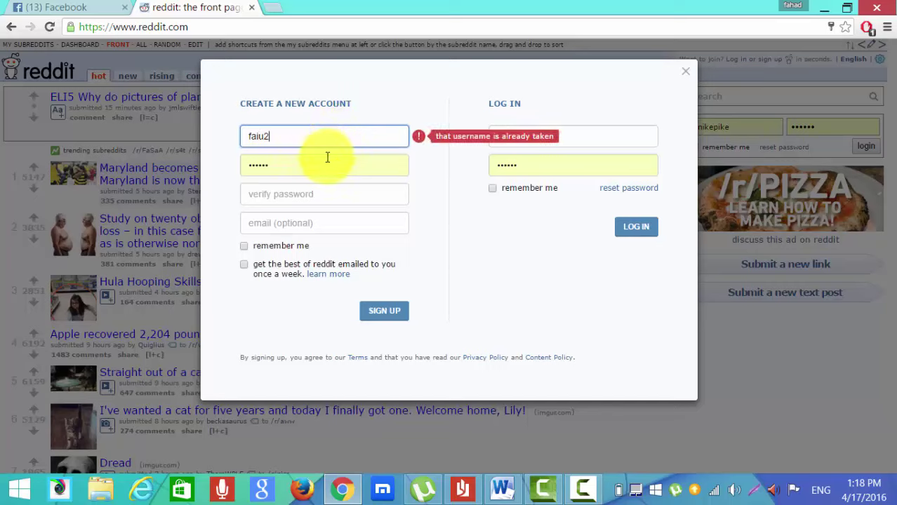
left_click(327, 159)
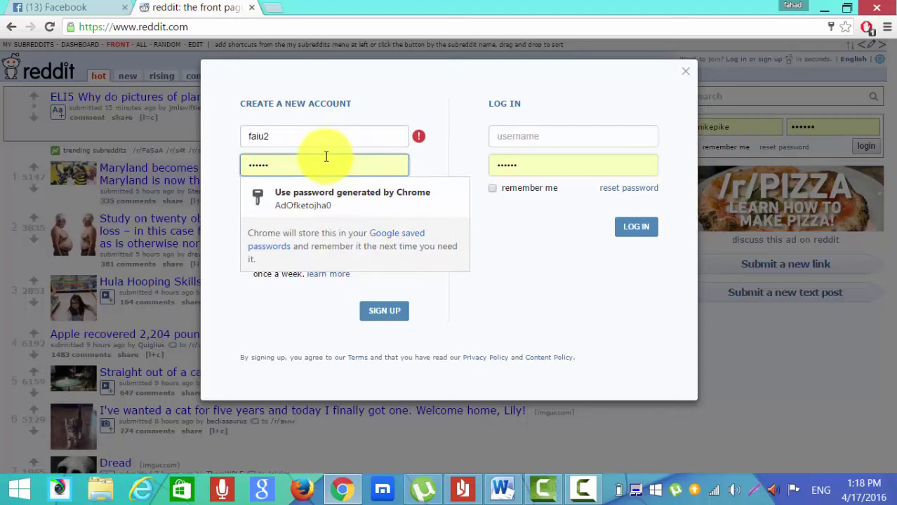
left_click(315, 141)
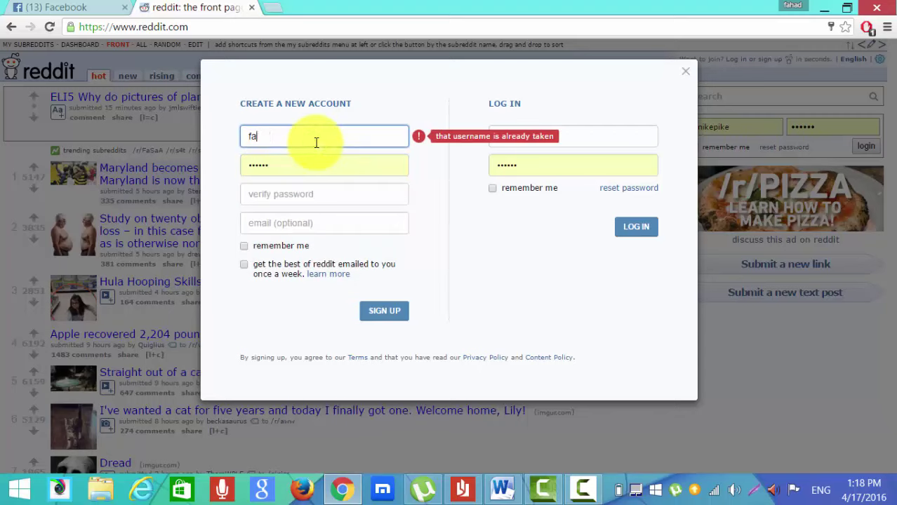
type("di")
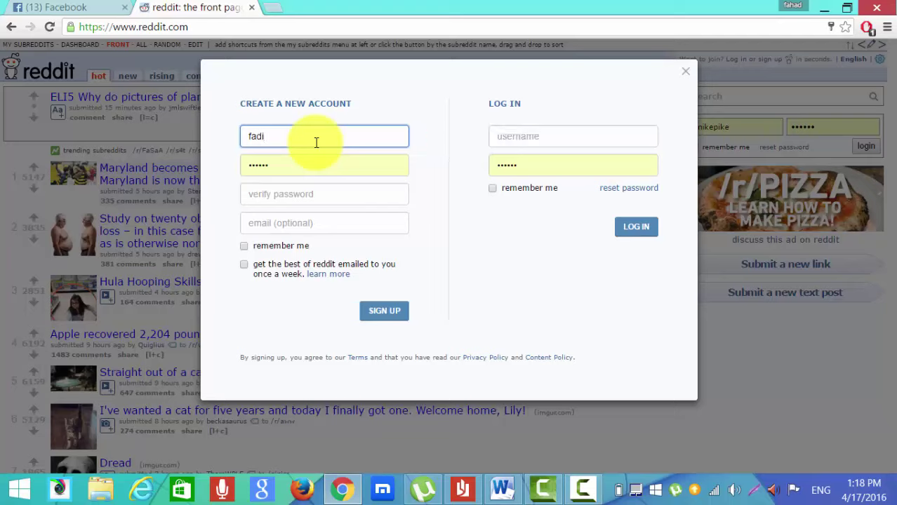
type("u2")
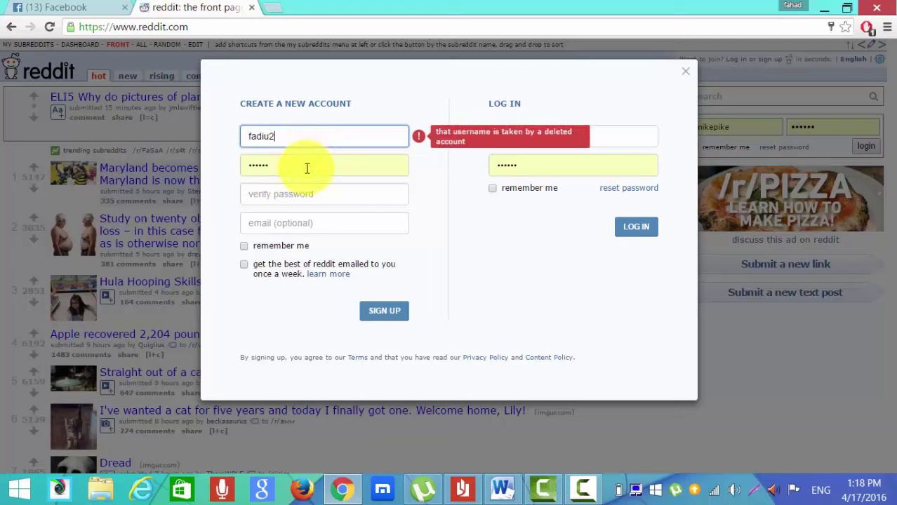
Step: Replace the autofilled password with a six-character password
left_click(304, 170)
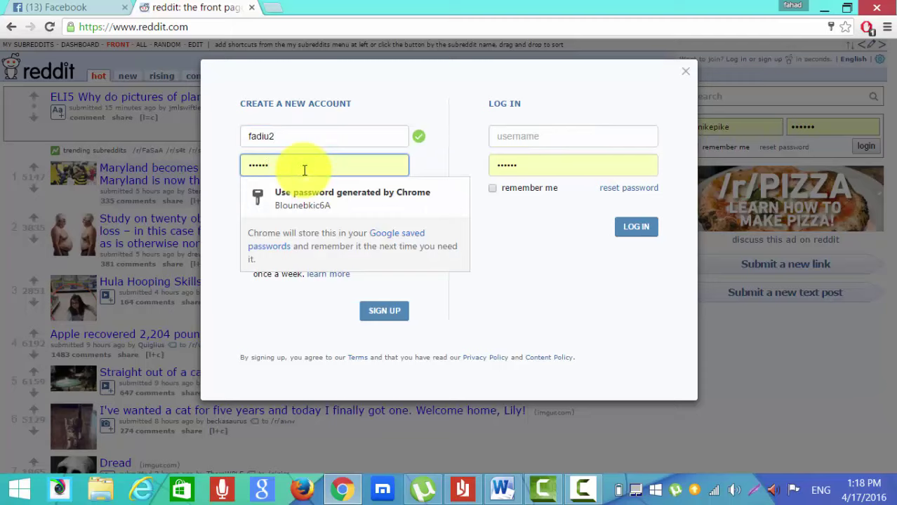
key("BackSpace")
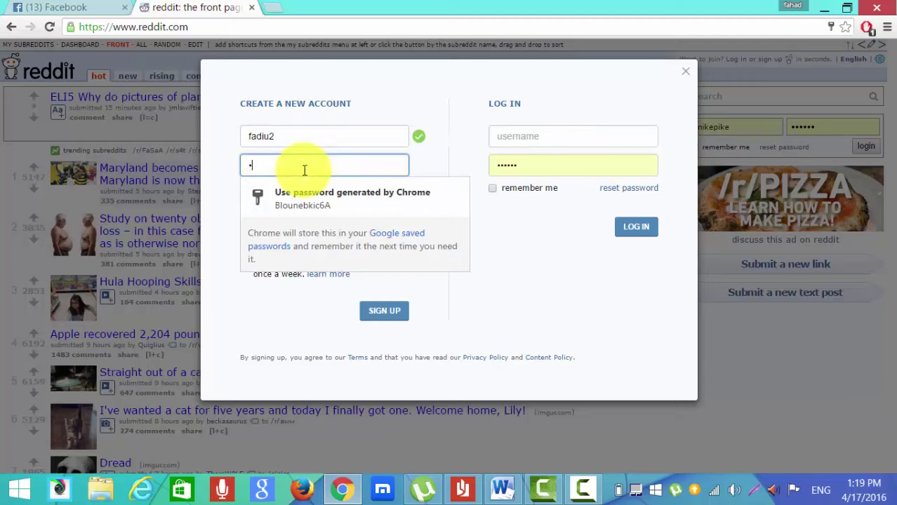
type("1")
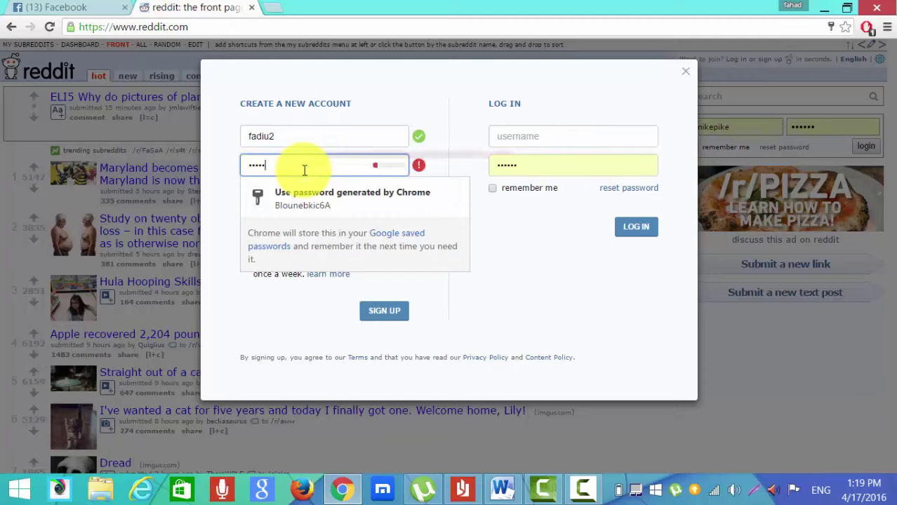
left_click(448, 144)
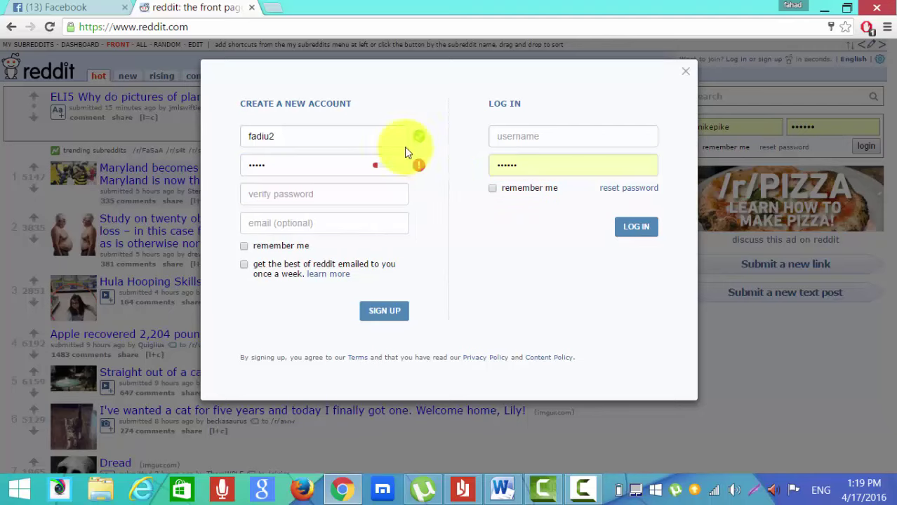
left_click(317, 167)
key("BackSpace")
key("BackSpace")
key("BackSpace")
key("BackSpace")
key("BackSpace")
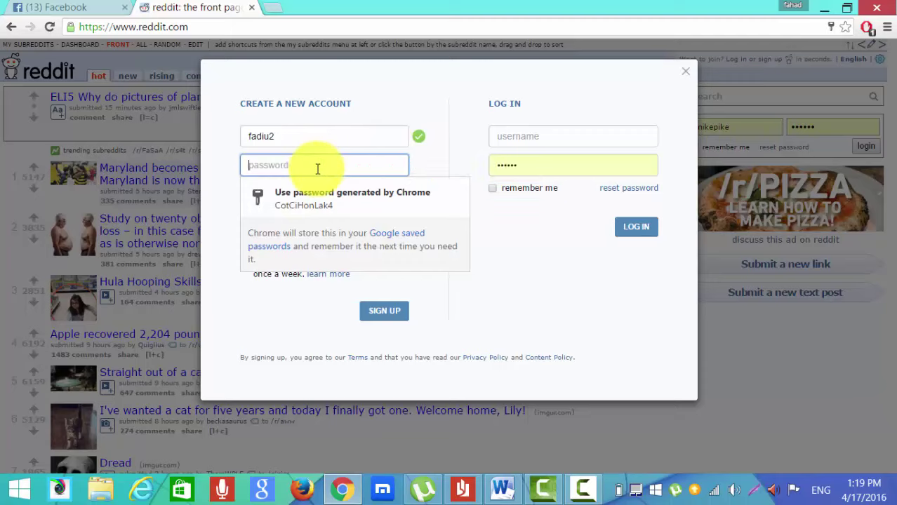
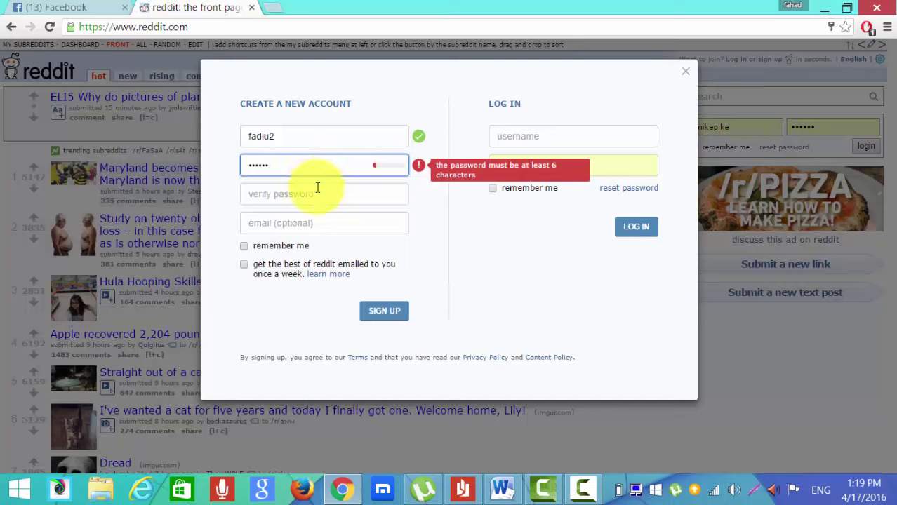
Step: Retype the same six-character password in the verify field until it matches
left_click(318, 195)
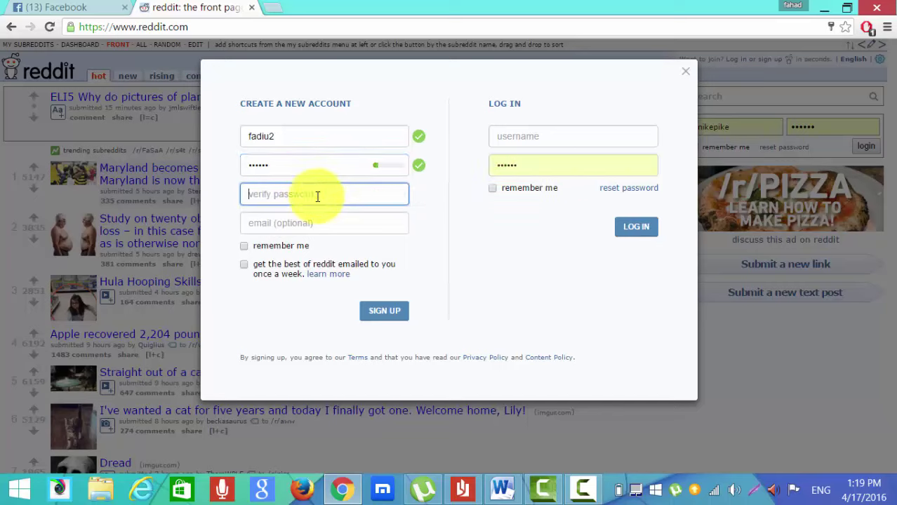
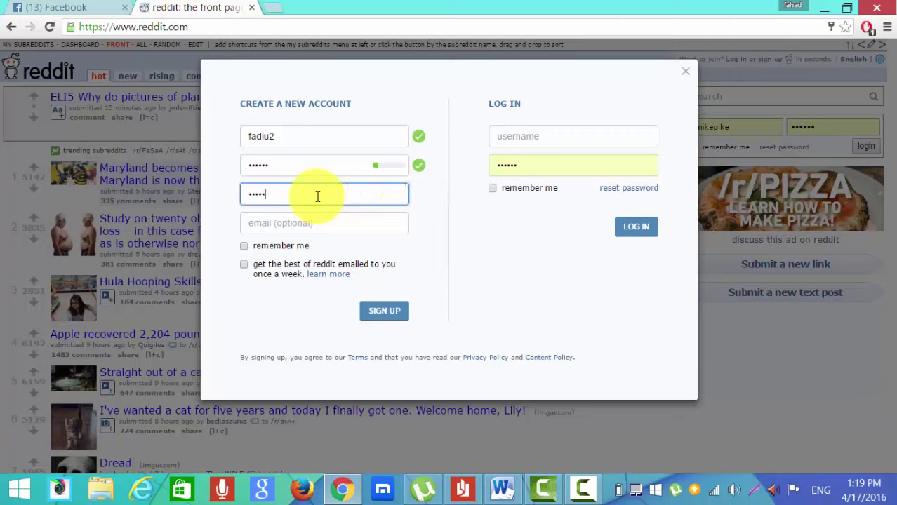
left_click(319, 223)
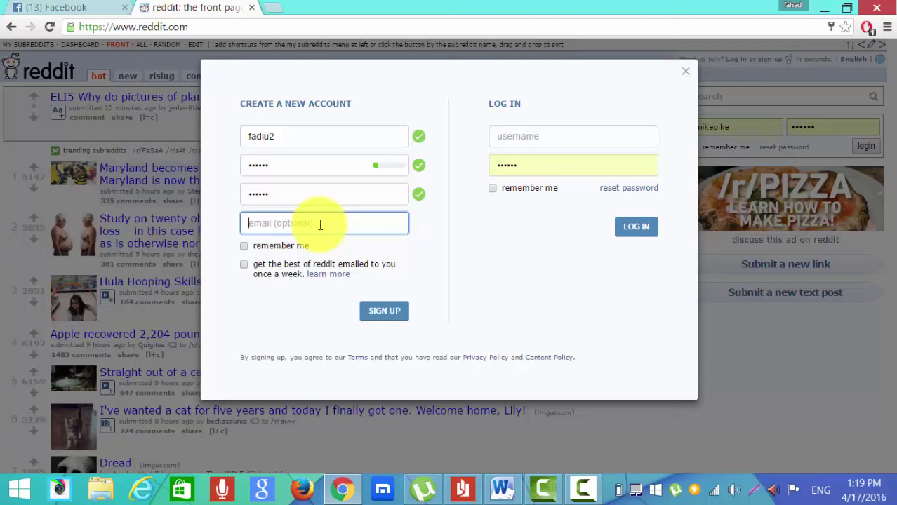
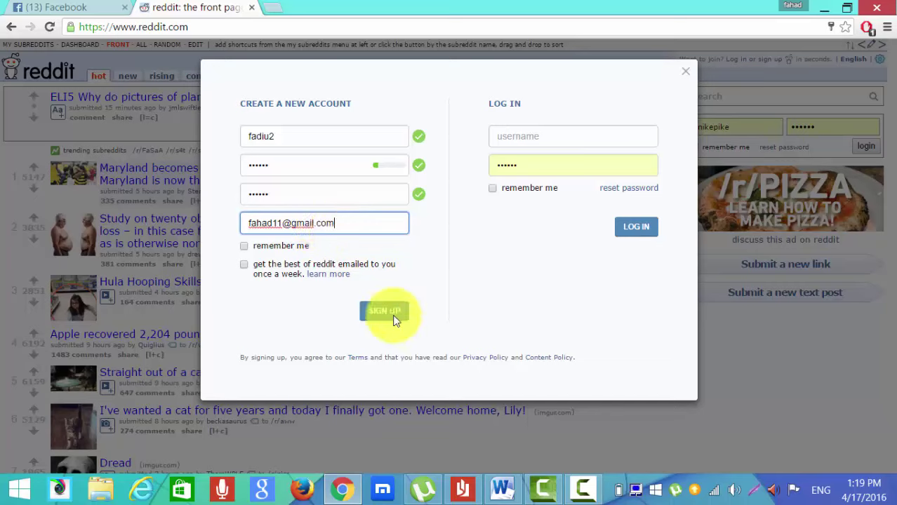
double_click(260, 228)
left_click(256, 228)
double_click(254, 226)
left_click(272, 223)
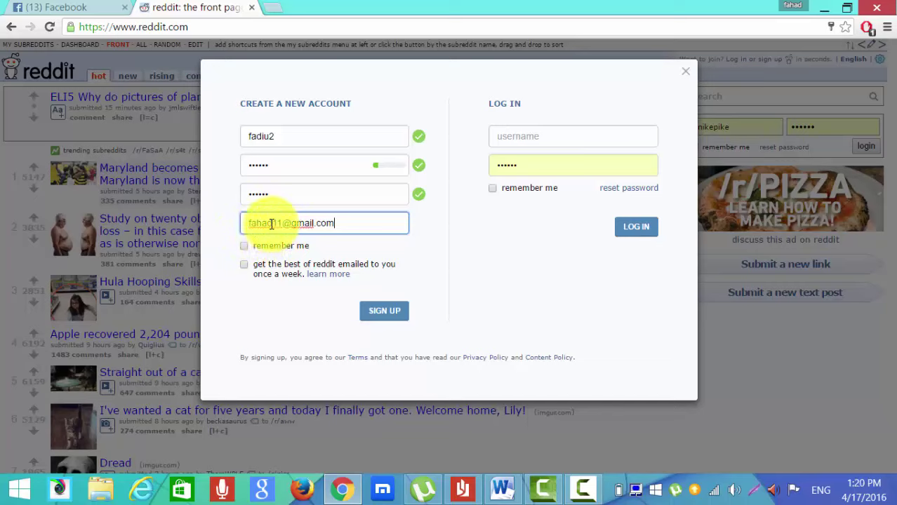
double_click(271, 223)
left_click(272, 223)
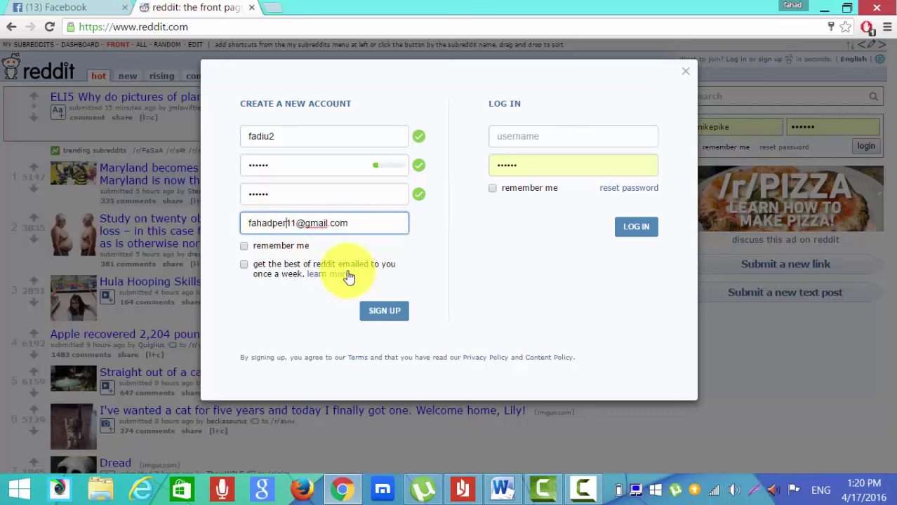
key("super+c")
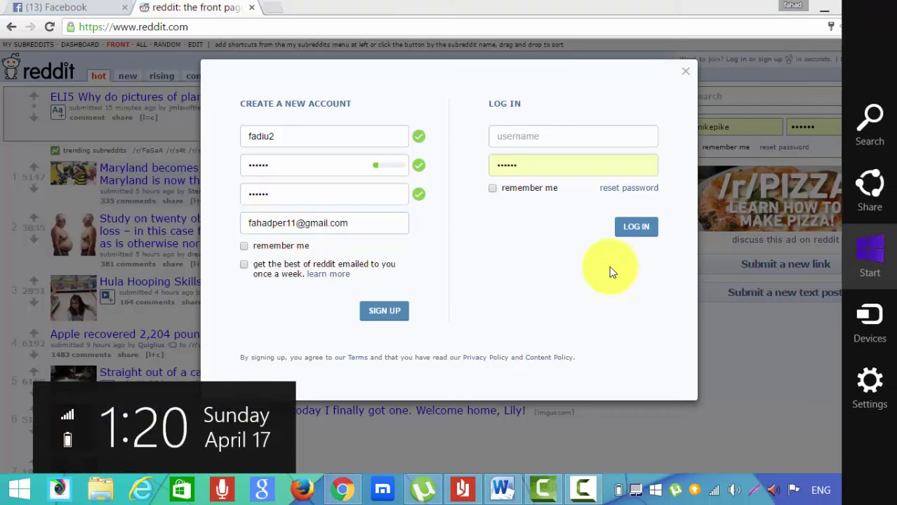
left_click(374, 311)
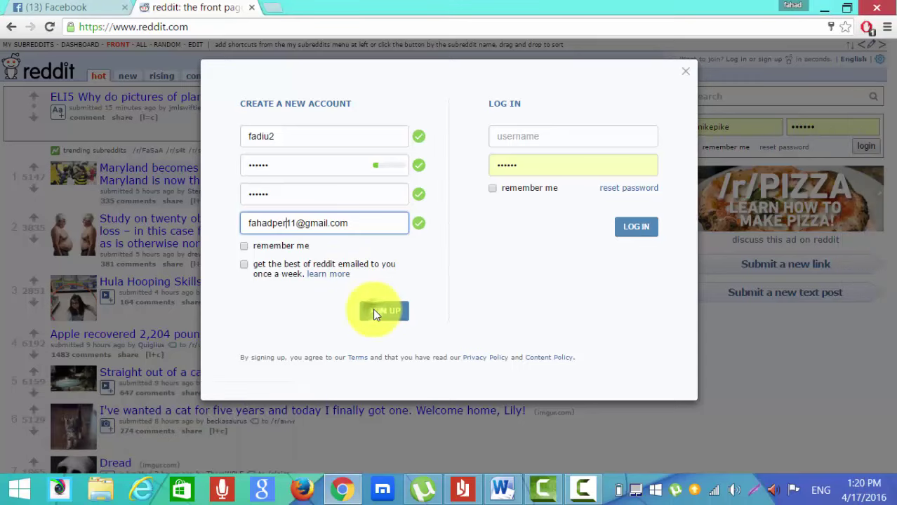
Step: Submit the form to create the reddit account and decline saving the password
left_click(374, 311)
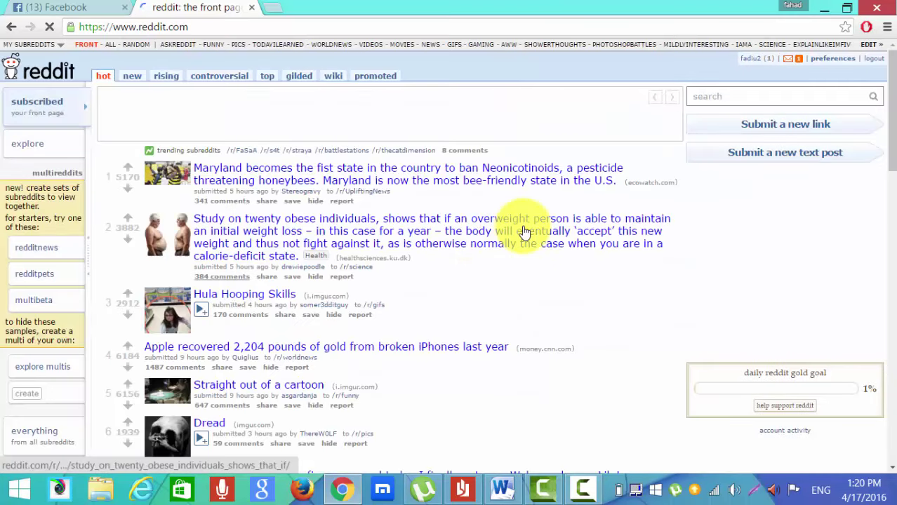
mouse_move(875, 94)
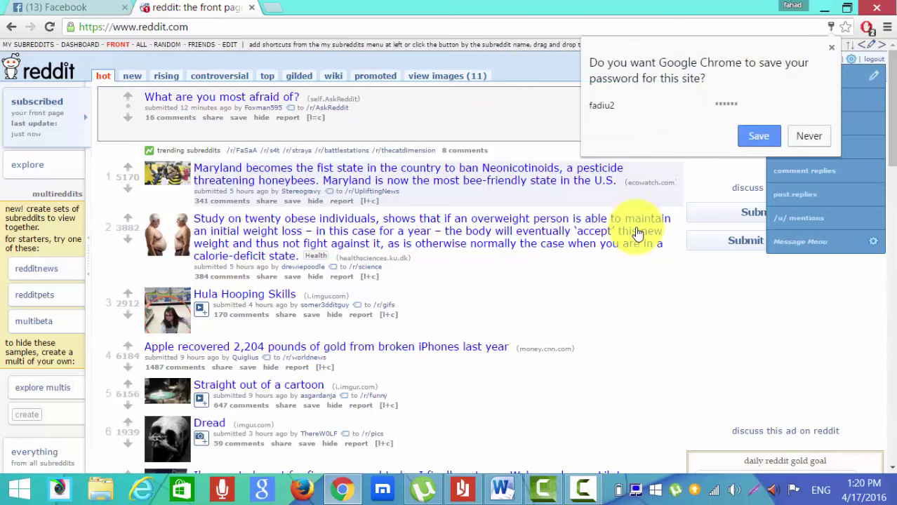
left_click(681, 280)
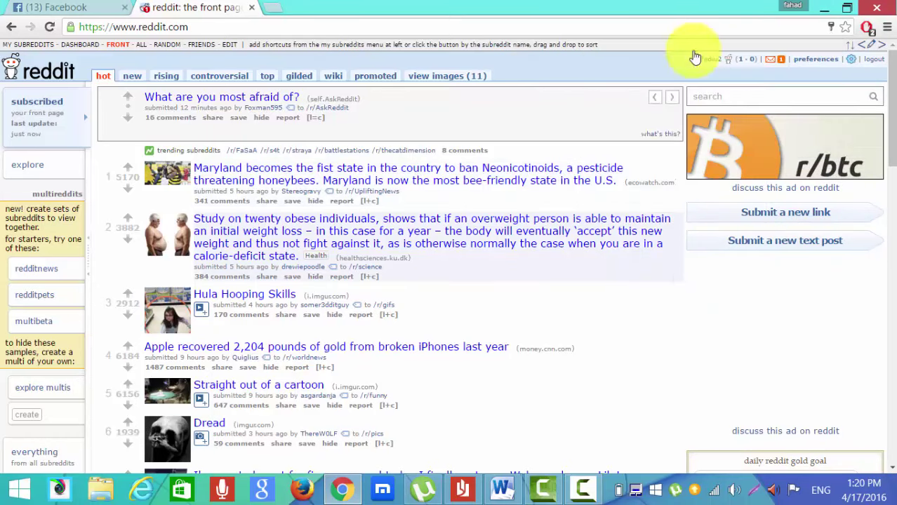
Step: Open the unread messages inbox to read reddit's welcome message
left_click(770, 64)
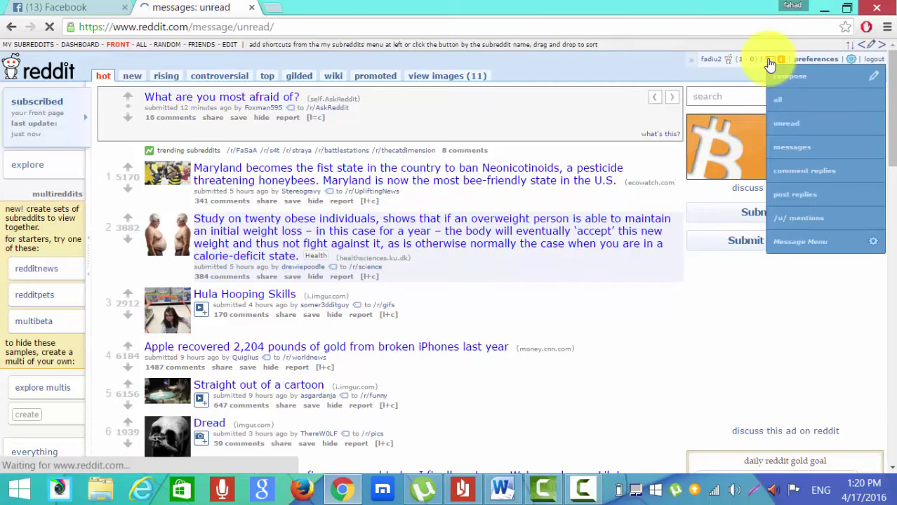
key("super+c")
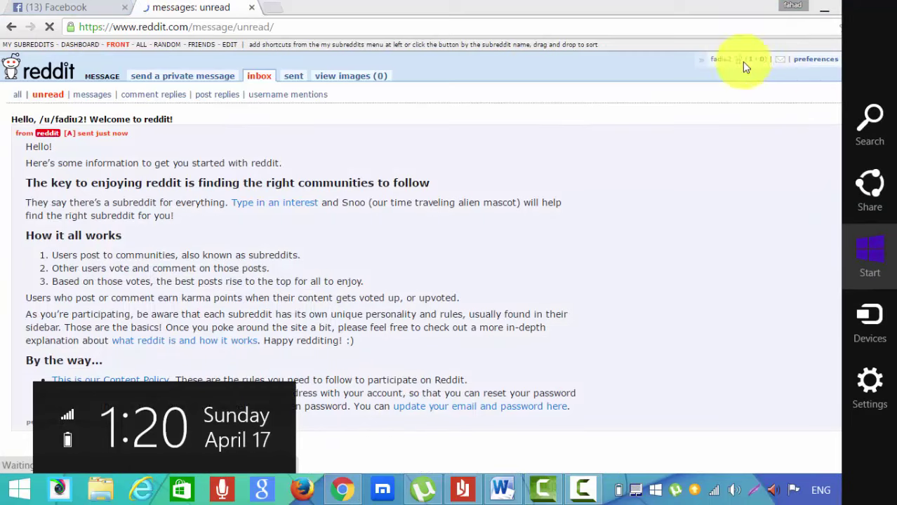
left_click(579, 325)
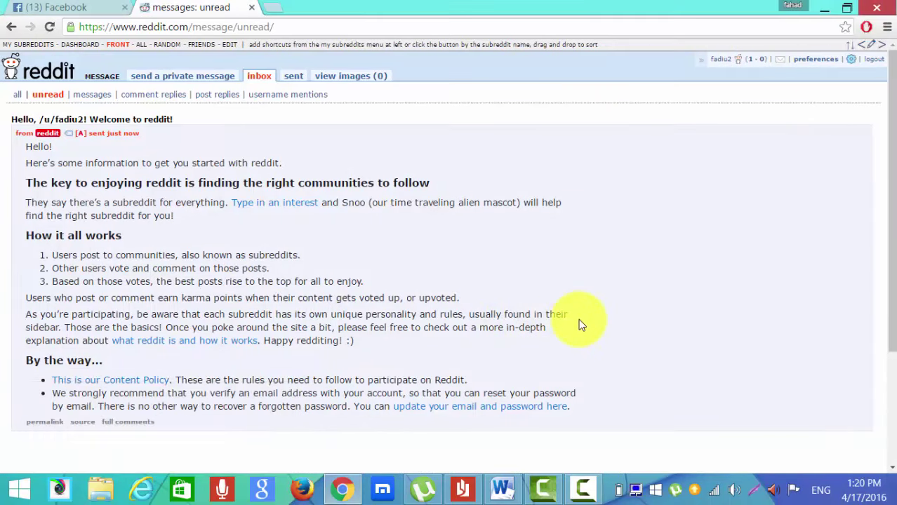
Step: Save the account e-mail in password/email preferences using the current password, then open a new tab
left_click(500, 408)
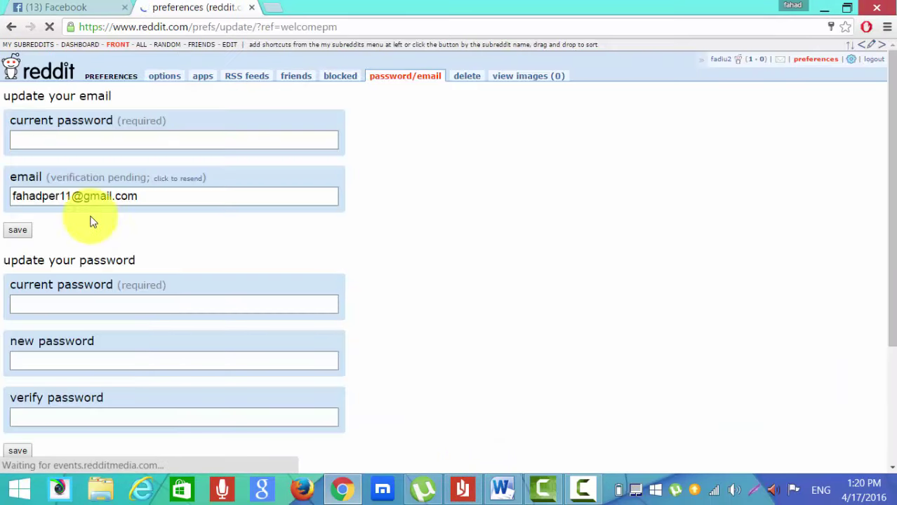
left_click(93, 140)
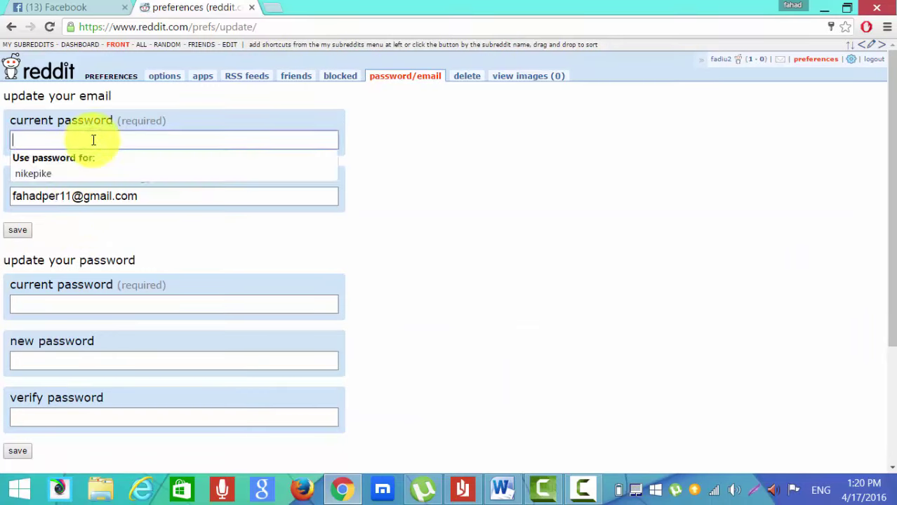
left_click(93, 139)
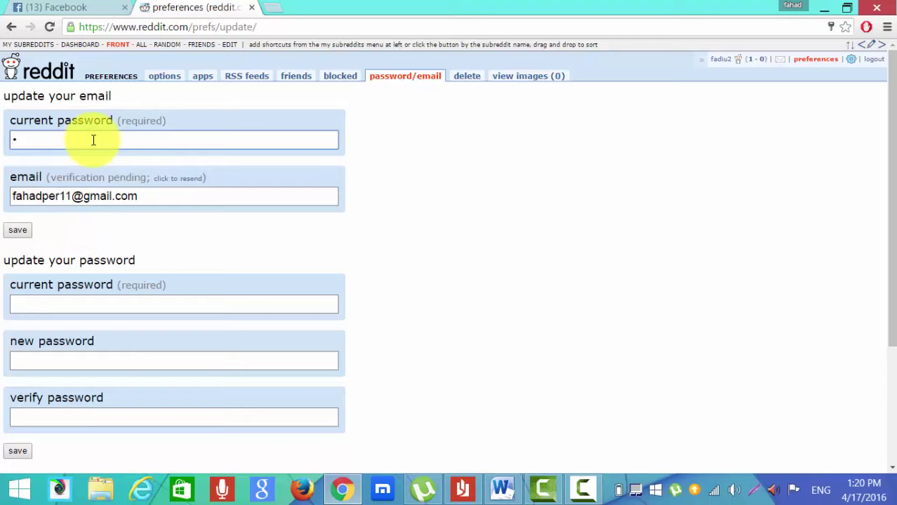
key("BackSpace")
type("•••••")
key("BackSpace")
key("BackSpace")
key("BackSpace")
key("BackSpace")
key("BackSpace")
type("•••••")
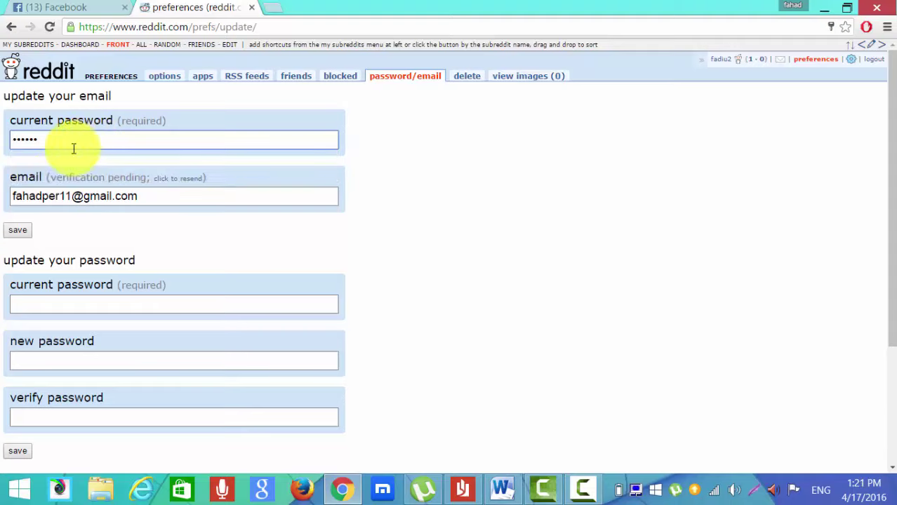
left_click(14, 232)
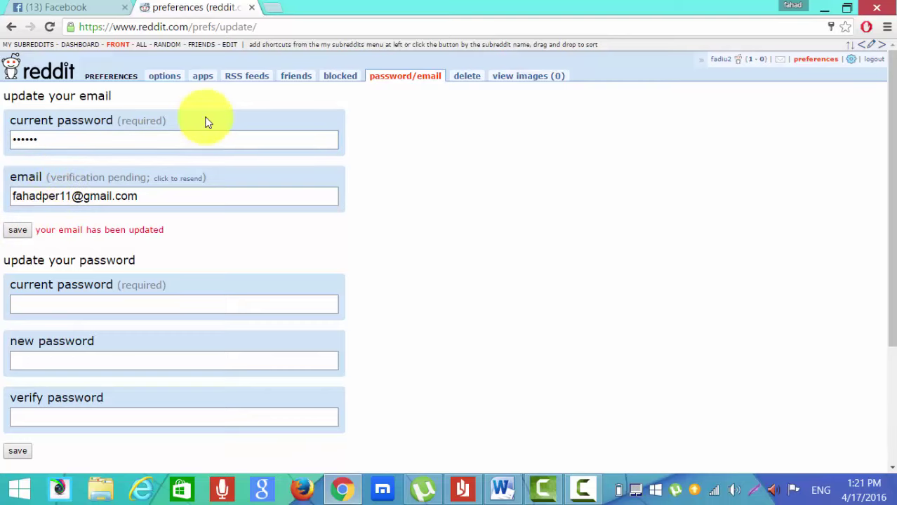
left_click(271, 8)
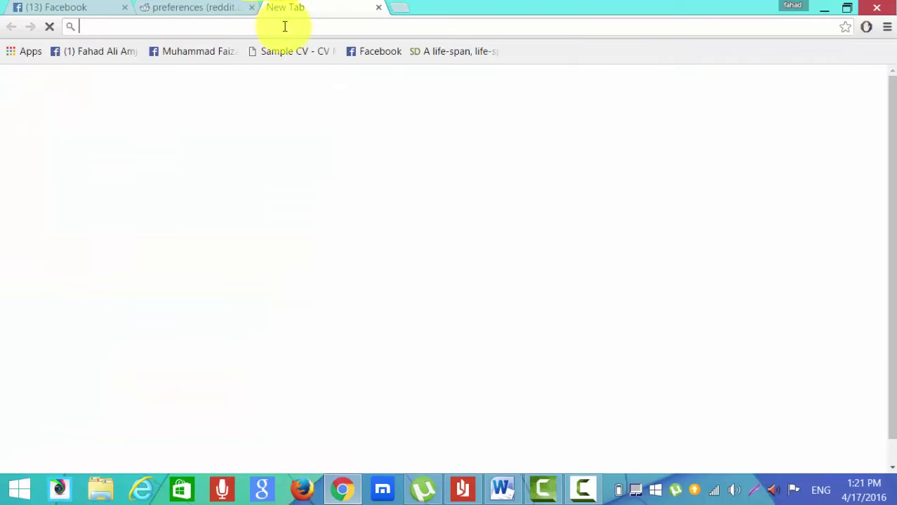
Step: Start loading Gmail from the omnibox, then go back to the Google new tab page
type("g")
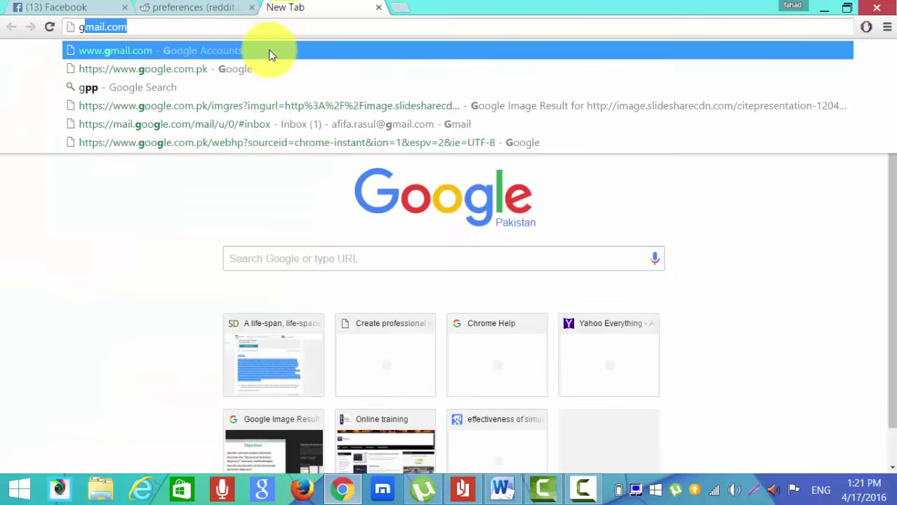
left_click(268, 50)
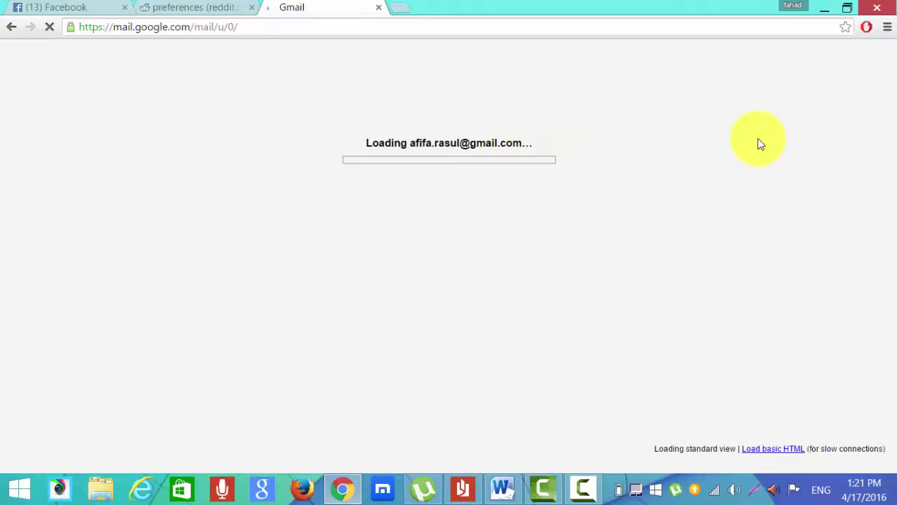
key("super+c")
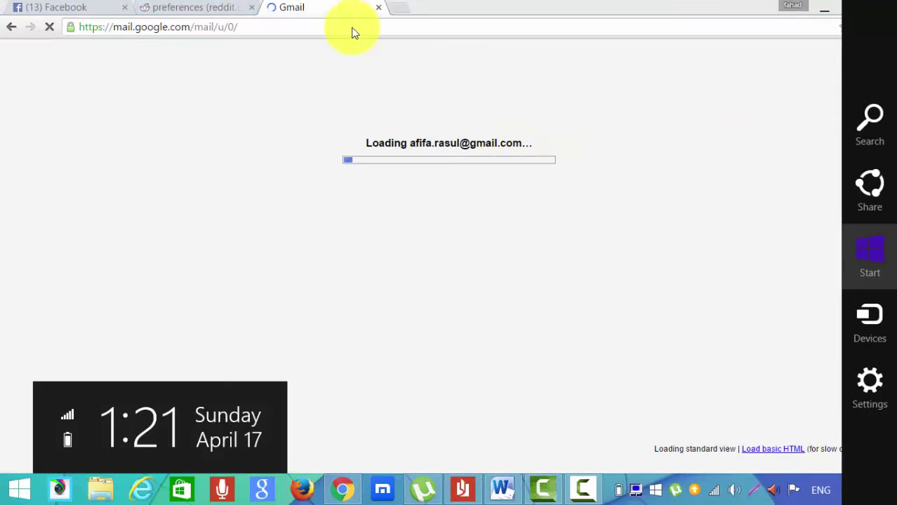
key("super+c")
key("super+c")
key("Down")
key("Down")
key("Return")
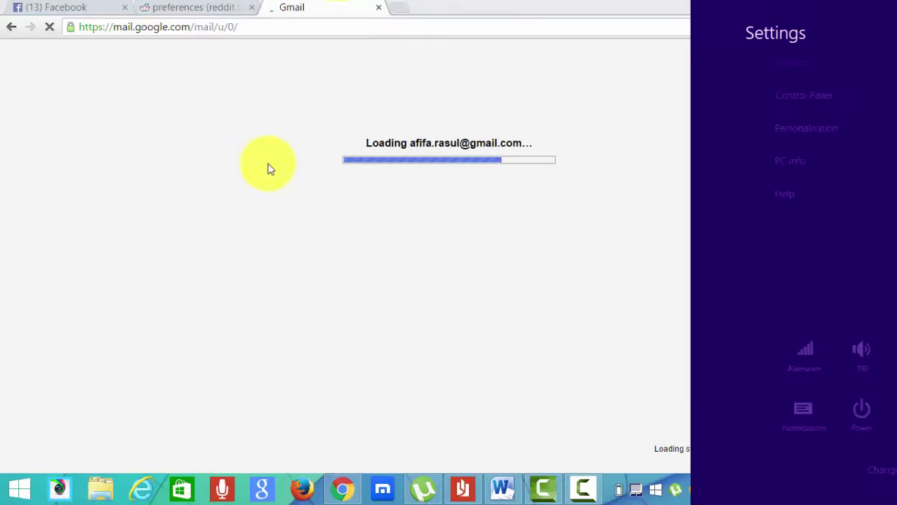
key("Escape")
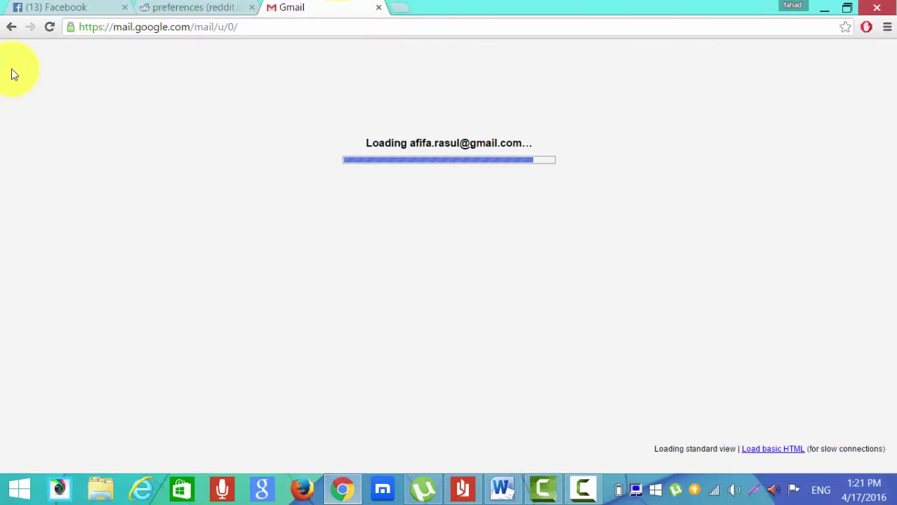
left_click(10, 27)
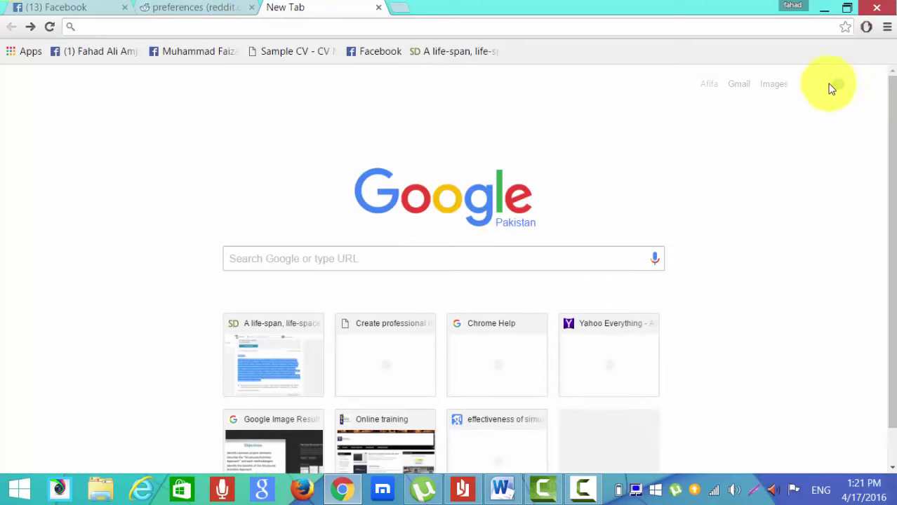
Step: Choose Add account from the Google account menu and replace the autofilled e-mail with the new Gmail address
left_click(867, 84)
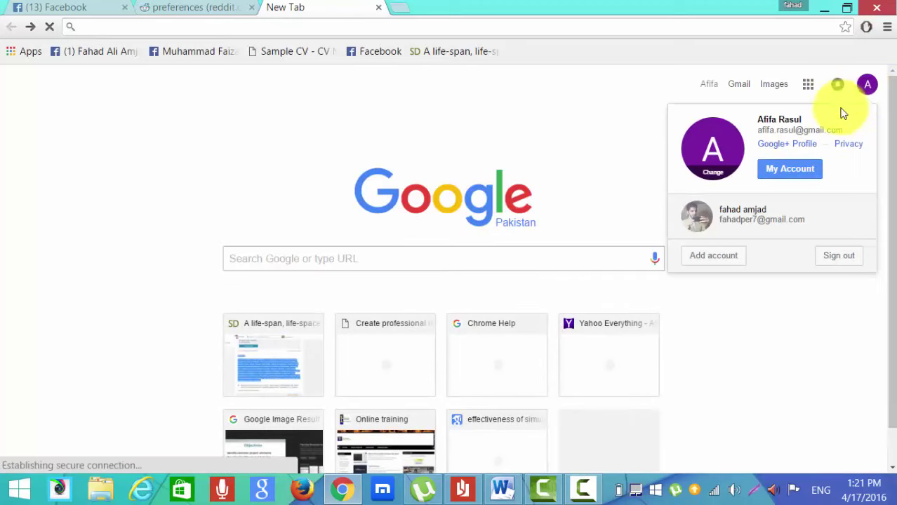
left_click(741, 258)
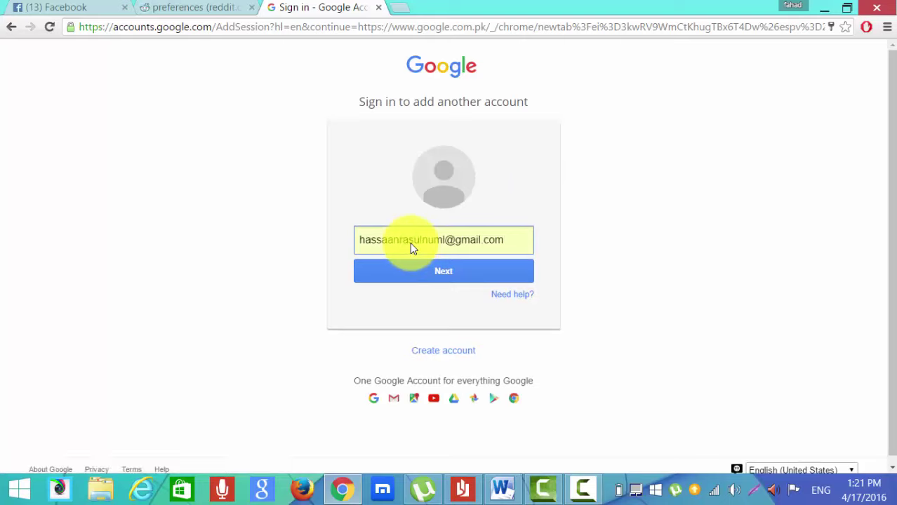
left_click(514, 241)
key("BackSpace")
key("BackSpace")
key("BackSpace")
key("BackSpace")
key("BackSpace")
key("BackSpace")
key("BackSpace")
key("BackSpace")
key("BackSpace")
key("BackSpace")
key("BackSpace")
key("BackSpace")
key("BackSpace")
key("BackSpace")
key("BackSpace")
key("BackSpace")
key("BackSpace")
key("BackSpace")
key("BackSpace")
key("BackSpace")
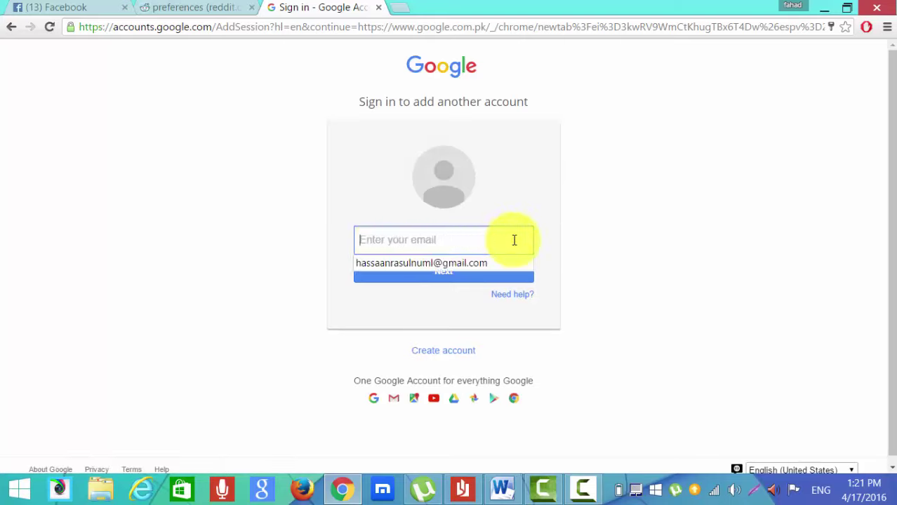
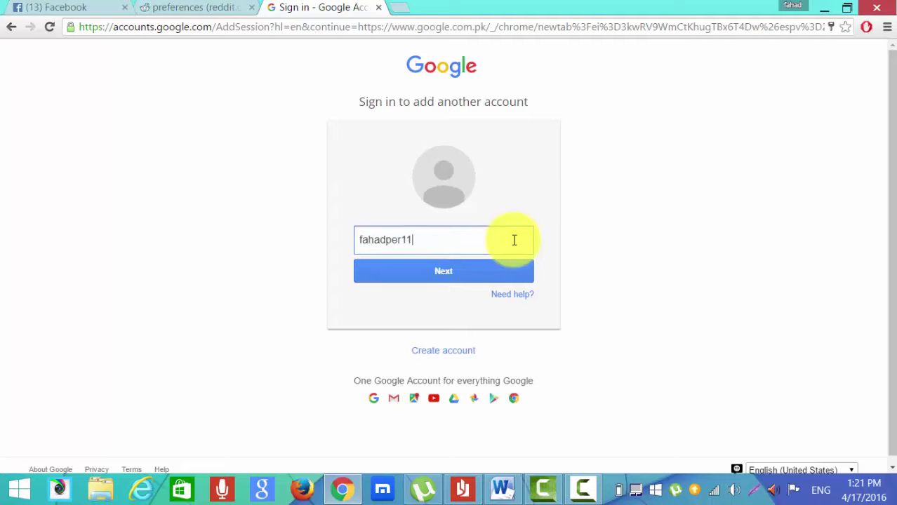
Step: Submit the new address, sign in with its password, and open Gmail for that account
left_click(453, 275)
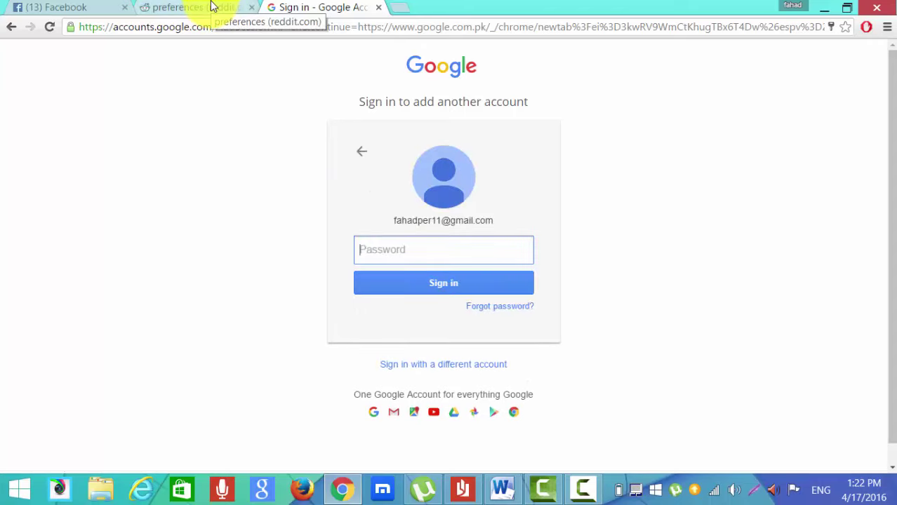
type("****")
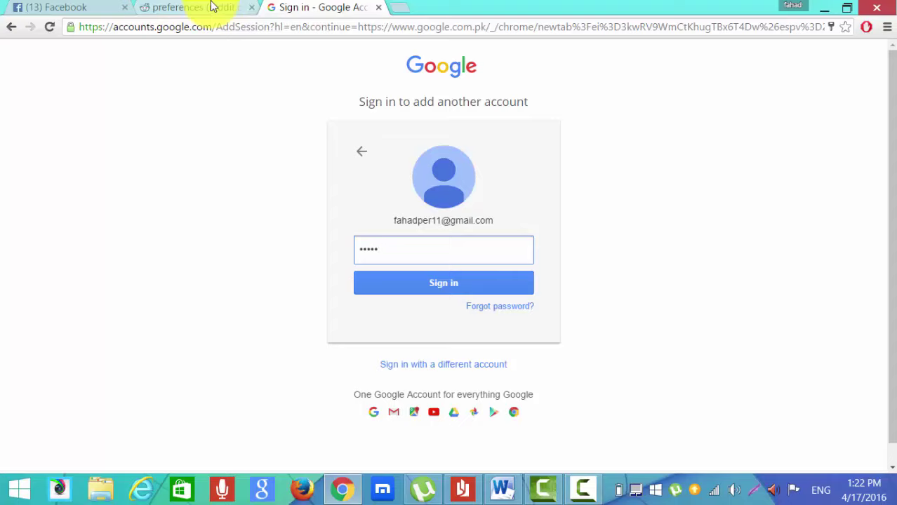
key("BackSpace")
key("BackSpace")
key("BackSpace")
key("BackSpace")
type("********")
left_click(426, 283)
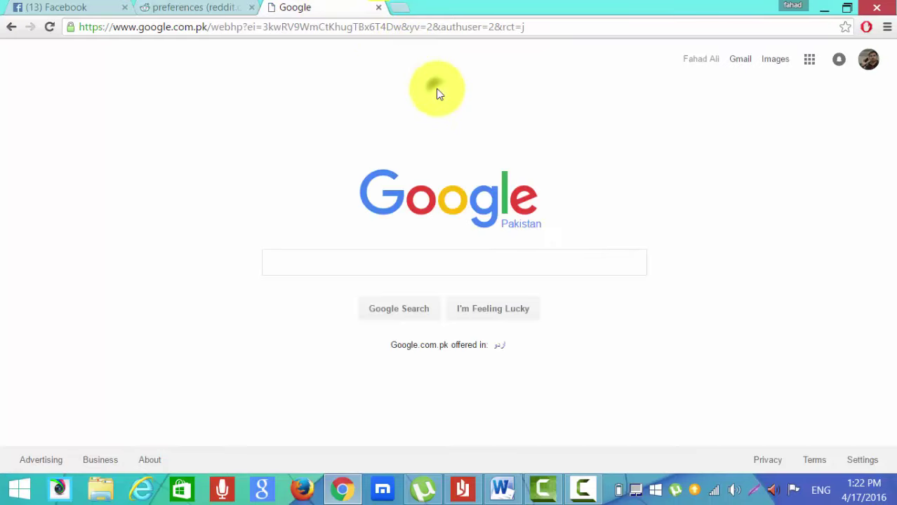
left_click(742, 61)
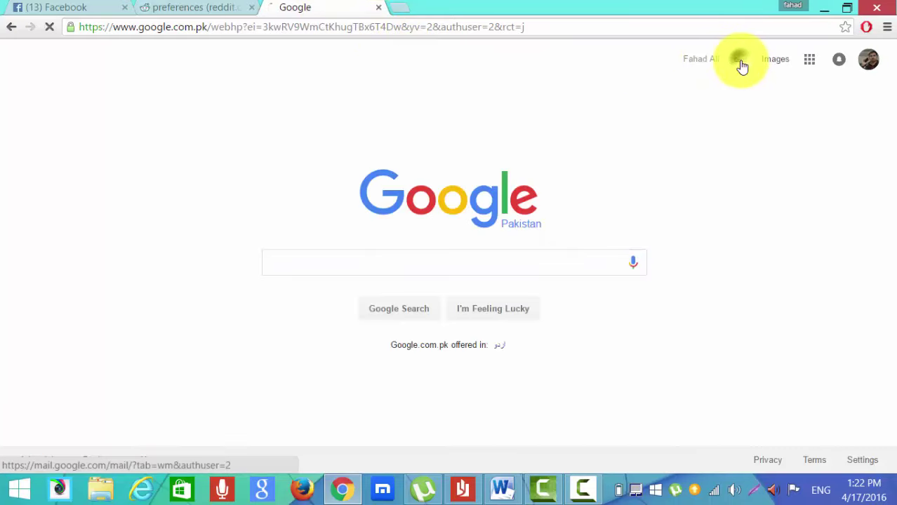
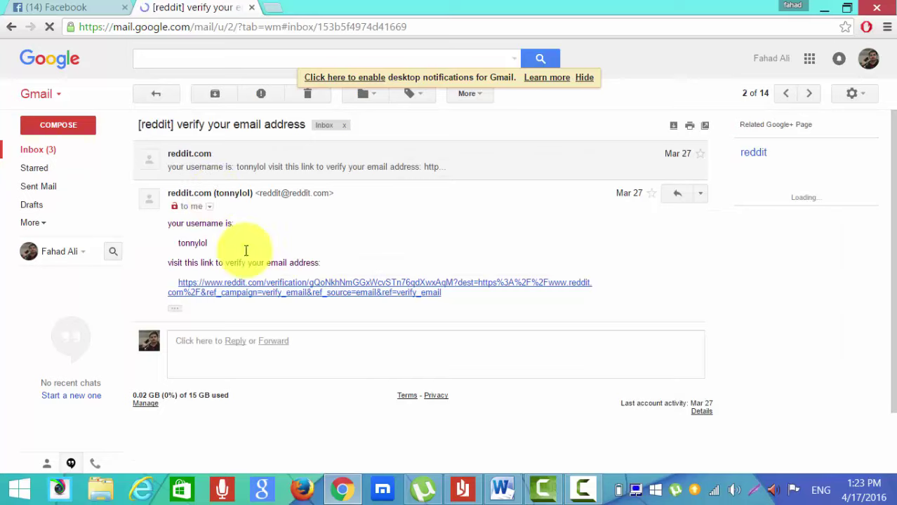
Step: Expand the trimmed rest of the reddit verification email, then go back to the inbox list
left_click(179, 309)
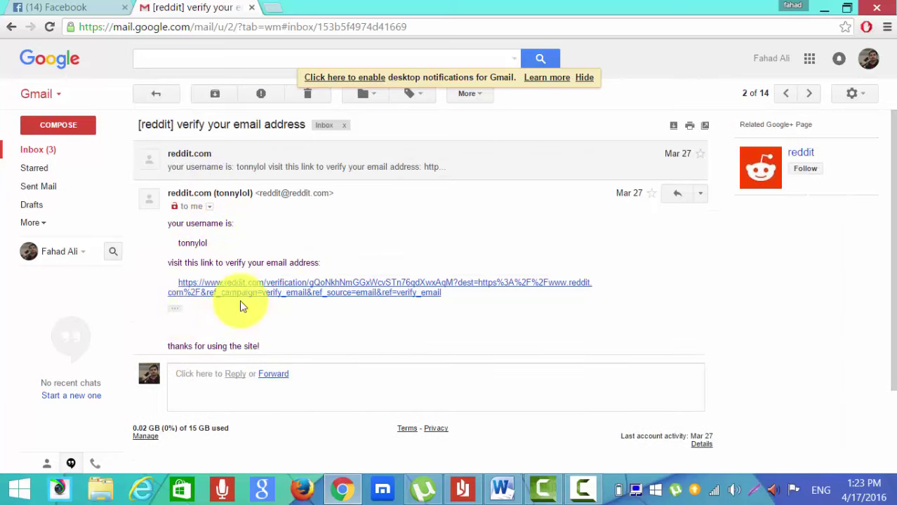
left_click(150, 93)
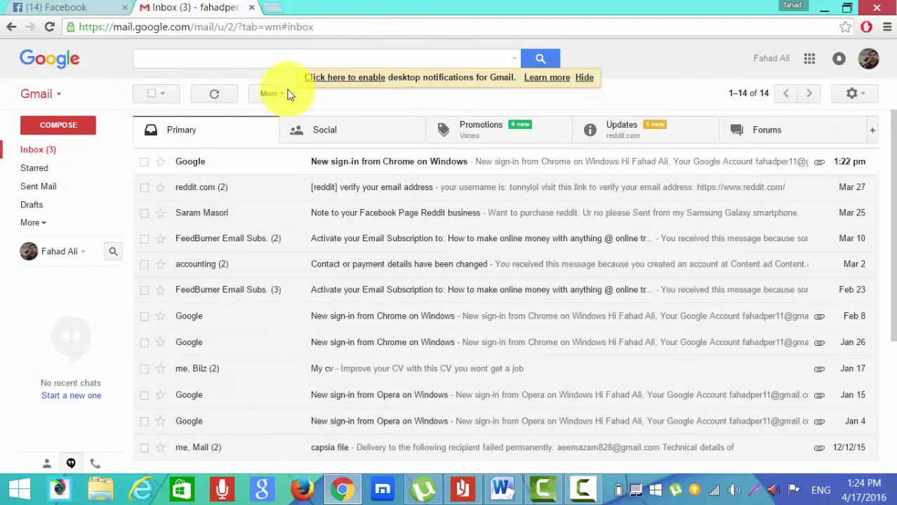
Step: Run a Google search for 'reddit' in a new browser tab
left_click(274, 7)
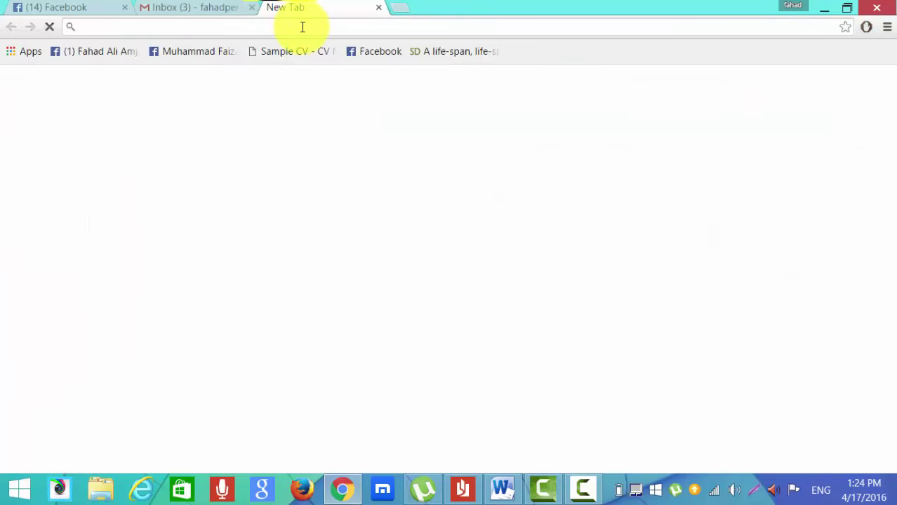
type("re")
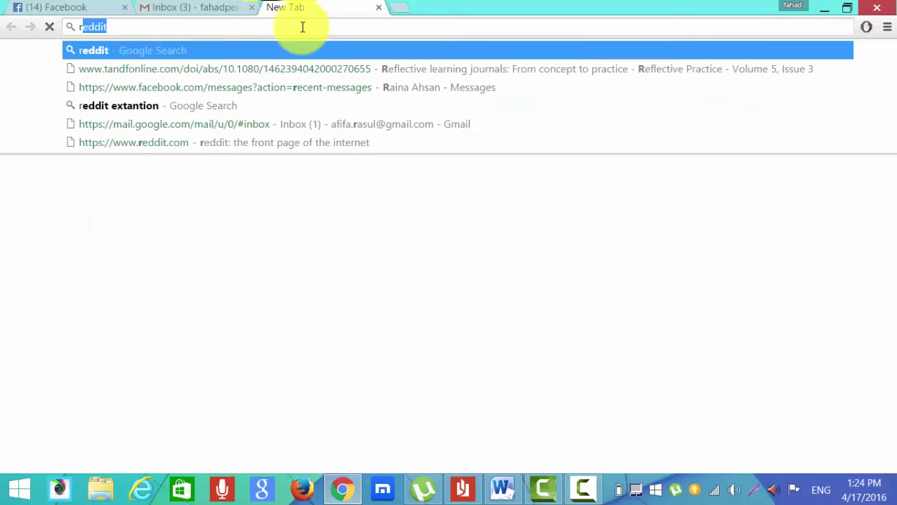
left_click(288, 56)
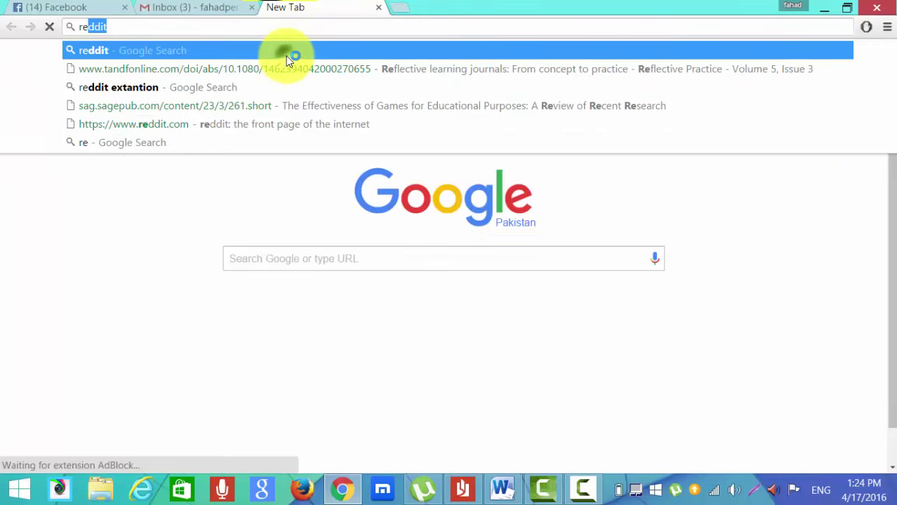
Step: Open the 'reddit: the front page of the internet' search result
left_click(209, 7)
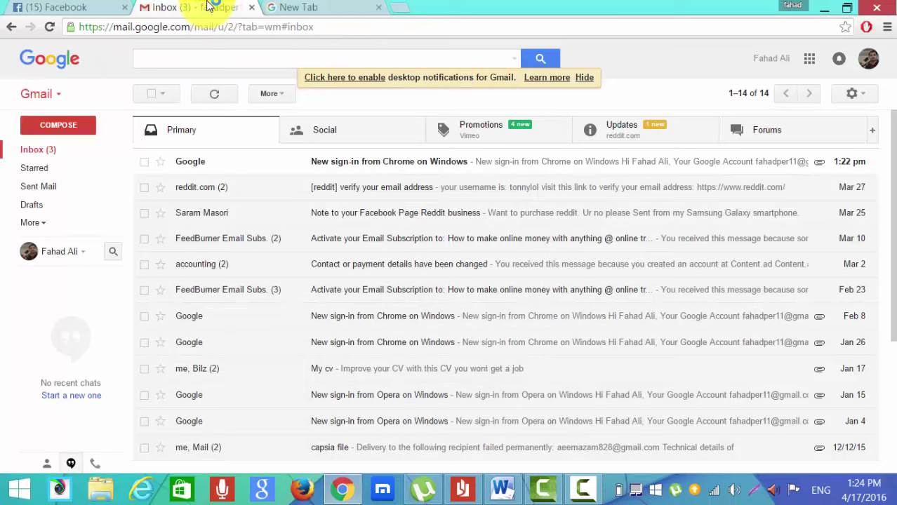
left_click(313, 7)
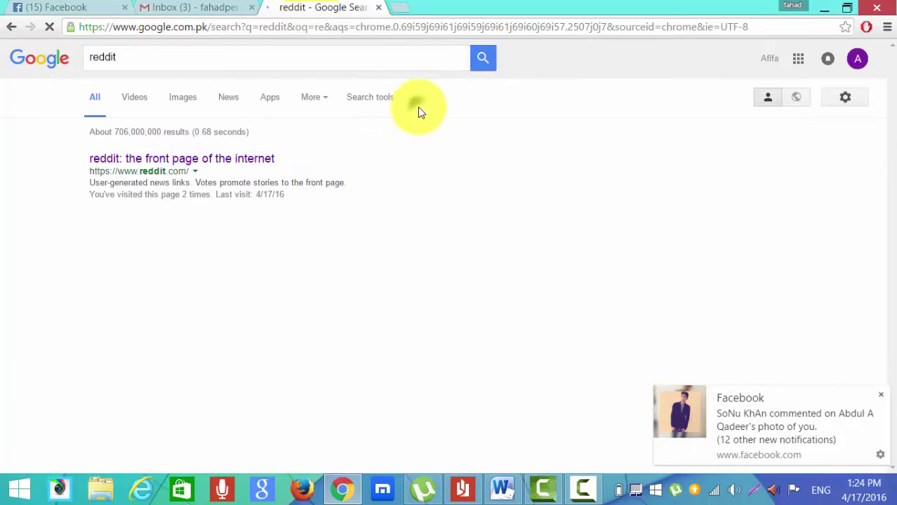
left_click(219, 163)
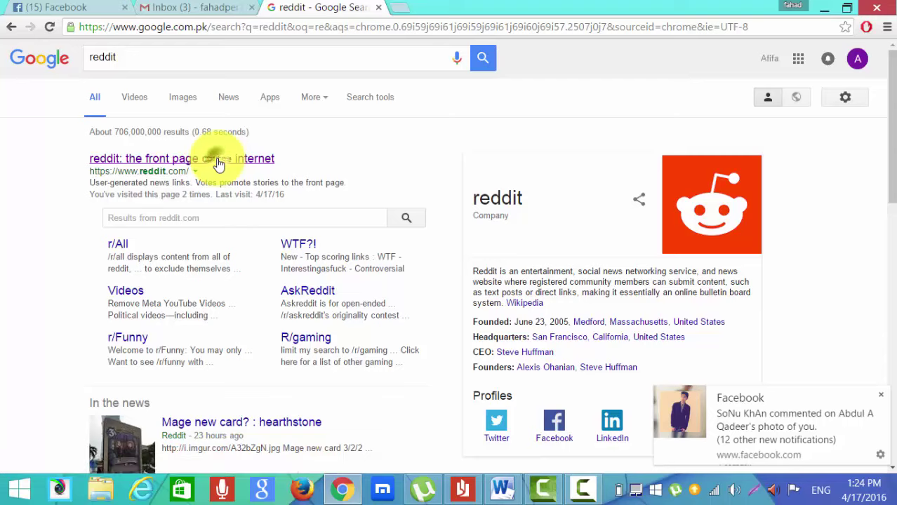
left_click(217, 162)
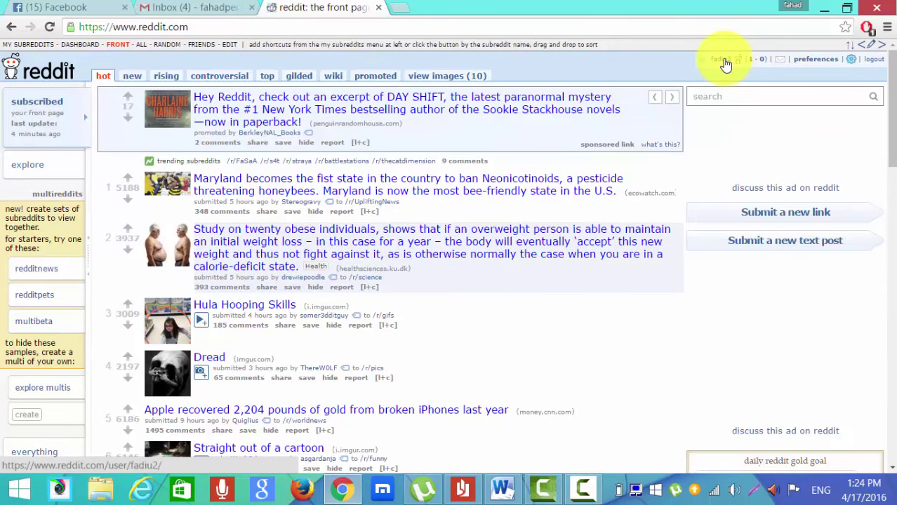
Step: View the new account's reddit profile overview, then return to the Gmail inbox tab
left_click(723, 61)
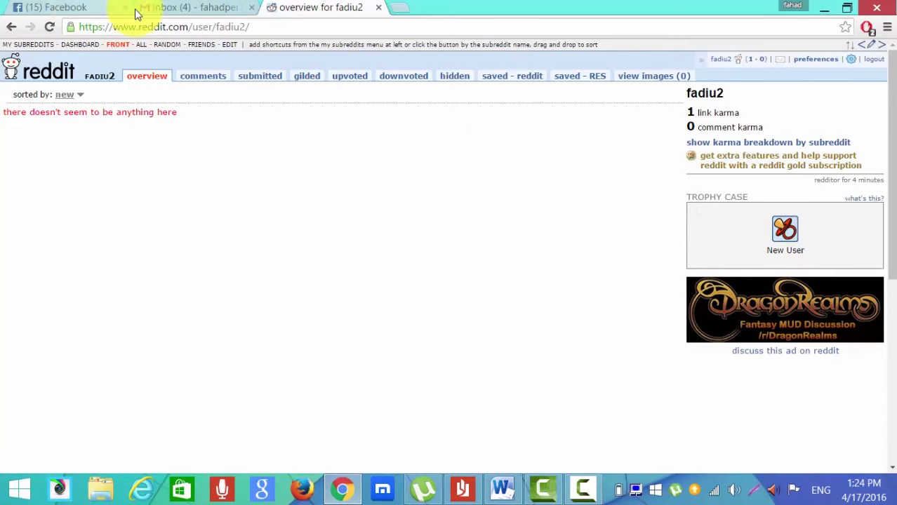
left_click(216, 7)
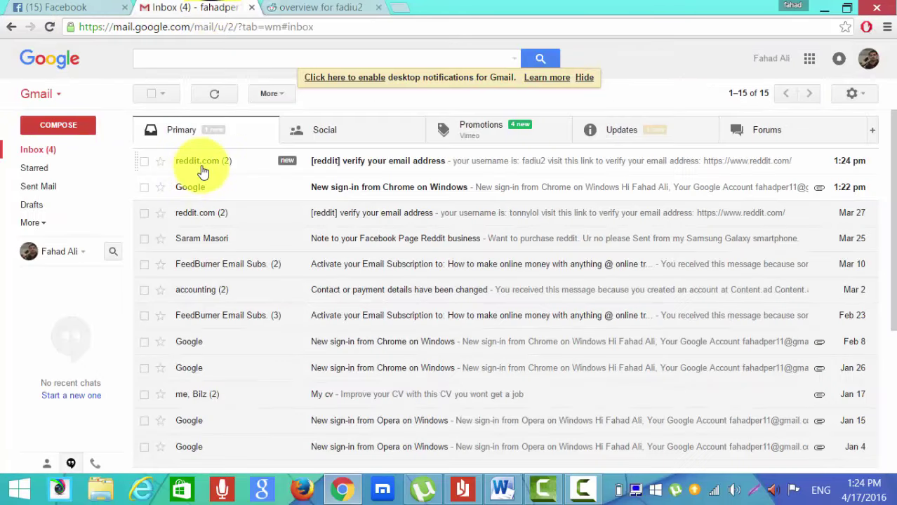
Step: Open the newest '[reddit] verify your email address' message, follow its link, and close the old profile tab
left_click(205, 169)
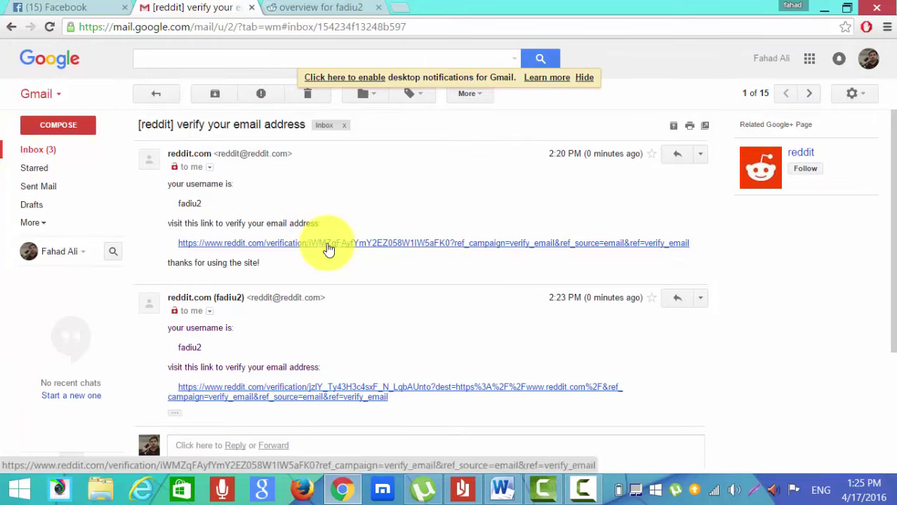
left_click(327, 246)
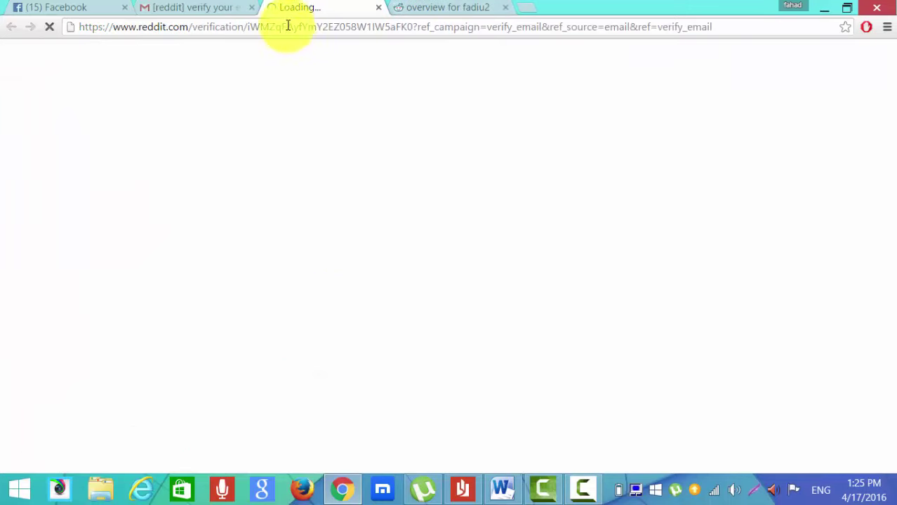
left_click(507, 9)
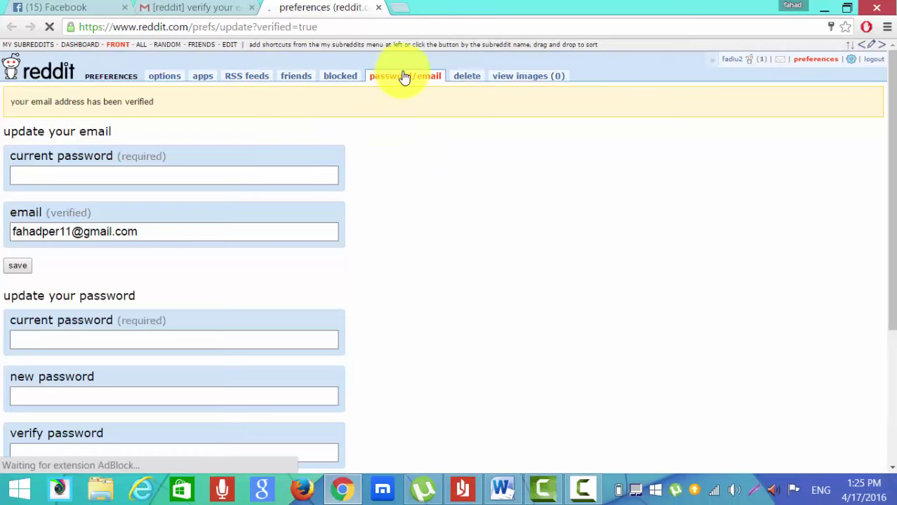
Step: Go via the profile to the reddit gold page, then choose '+ add account' in the RES switcher
left_click(719, 62)
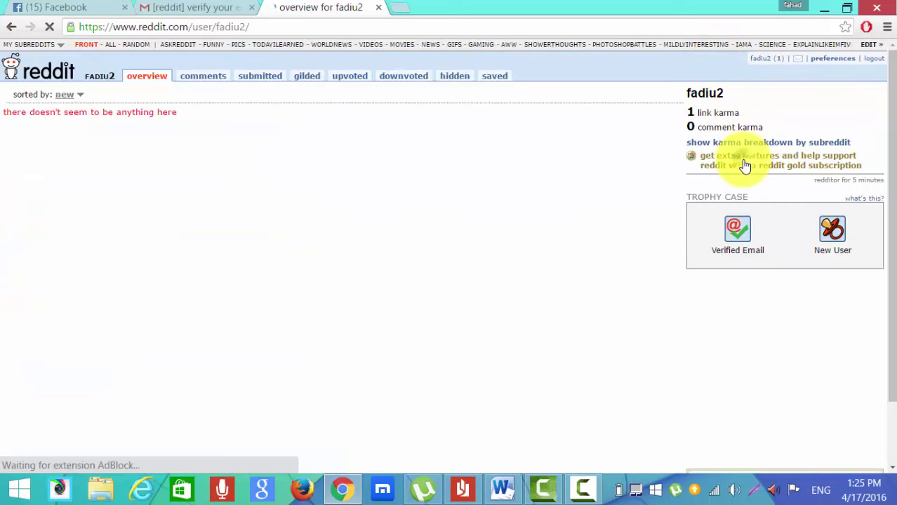
left_click(773, 166)
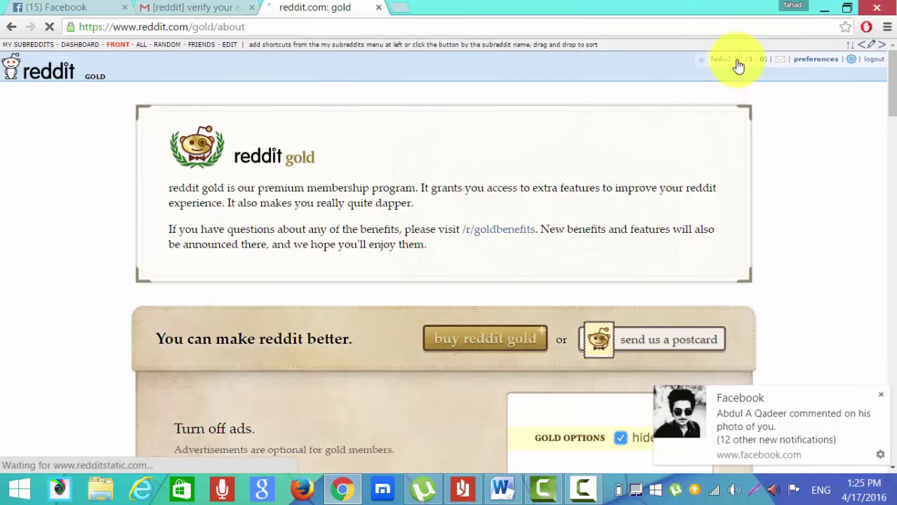
left_click(737, 60)
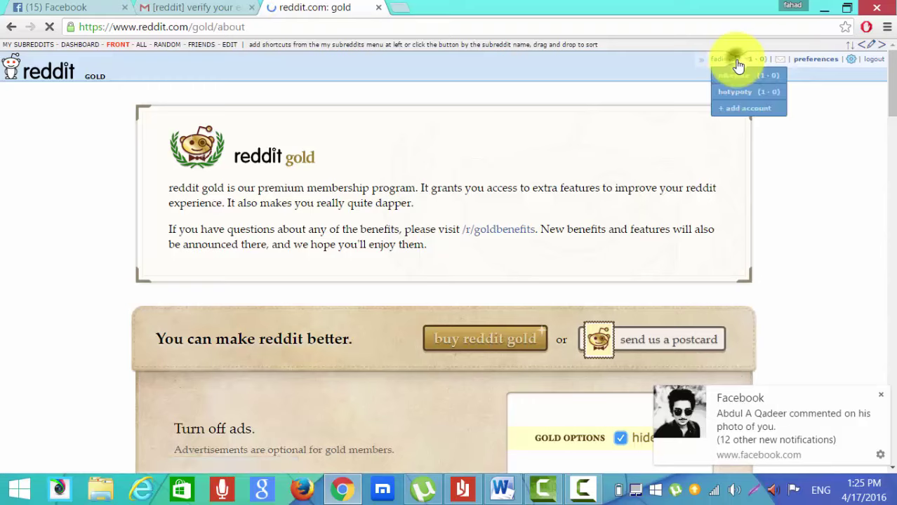
left_click(733, 109)
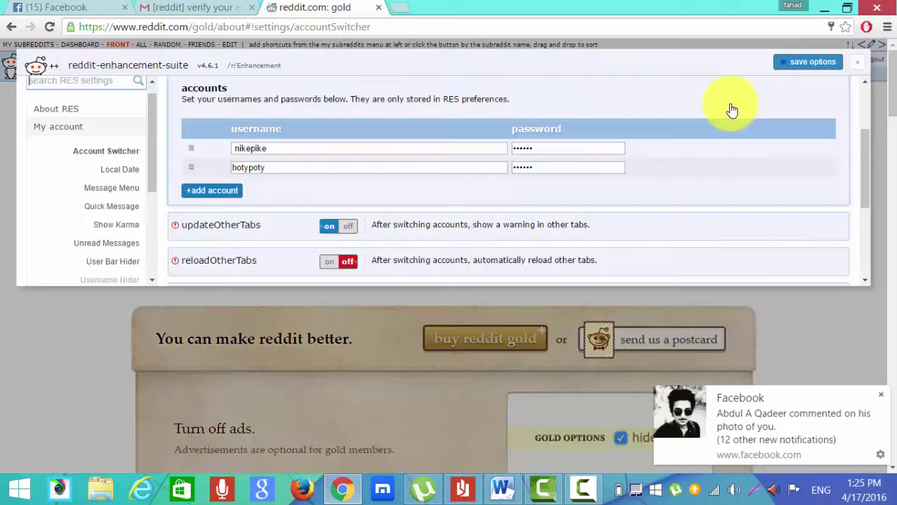
Step: Add the new account's username and password as a third Account Switcher row, save, and close RES
left_click(223, 192)
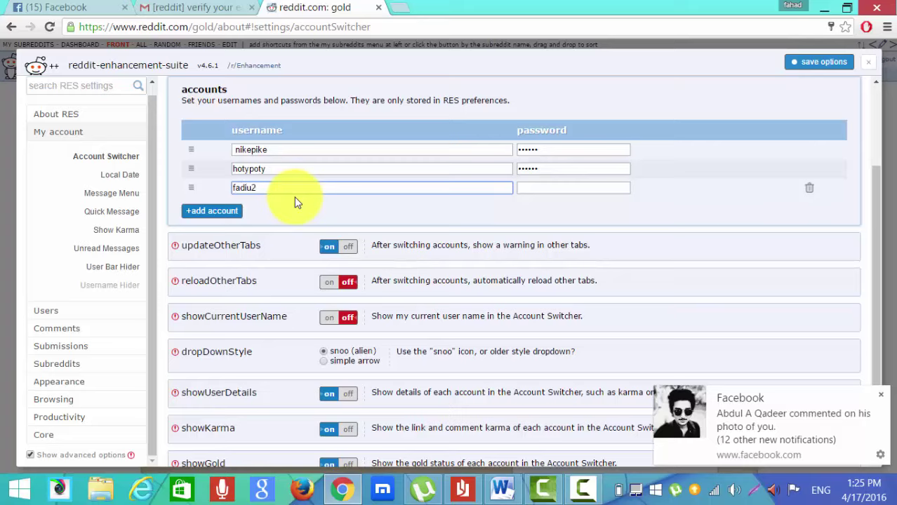
left_click(558, 191)
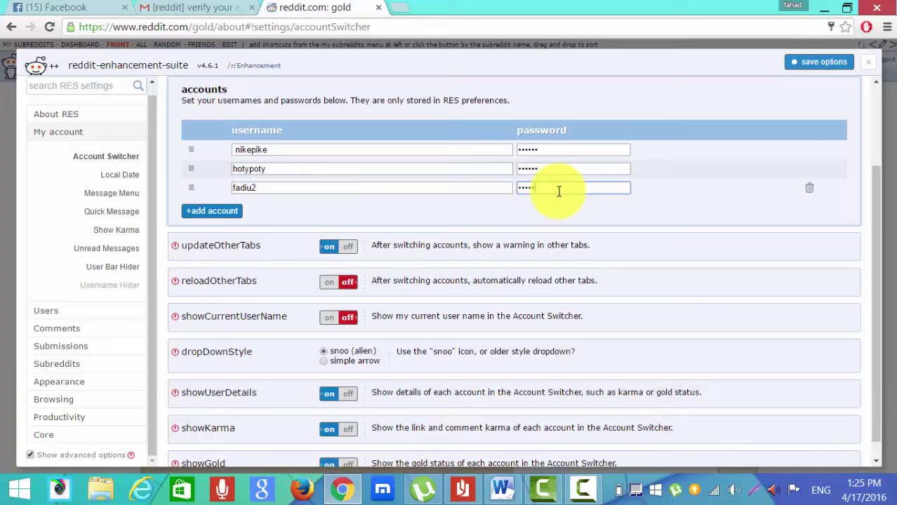
key("super+c")
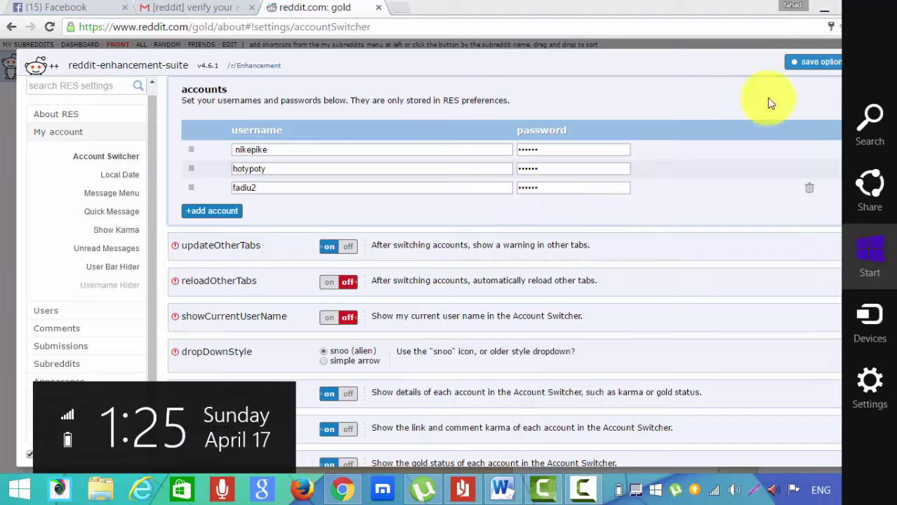
left_click(805, 62)
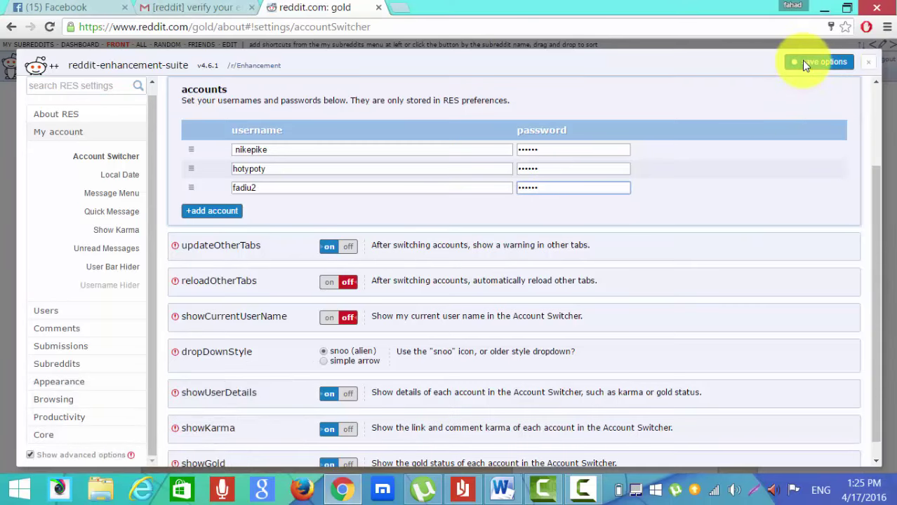
left_click(808, 63)
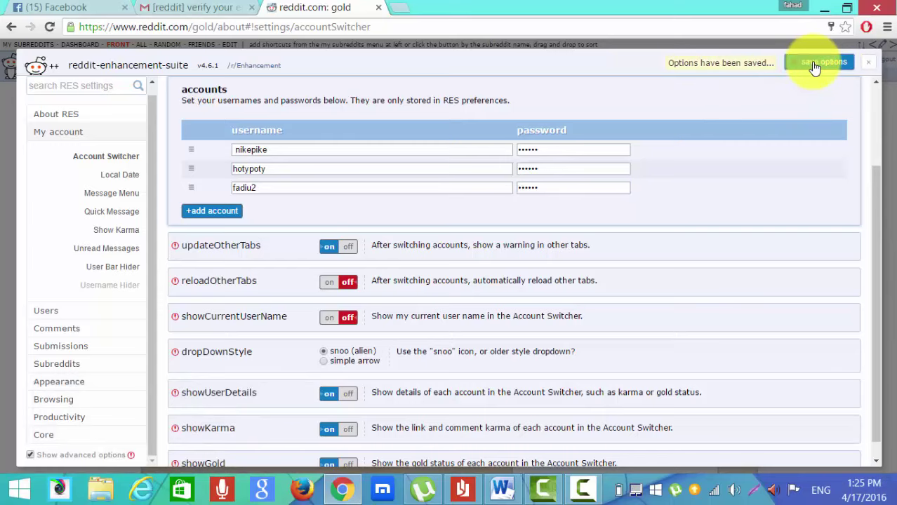
left_click(870, 67)
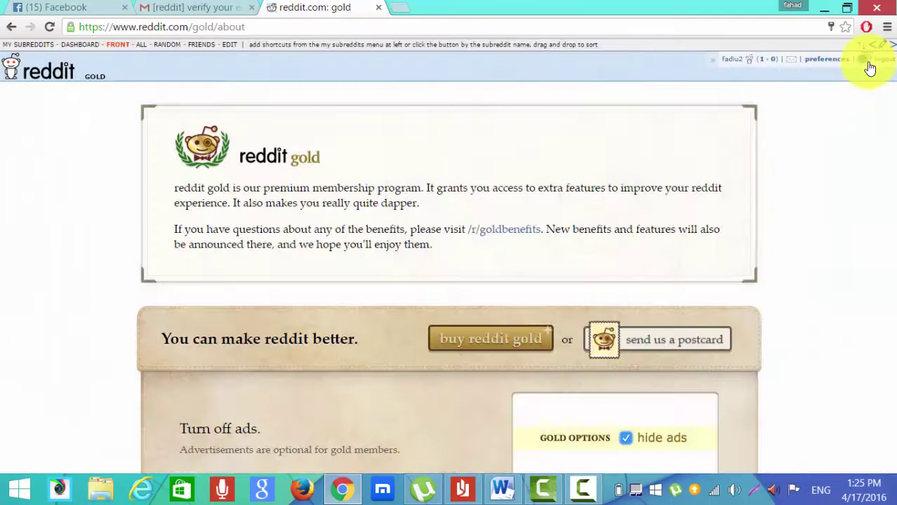
Step: Open and close the RES account switcher list, dismissing a system overlay
mouse_move(867, 58)
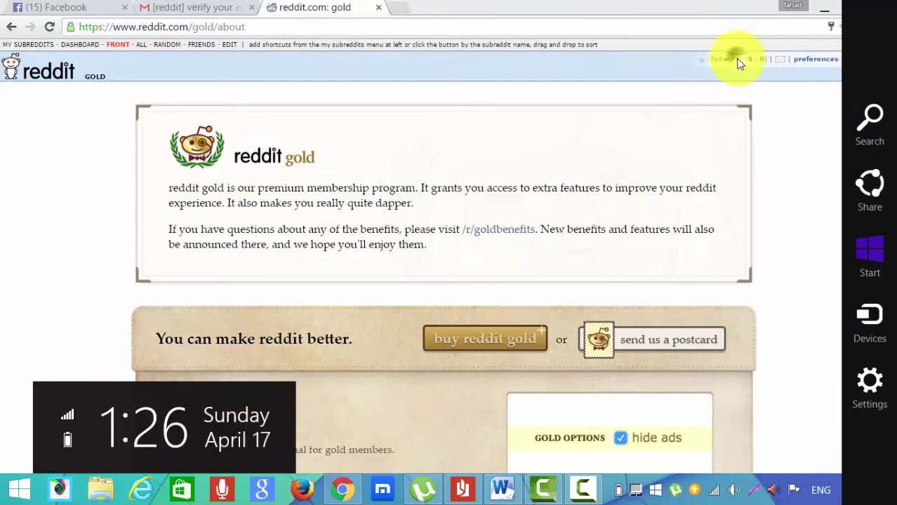
left_click(738, 63)
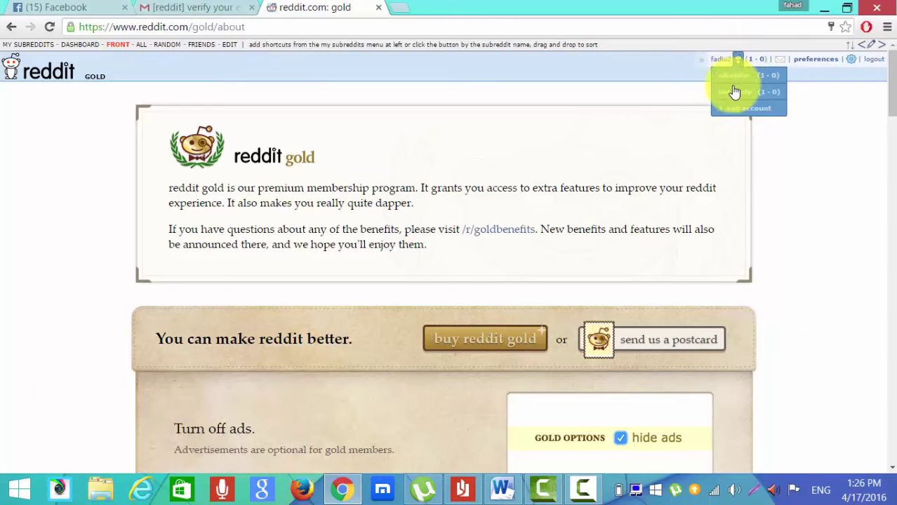
left_click(832, 134)
mouse_move(891, 88)
left_mouse_down()
mouse_move(890, 126)
mouse_move(893, 85)
left_mouse_up()
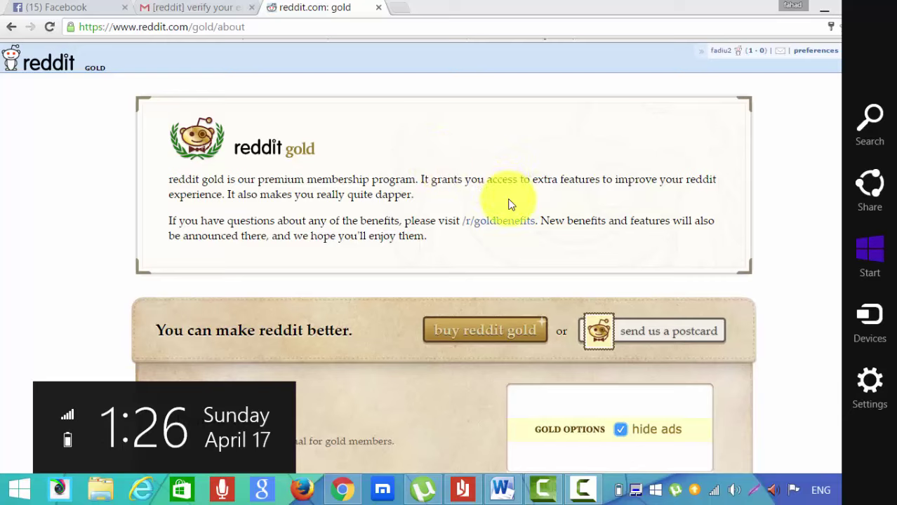
left_click(797, 224)
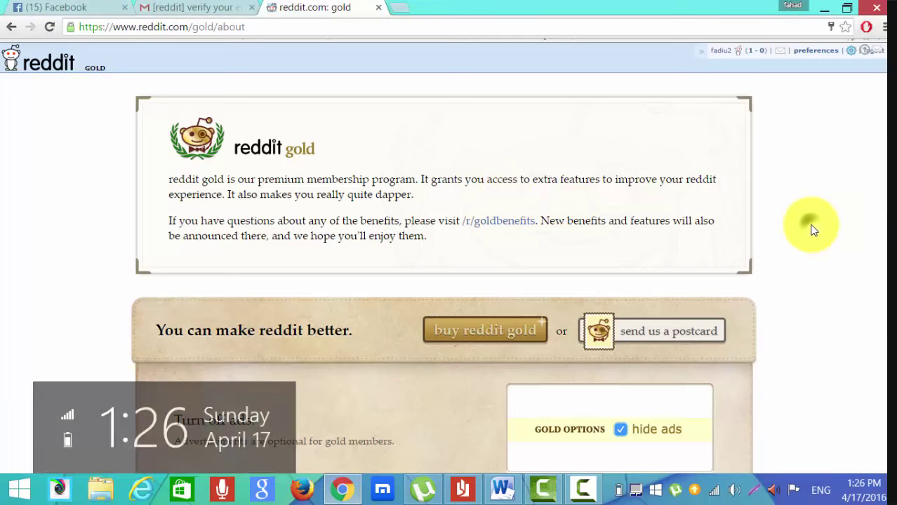
Step: Open the new account's profile page, then go to the Windows Start screen
left_click(720, 60)
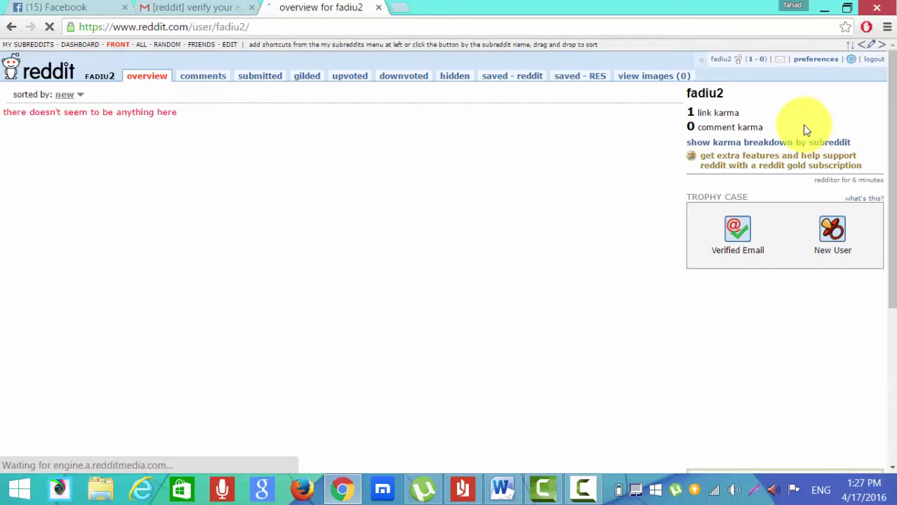
key("super+c")
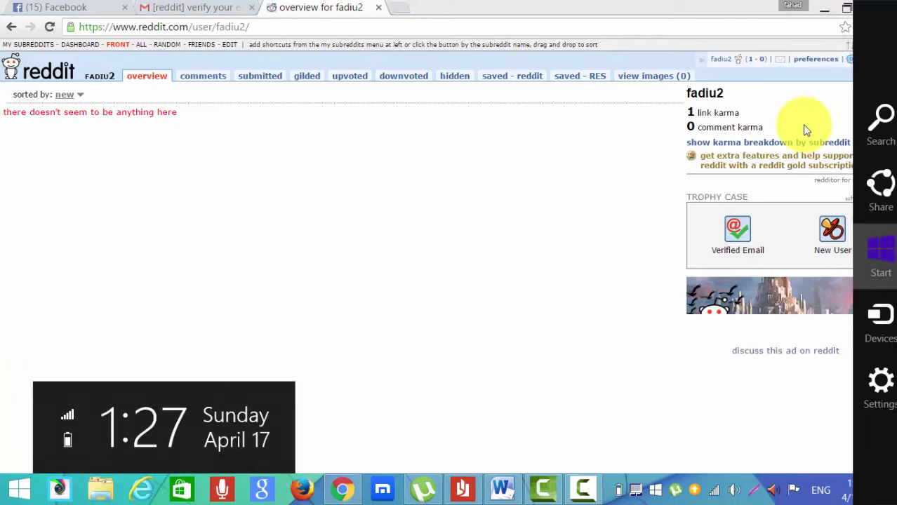
key("super")
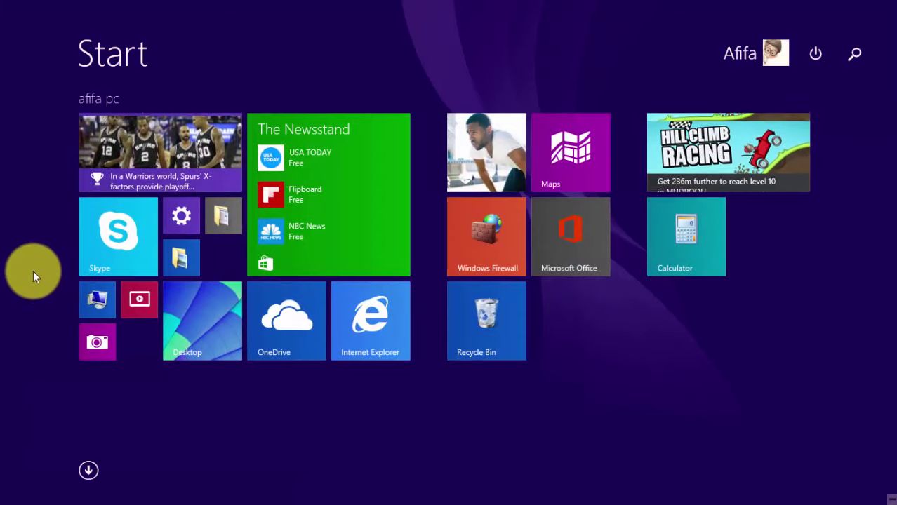
Step: Open File Explorer's This PC window and close it to return to the Reddit profile
left_click(97, 304)
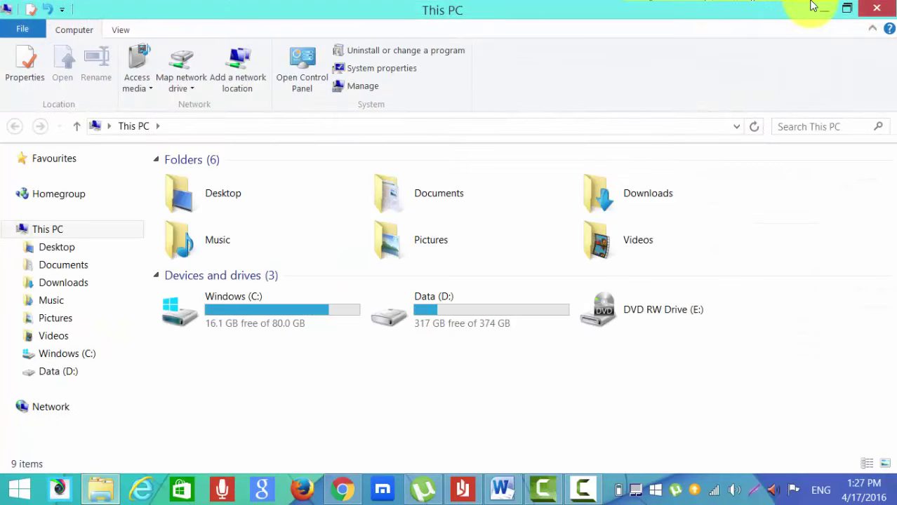
left_click(882, 9)
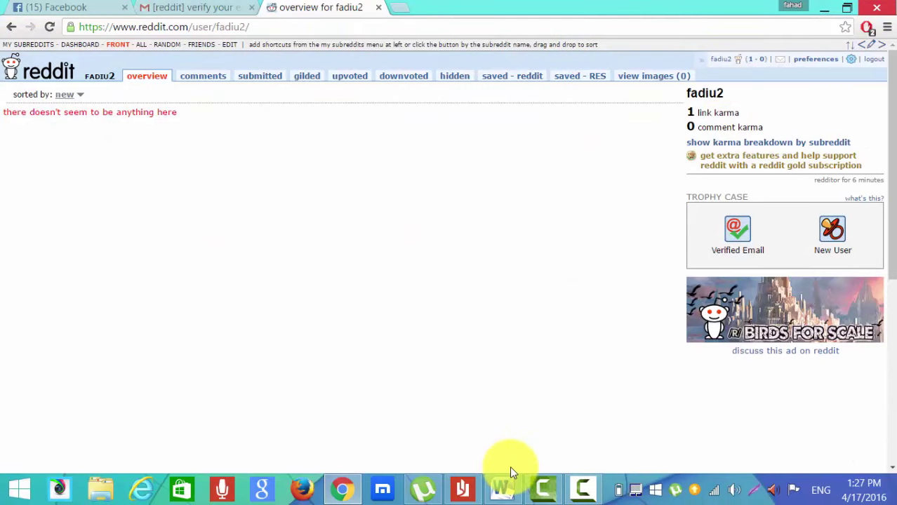
Step: Review the Word training outline, then switch RES to the second Reddit account
left_click(501, 489)
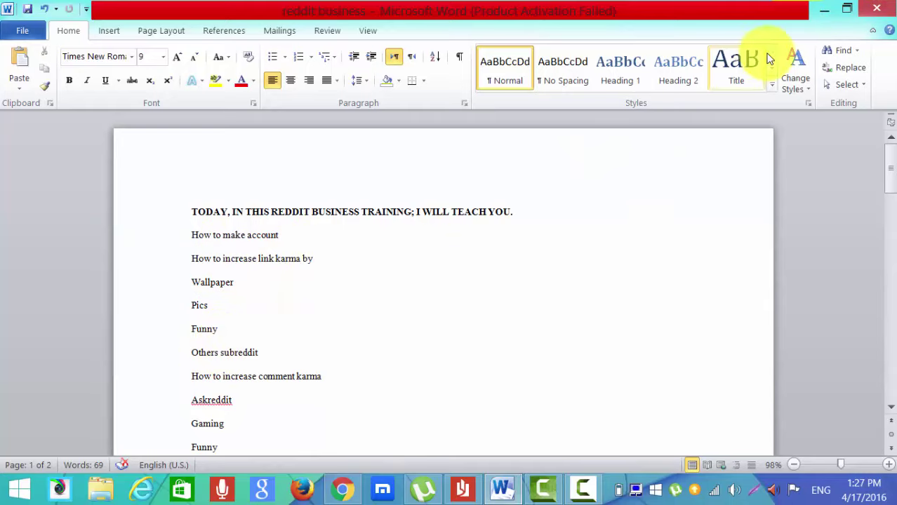
left_click(823, 12)
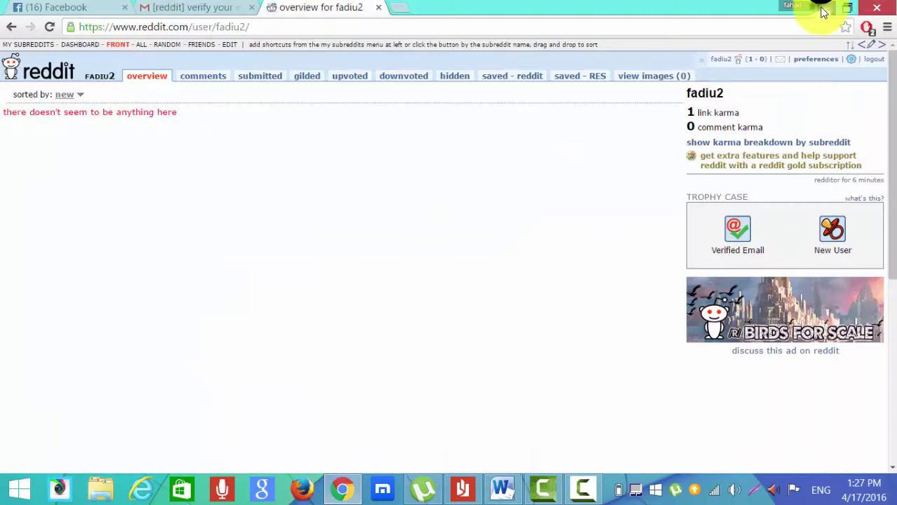
left_click(738, 62)
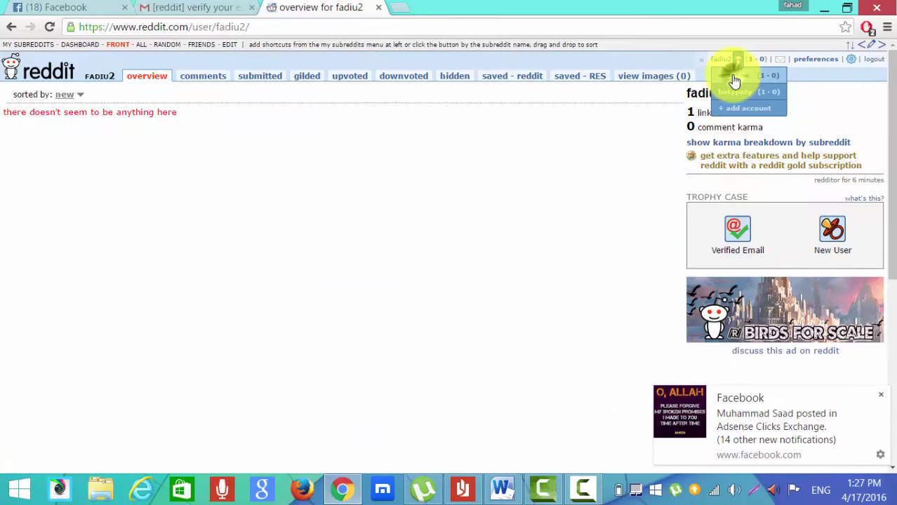
left_click(734, 81)
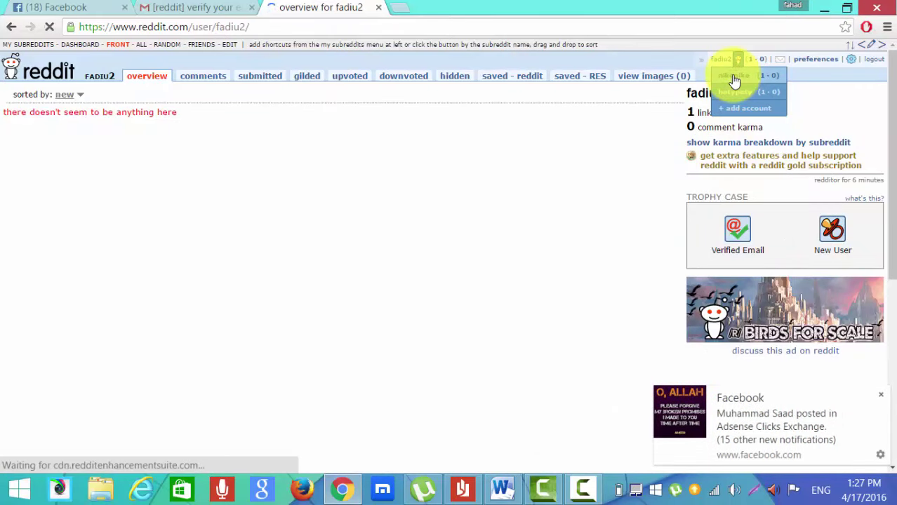
Step: Open the month-old account's profile overview page
key("super+k")
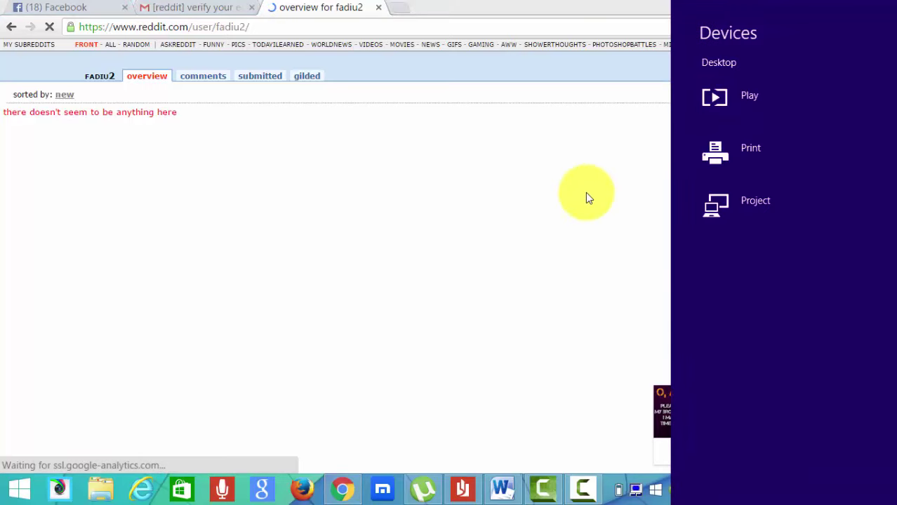
left_click(586, 192)
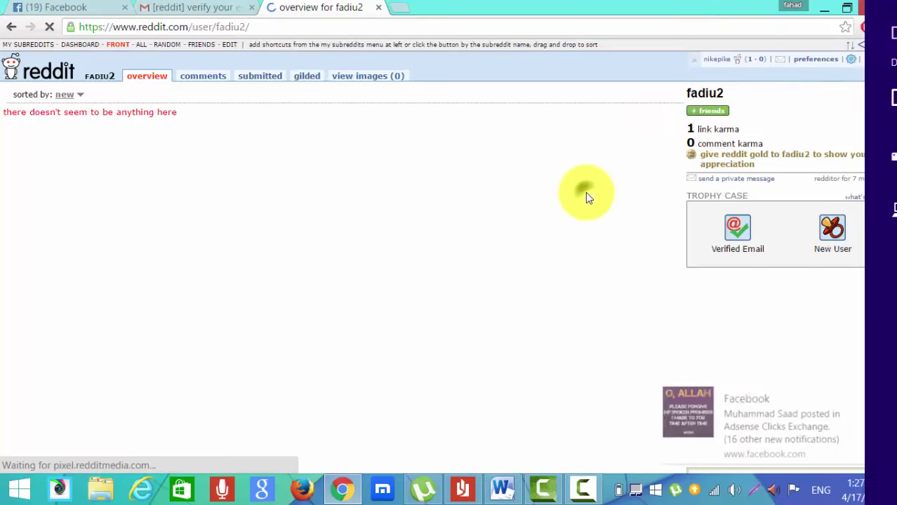
left_click(716, 62)
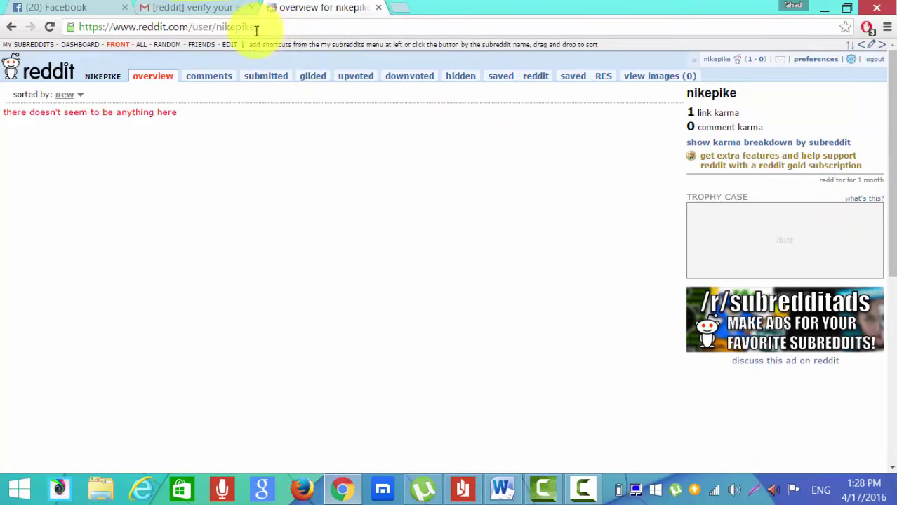
Step: Replace the profile path in the address bar with r/wallpaper to open that subreddit
left_click_drag(264, 26, 190, 29)
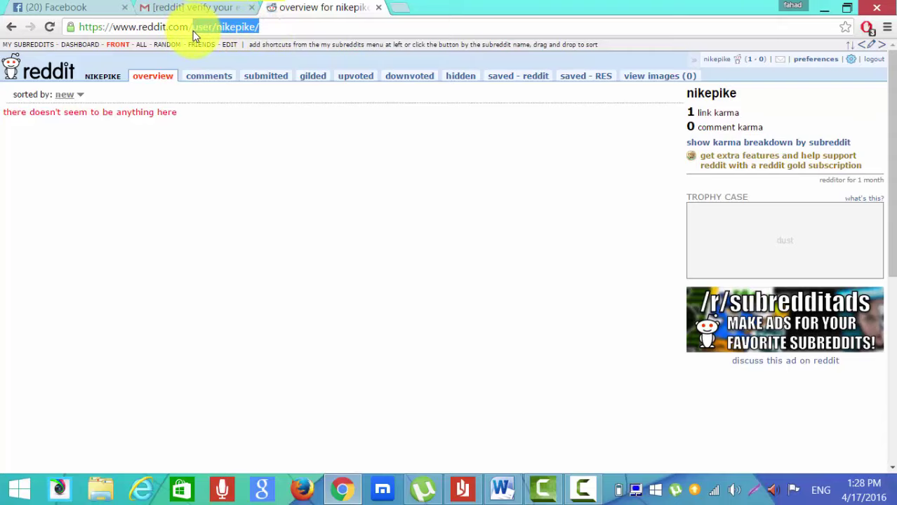
type("r")
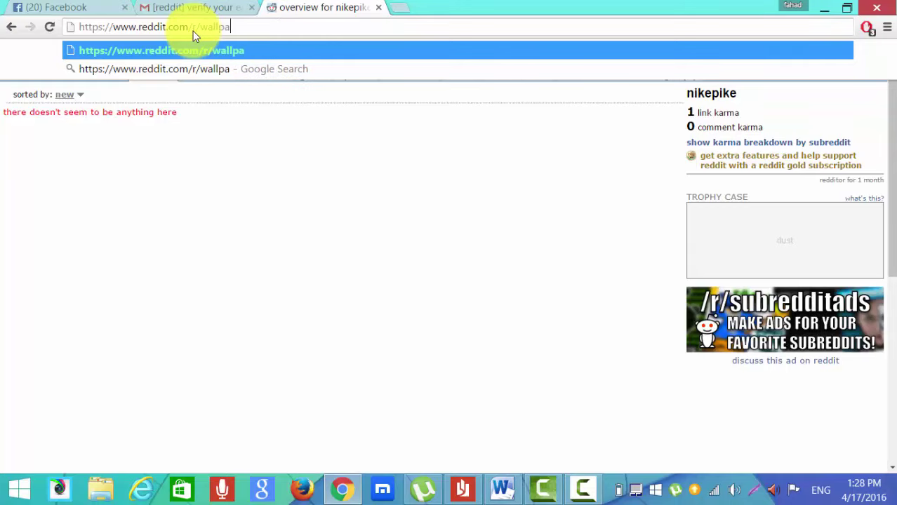
type("r")
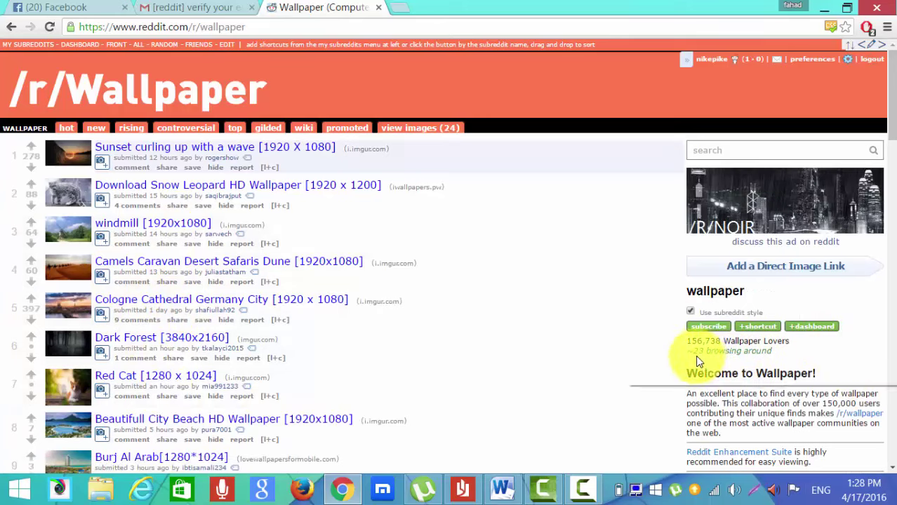
Step: View the full Red Cat wallpaper, go back to r/Wallpaper, and open a blank new tab
mouse_move(697, 358)
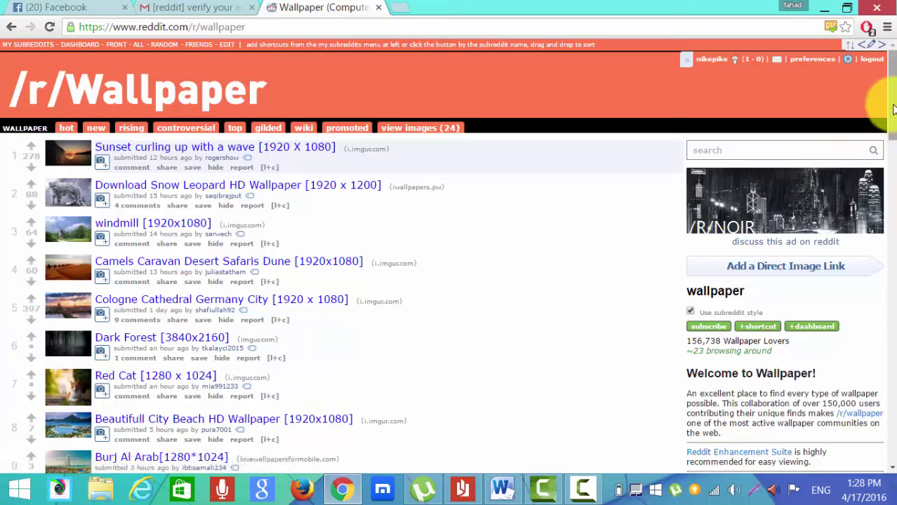
scroll(893, 105, "down", 2)
scroll(891, 104, "up", 2)
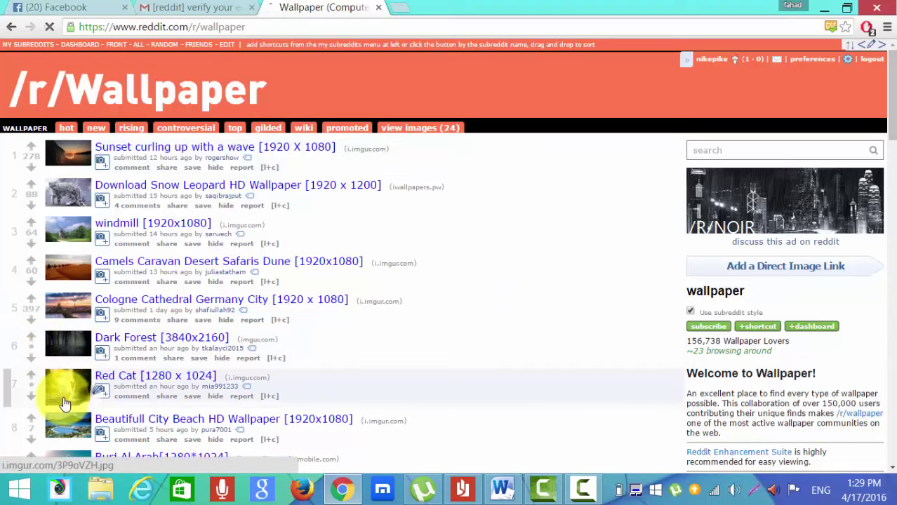
left_click(89, 400)
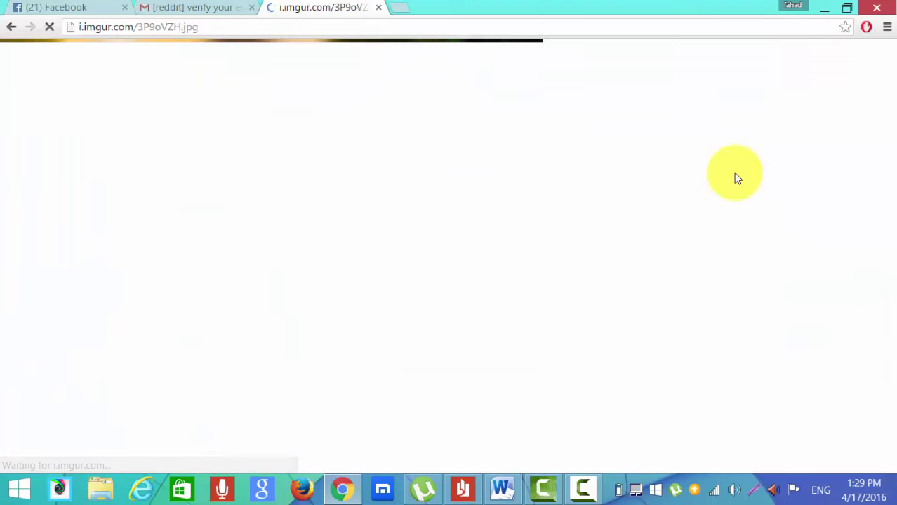
left_click(16, 31)
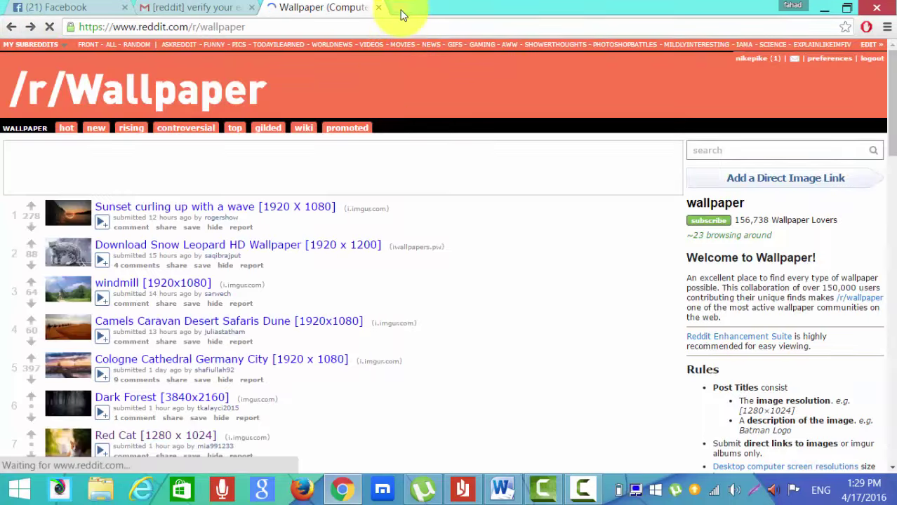
left_click(399, 10)
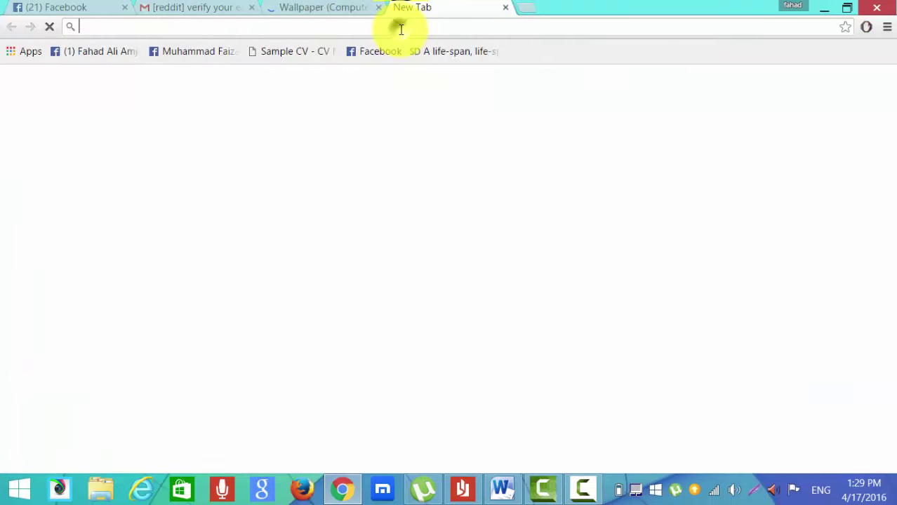
Step: Go to google.com.pk and search for 'hd wallpapers'
type("google.com.pk")
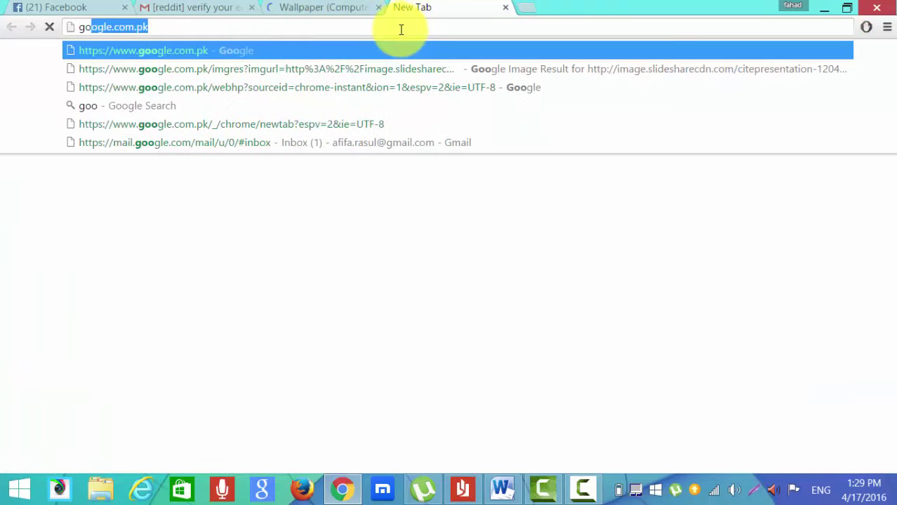
key("Return")
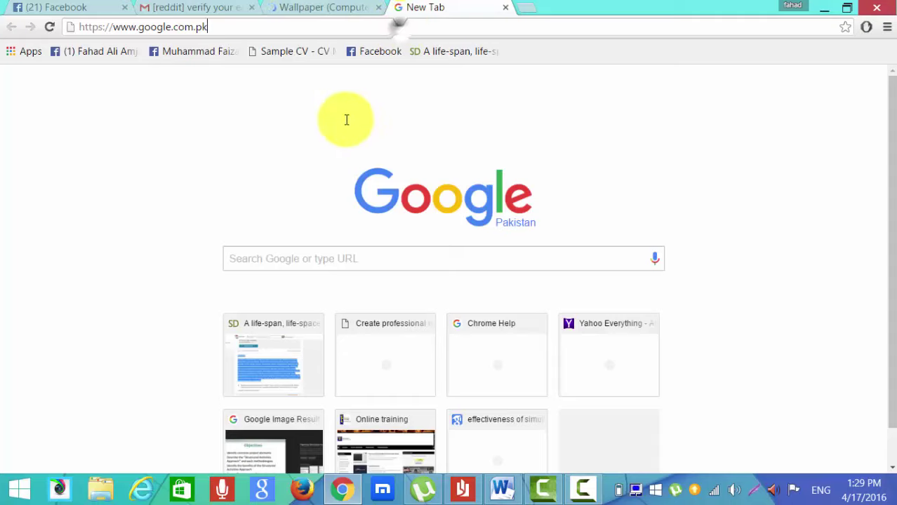
key("Return")
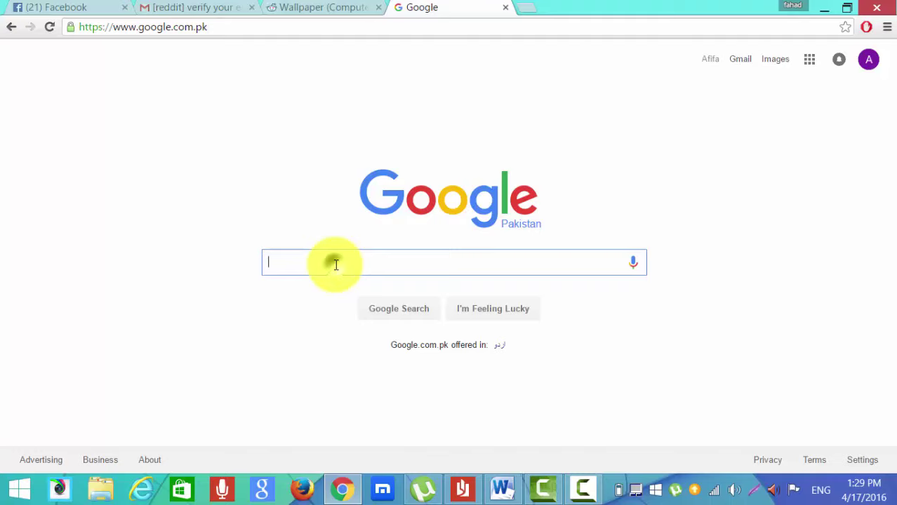
type("hd")
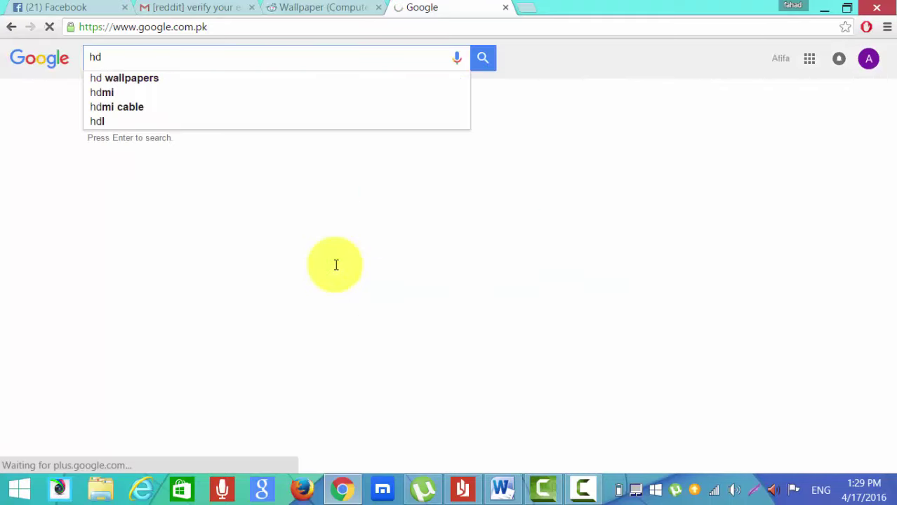
type(" wall")
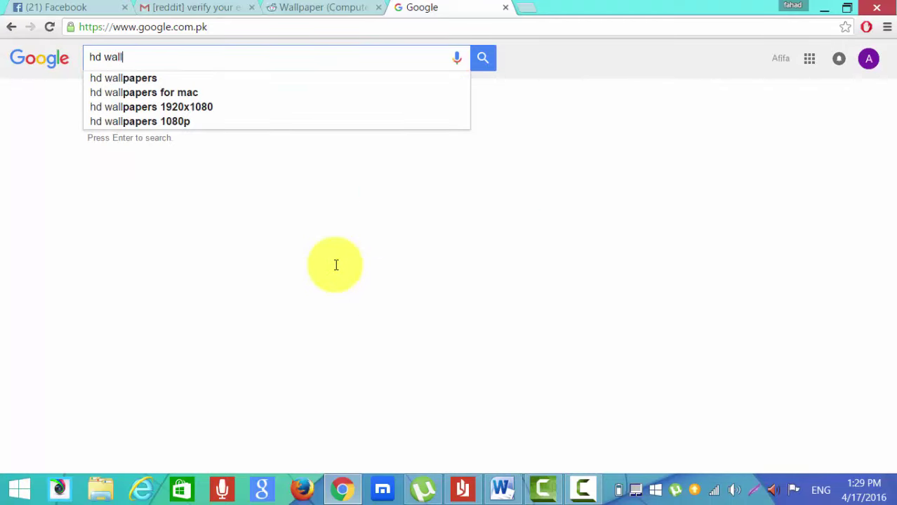
type("papers")
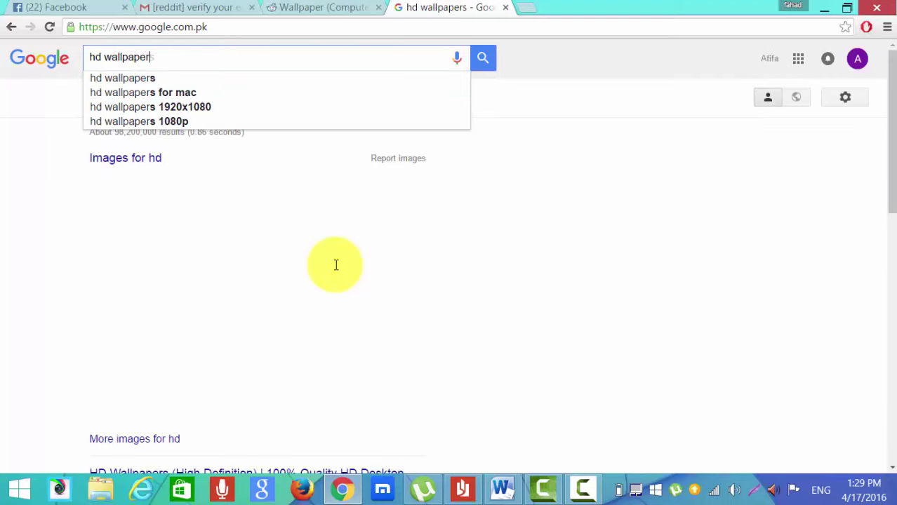
key("Return")
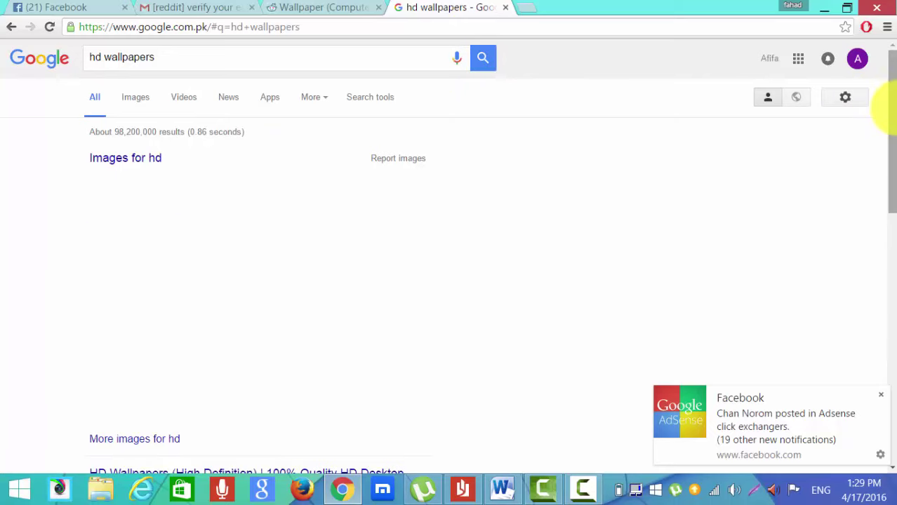
scroll(885, 123, "down", 3)
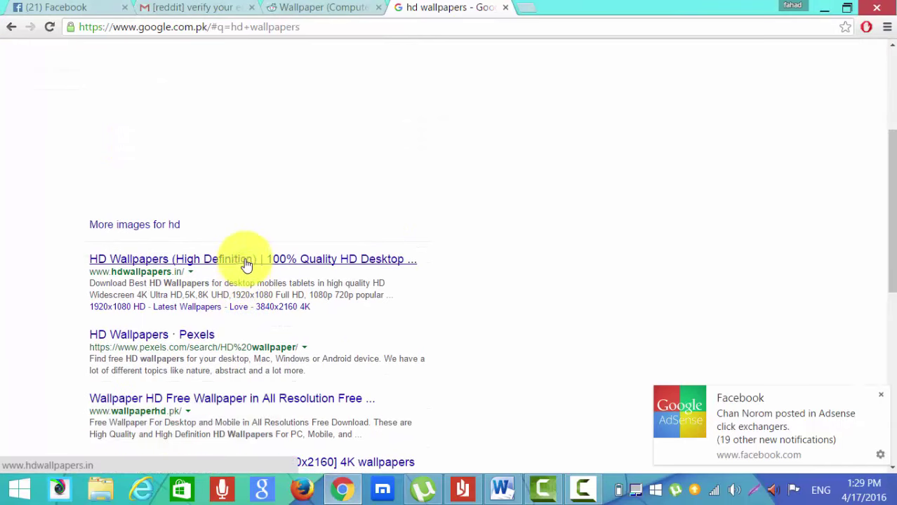
Step: Open hdwallpapers.in and its 2016 Bentley Continental GT Speed Black Edition wallpaper page
left_click(245, 265)
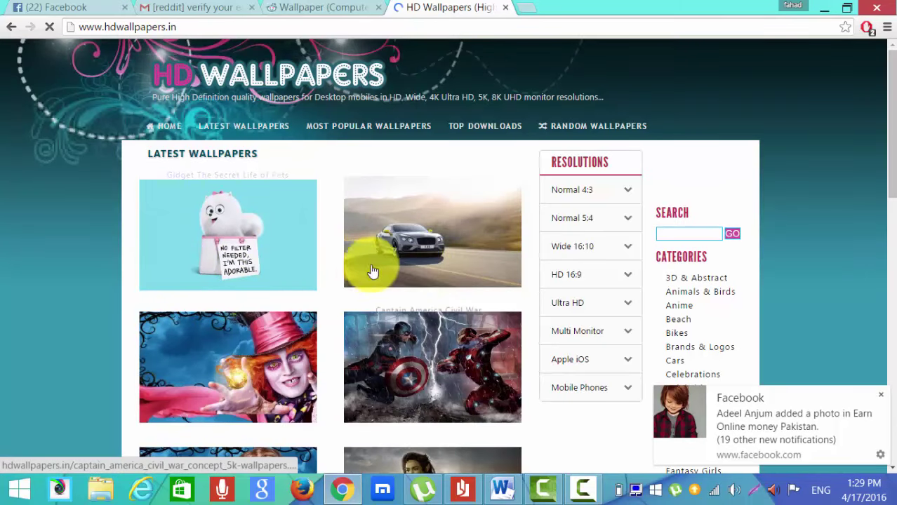
left_click(453, 245)
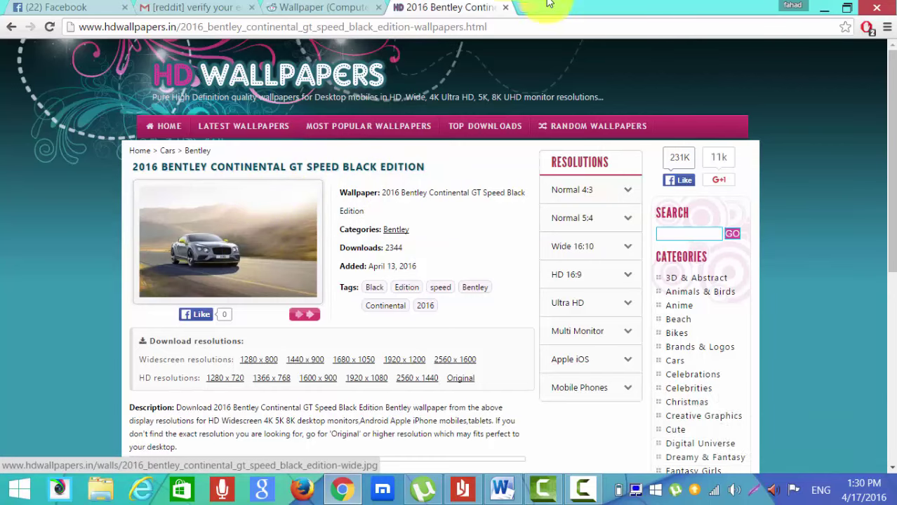
Step: Close the Bentley wallpaper tab and return to the Reddit account's profile overview
left_click(504, 7)
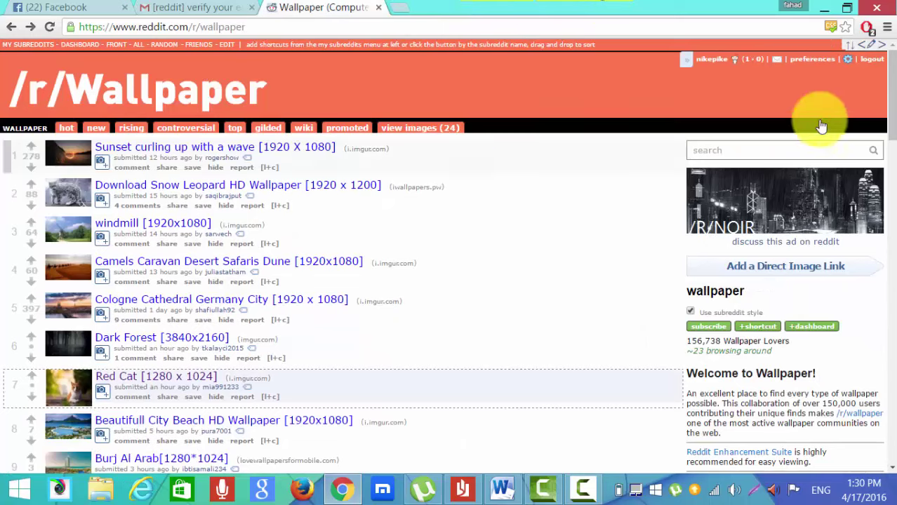
left_click(874, 152)
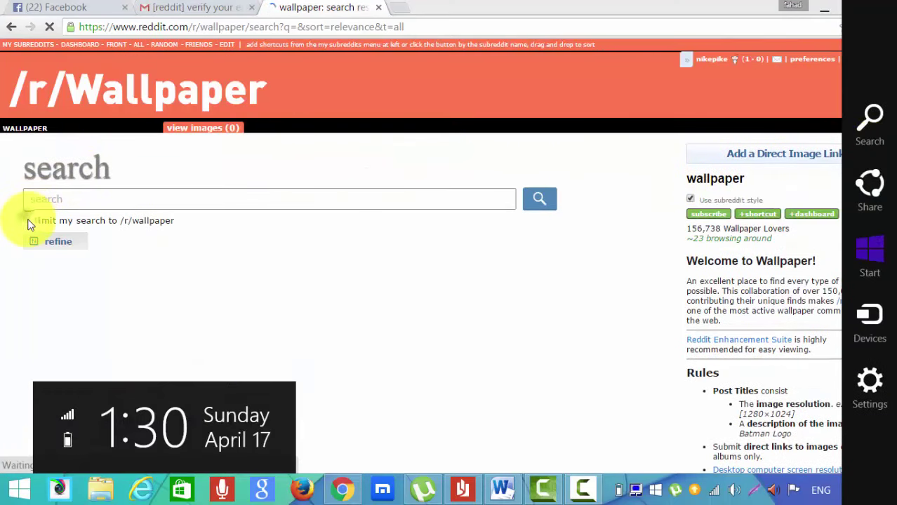
left_click(30, 224)
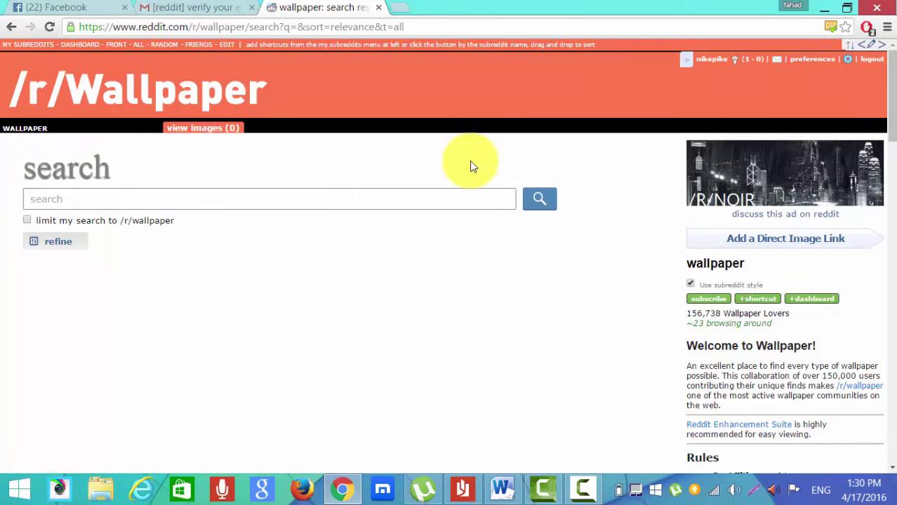
left_click(705, 65)
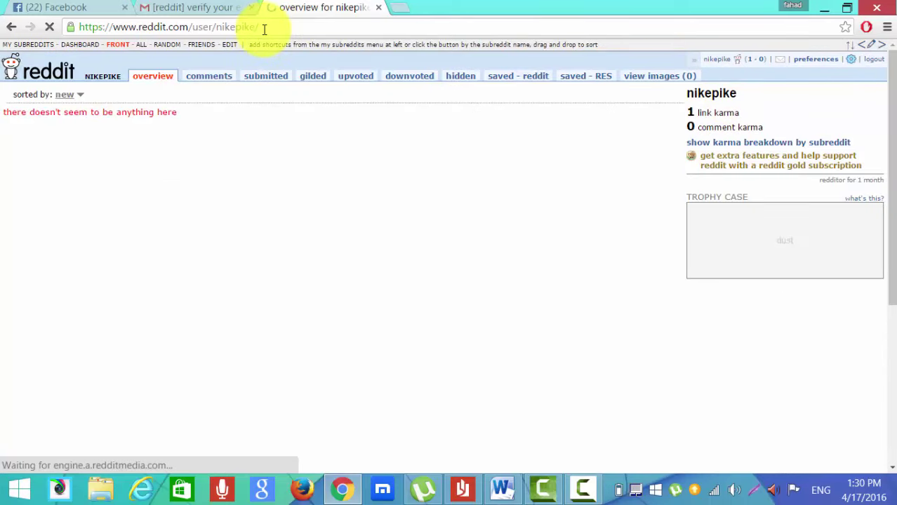
Step: Open a new tab, where a stray 'gooo' Google search runs
left_click(401, 7)
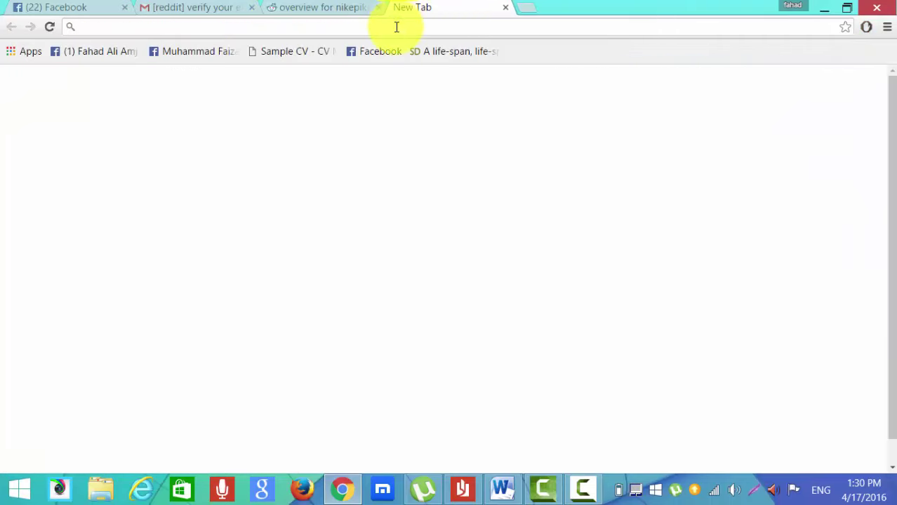
type("oo")
key("Return")
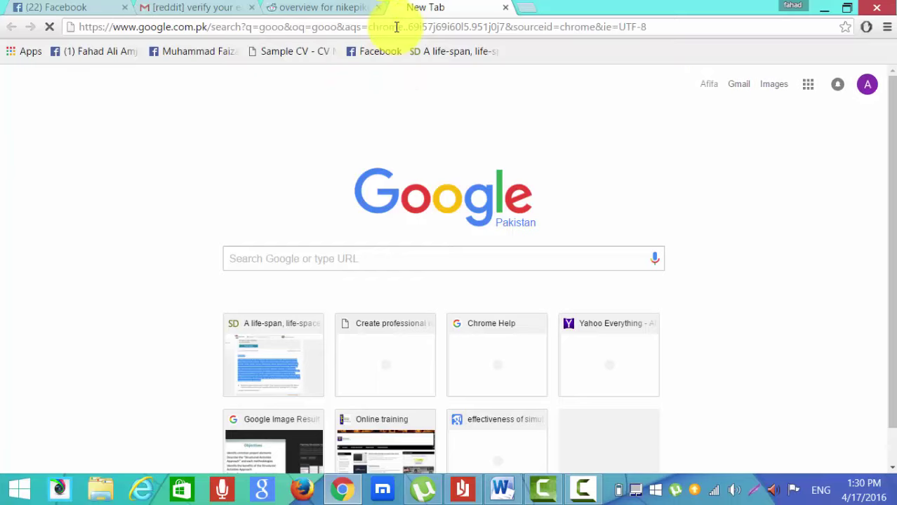
double_click(397, 26)
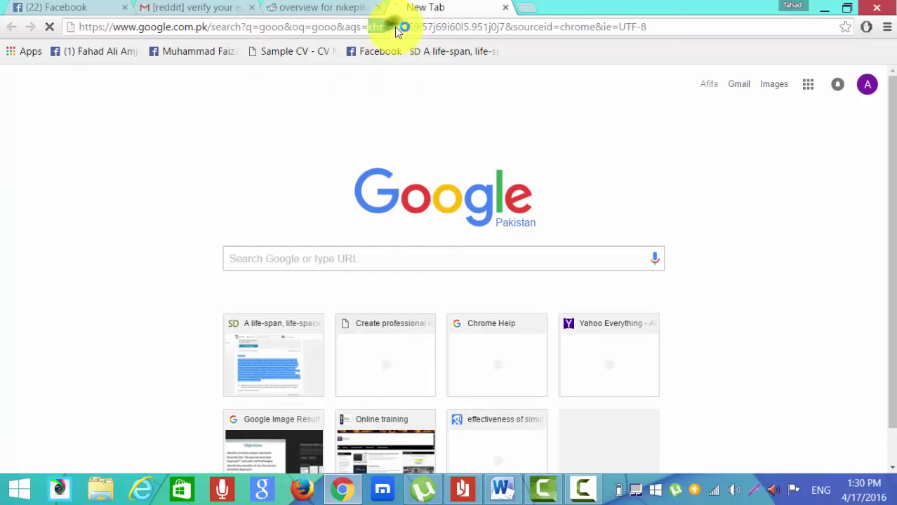
left_click(336, 25)
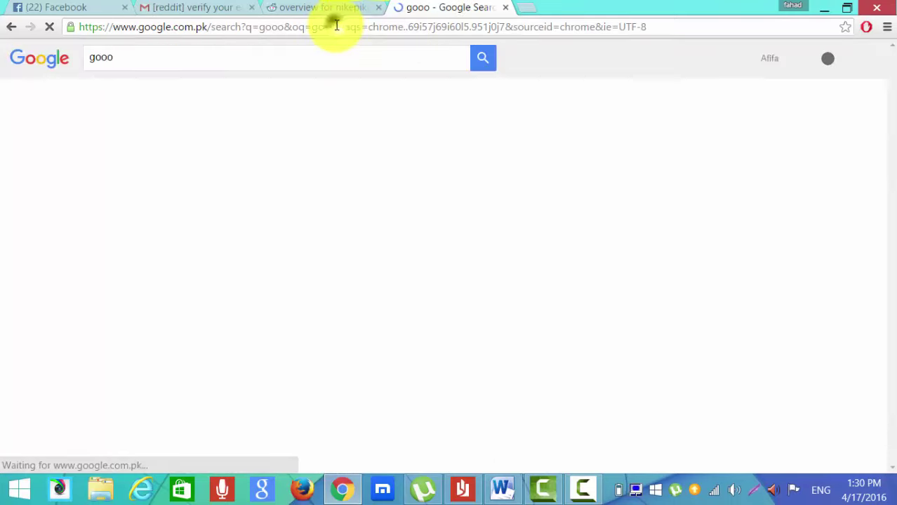
double_click(339, 26)
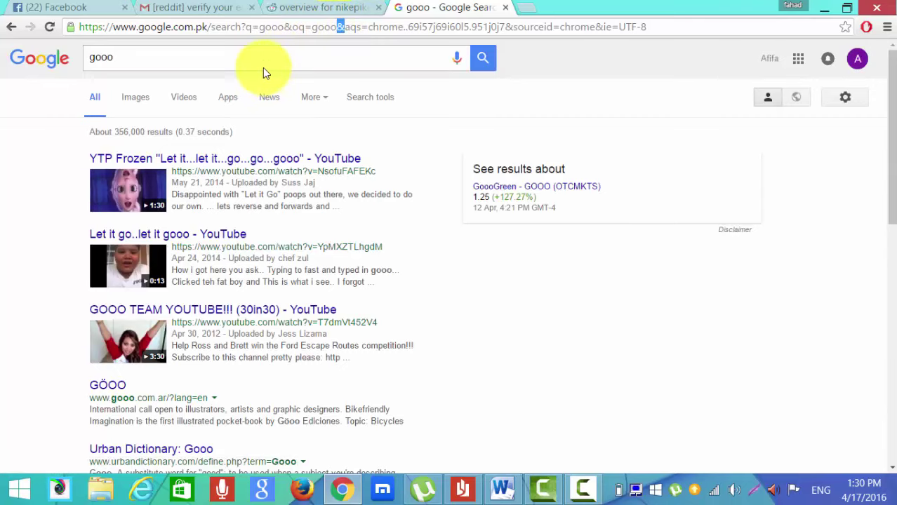
Step: Replace the search text with 'wallpaper' using Google's suggestion
left_click(235, 57)
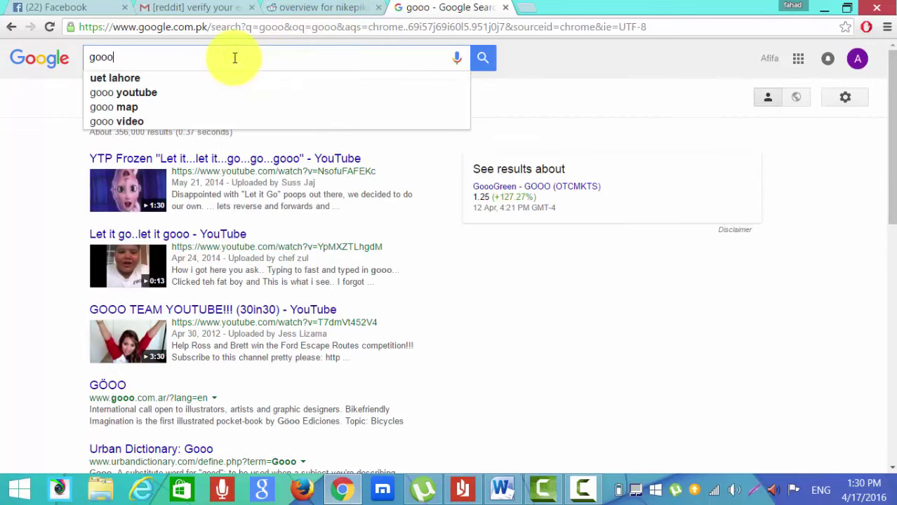
key("BackSpace")
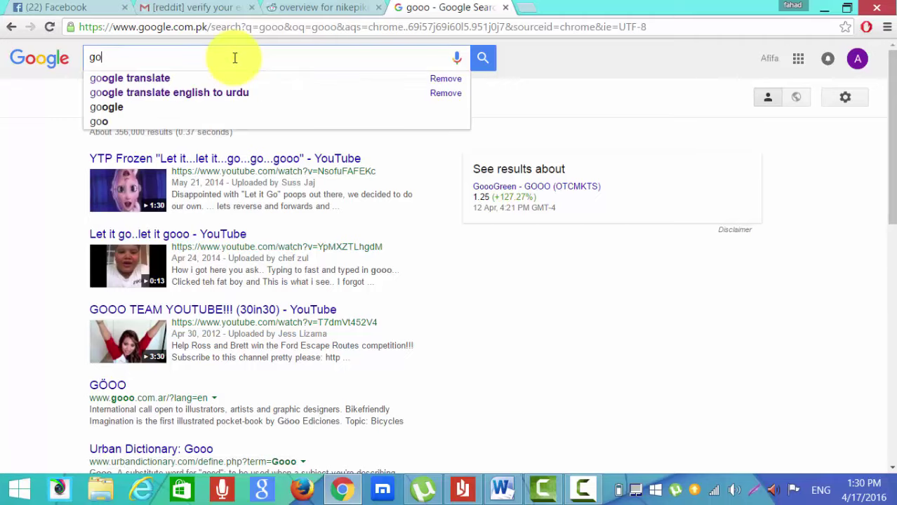
key("BackSpace")
key("BackSpace")
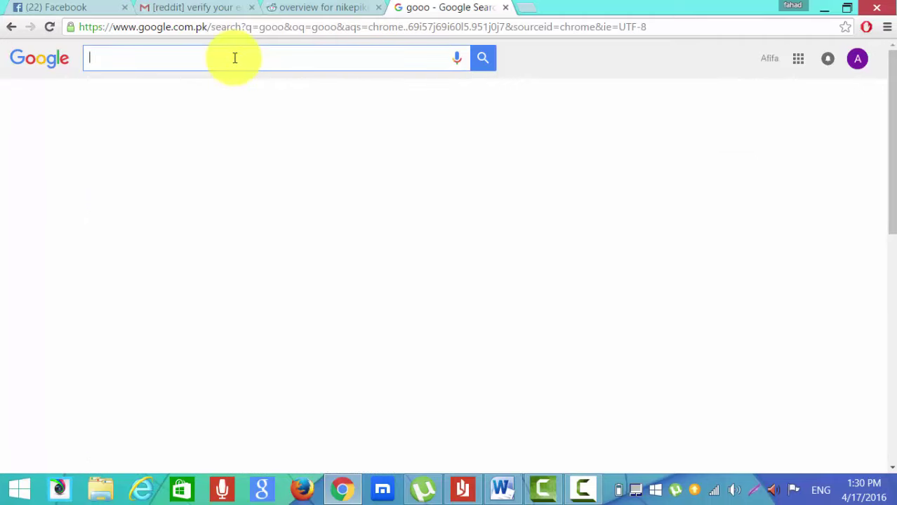
type("wallpae")
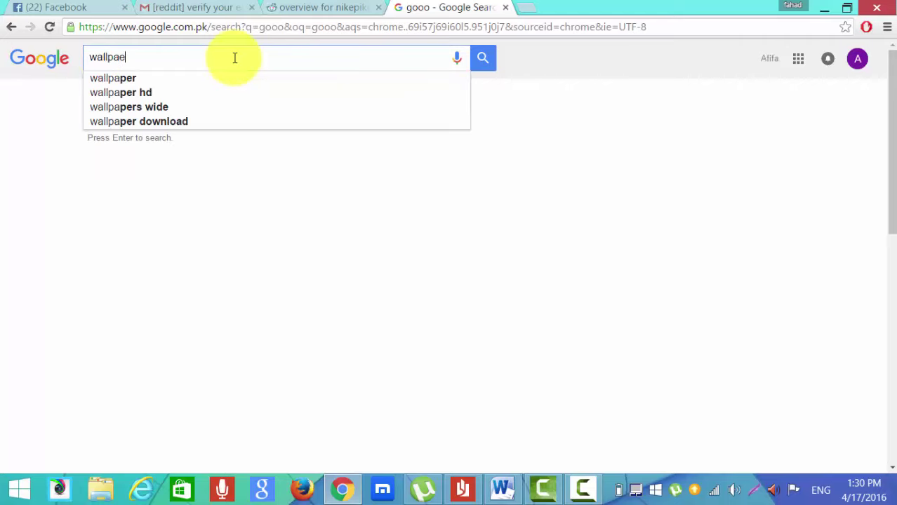
left_click(164, 83)
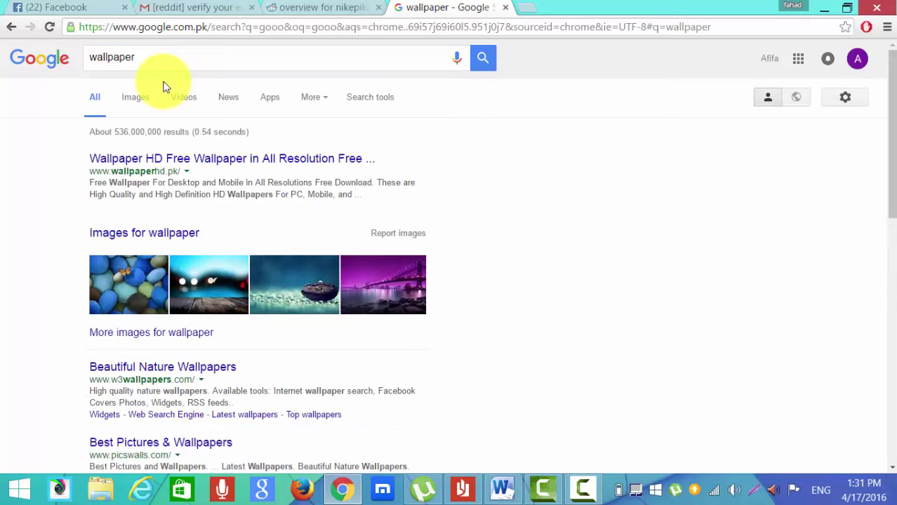
Step: Open the Beautiful Nature Wallpapers result and its Seals wallpaper page, previewing the image
left_click(188, 372)
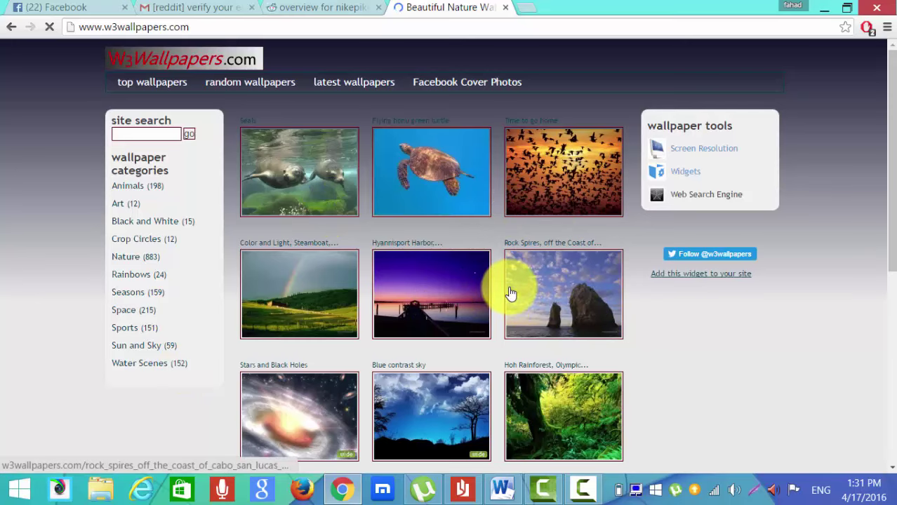
left_click(295, 191)
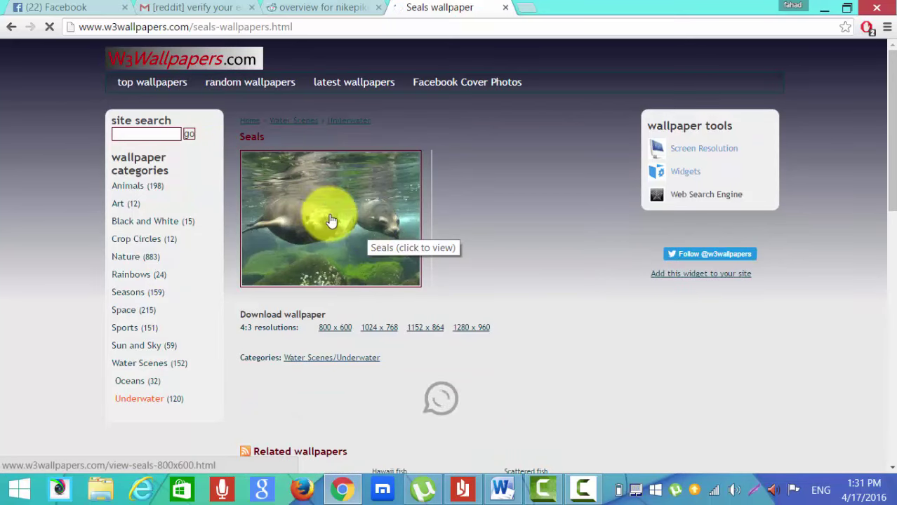
left_click(332, 220)
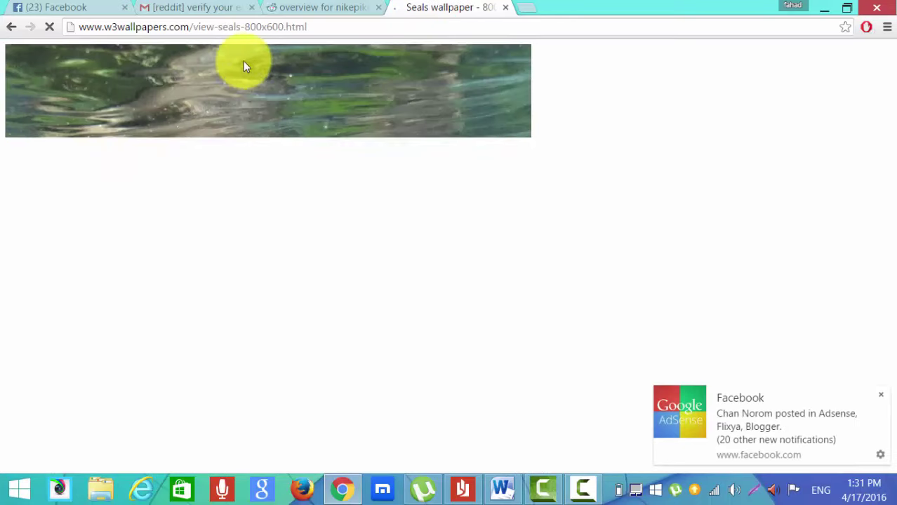
left_click(11, 28)
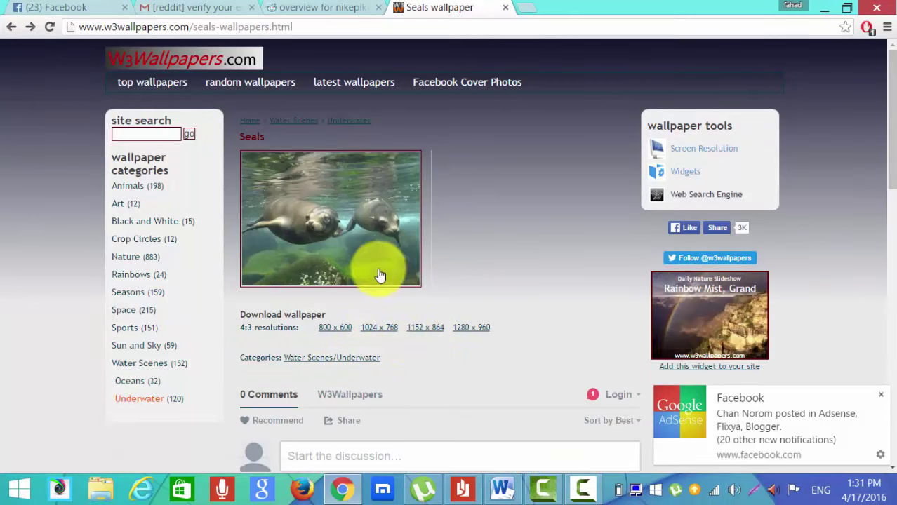
Step: Open the 1280 x 960 Seals wallpaper and save it to disk as 'seals'
left_click(477, 339)
key("super+c")
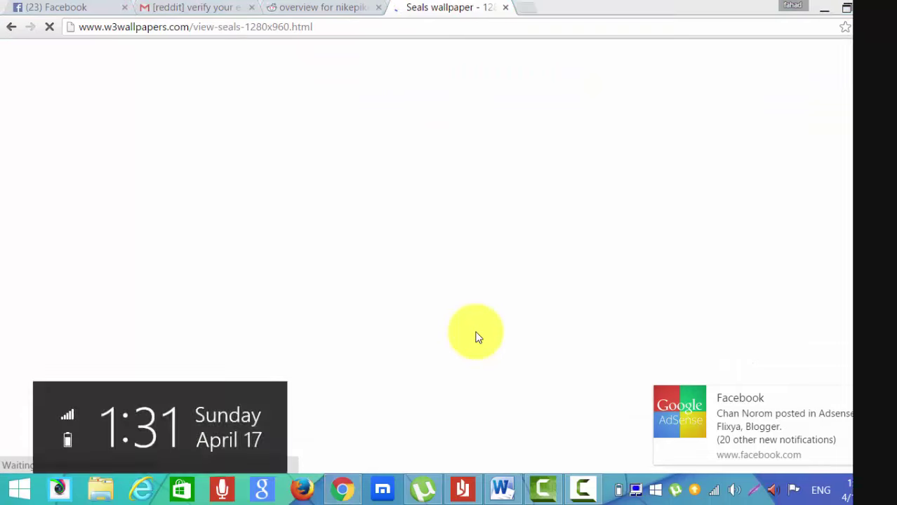
key("super+h")
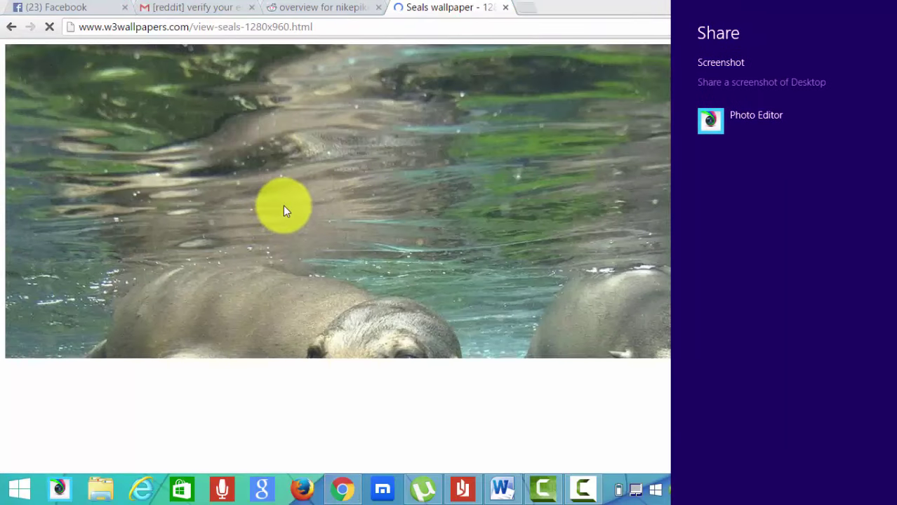
left_click(283, 206)
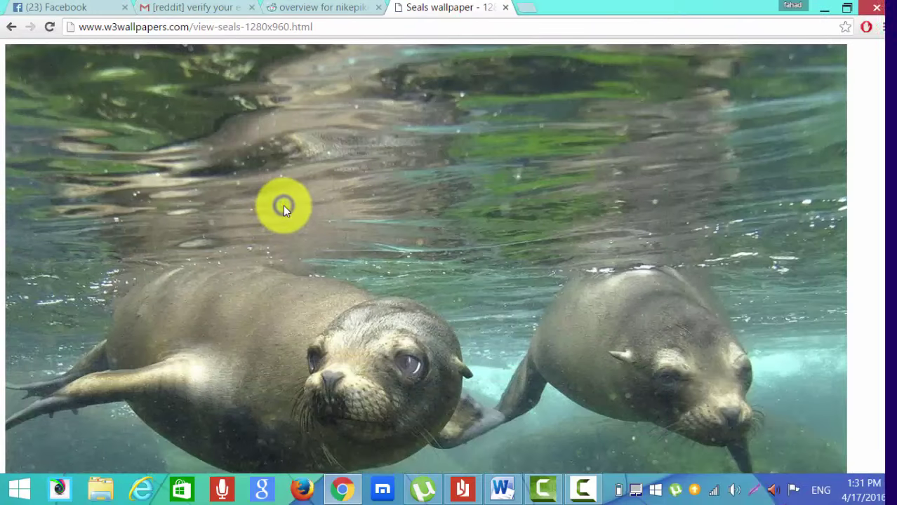
right_click(283, 205)
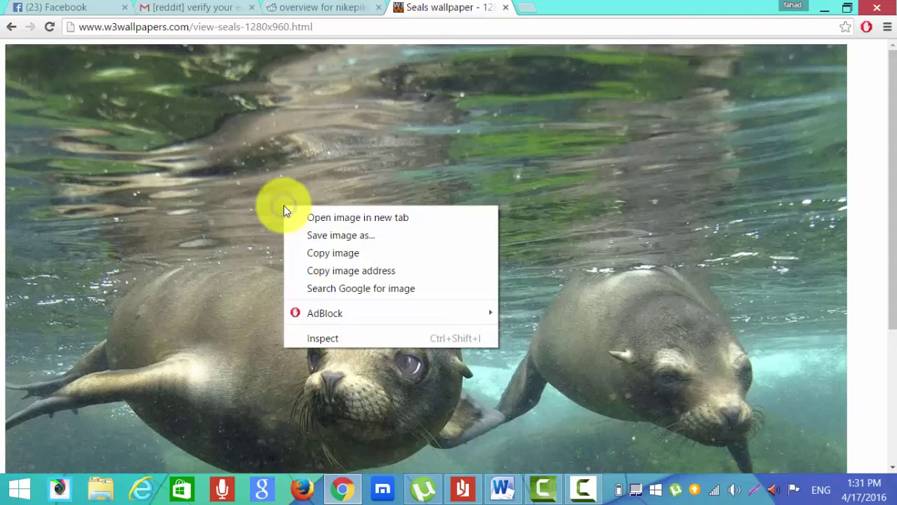
left_click(336, 234)
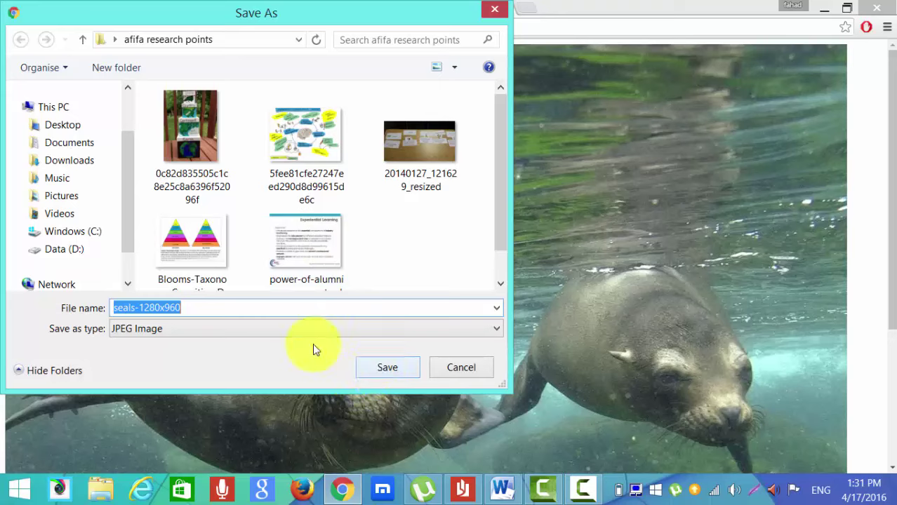
left_click(275, 307)
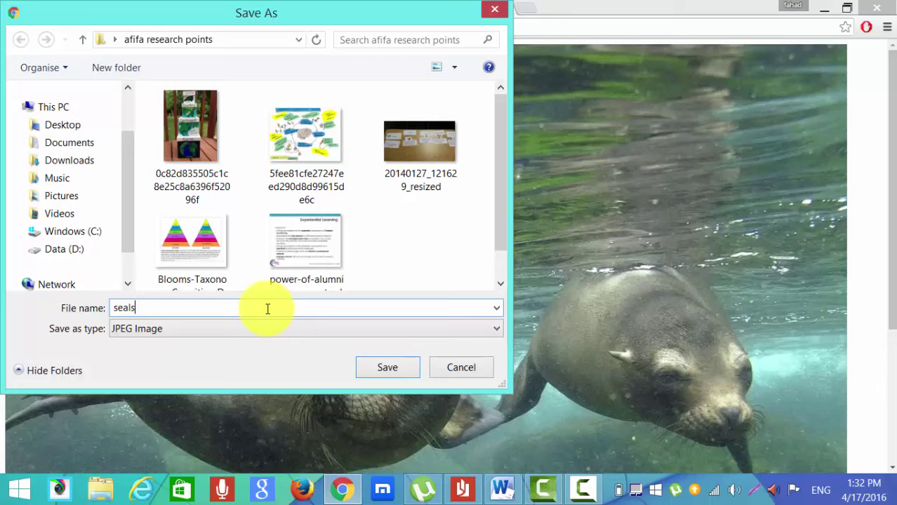
left_click(383, 367)
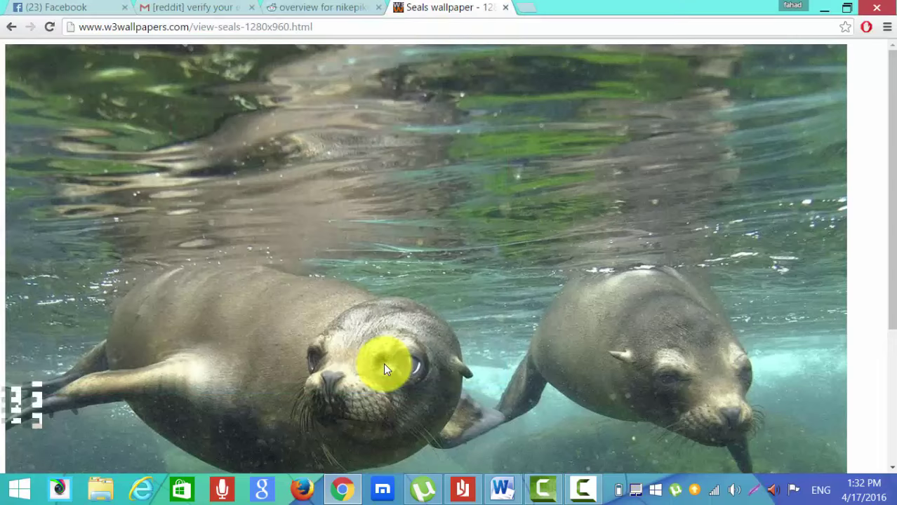
Step: Close the seals tab, search 'imgur' in a new tab, and open the Imgur home page
left_click(516, 15)
key("super+c")
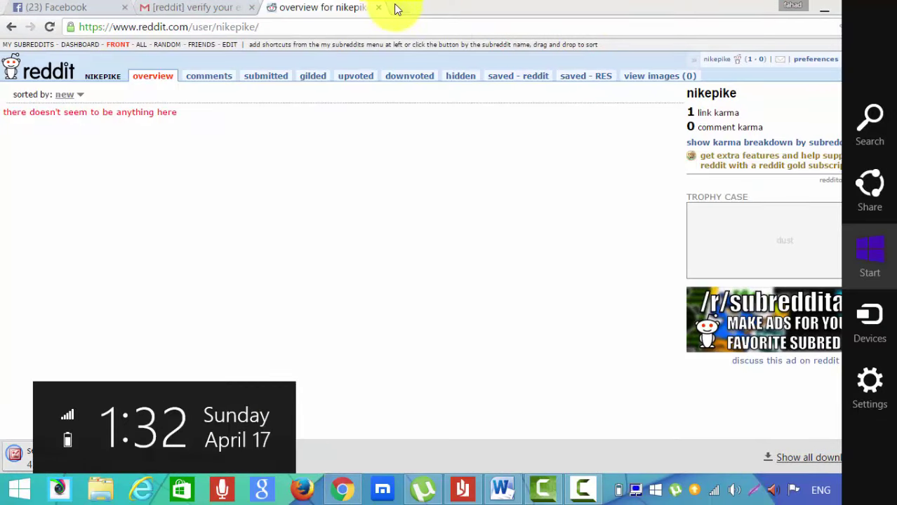
left_click(395, 4)
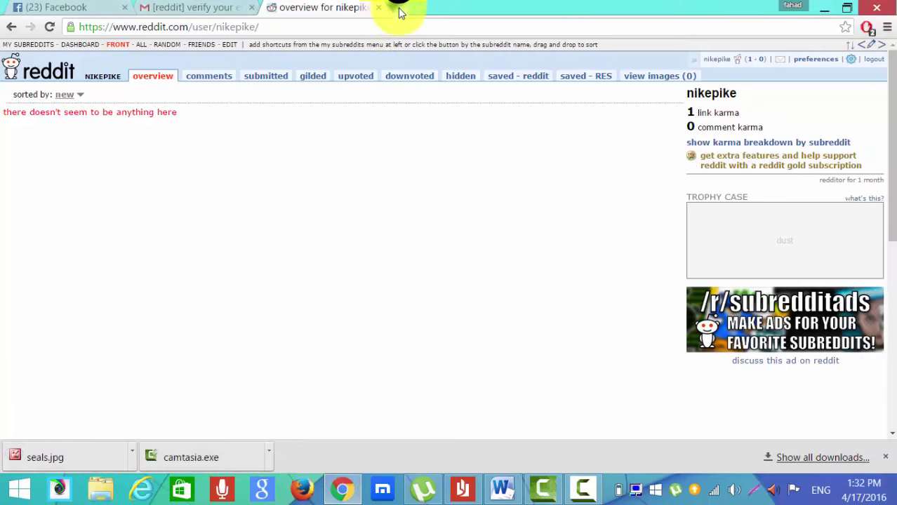
left_click(395, 9)
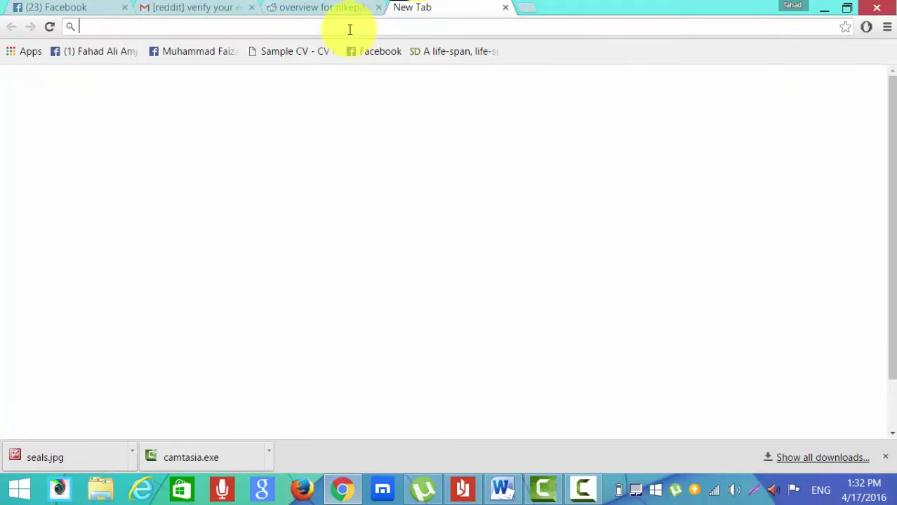
type("im")
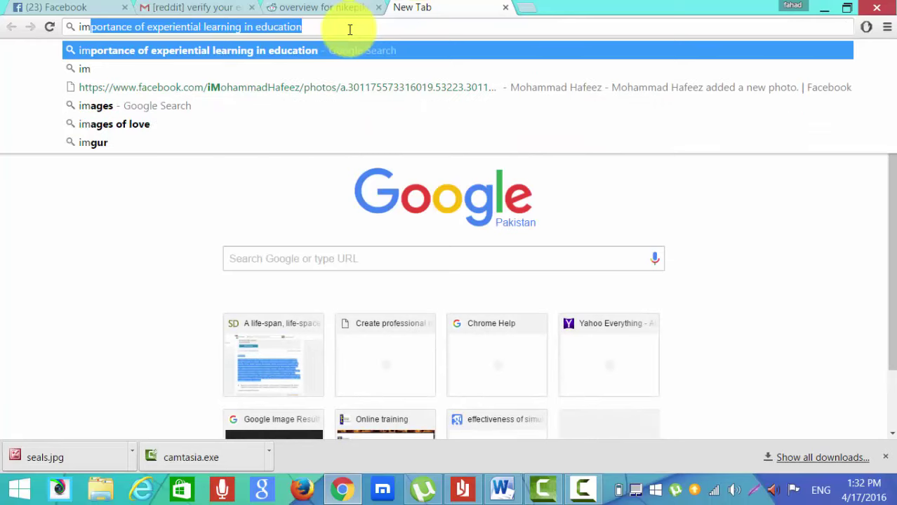
type("gu")
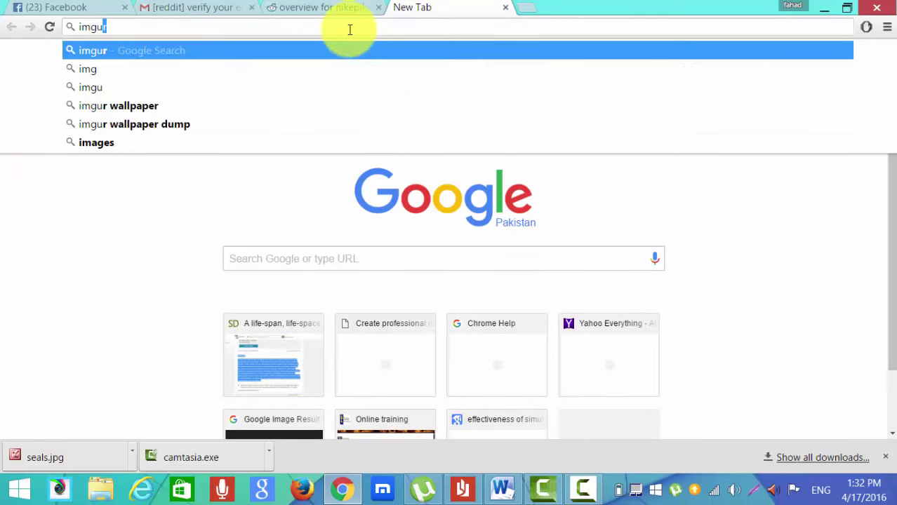
key("Return")
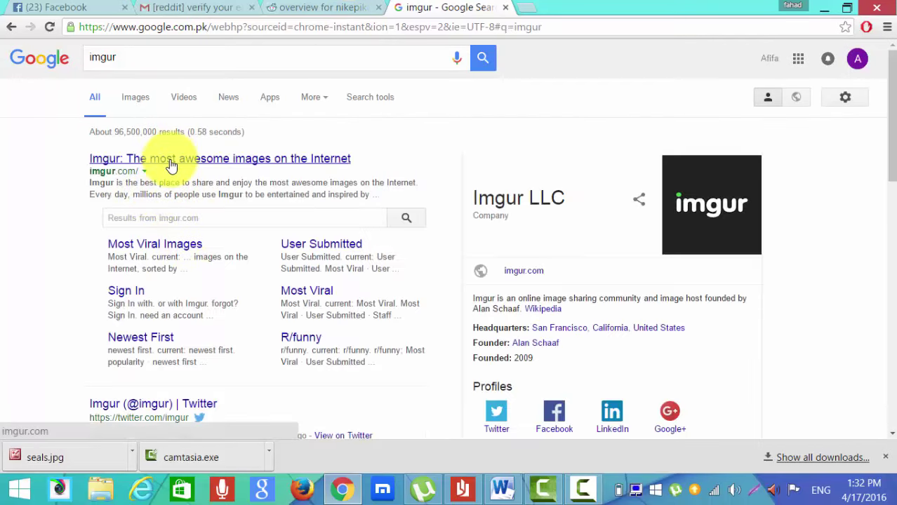
left_click(170, 164)
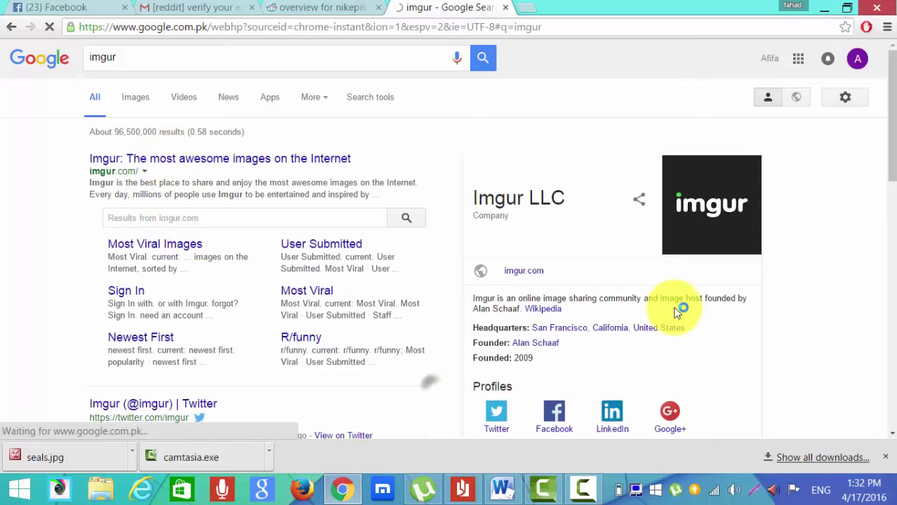
Step: Briefly open and close This PC, then dismiss Chrome's downloads bar over Imgur
mouse_move(885, 393)
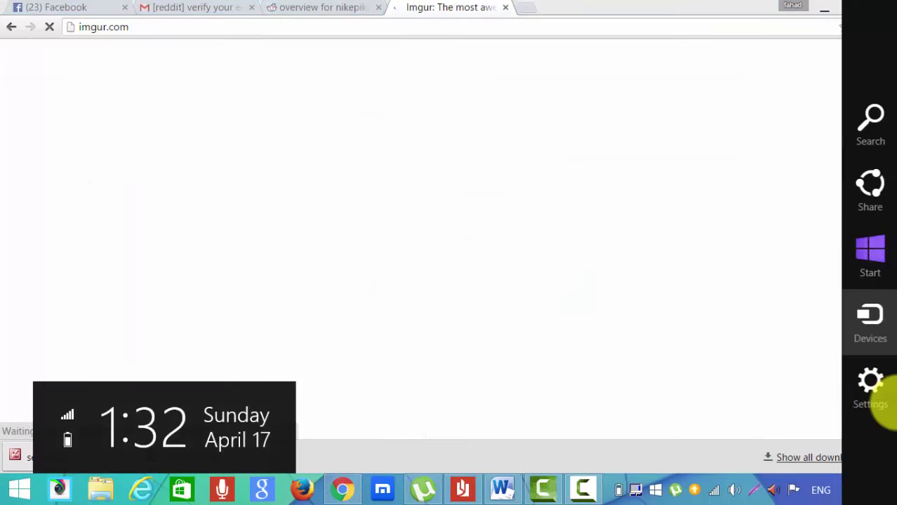
key("super")
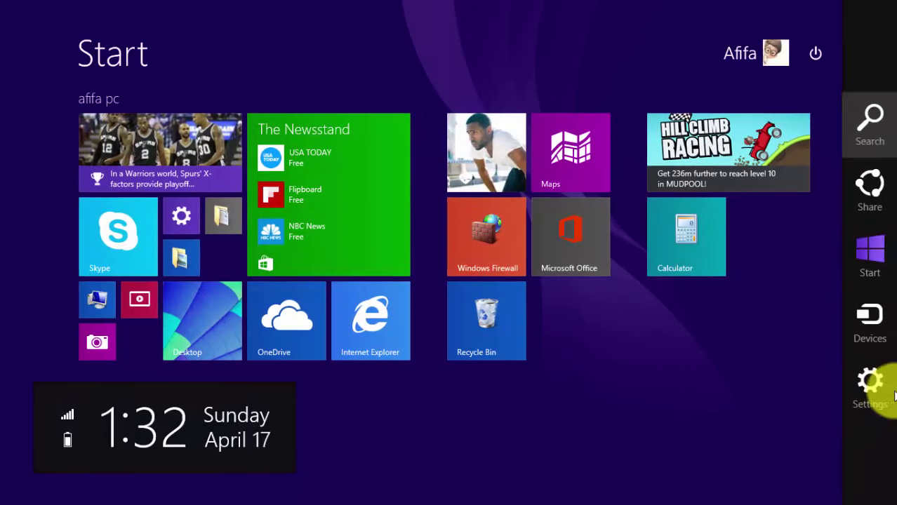
left_click(90, 308)
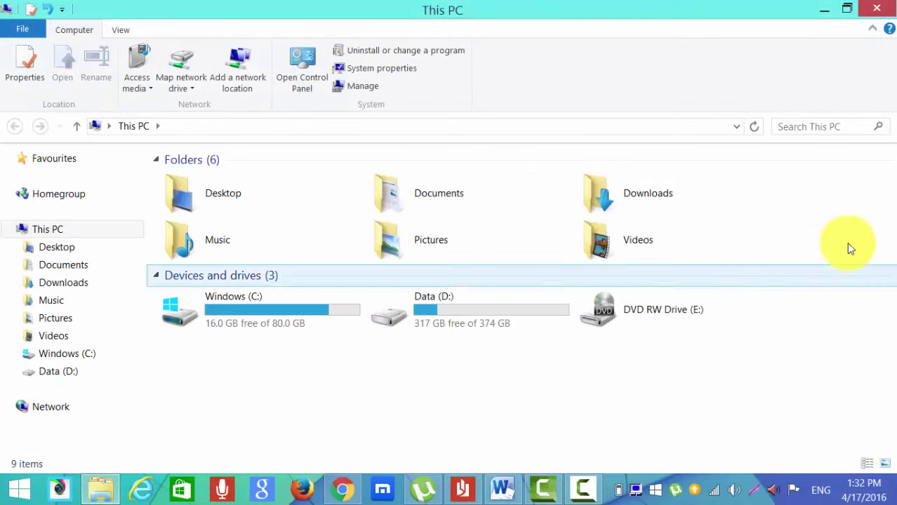
left_click(892, 8)
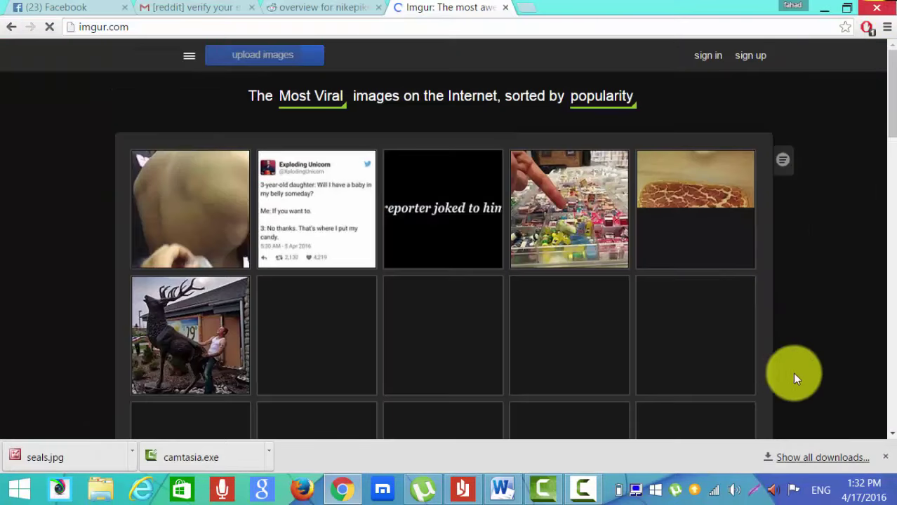
left_click(885, 458)
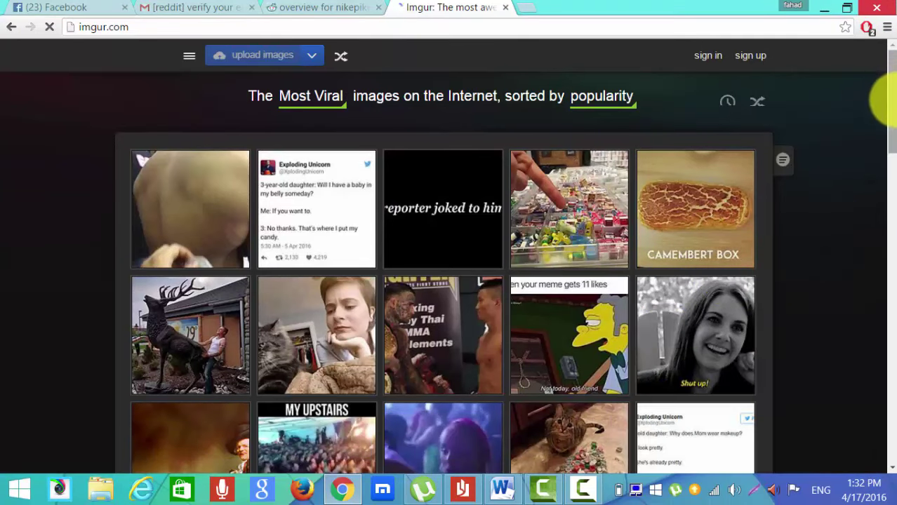
left_click_drag(892, 94, 878, 16)
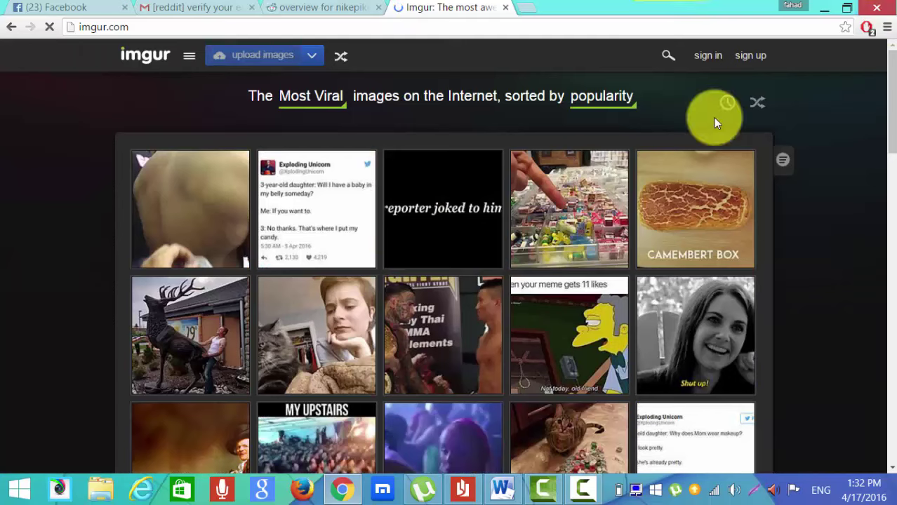
Step: Start Imgur's Google sign-in, getting past the error page to Google's offline-access permission request
left_click(710, 55)
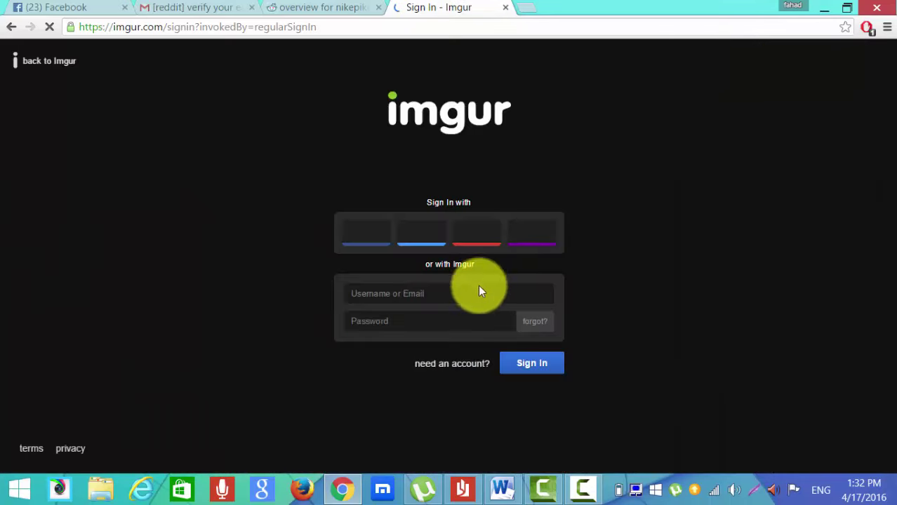
left_click(479, 235)
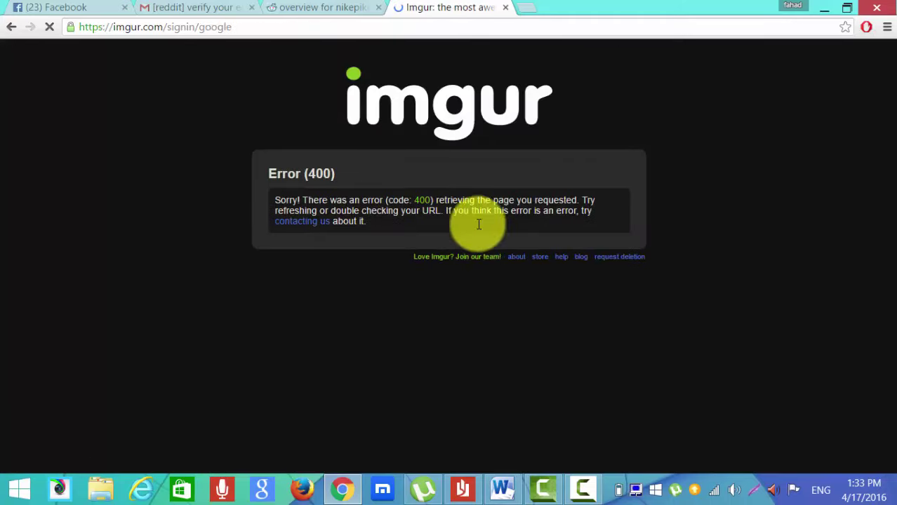
left_click(360, 27)
left_click(366, 31)
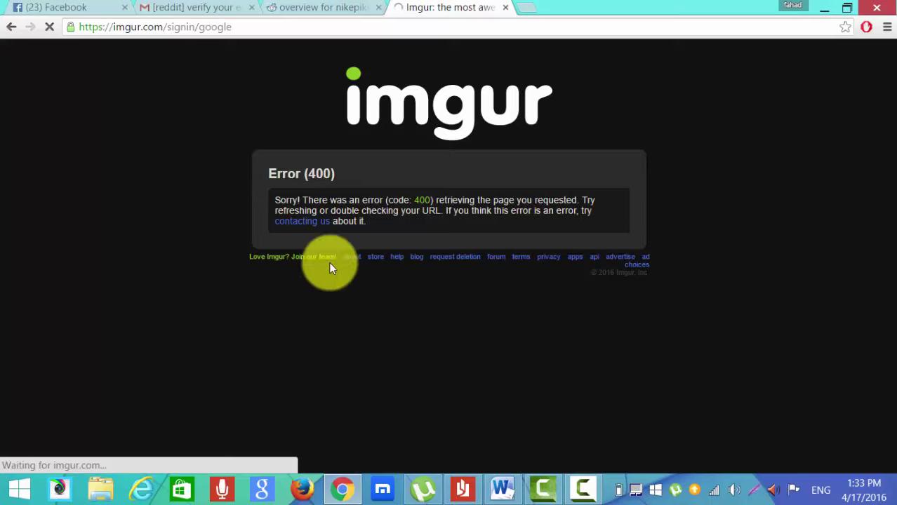
left_click(585, 489)
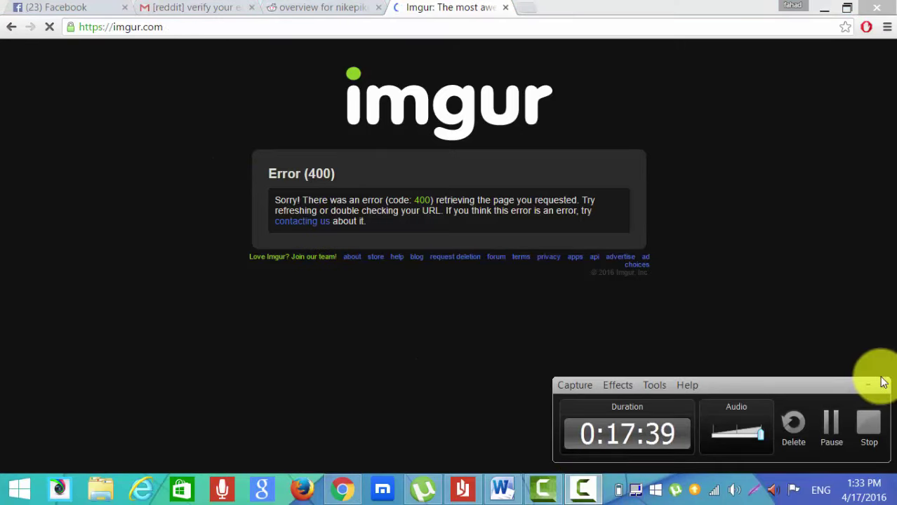
left_click(845, 429)
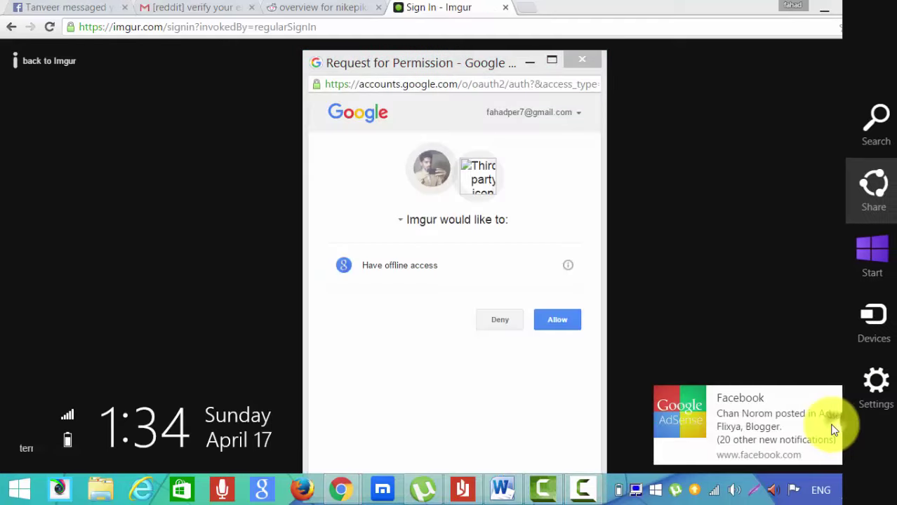
key("super+s")
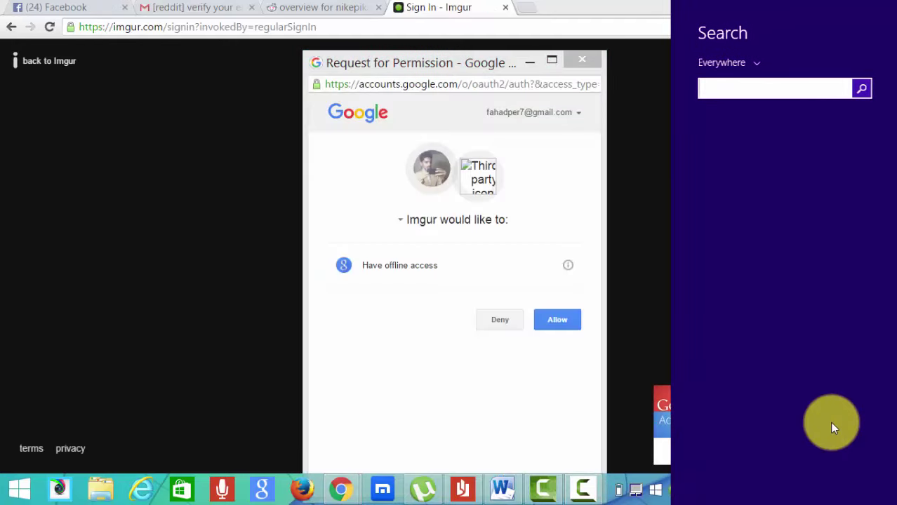
Step: Allow Imgur access to the Google account to finish signing in
left_click(554, 331)
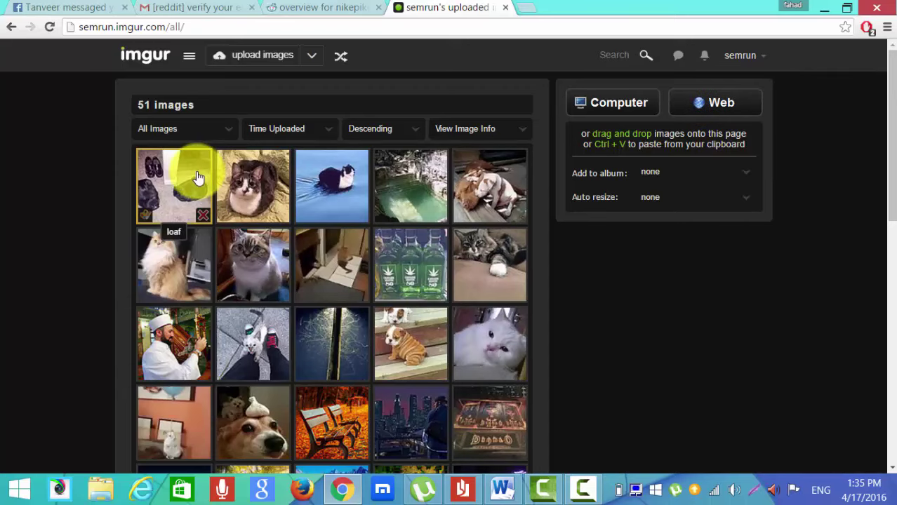
Step: Upload the seals image from the computer to Imgur, then return to the Reddit profile
left_click(596, 119)
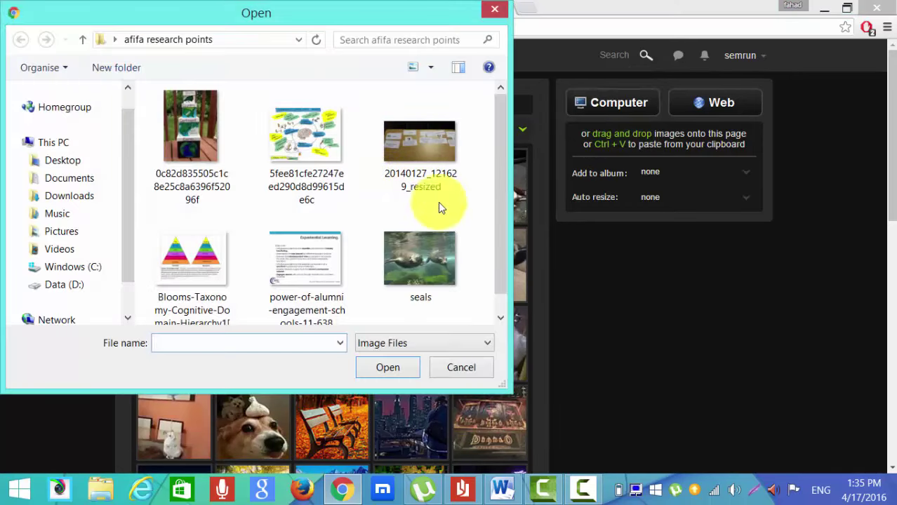
left_click(429, 267)
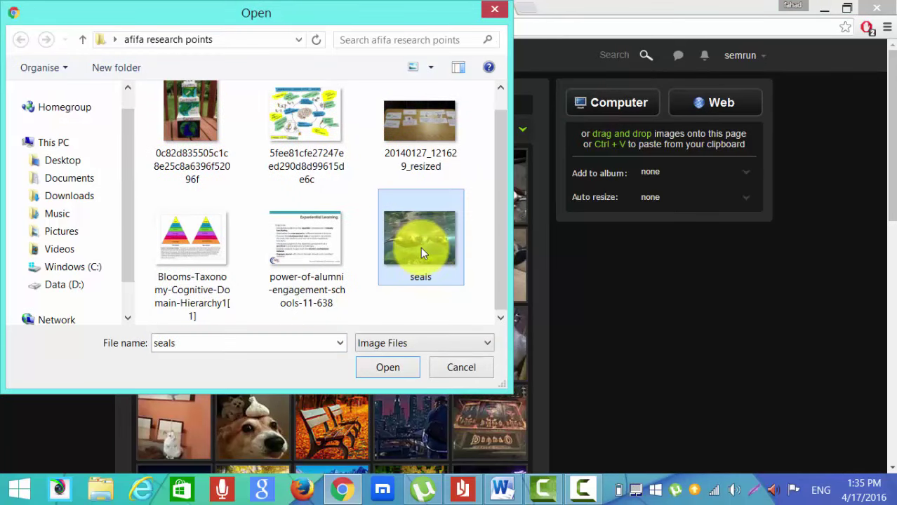
left_click(375, 366)
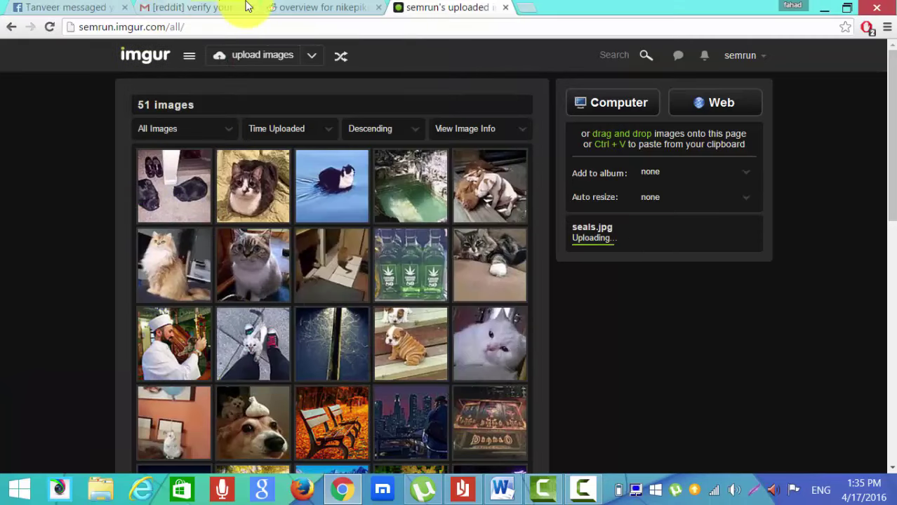
left_click(299, 7)
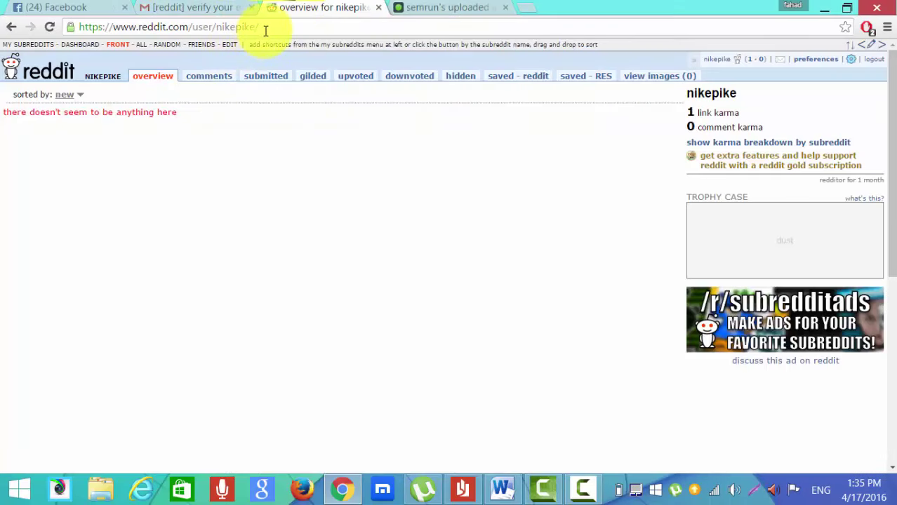
Step: Replace the profile address with r/wallpaper to load the Wallpaper subreddit
left_click_drag(258, 29, 195, 33)
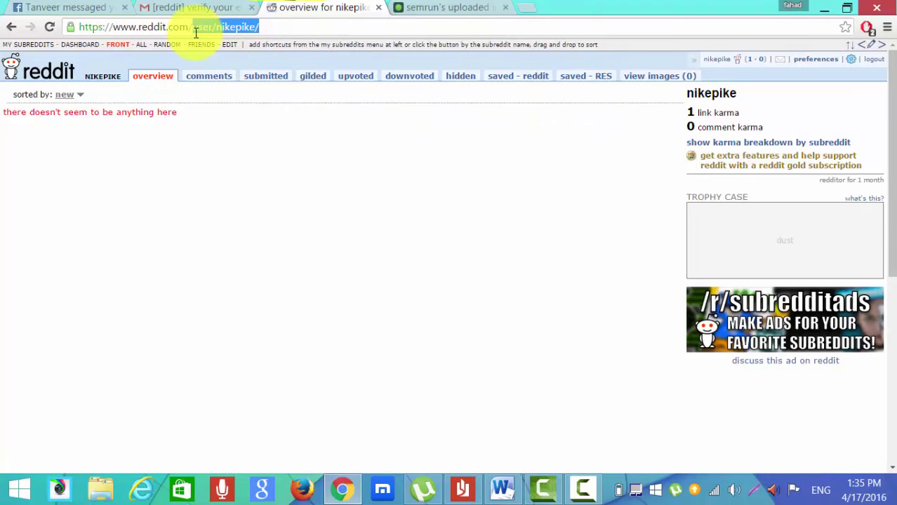
type("r")
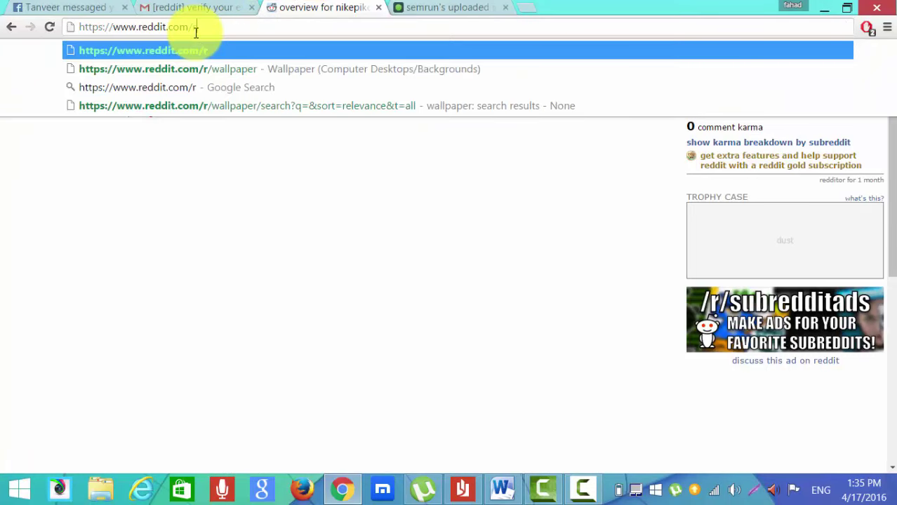
type("/wa")
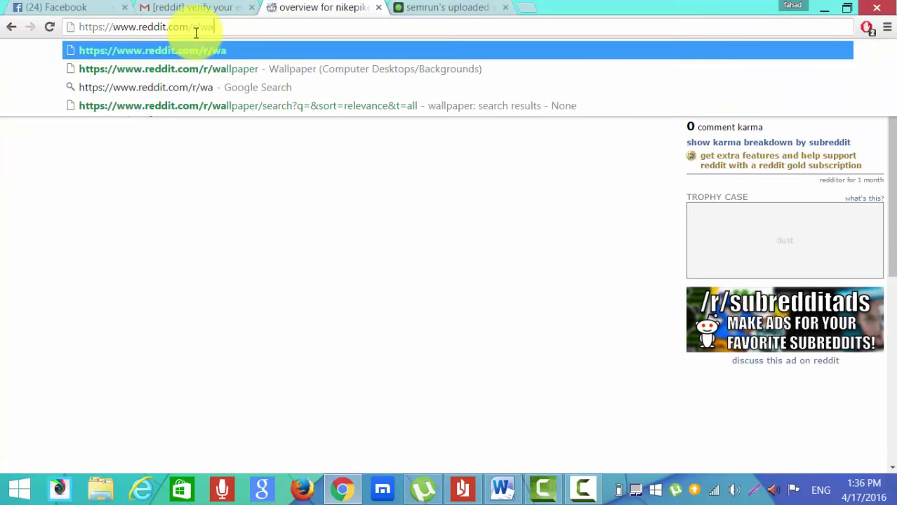
type("llpa")
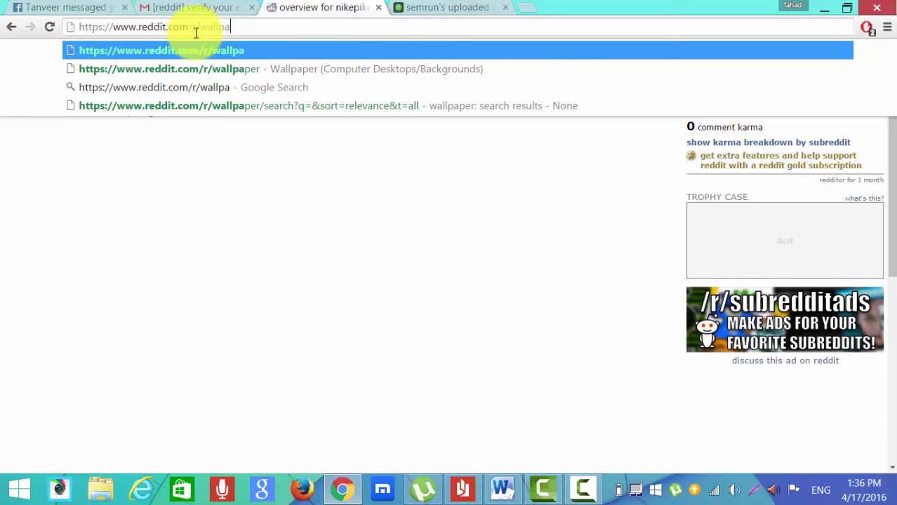
type("per")
key("Return")
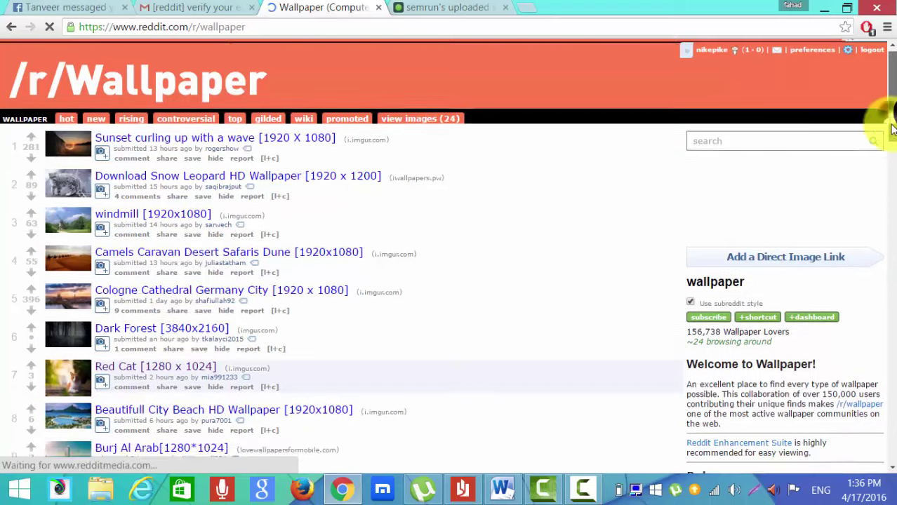
mouse_move(892, 119)
left_mouse_down()
mouse_move(894, 166)
mouse_move(892, 130)
left_mouse_up()
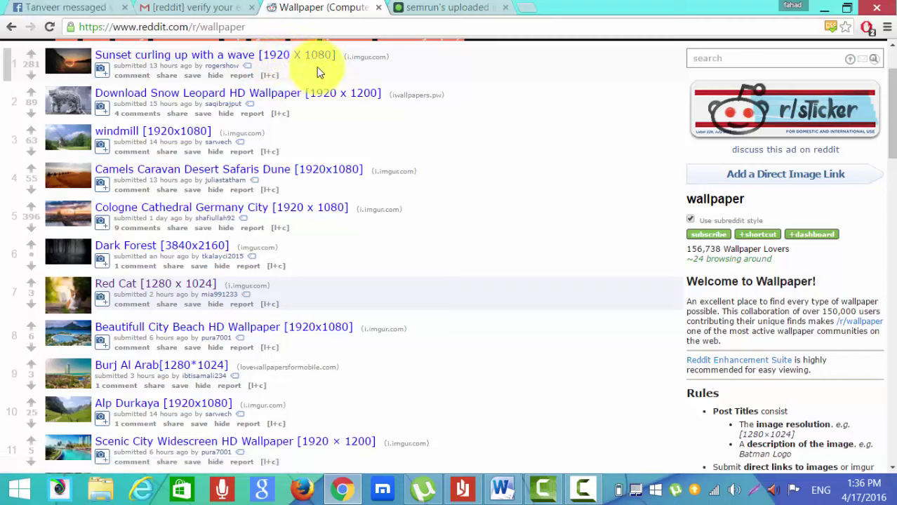
left_click(394, 171)
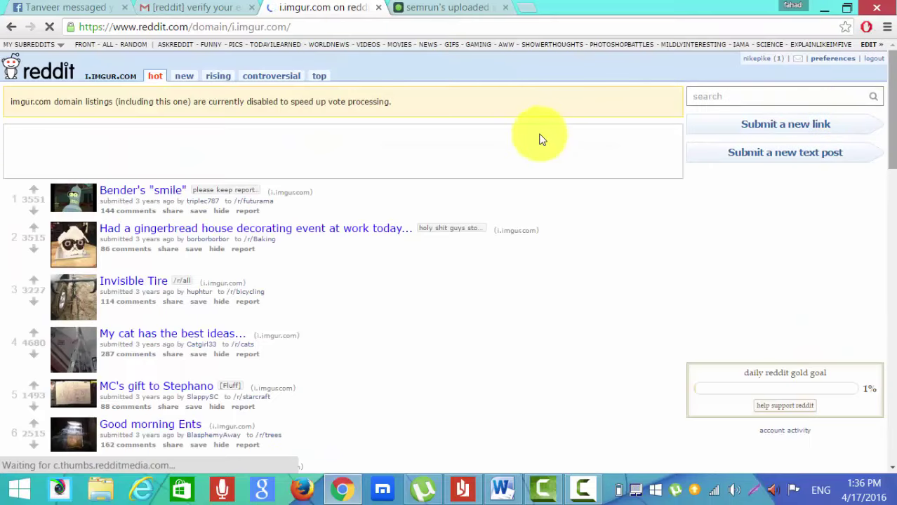
left_click(10, 28)
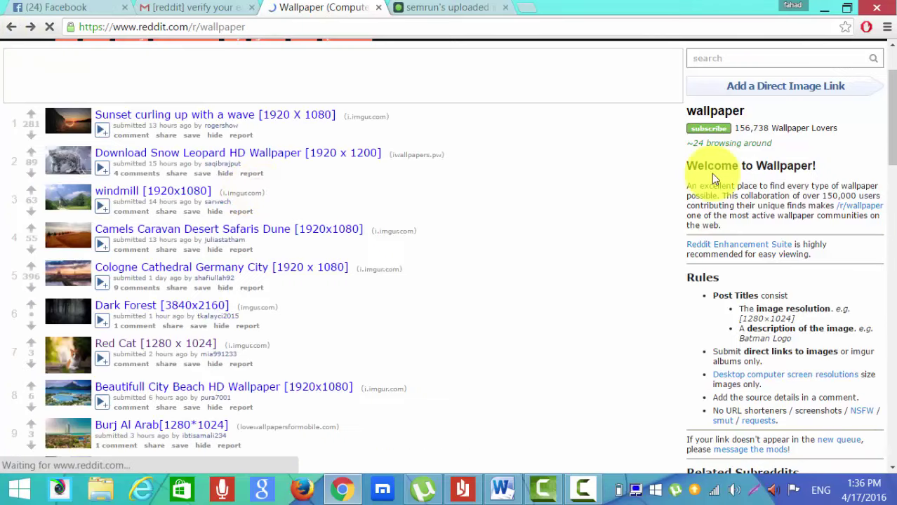
scroll(888, 134, "down", 1)
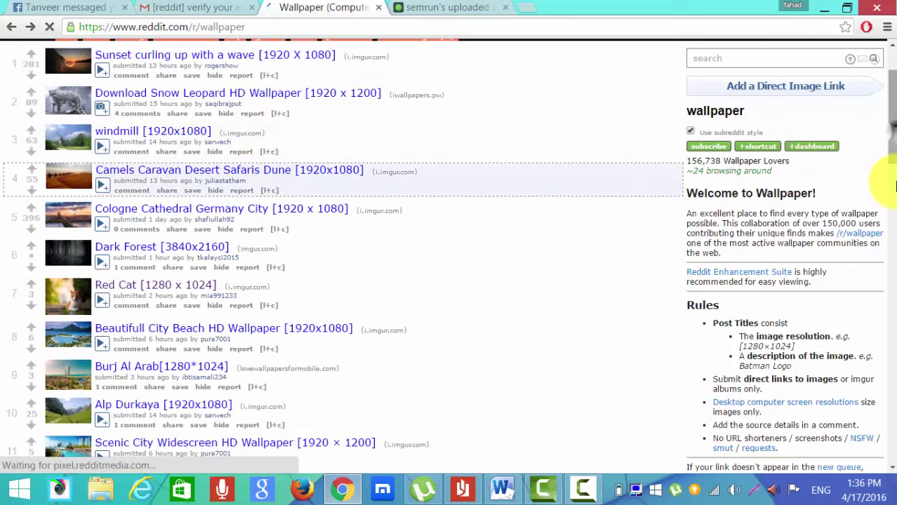
scroll(893, 179, "down", 3)
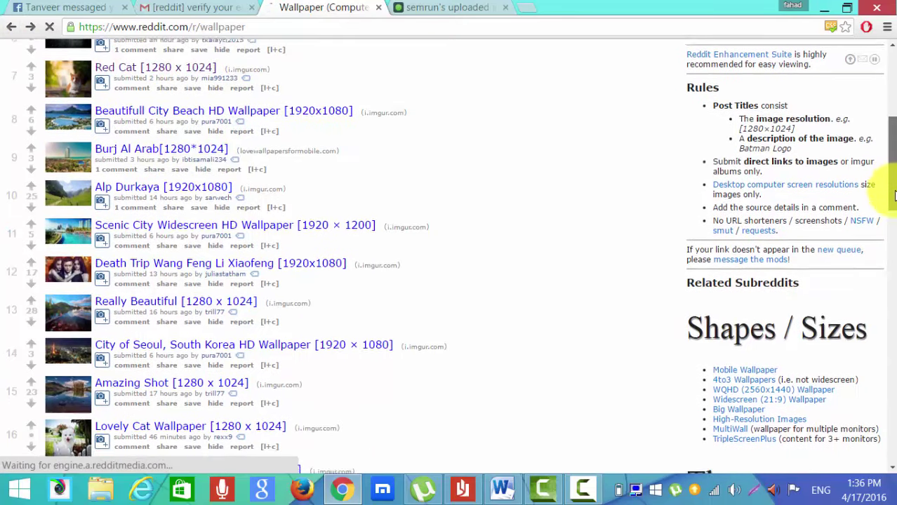
left_click_drag(893, 184, 893, 265)
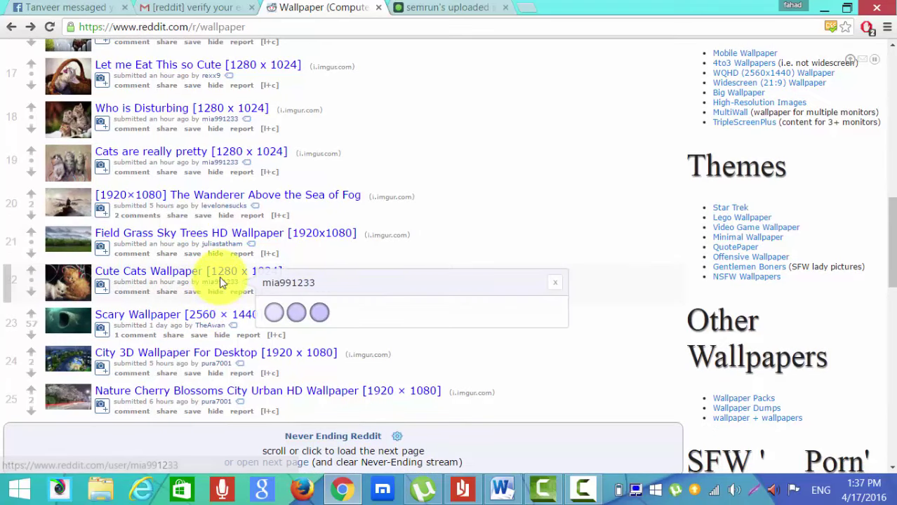
key("ctrl+minus")
key("ctrl+minus")
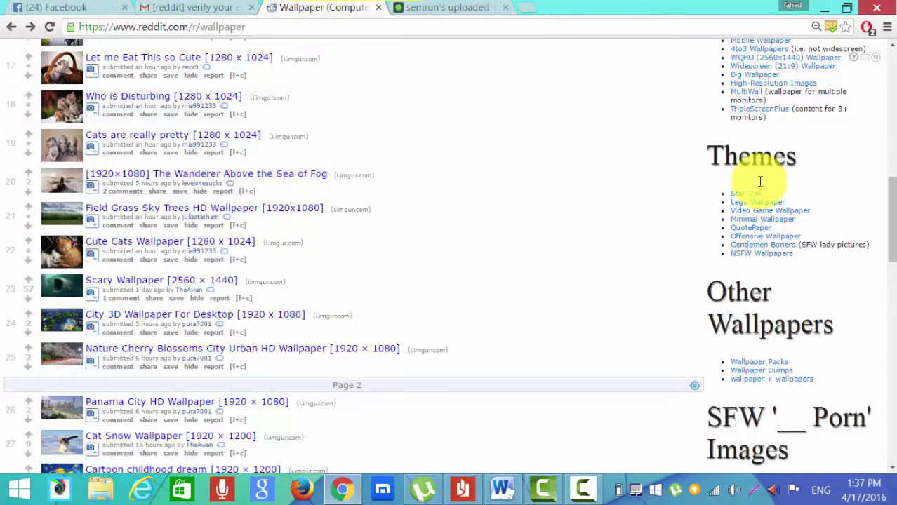
left_click_drag(892, 218, 894, 36)
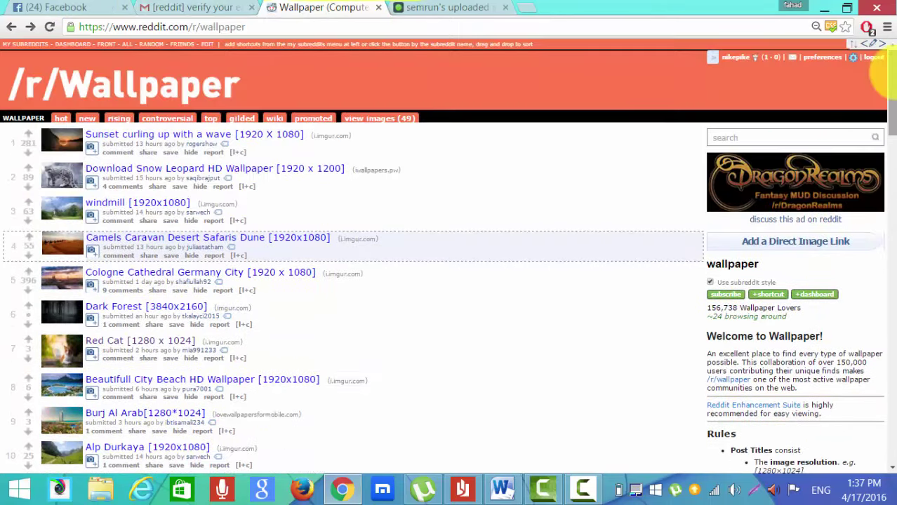
Step: Select the newly uploaded seals thumbnail on Imgur and open it in the editor
left_click(429, 7)
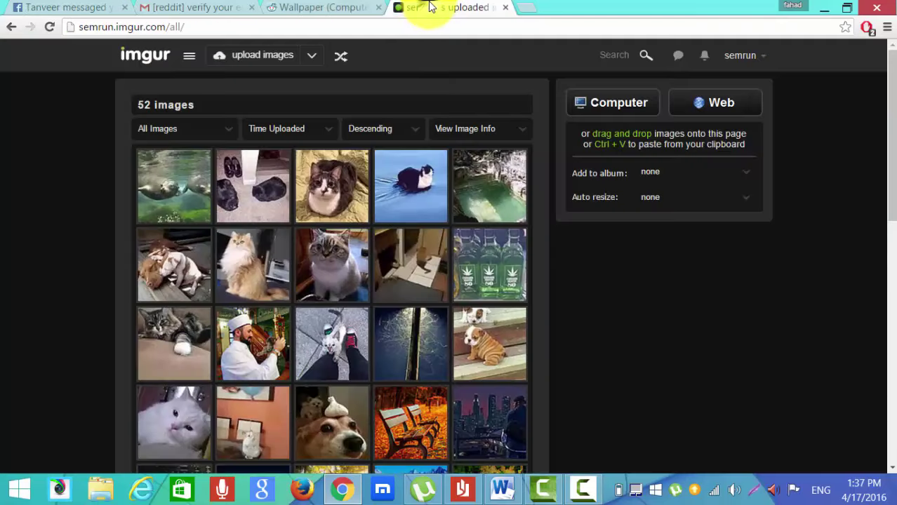
left_click(197, 191)
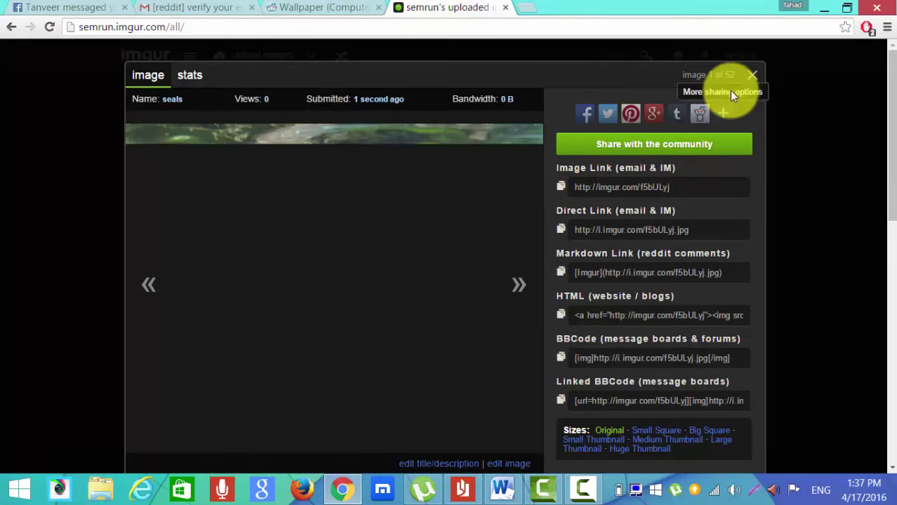
left_click(752, 74)
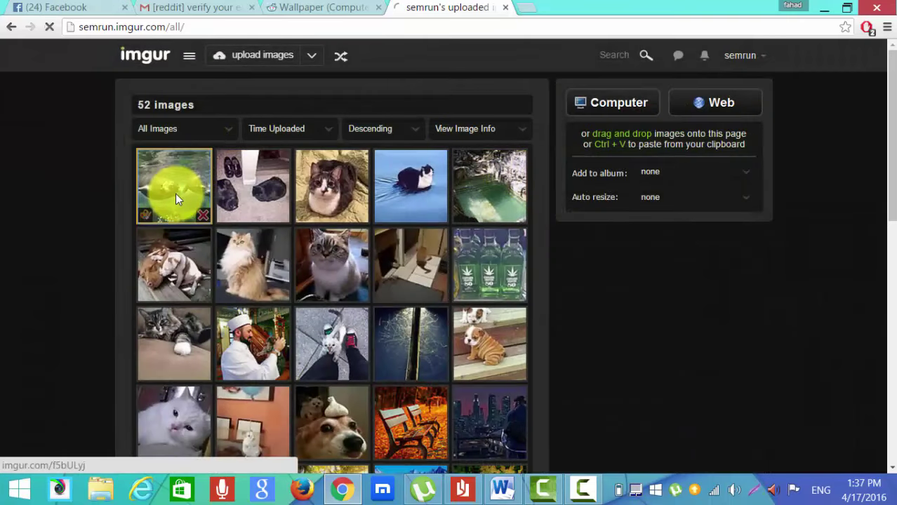
left_click(142, 218)
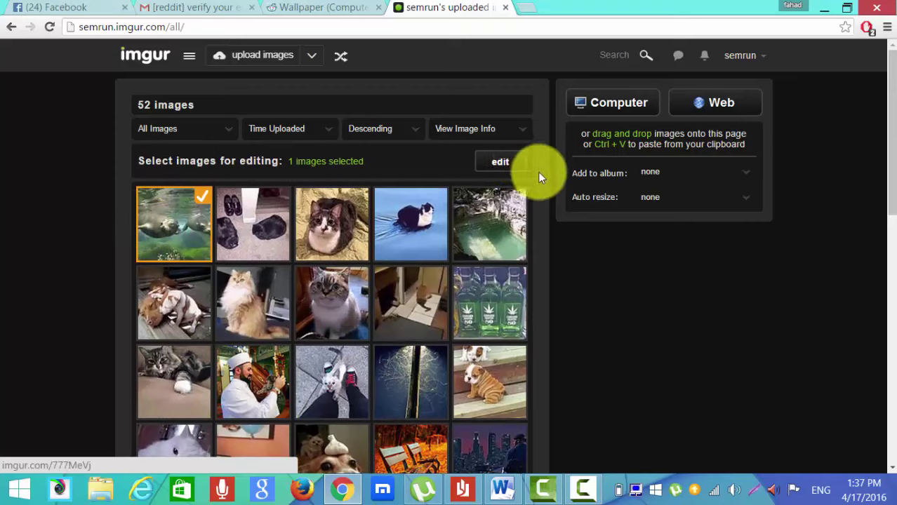
left_click(499, 164)
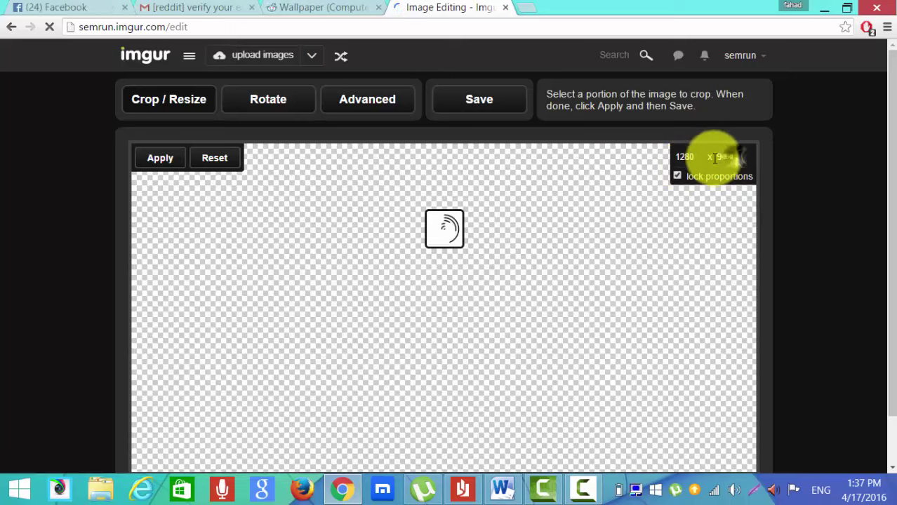
Step: Unlock proportions, resize the seals image to 1920 x 1080, and save it
double_click(716, 158)
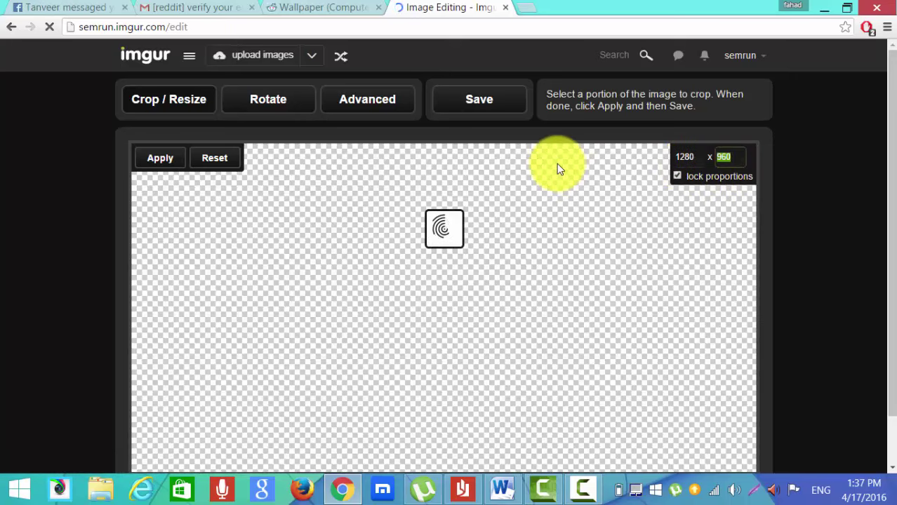
left_click(300, 8)
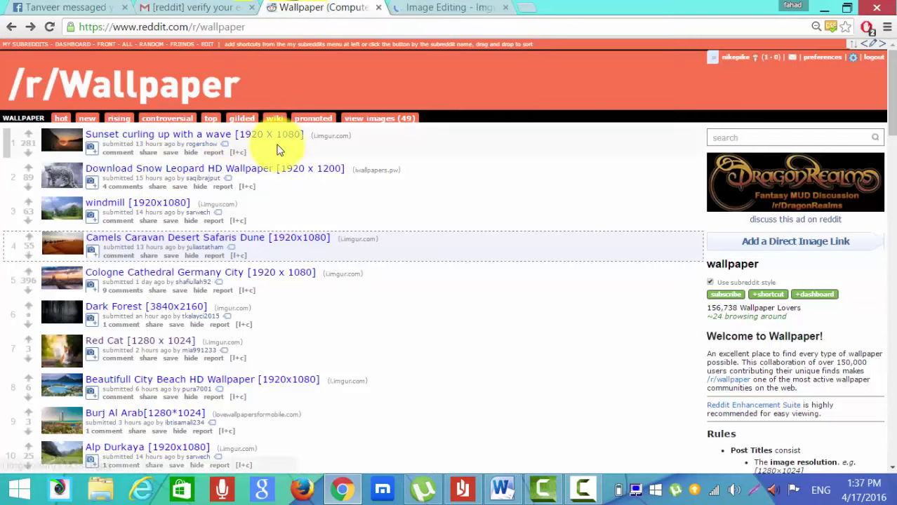
left_click(452, 8)
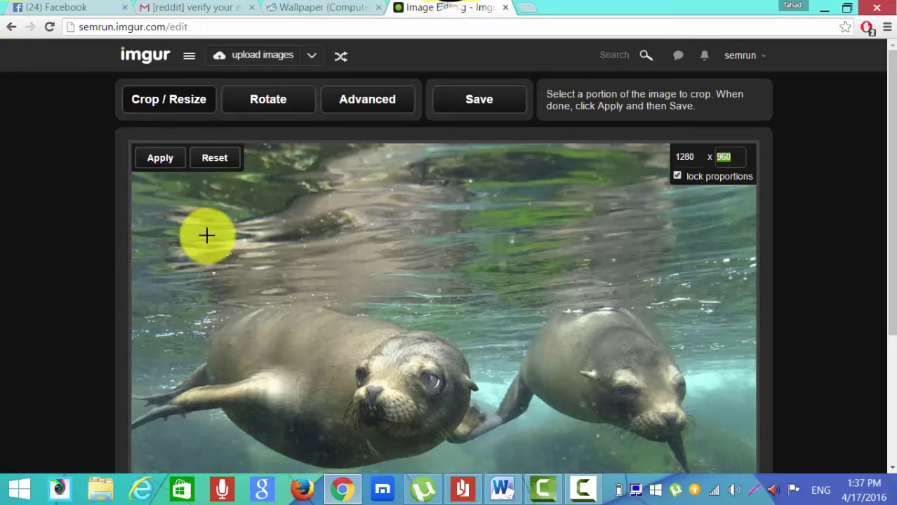
left_click(678, 178)
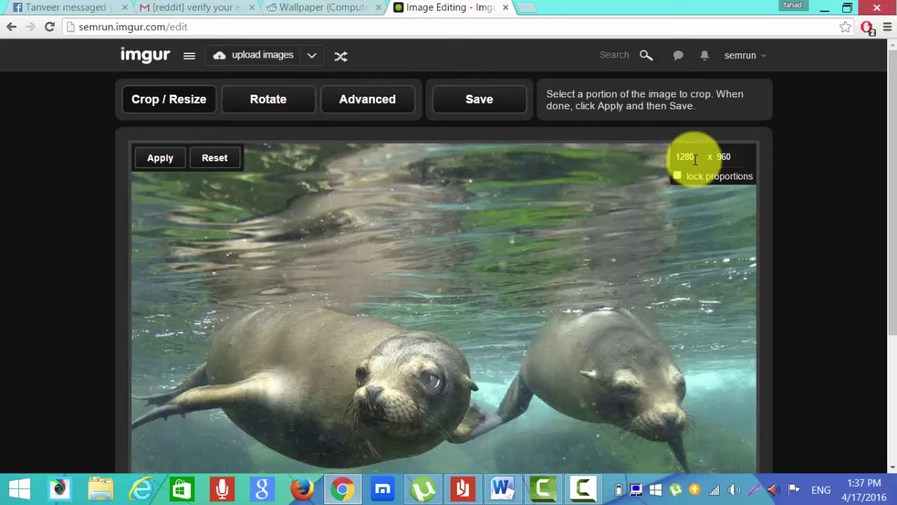
left_click_drag(695, 158, 673, 158)
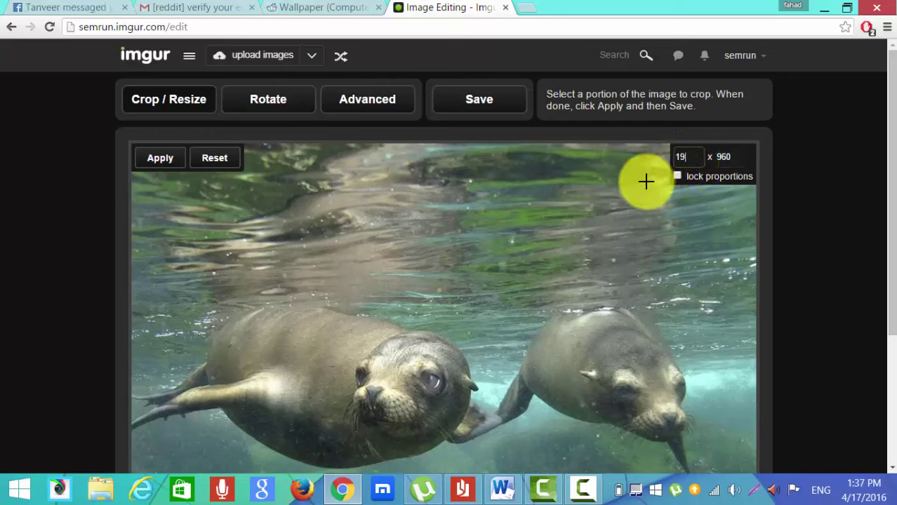
left_click(735, 151)
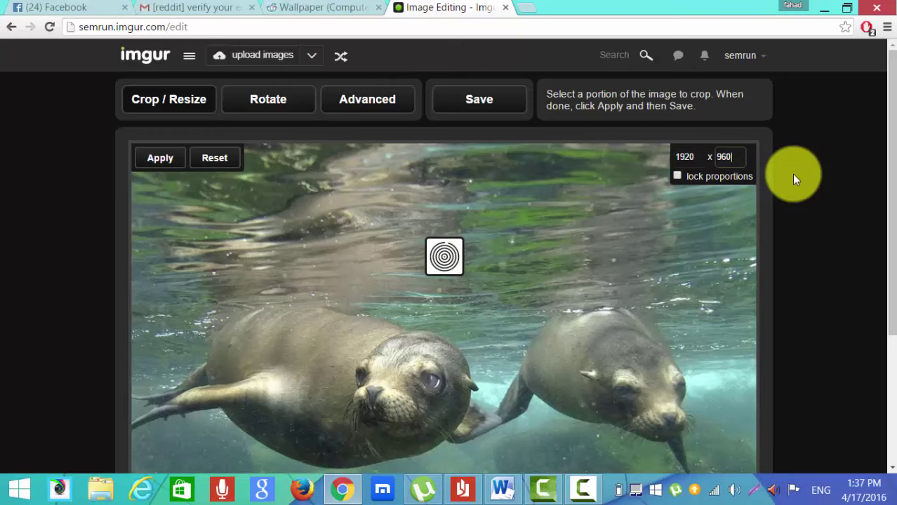
key("BackSpace")
key("BackSpace")
key("BackSpace")
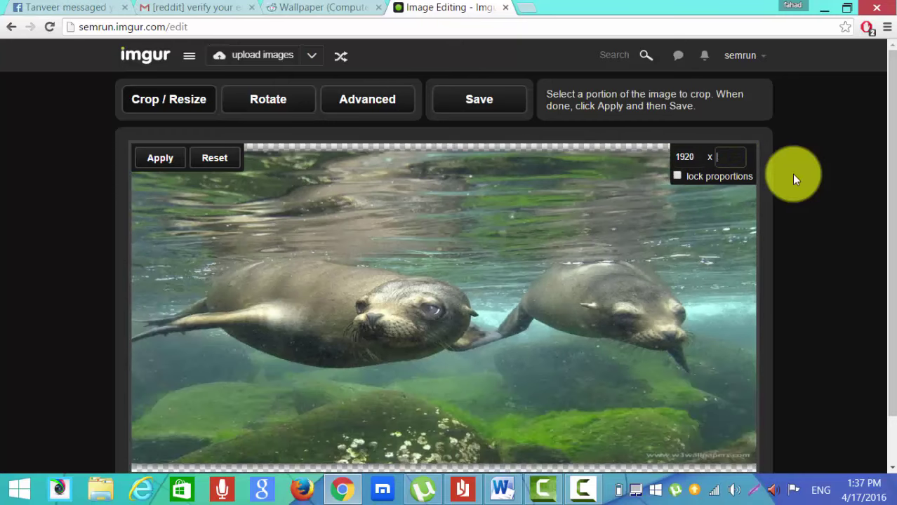
type("1080")
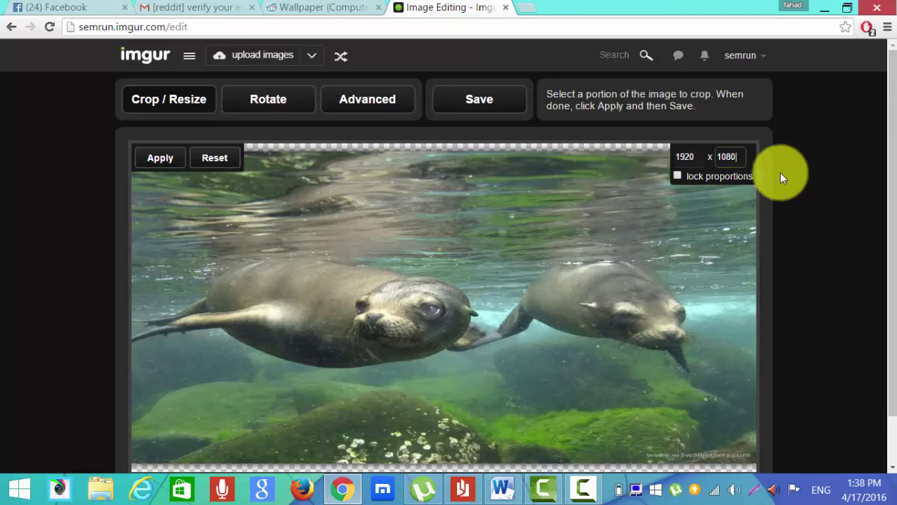
left_click(721, 235)
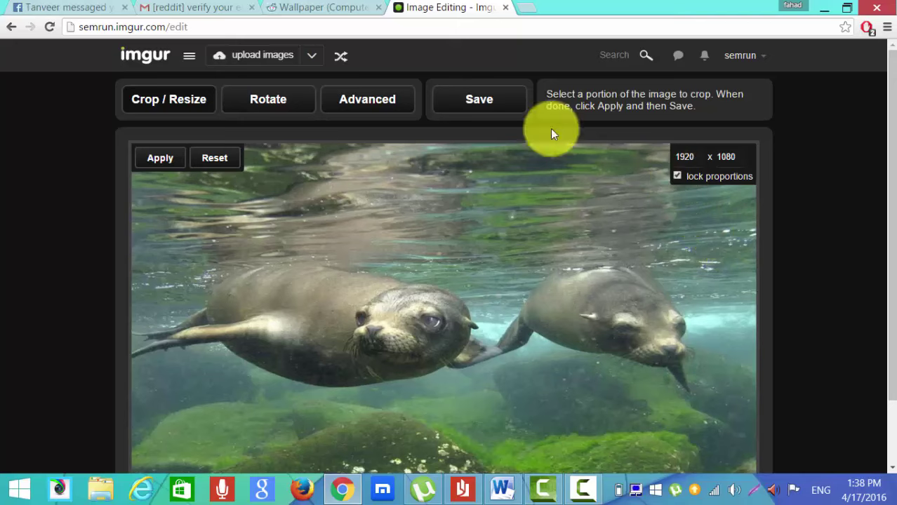
left_click(452, 103)
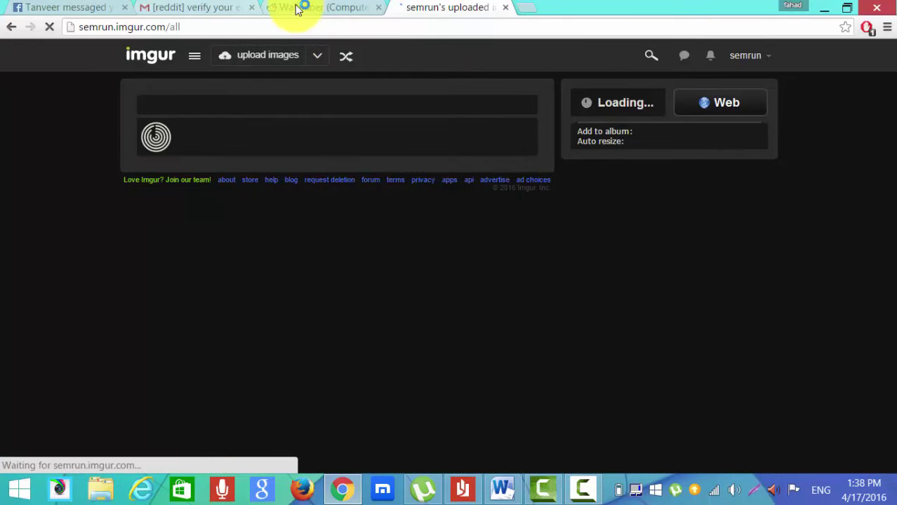
Step: Reopen the seals image viewer to show its image, direct, Markdown and HTML links
left_click(300, 7)
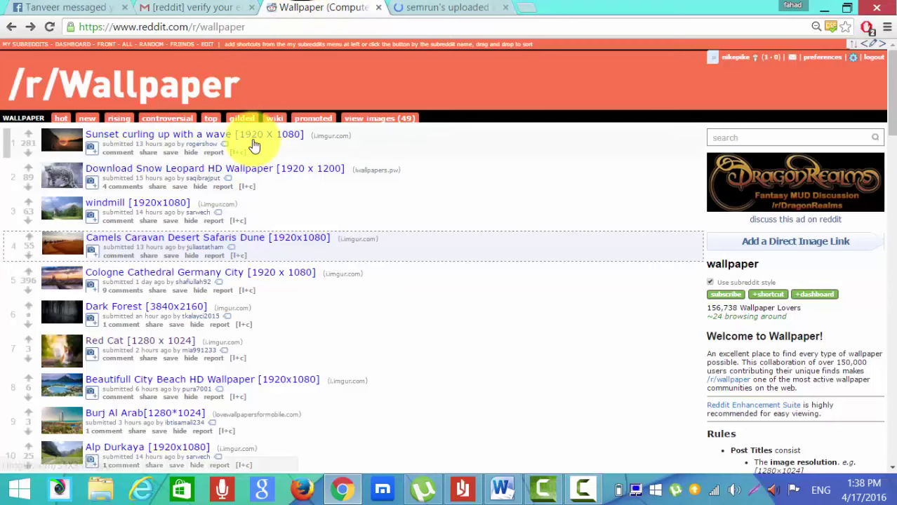
left_click(450, 7)
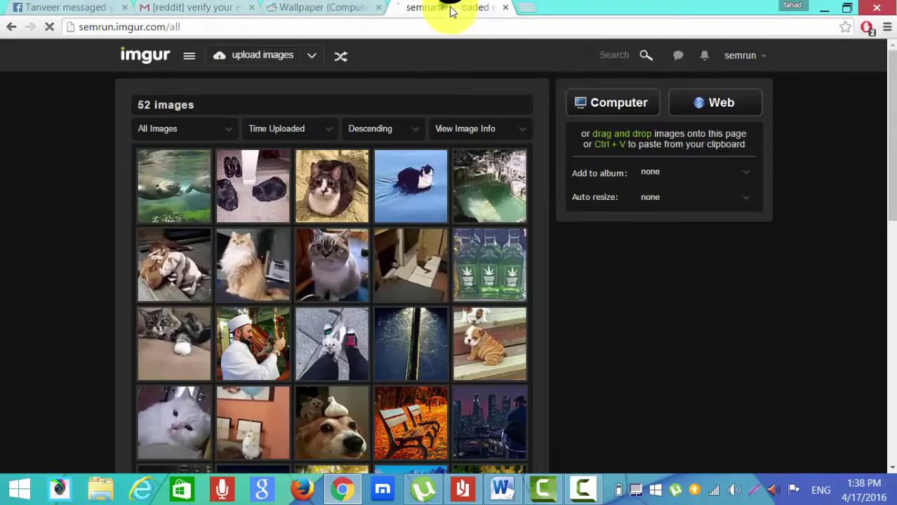
left_click(171, 190)
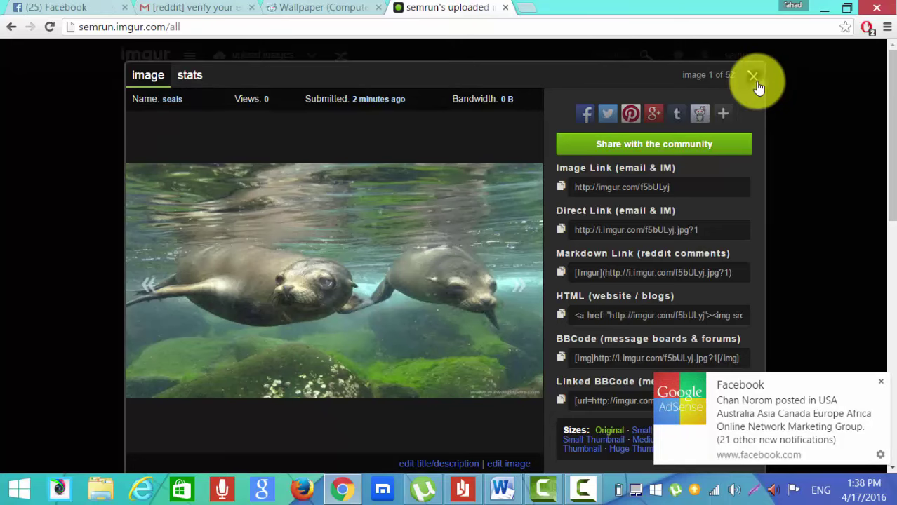
left_click(754, 79)
key("super+k")
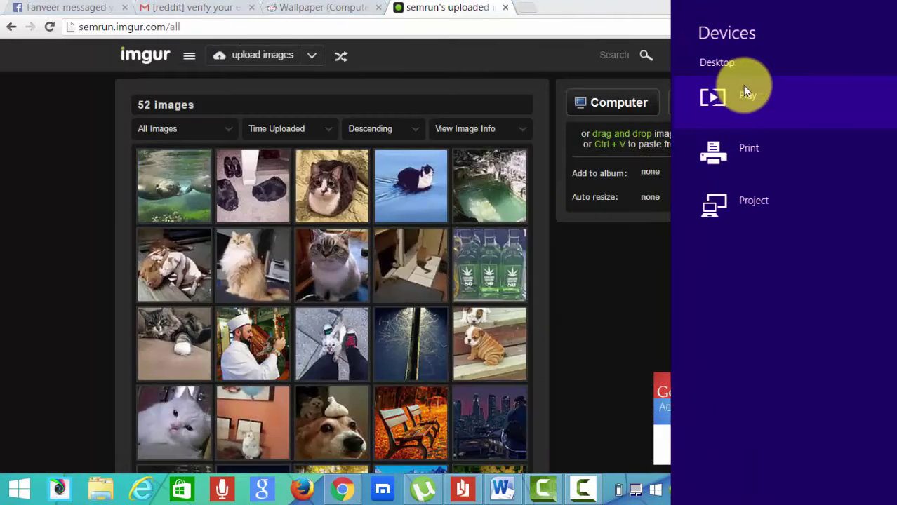
left_click(148, 179)
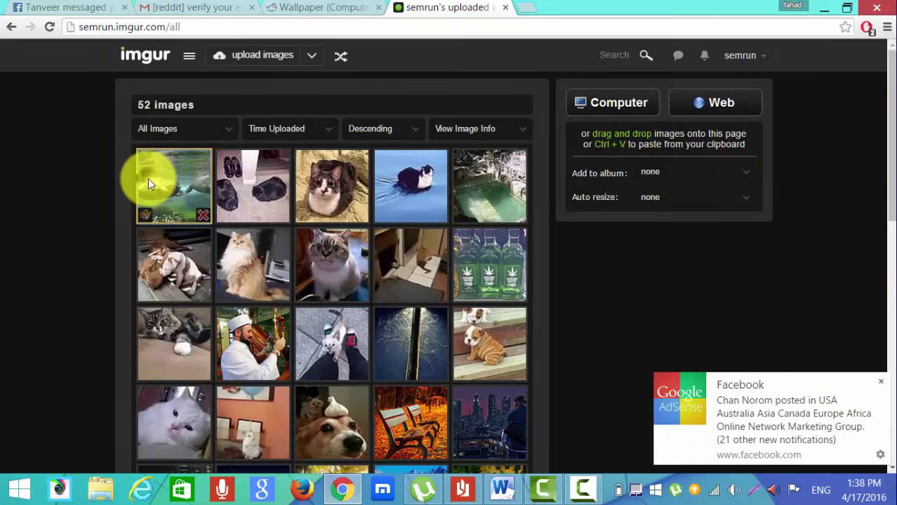
left_click(171, 187)
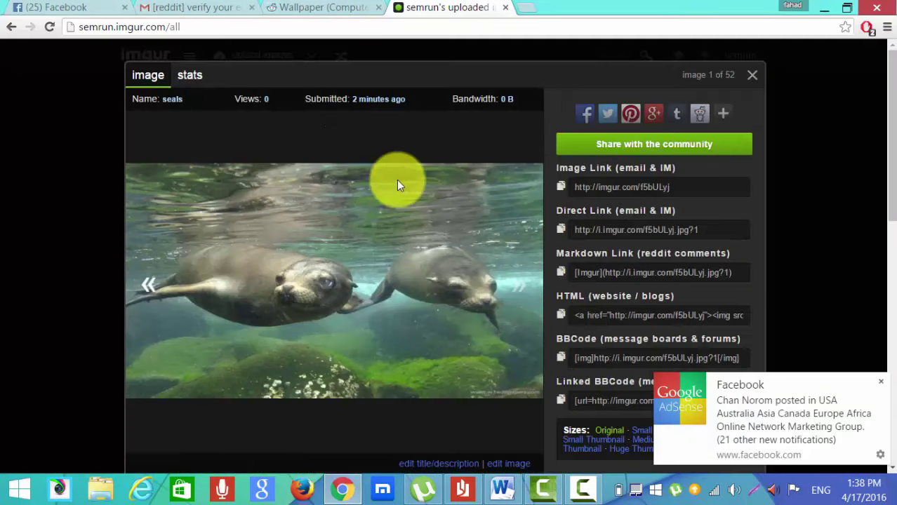
left_click(638, 189)
right_click(637, 188)
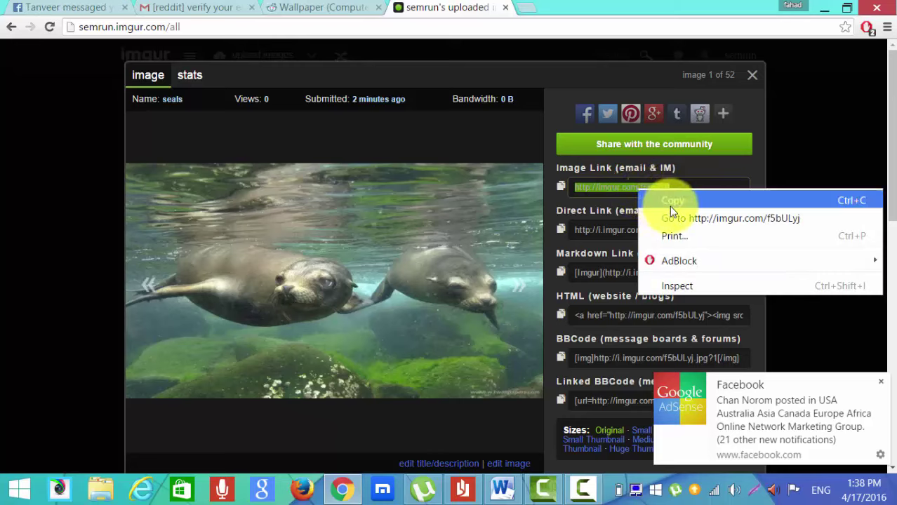
left_click(671, 198)
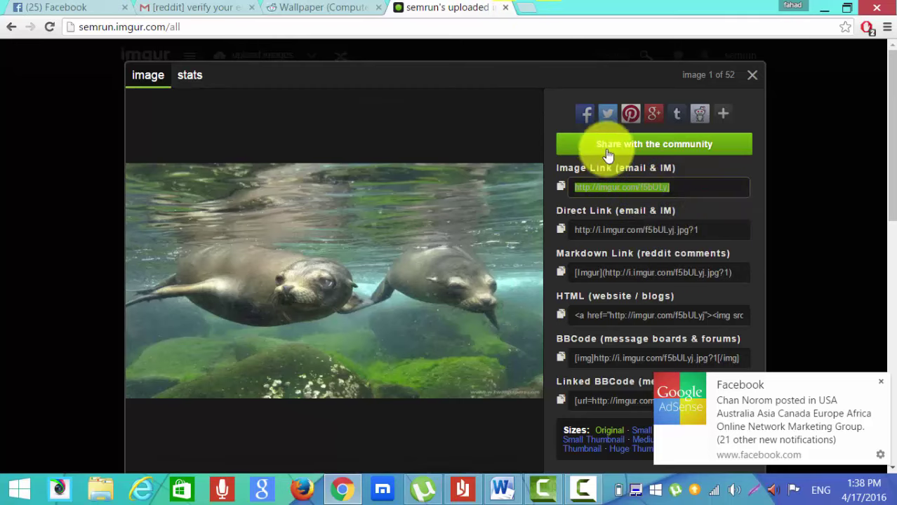
left_click(638, 227)
right_click(639, 232)
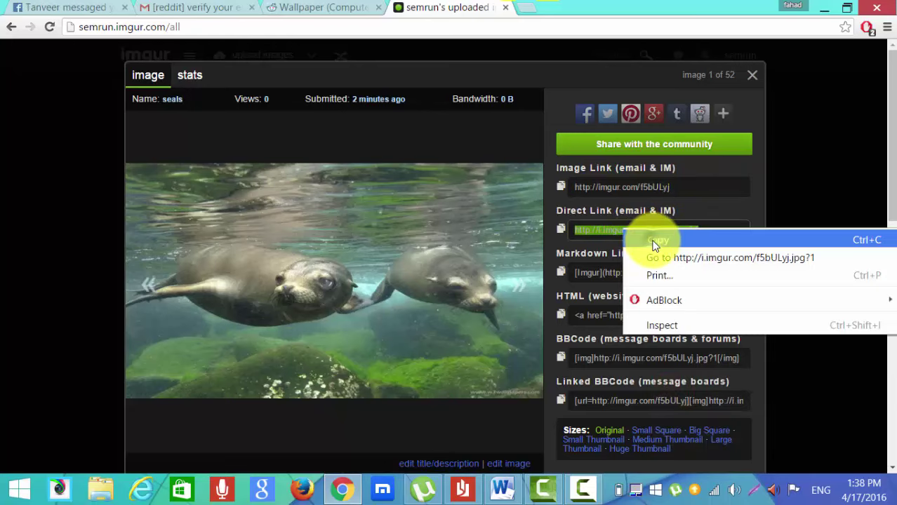
left_click(653, 240)
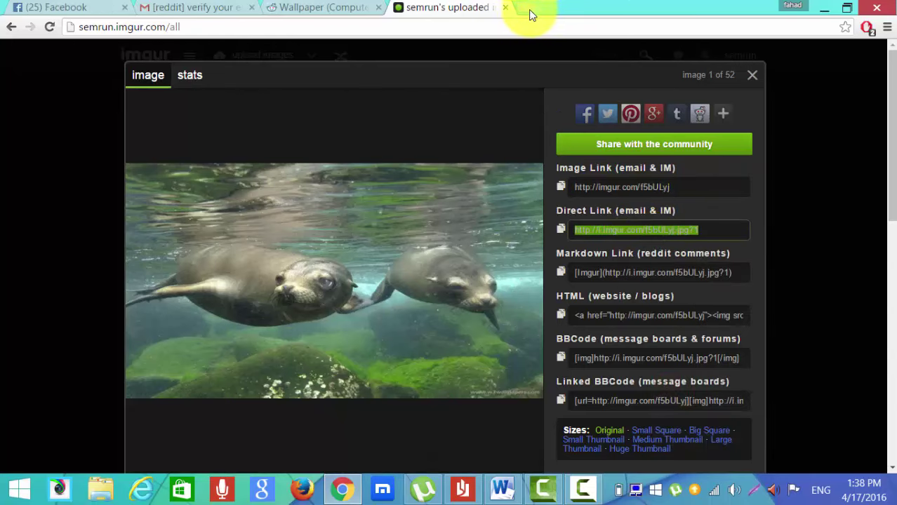
Step: Load the copied seals direct link in a new browser tab
left_click(529, 9)
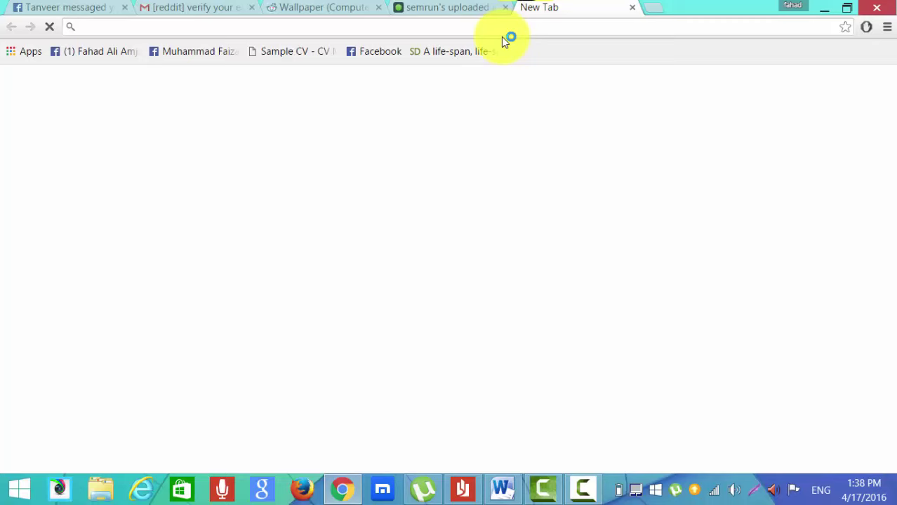
key("ctrl+v")
key("Return")
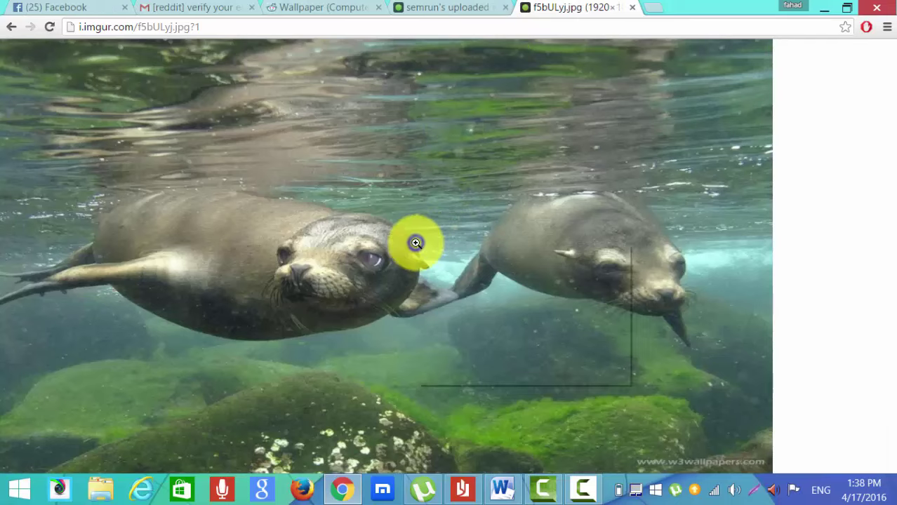
Step: Save the image to disk as 'seals [1920 x 1080]'
right_click(415, 243)
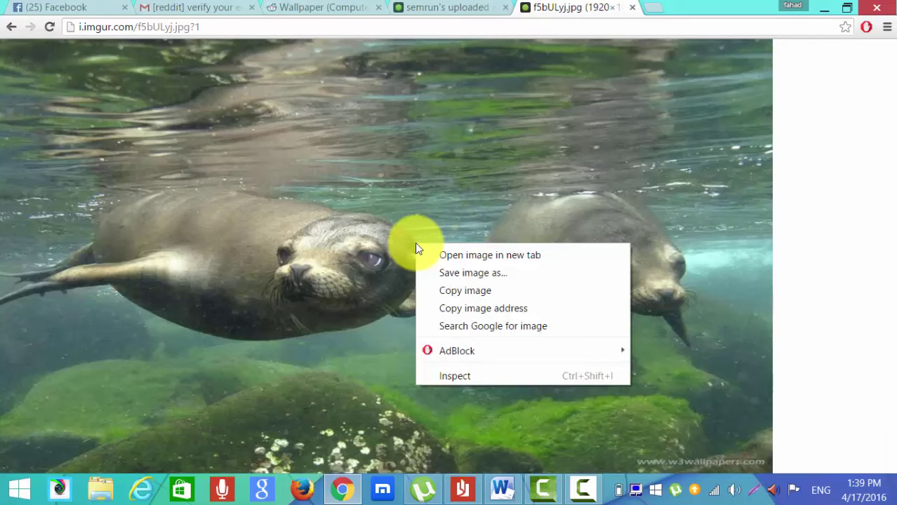
left_click(471, 277)
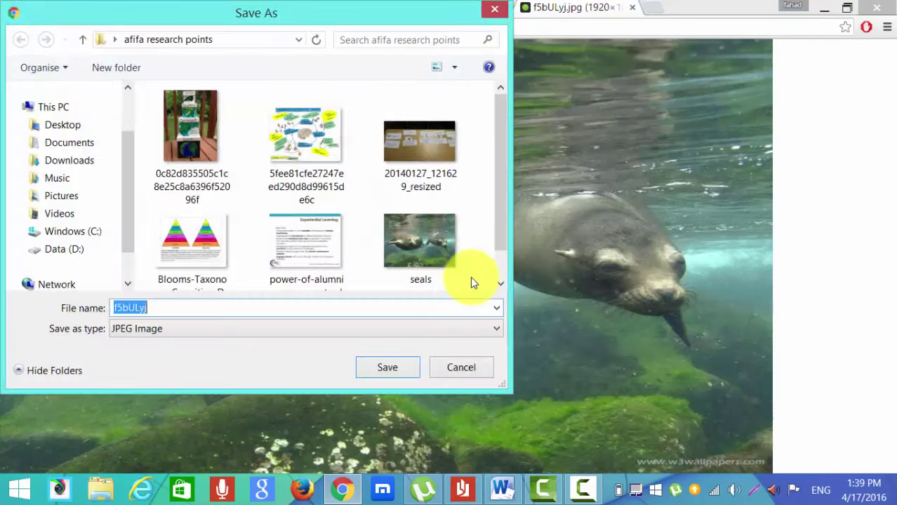
key("BackSpace")
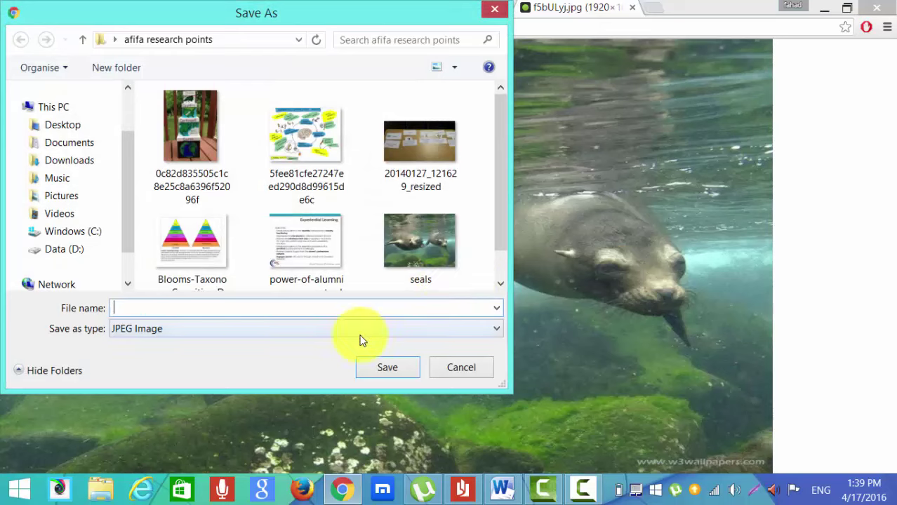
type("s")
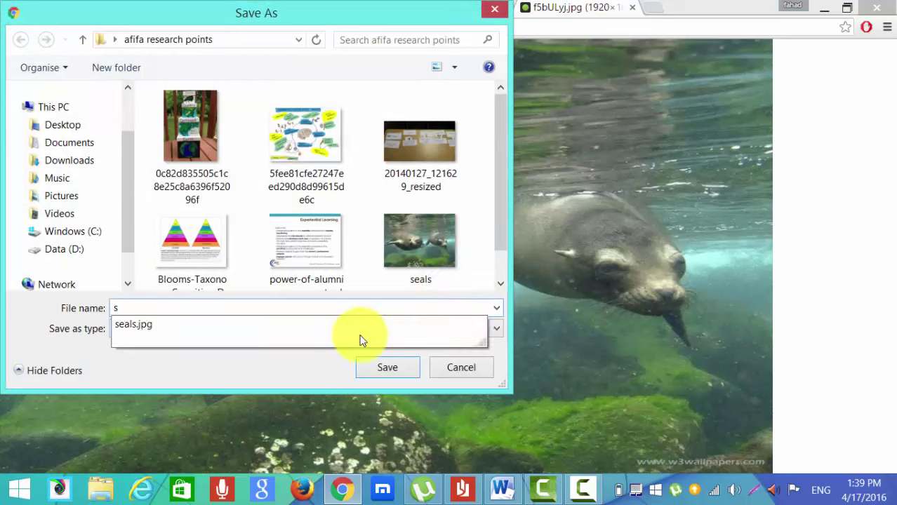
key("super+c")
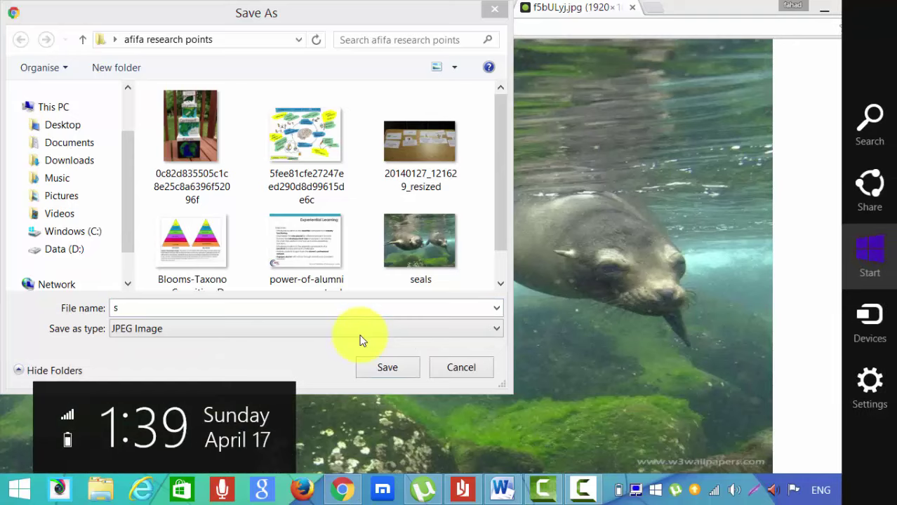
key("super+h")
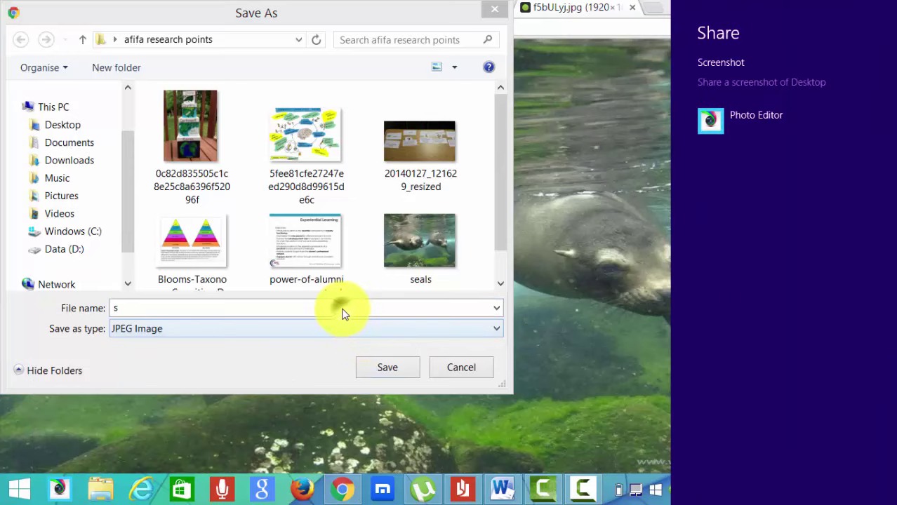
left_click(342, 311)
type("s")
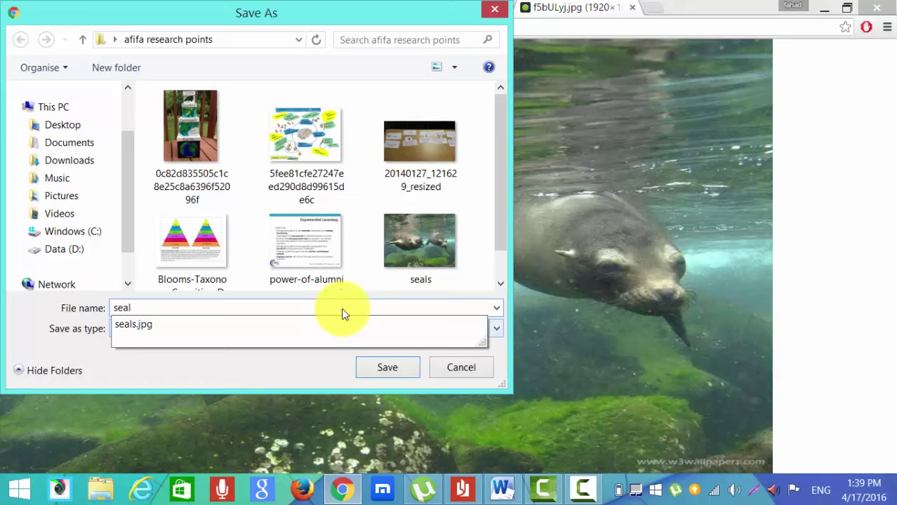
key("Escape")
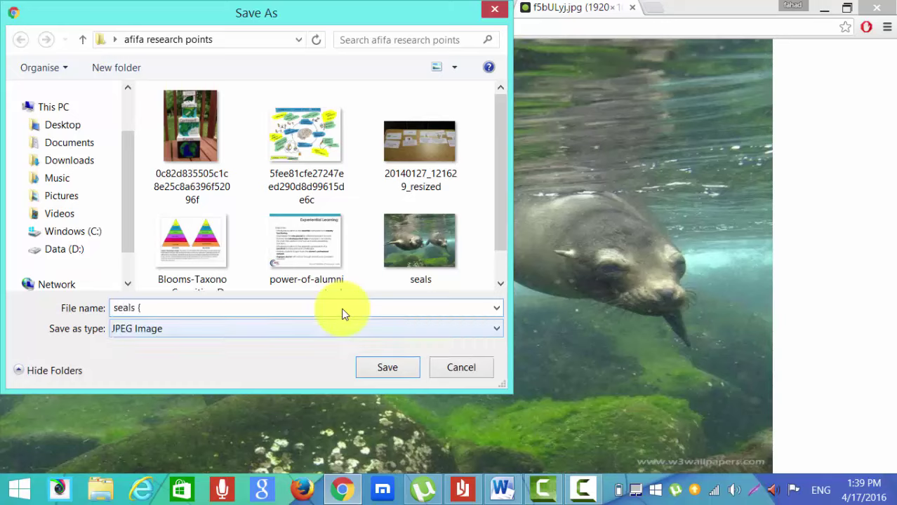
type("eals [1920 x 1080")
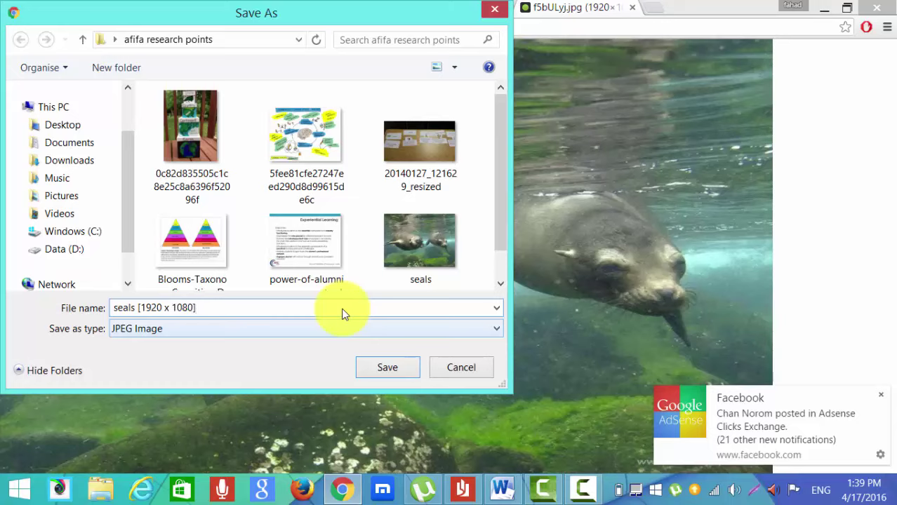
left_click(410, 367)
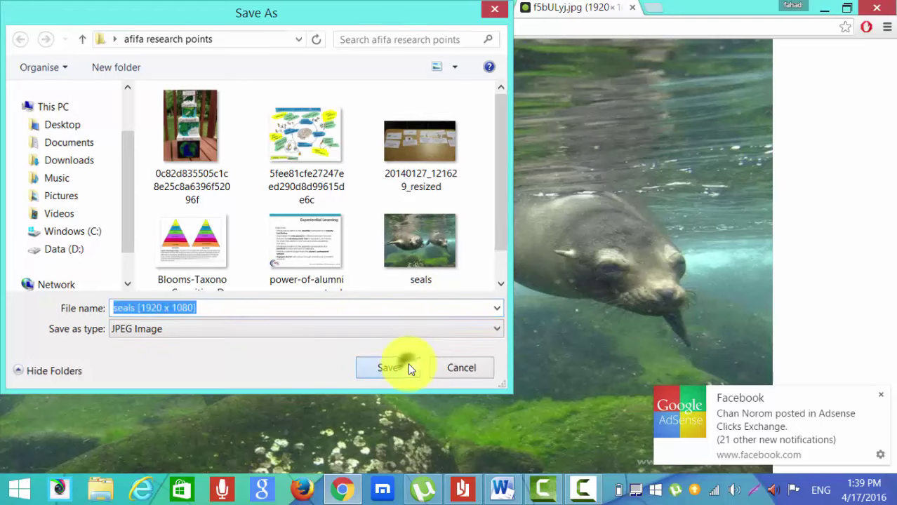
Step: Close the standalone image tab and delete the old seals upload from Imgur
left_click(633, 8)
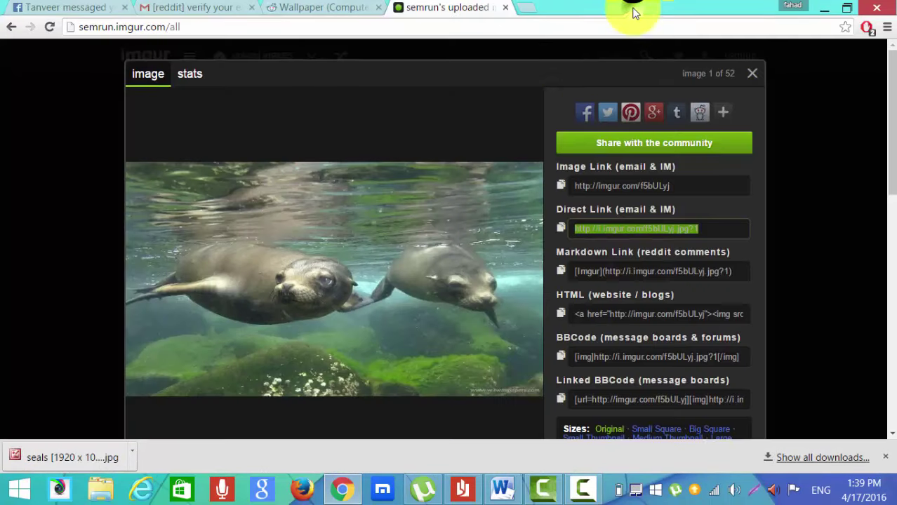
left_click(751, 75)
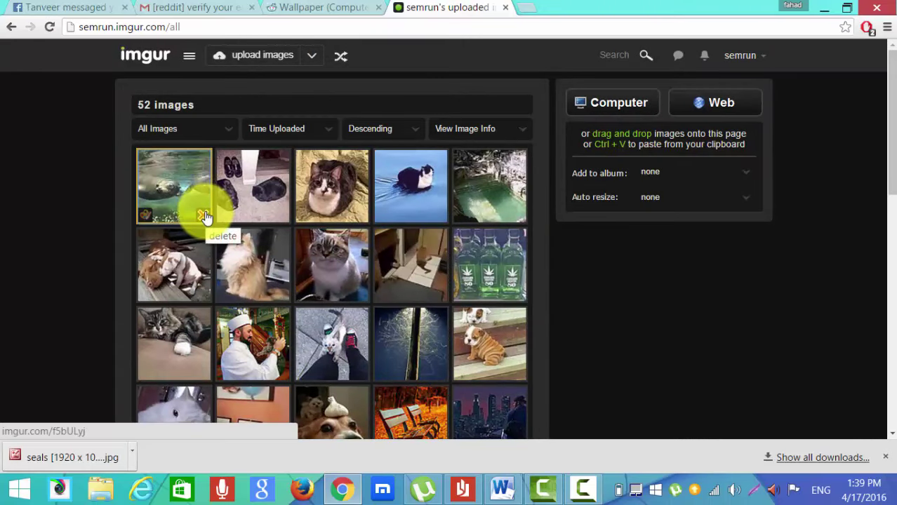
left_click(204, 217)
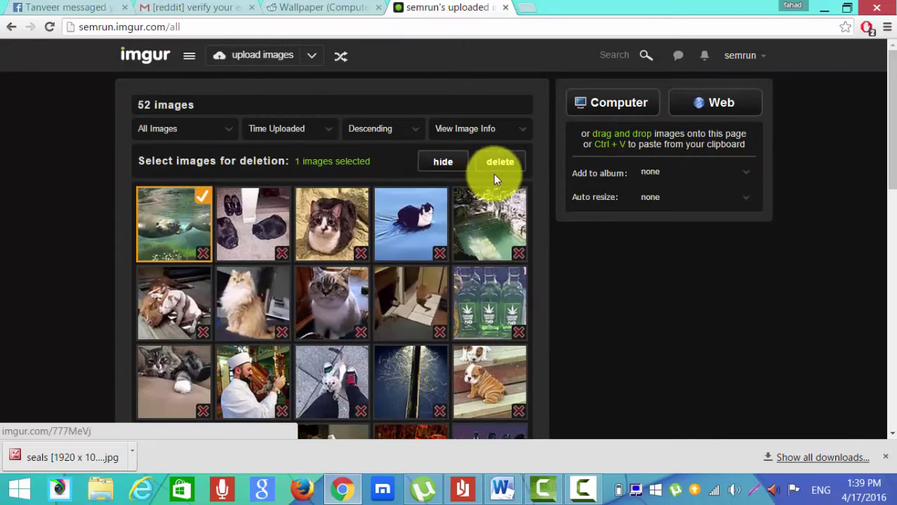
left_click(500, 162)
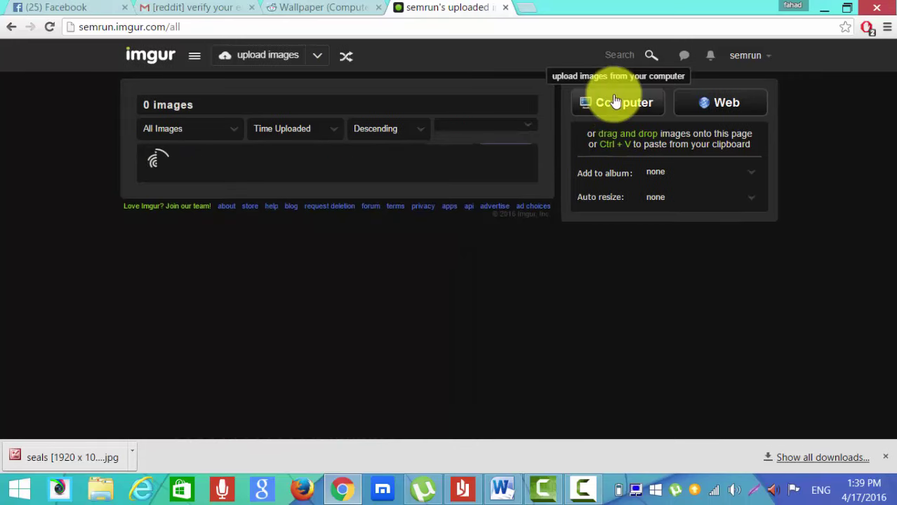
Step: Upload seals [1920 x 1080] from the computer to Imgur and hide the downloads list
left_click(618, 102)
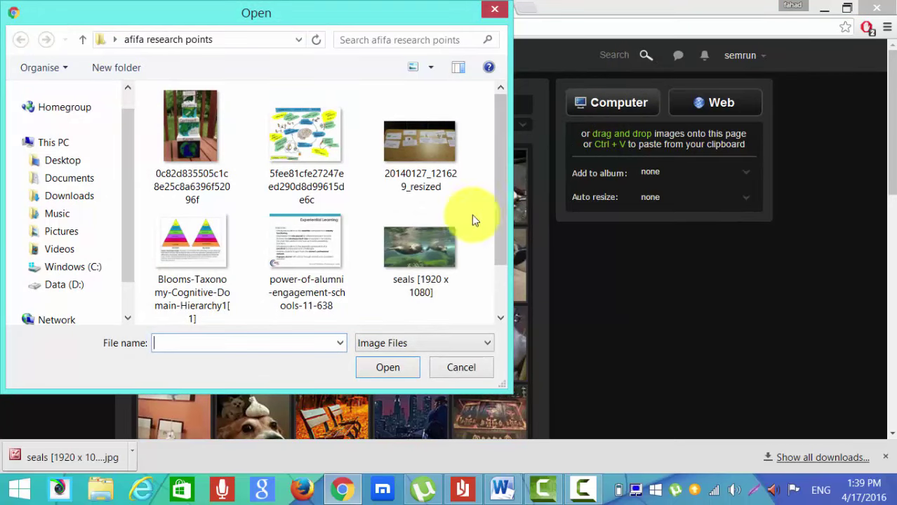
left_click(421, 274)
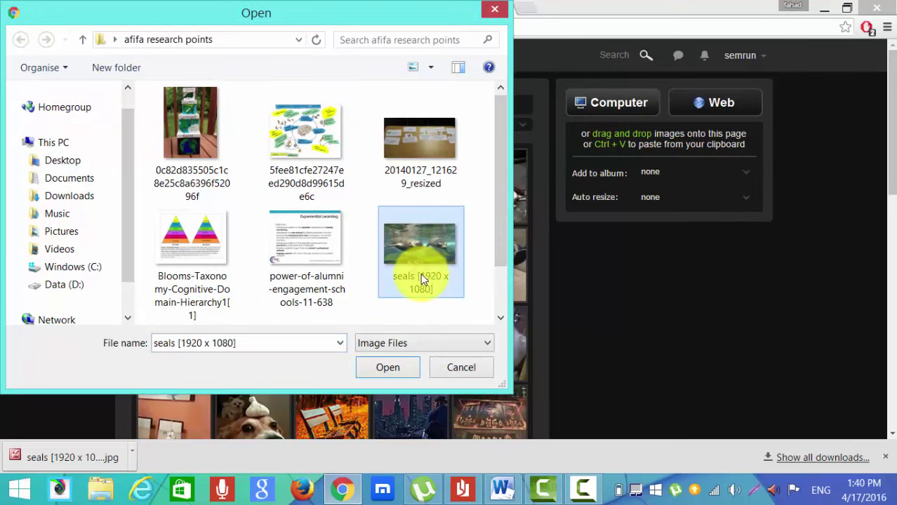
left_click(391, 374)
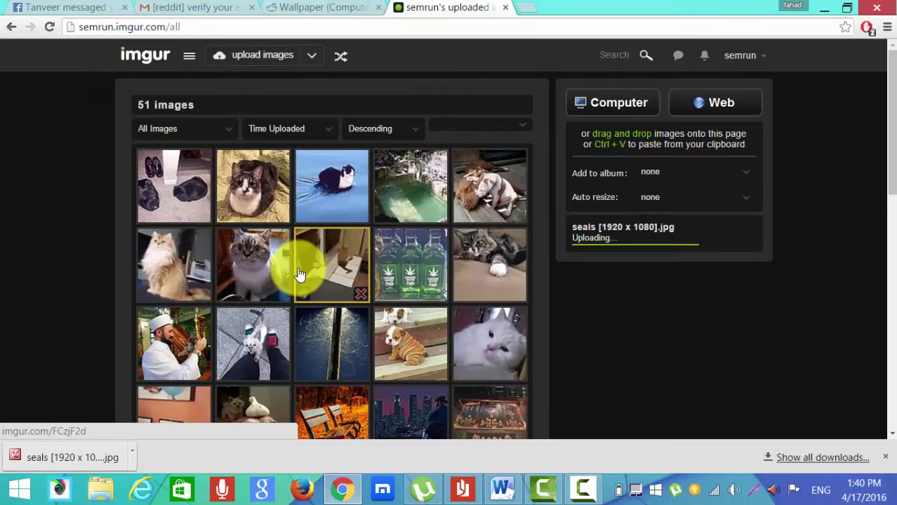
left_click(885, 457)
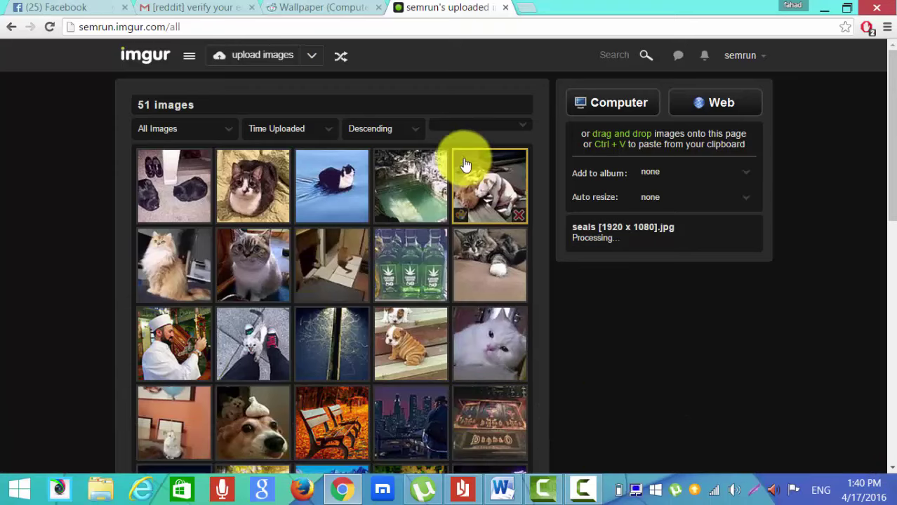
left_click(523, 6)
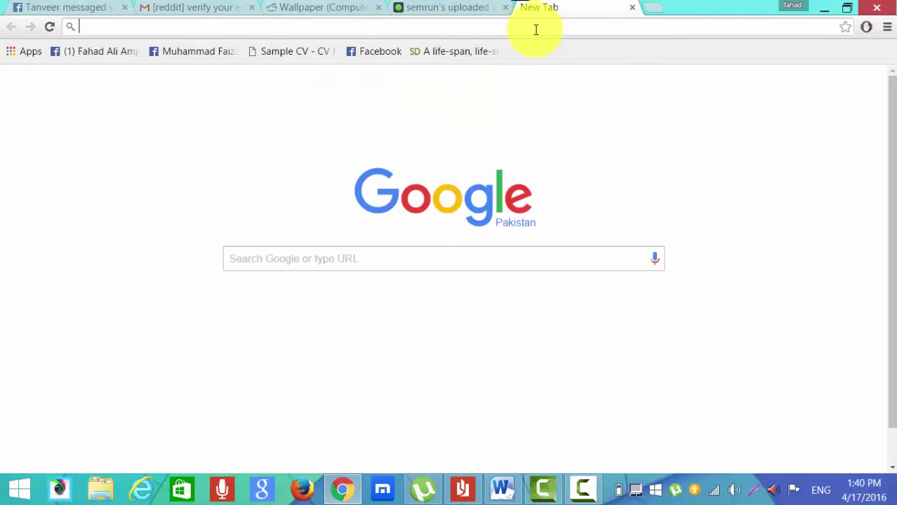
Step: Search YouTube for 'how to sellect wallpaper title for link karma' and open the top result
type("youtube.com")
left_click(487, 56)
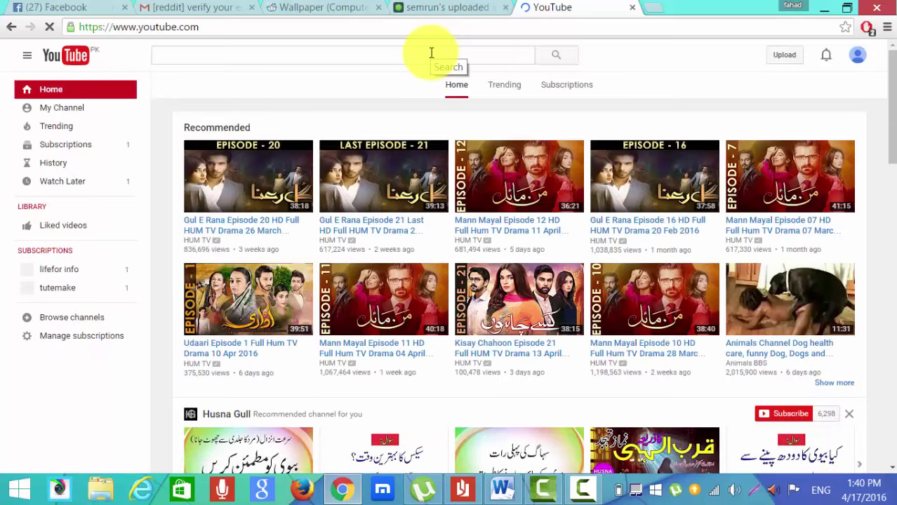
left_click(432, 53)
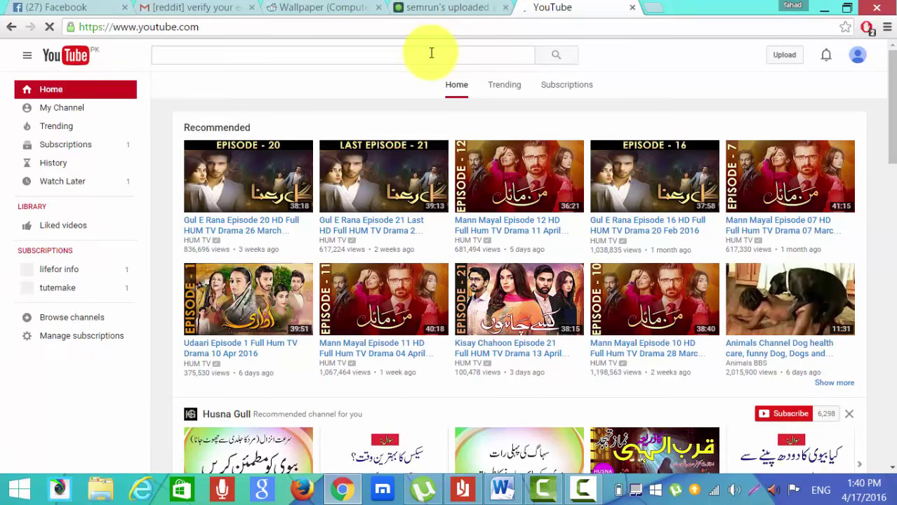
type("how to sele")
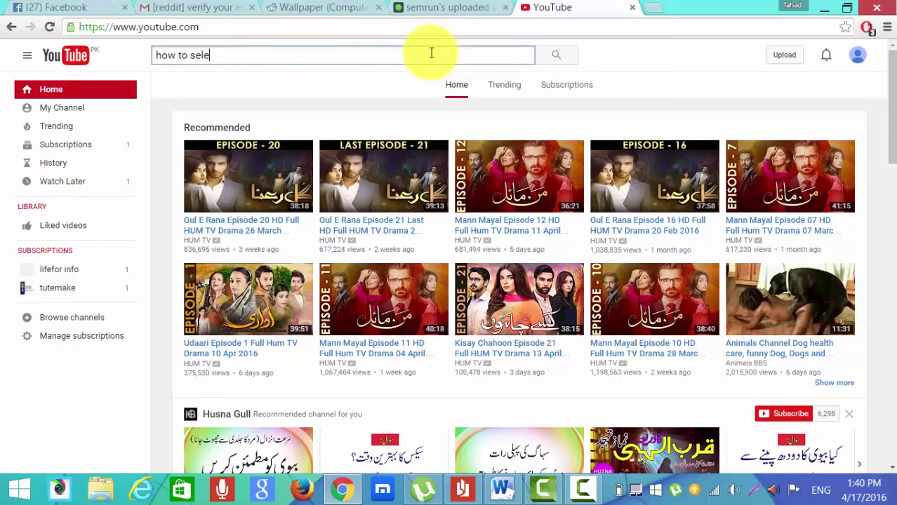
key("BackSpace")
type("lect ")
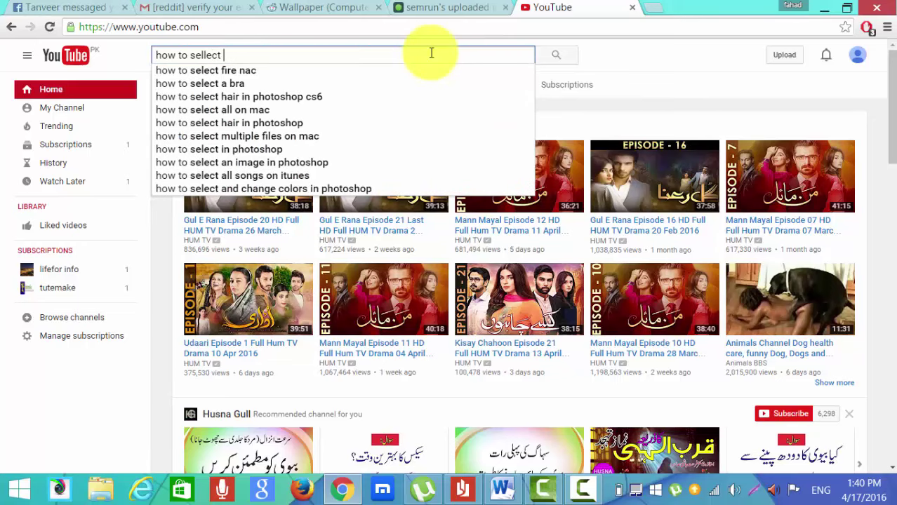
type("wallpap")
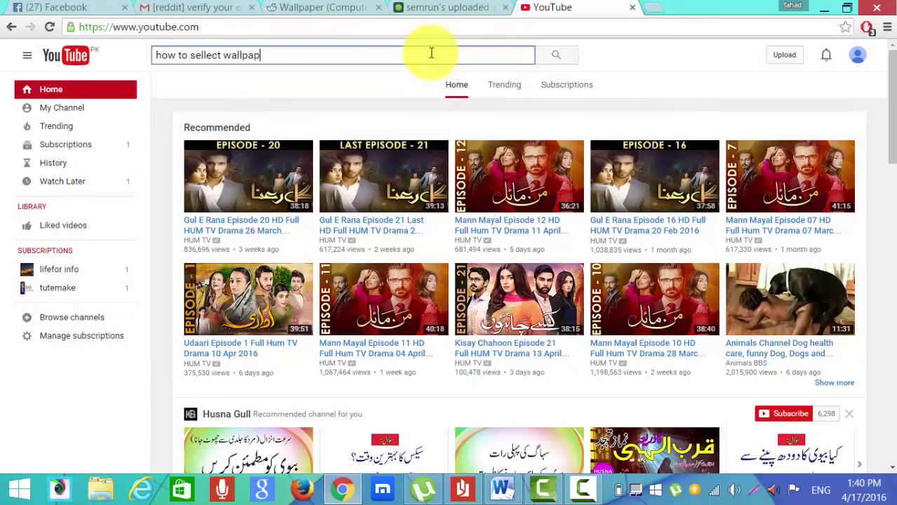
type("er ti")
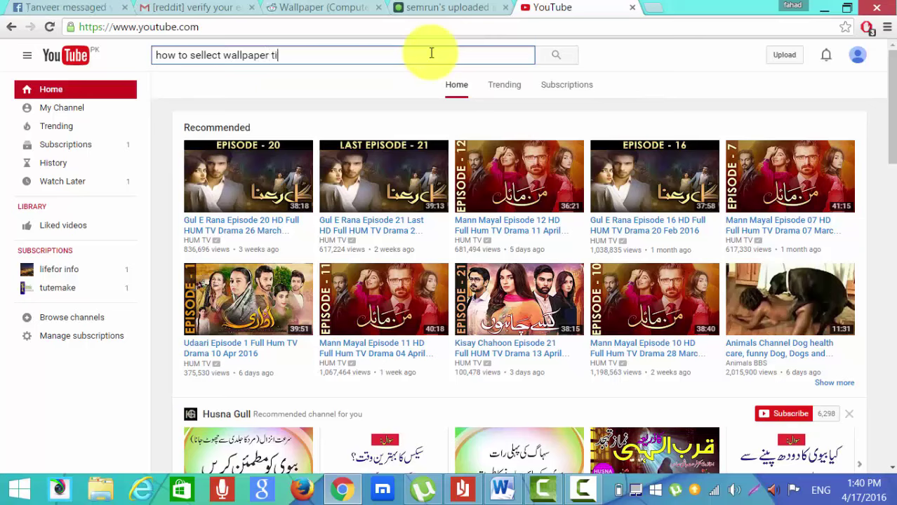
type("tle for ")
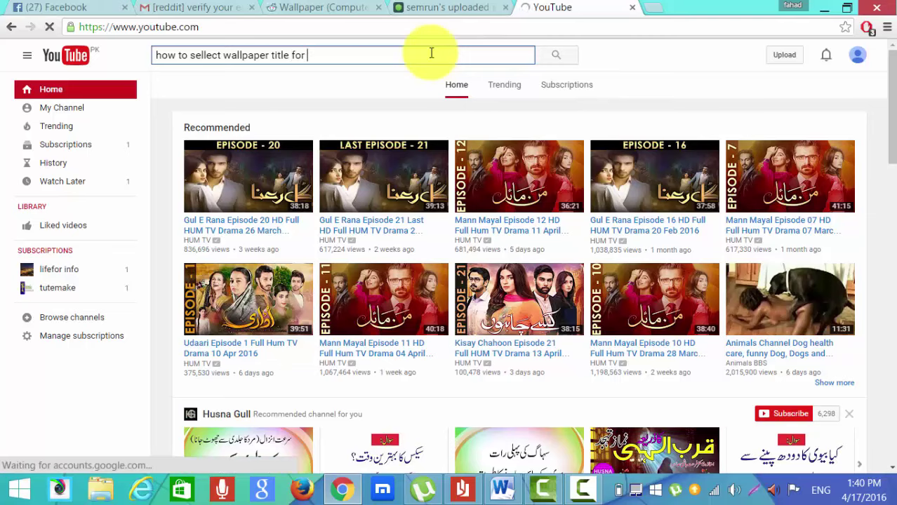
type("link karma")
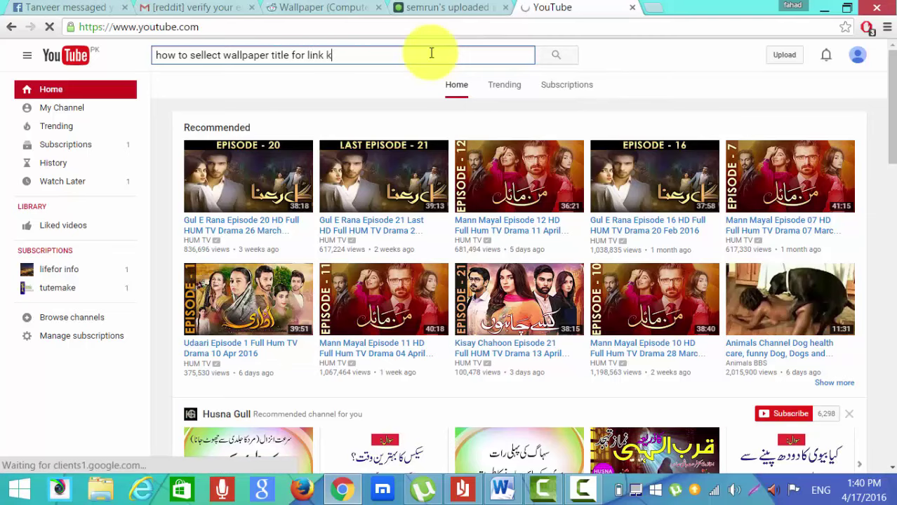
key("Return")
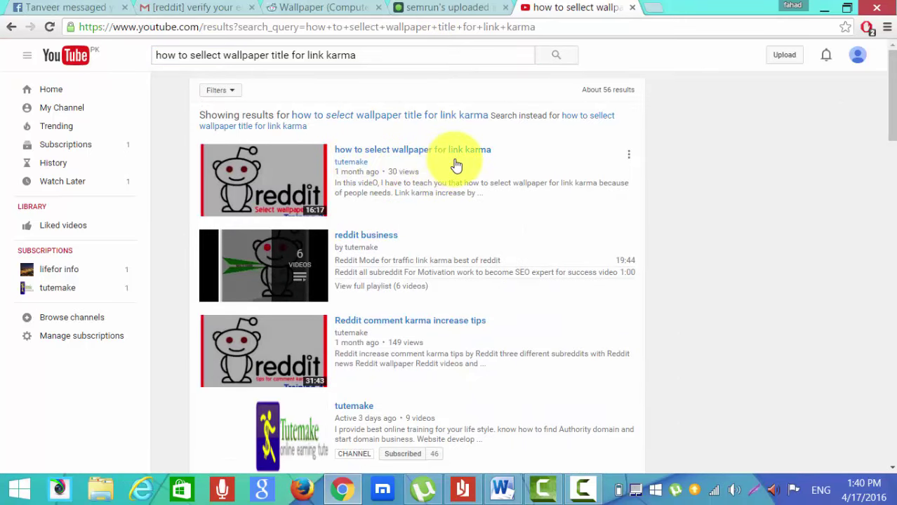
left_click(354, 324)
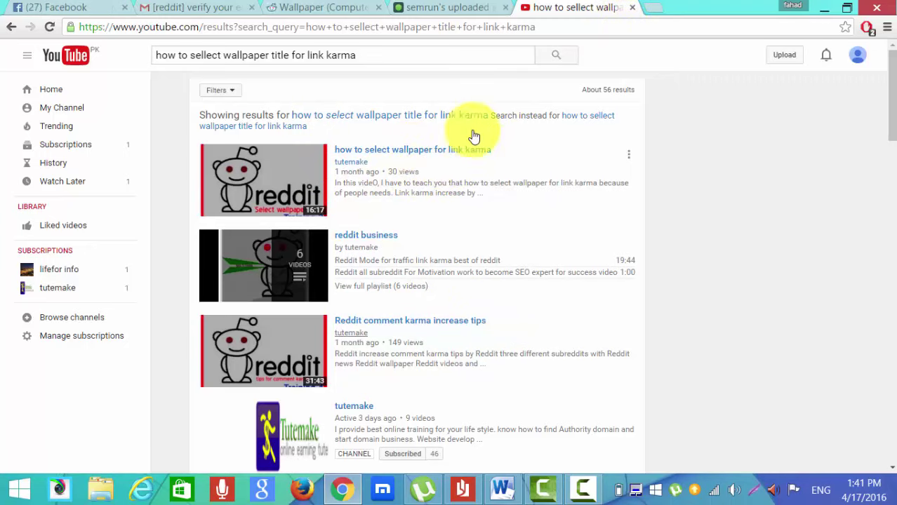
left_click(633, 10)
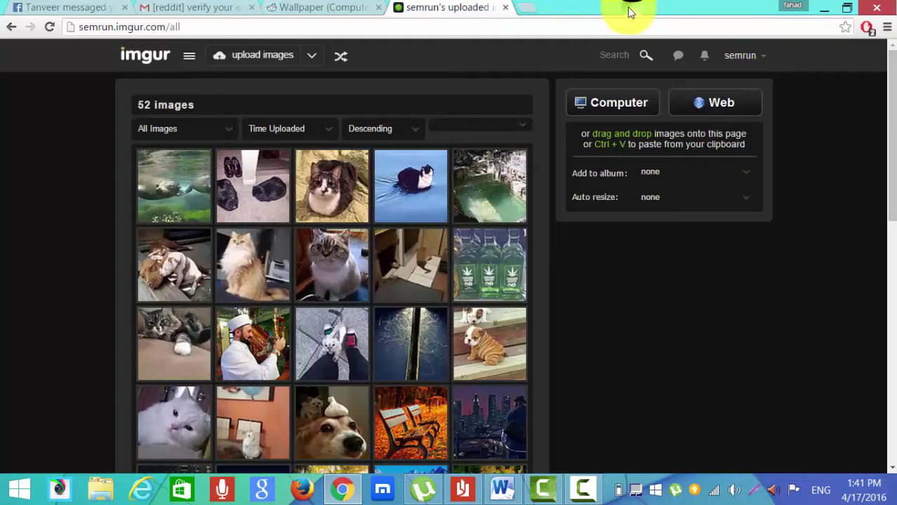
left_click(181, 187)
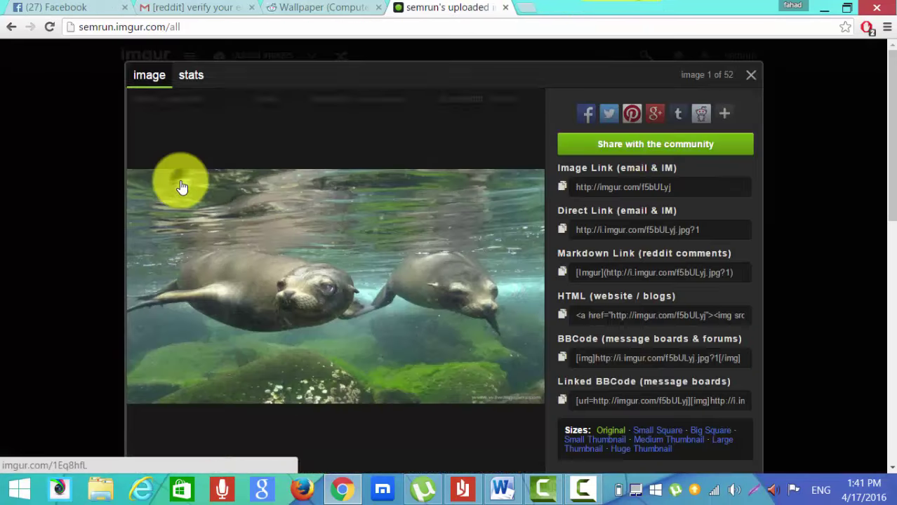
left_click(657, 229)
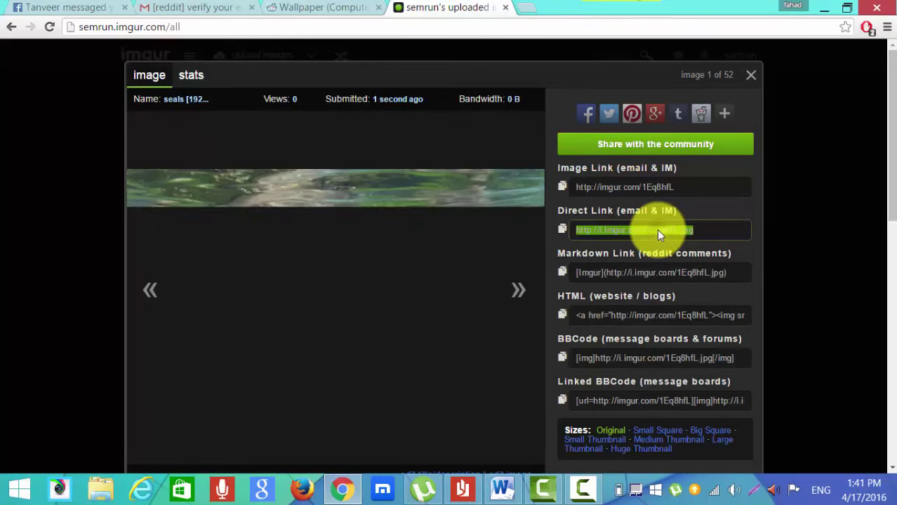
right_click(657, 229)
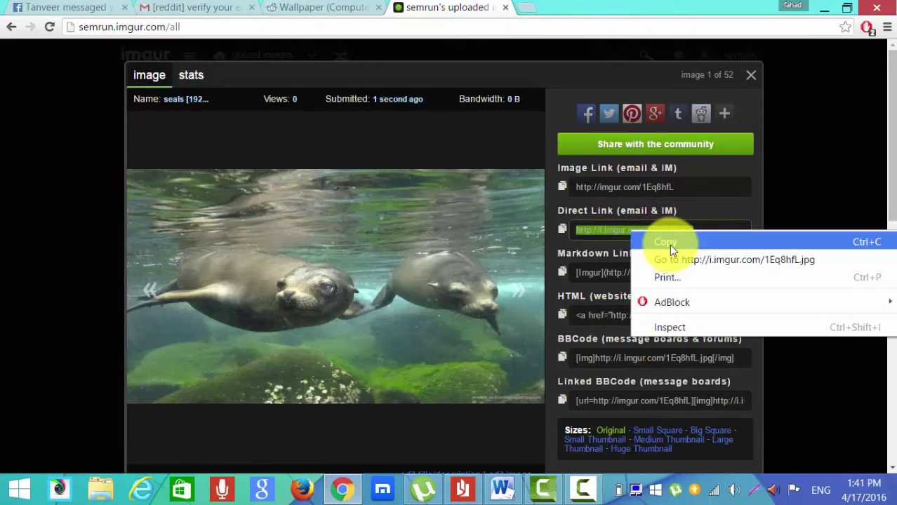
left_click(670, 244)
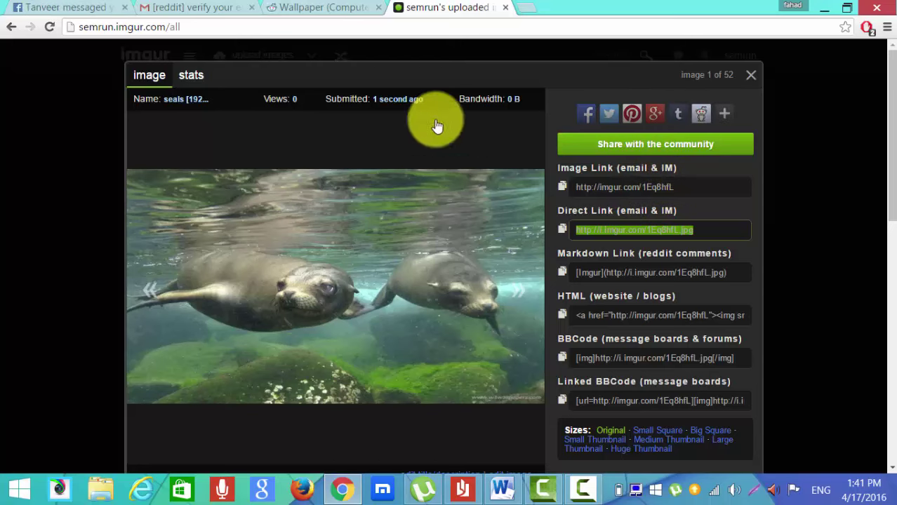
left_click(303, 7)
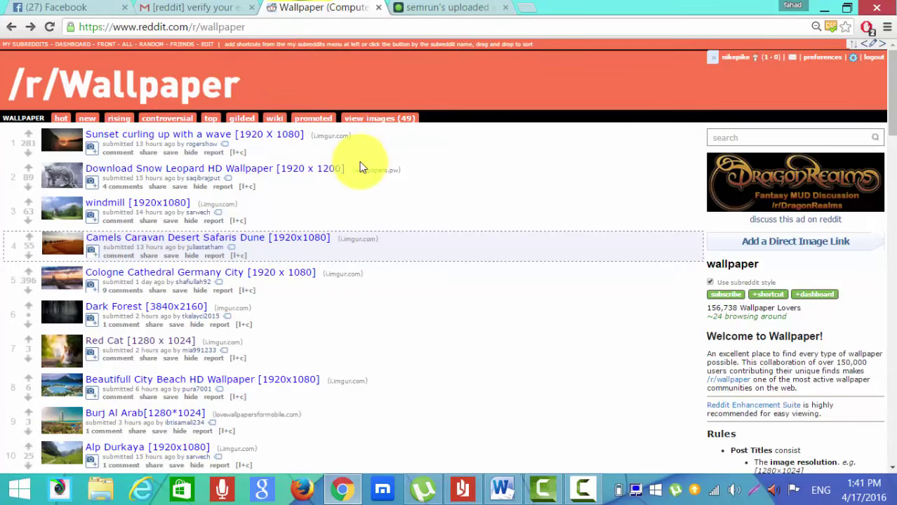
Step: Start a link post, subscribe to r/Wallpaper, paste the Imgur URL and title it 'seals [1920 x 1080]'
left_click(796, 242)
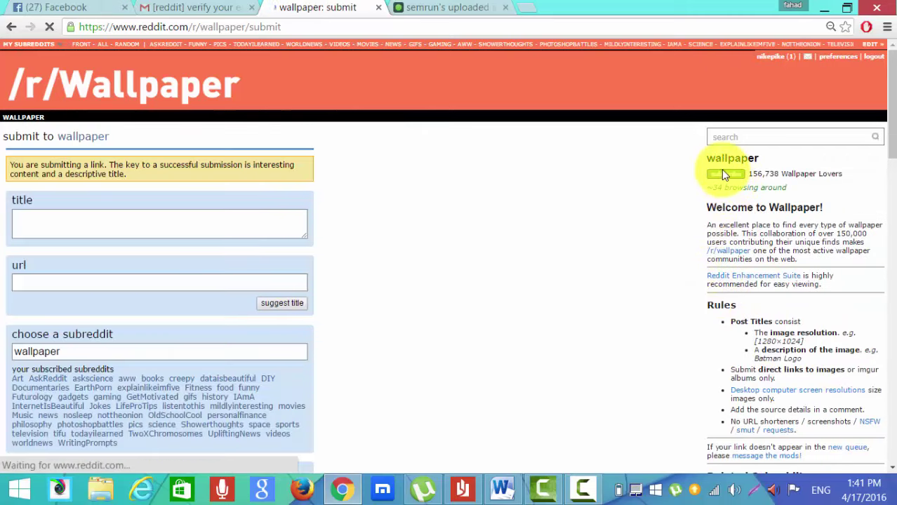
mouse_move(730, 191)
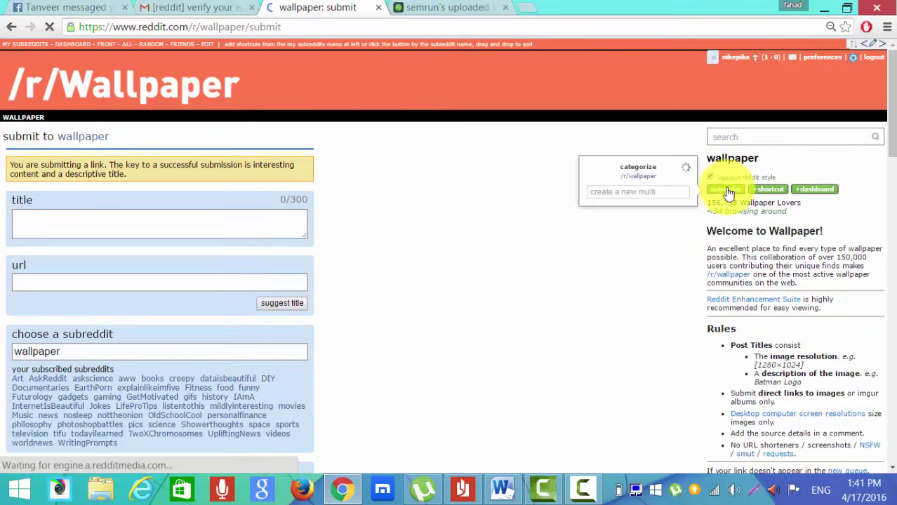
left_click(730, 265)
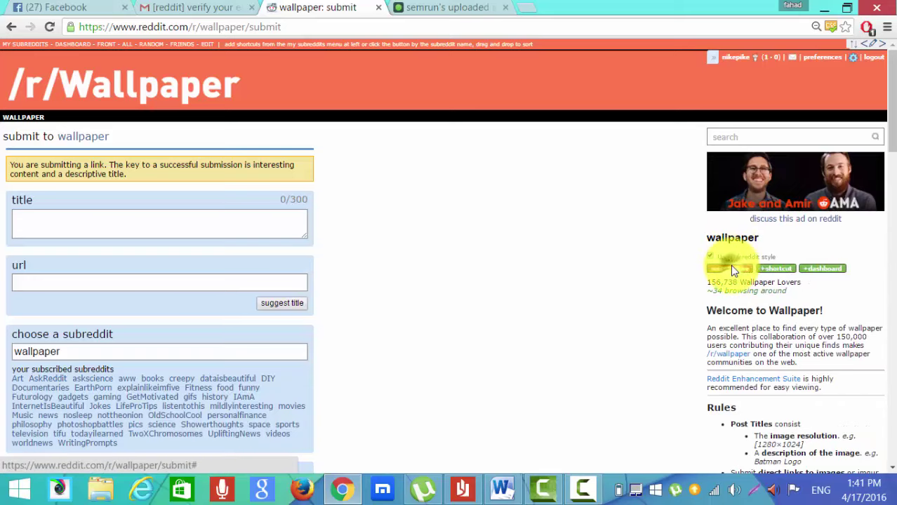
left_click(215, 283)
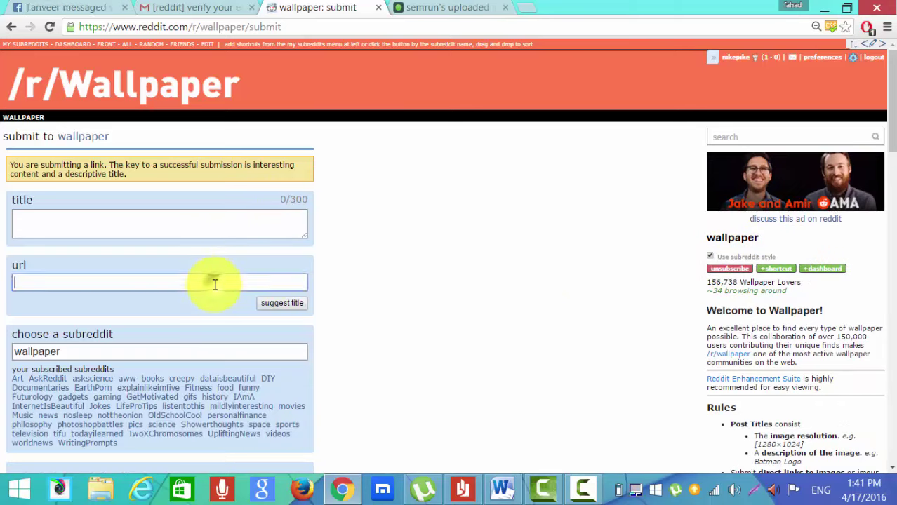
key("ctrl+v")
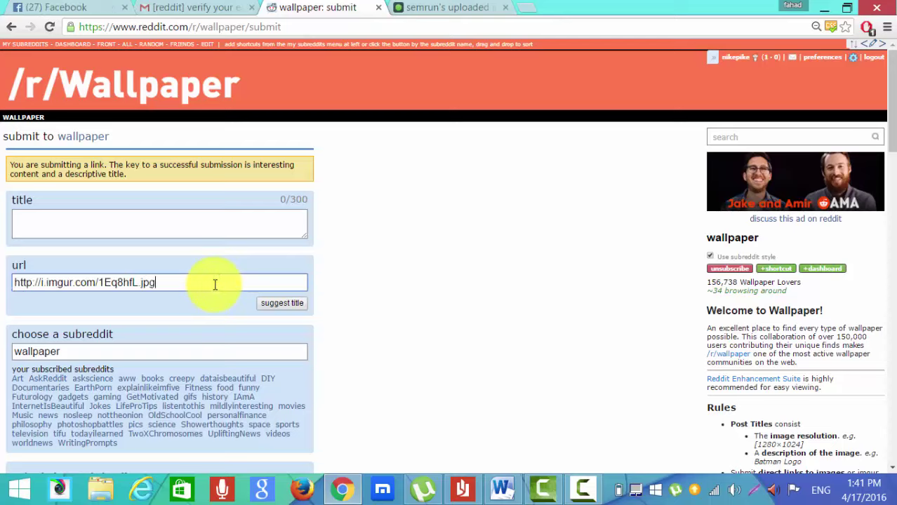
left_click(163, 228)
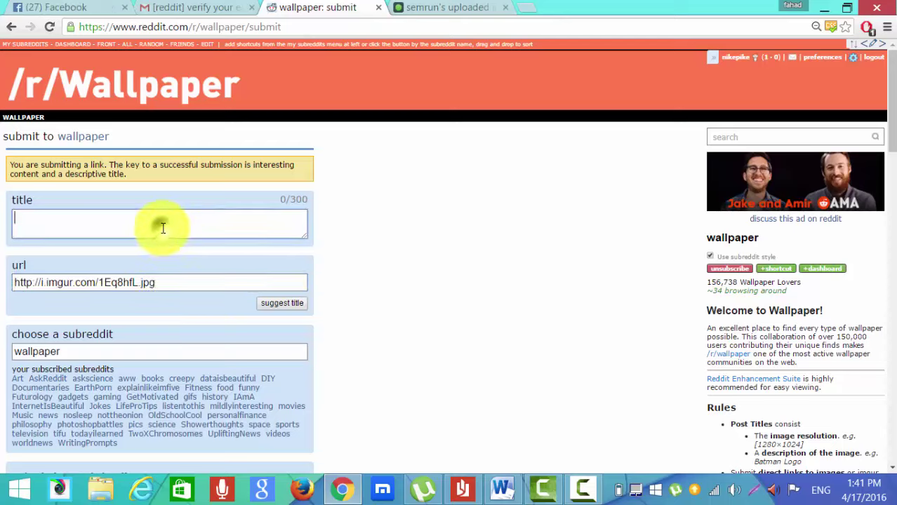
type("se")
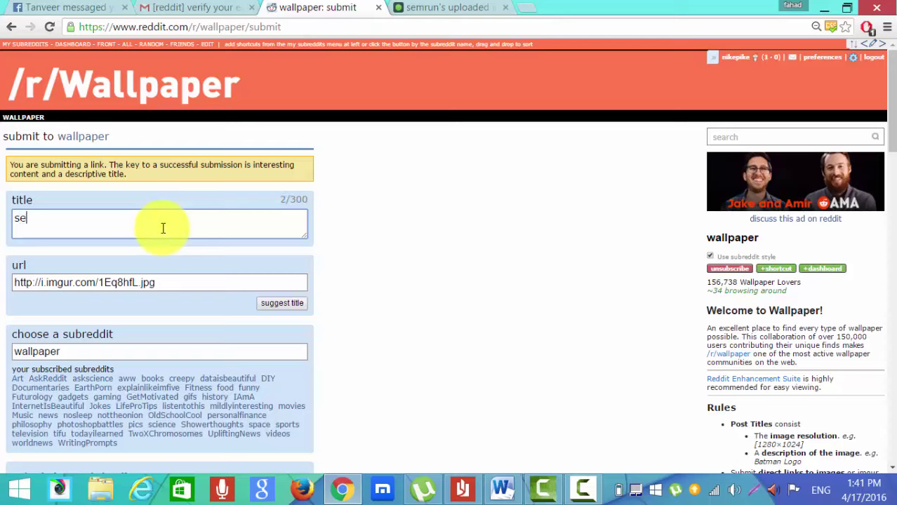
type("als ")
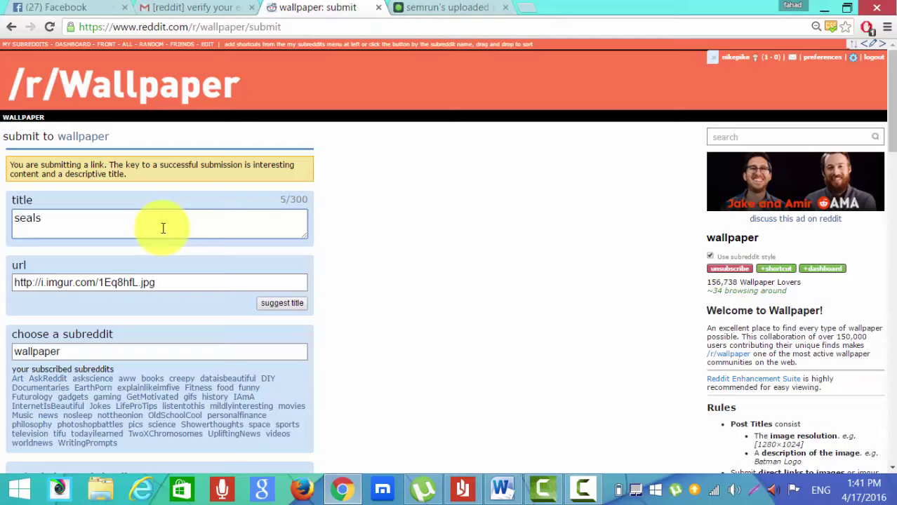
type("[1")
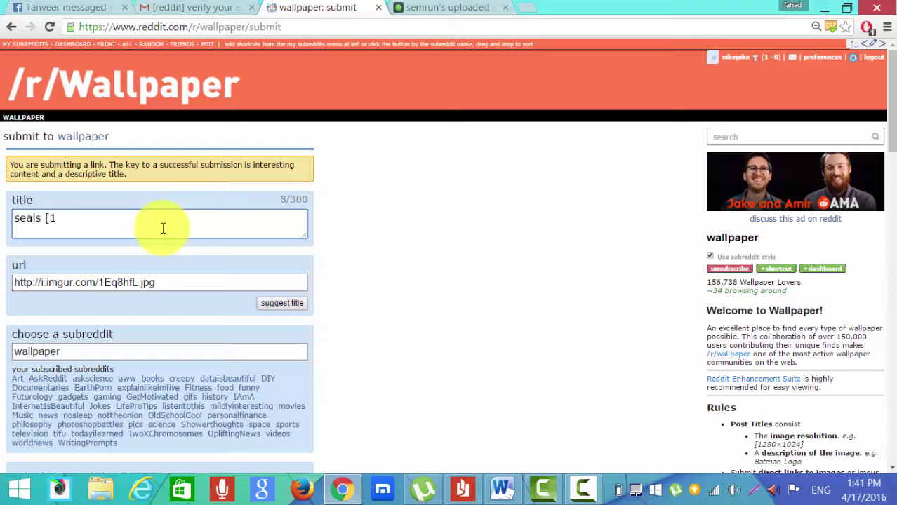
type("920 ")
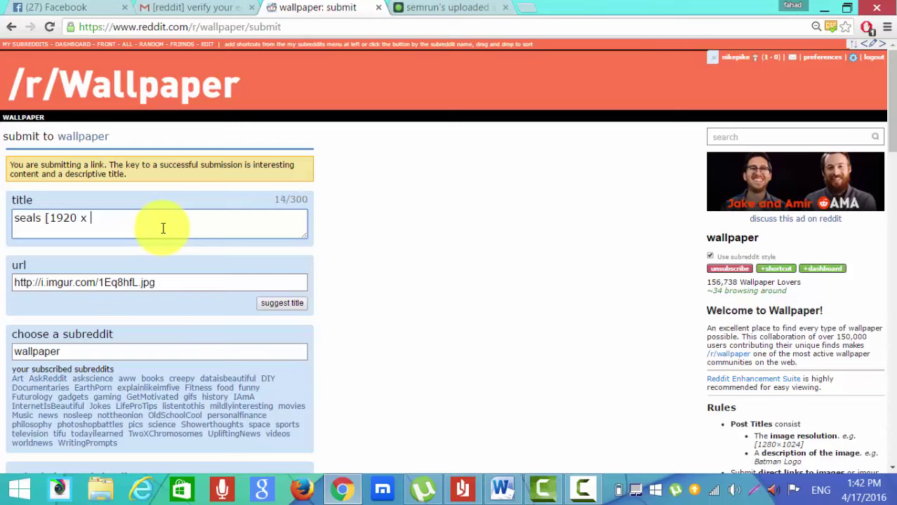
type("x 10")
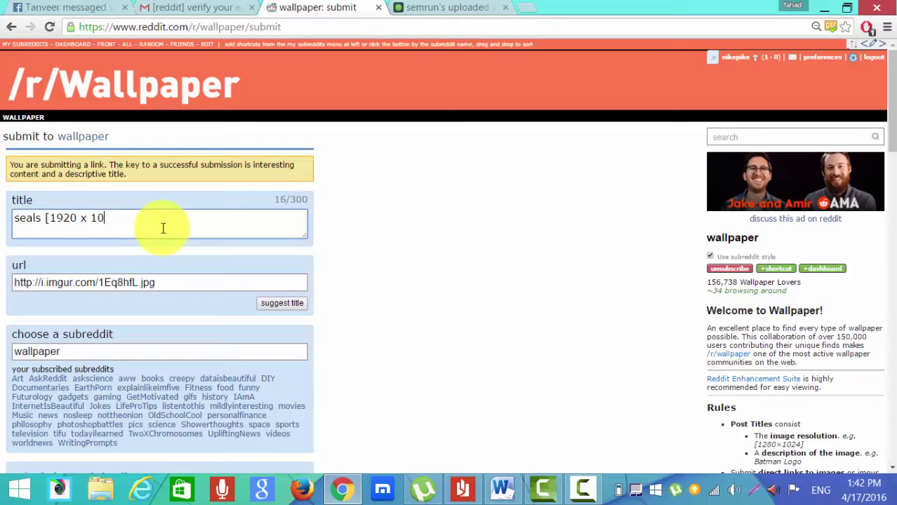
type("80")
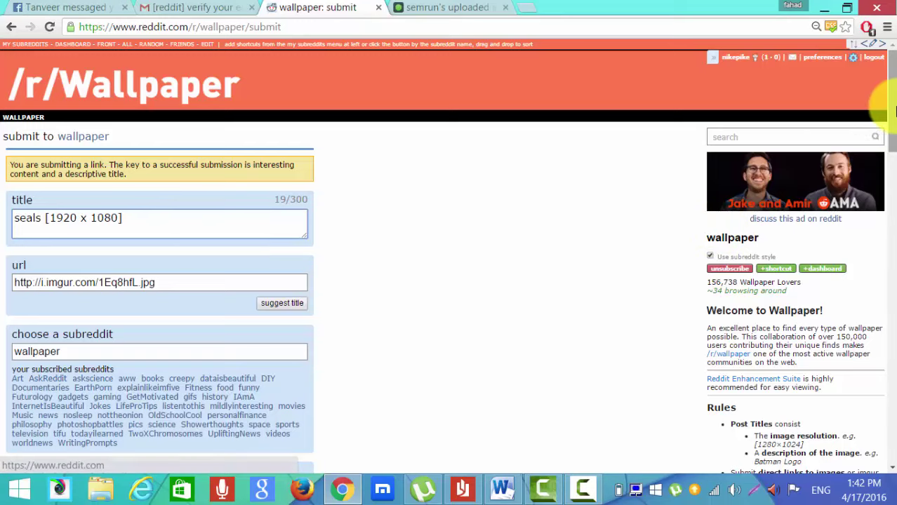
Step: Enter the captcha answer and submit the seals wallpaper post
left_click_drag(895, 115, 893, 196)
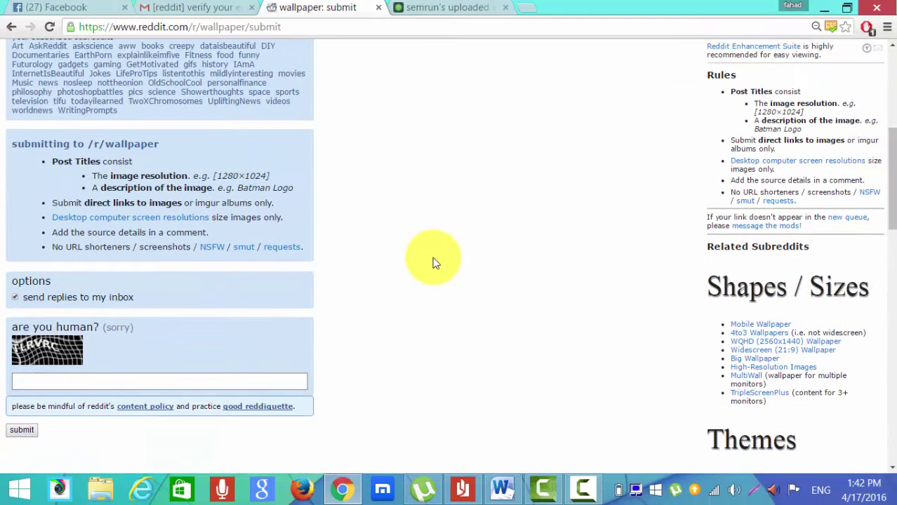
left_click(228, 385)
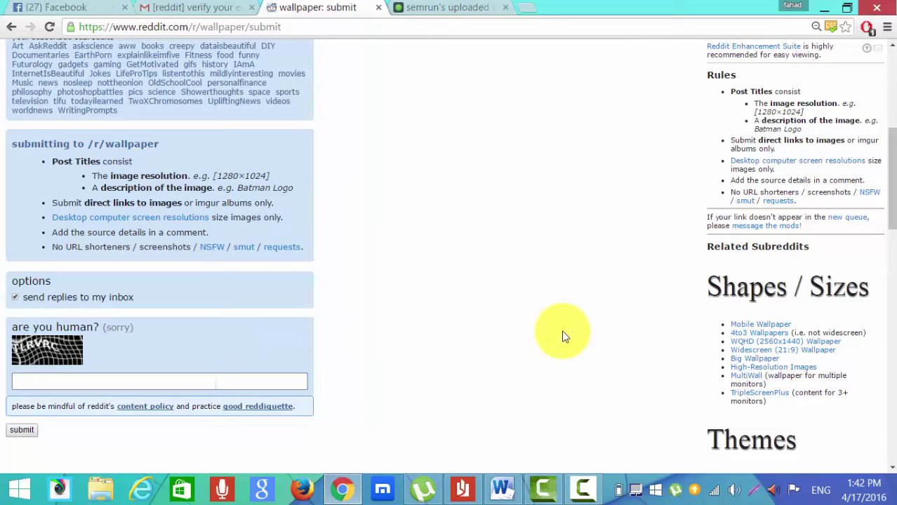
left_click(261, 383)
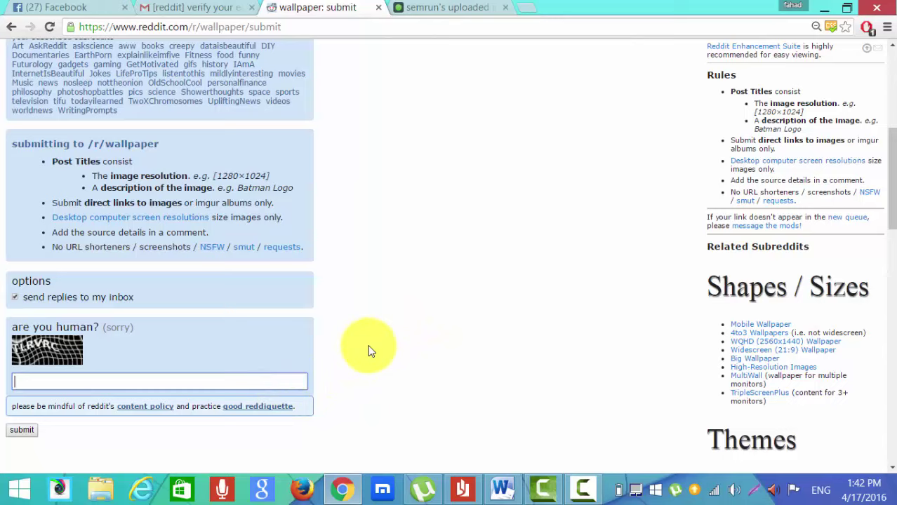
type("tlr")
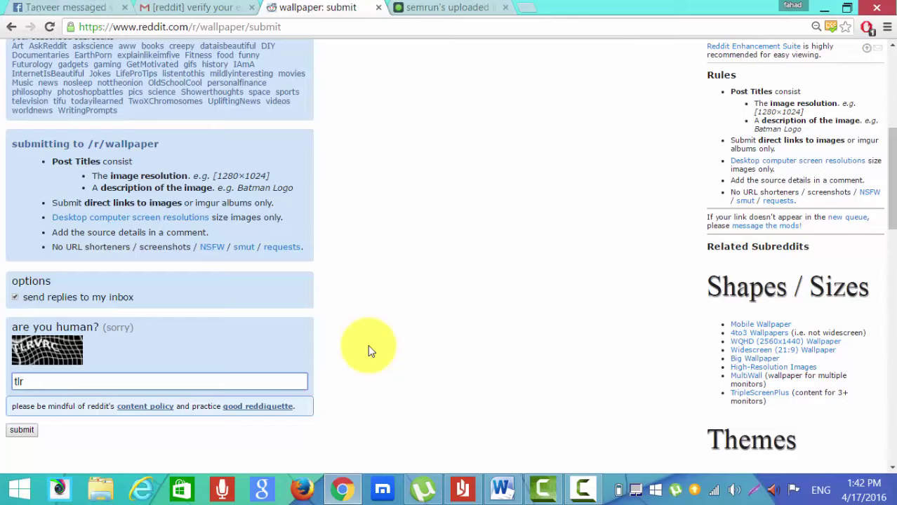
type("vr")
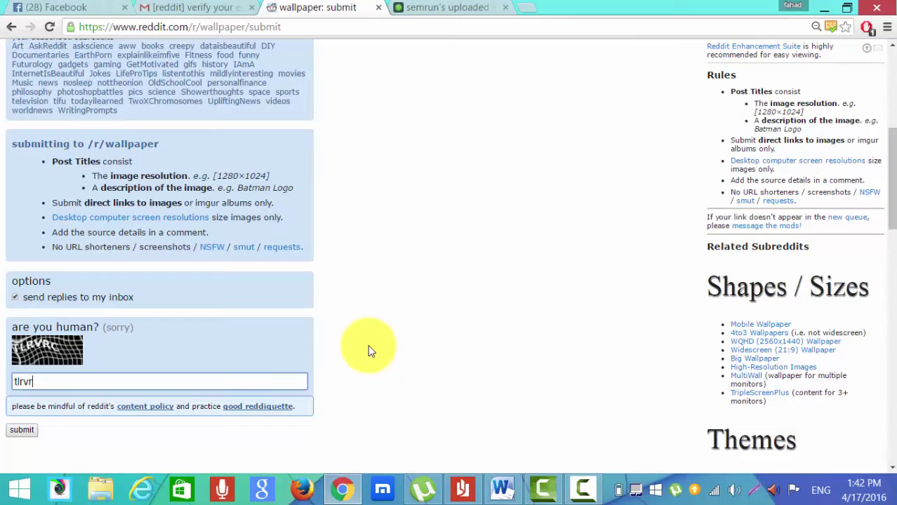
type("c")
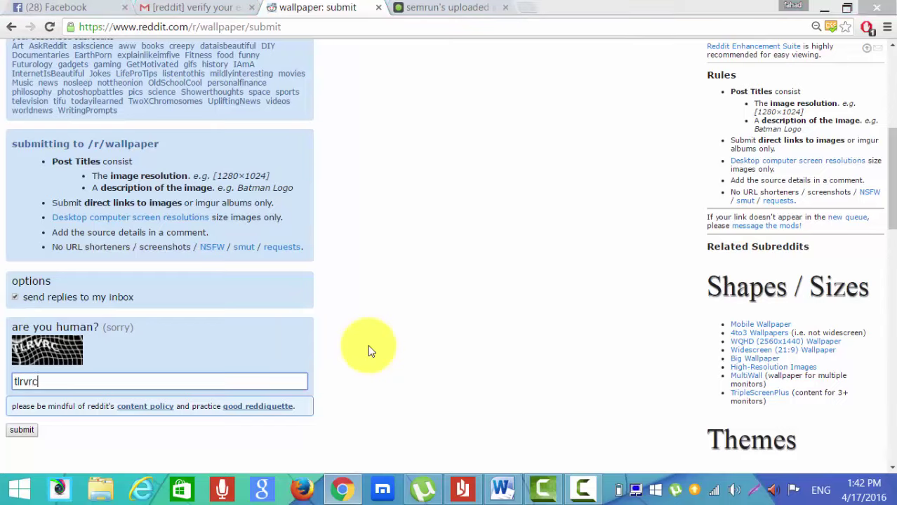
key("super+k")
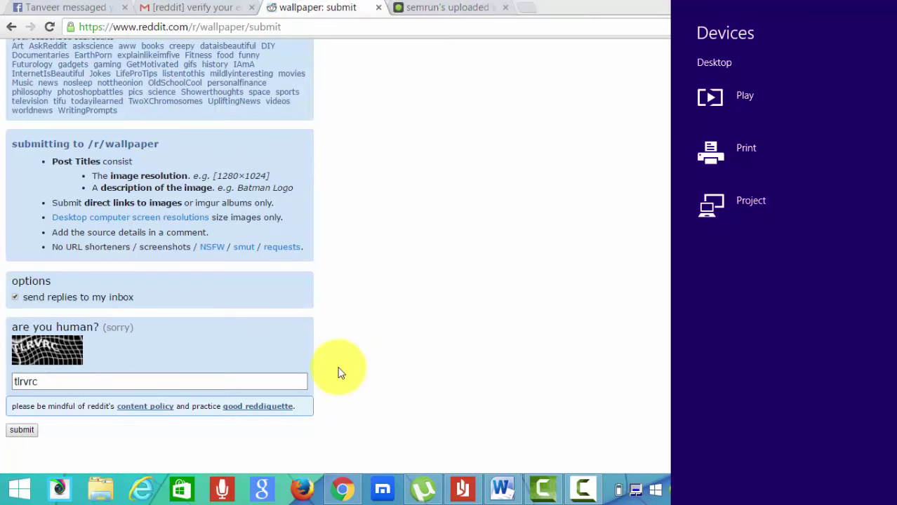
key("super+k")
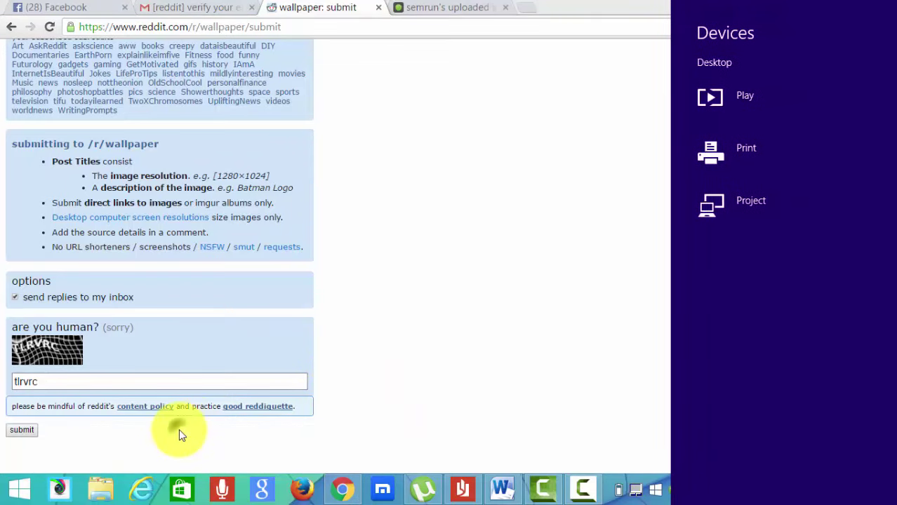
left_click(17, 434)
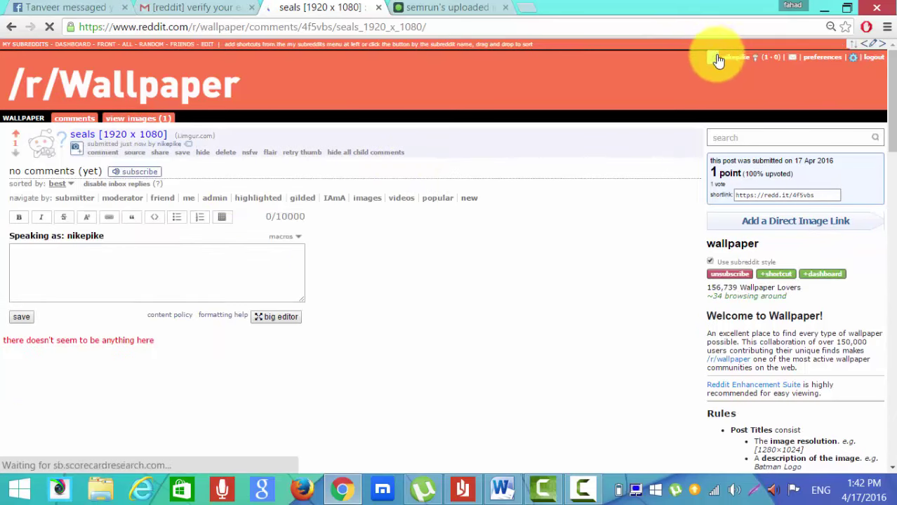
Step: Check the seals post on your profile page, then follow its /r/wallpaper link
left_click(731, 60)
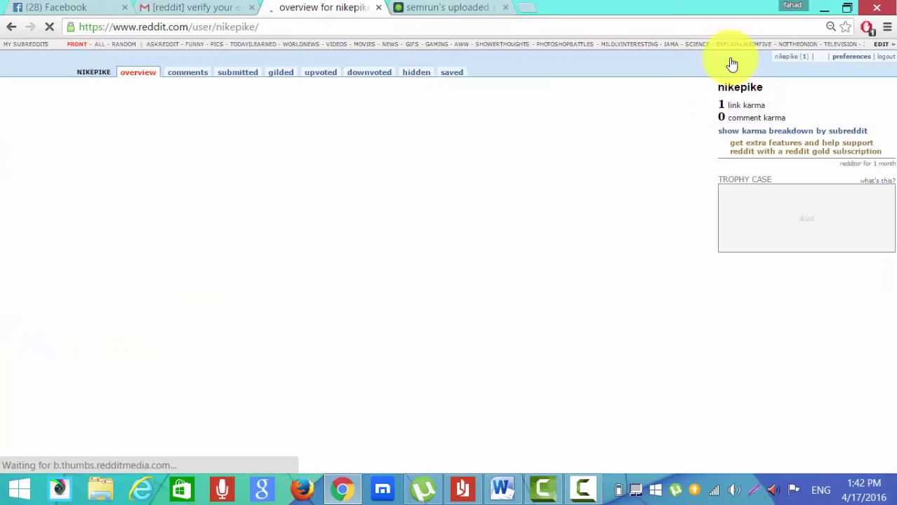
key("super+k")
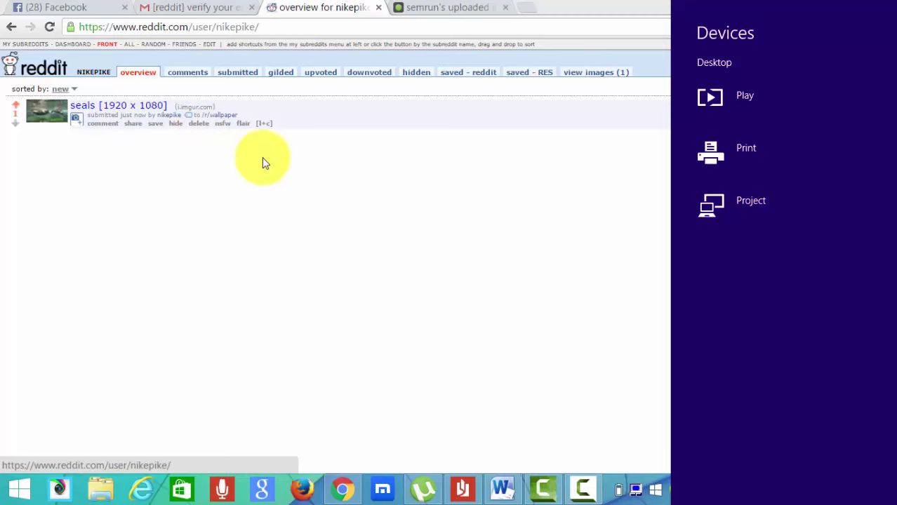
left_click(222, 115)
mouse_move(221, 114)
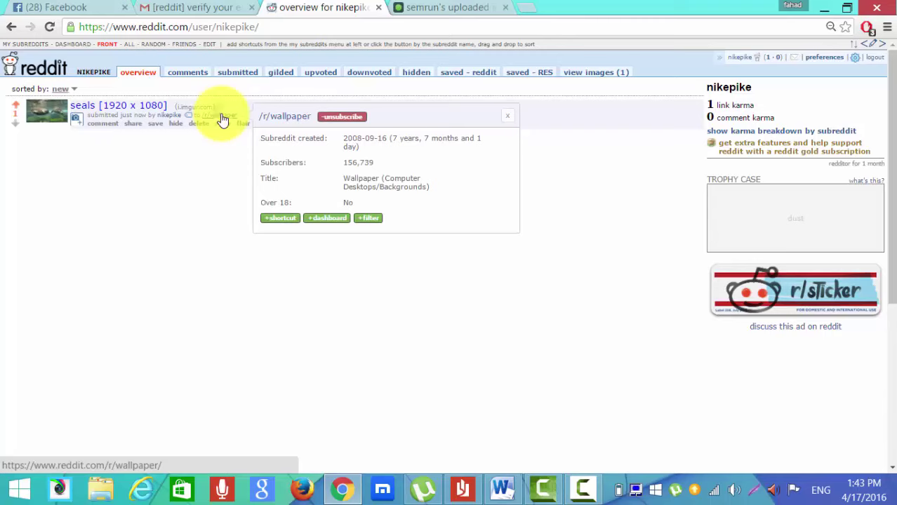
left_click(221, 116)
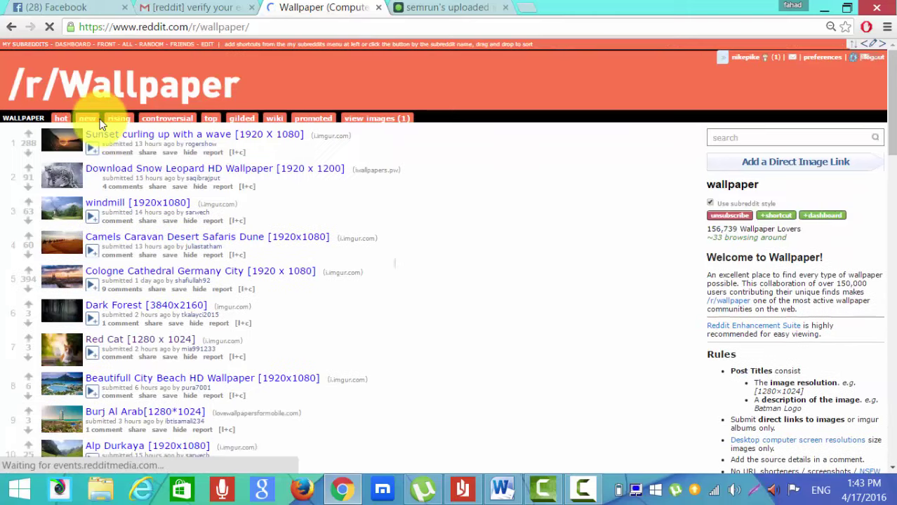
Step: Sort r/Wallpaper by new, revisit your profile, close the Imgur tab and return to r/Wallpaper
left_click(89, 119)
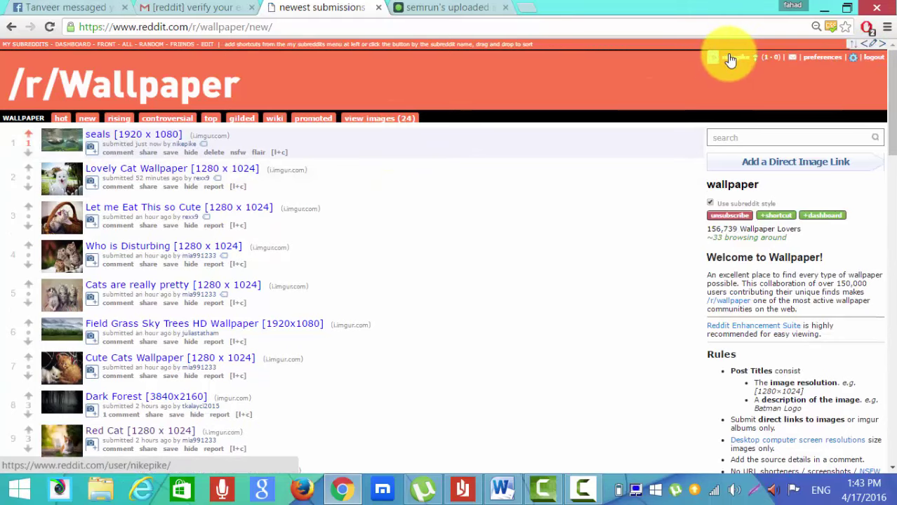
left_click(731, 59)
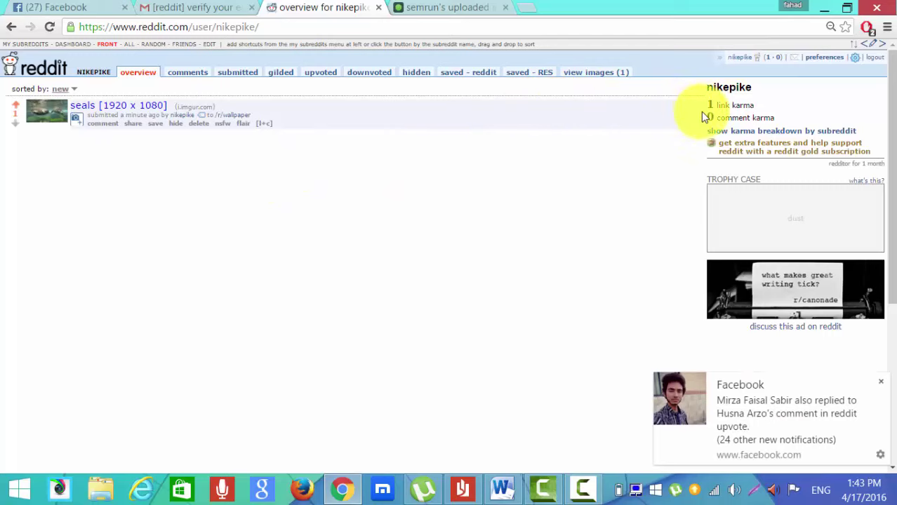
left_click(463, 7)
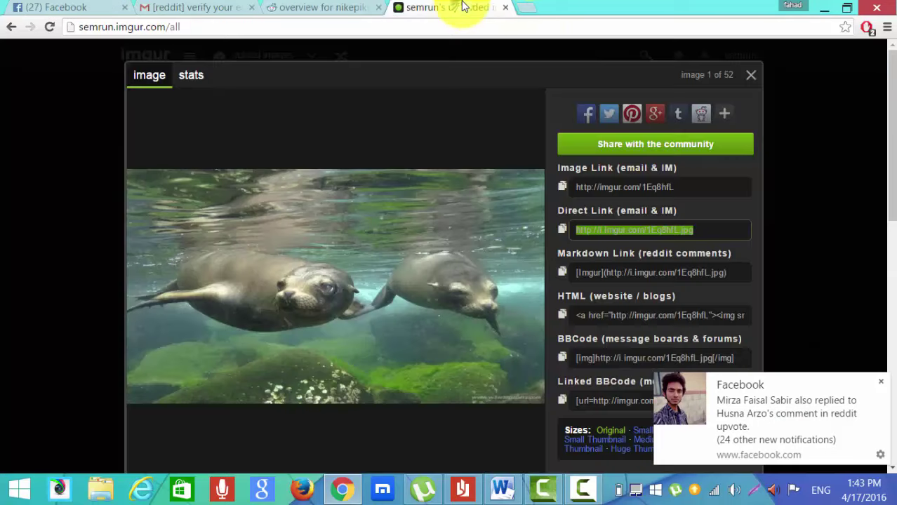
left_click(505, 8)
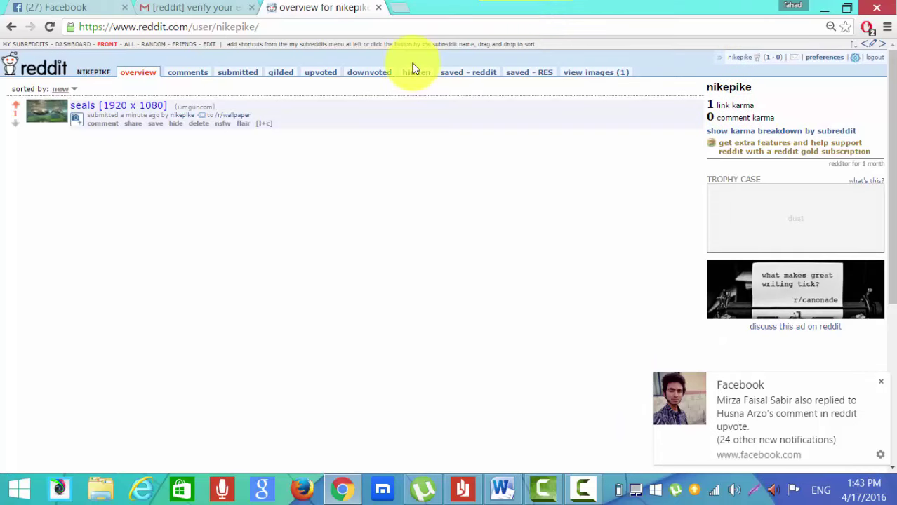
left_click(234, 119)
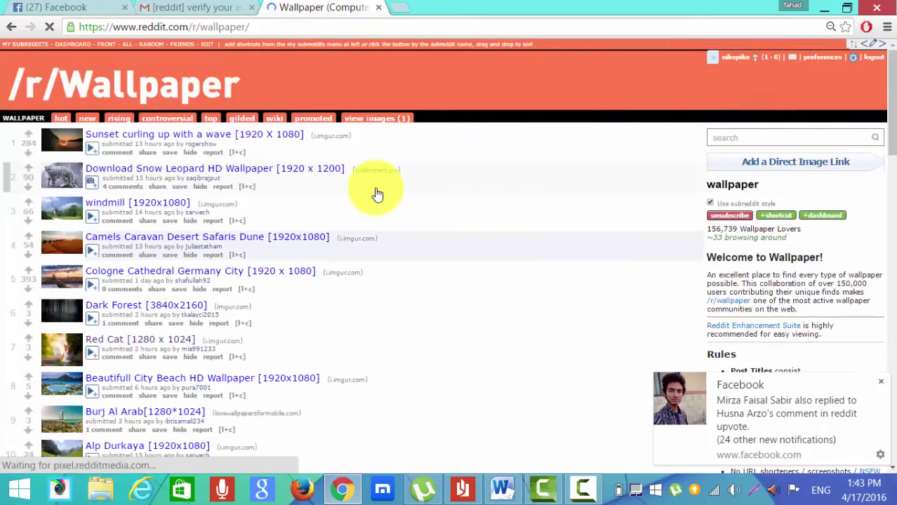
Step: Switch to the other logged-in account and change 'wallpaper' to 'pics' in the address to load r/pics
left_click(755, 59)
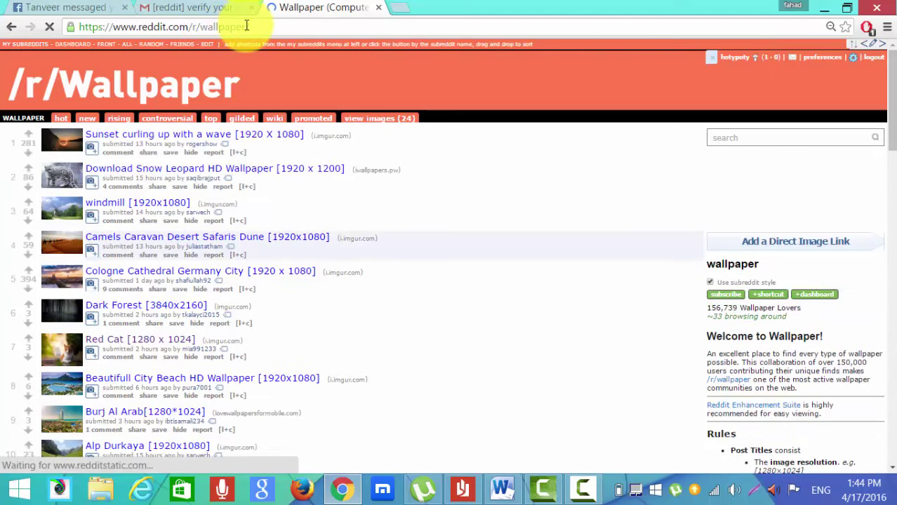
left_click_drag(247, 27, 203, 28)
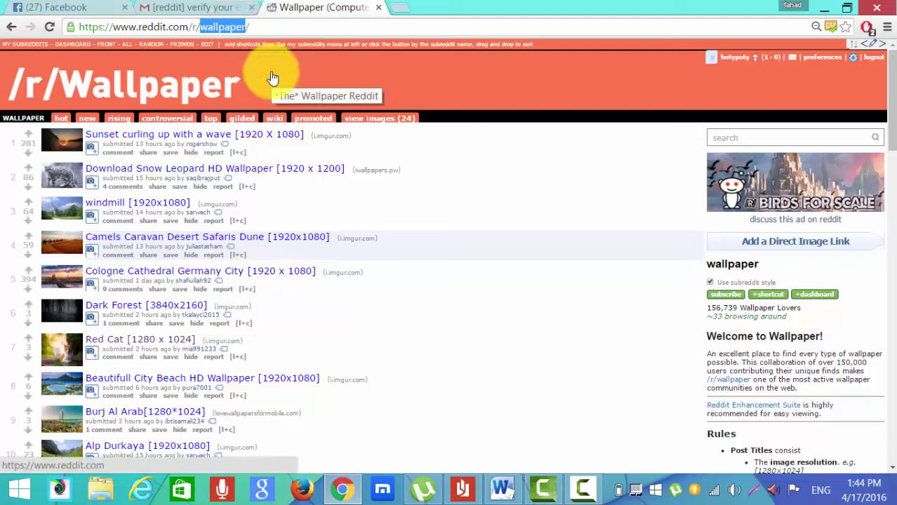
type("pics")
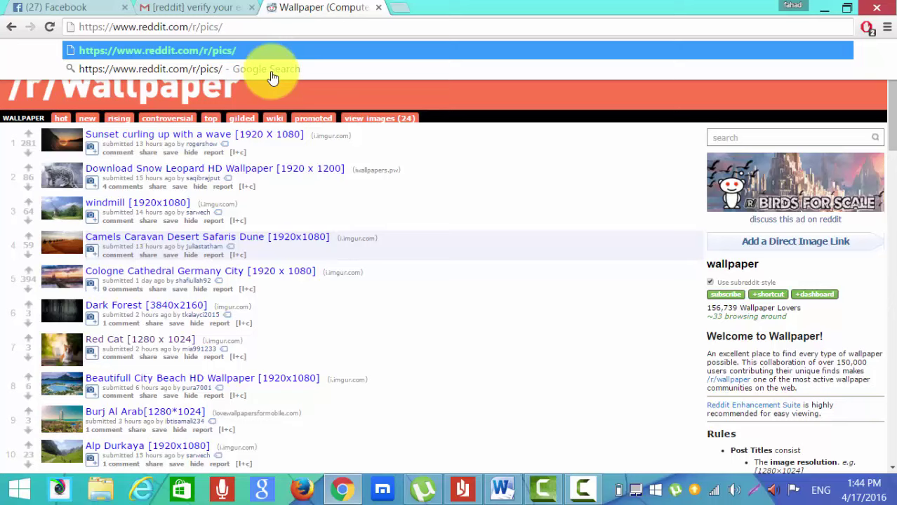
key("Return")
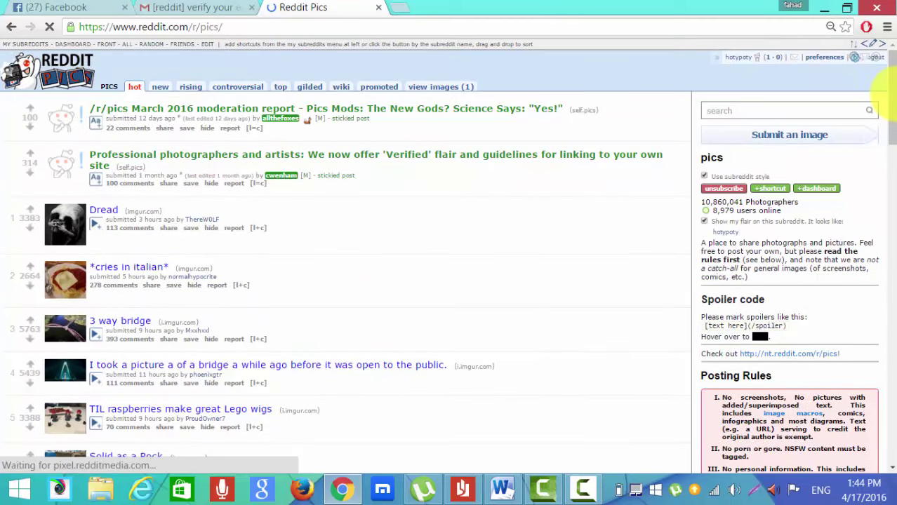
left_click_drag(893, 114, 890, 181)
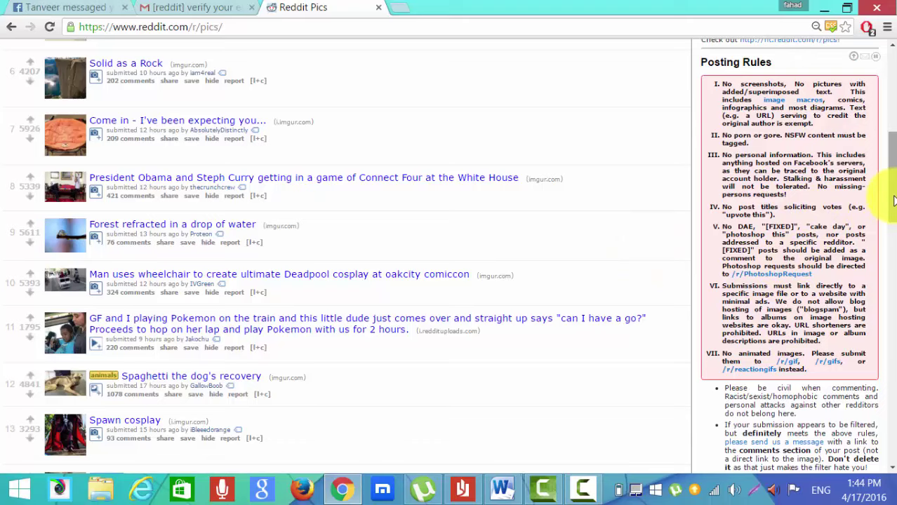
left_click_drag(894, 201, 895, 156)
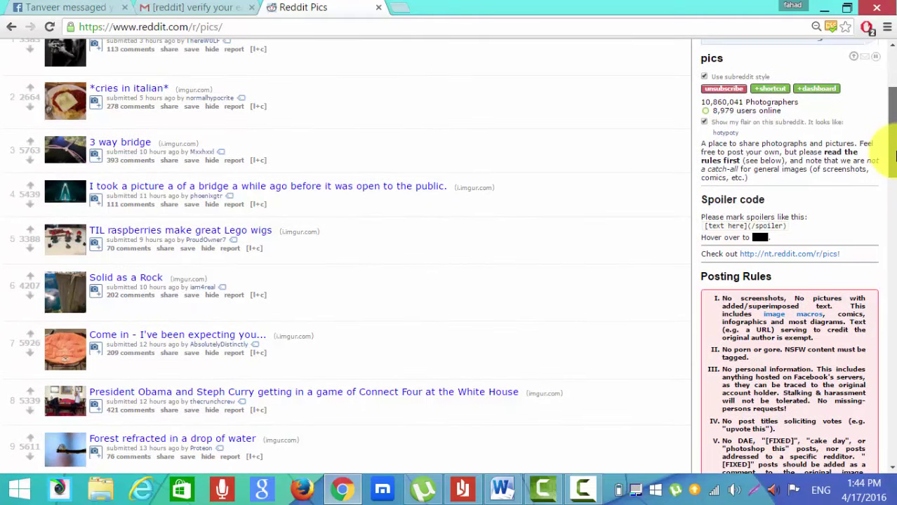
left_click_drag(894, 156, 894, 134)
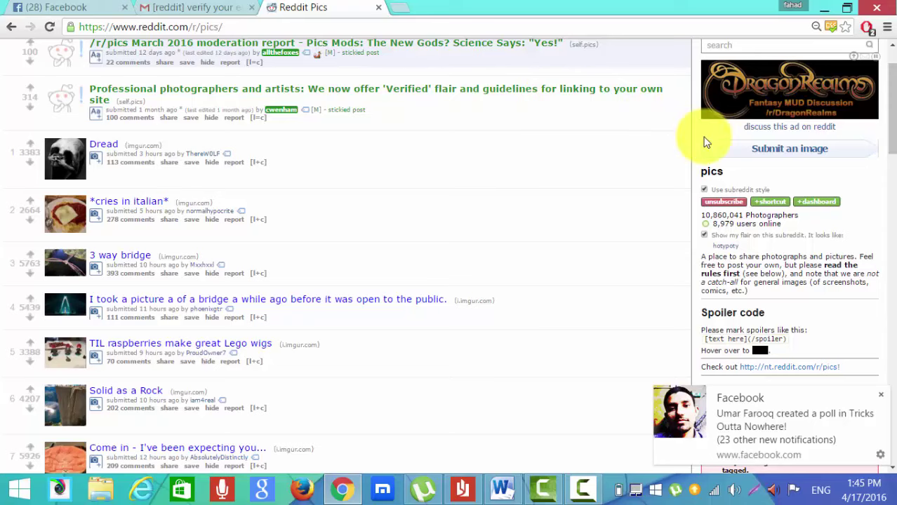
left_click_drag(893, 112, 893, 95)
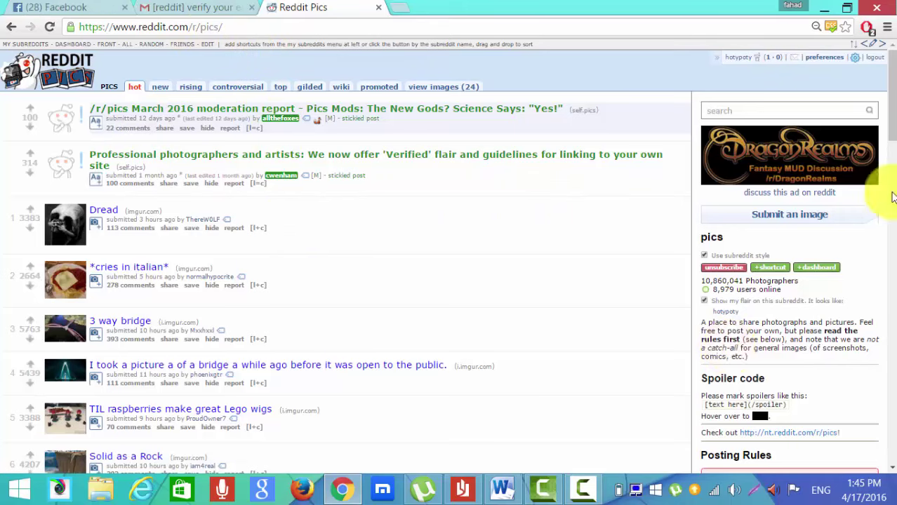
left_click_drag(892, 129, 891, 160)
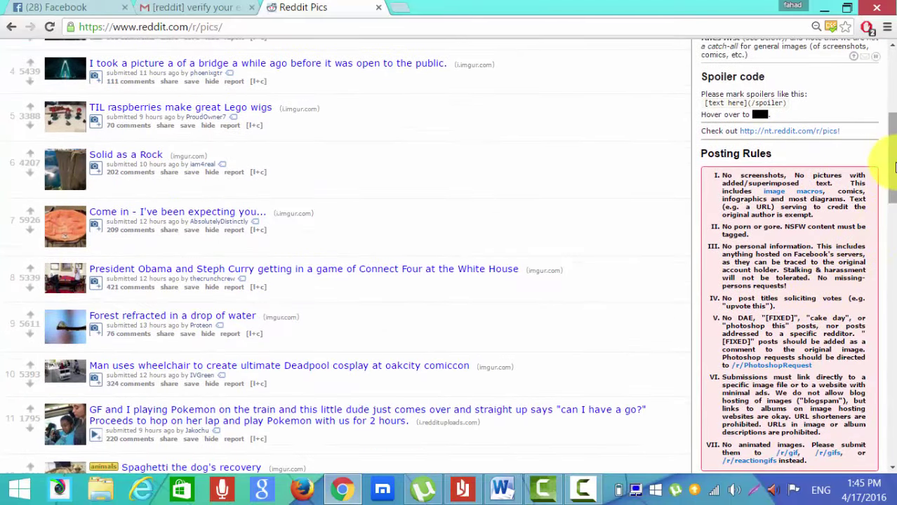
scroll(894, 151, "up", 1)
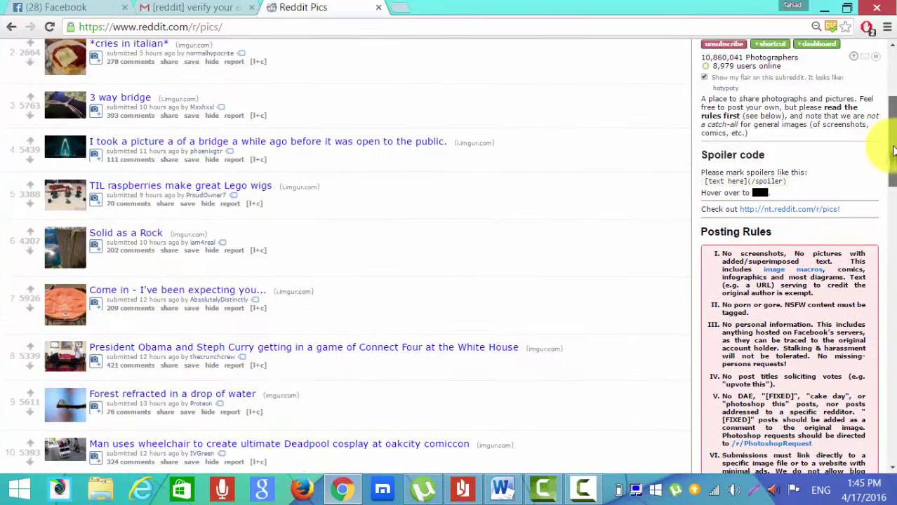
left_click_drag(893, 151, 891, 104)
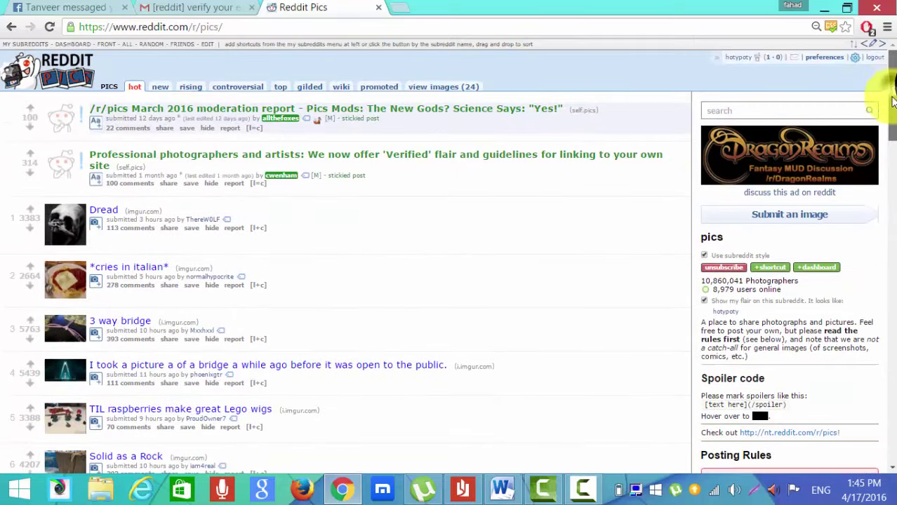
scroll(890, 95, "down", 6)
scroll(886, 84, "up", 6)
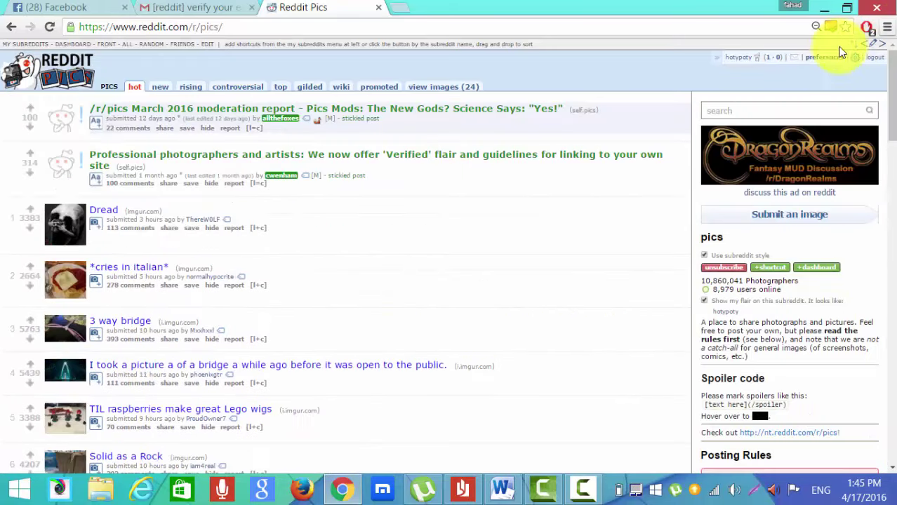
Step: Run an empty search limited to r/pics and open 'Clever and clandestine ways to hide your guns'
left_click(869, 115)
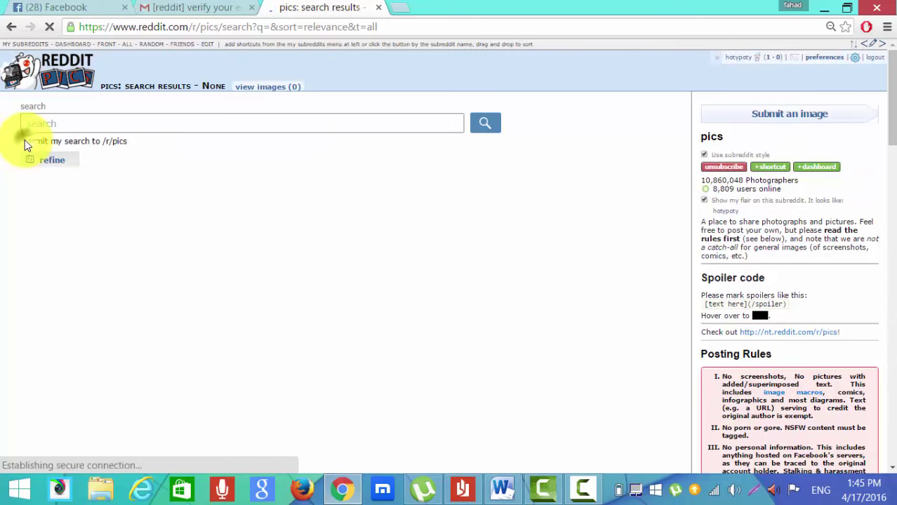
left_click(496, 133)
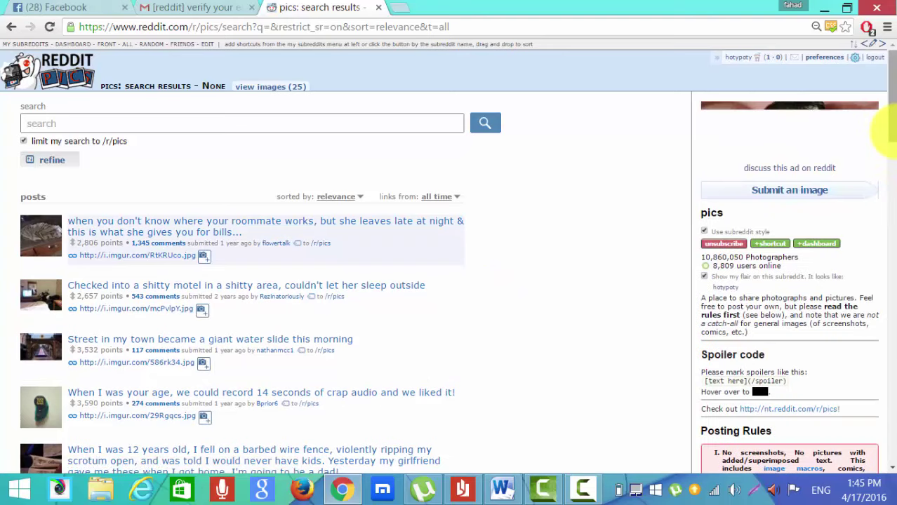
left_click_drag(889, 130, 894, 293)
mouse_move(895, 293)
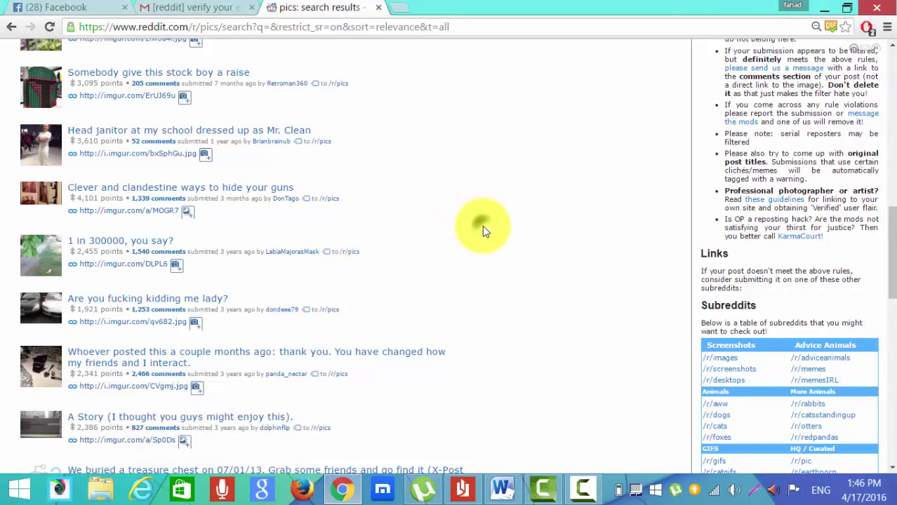
left_click_drag(894, 226, 895, 255)
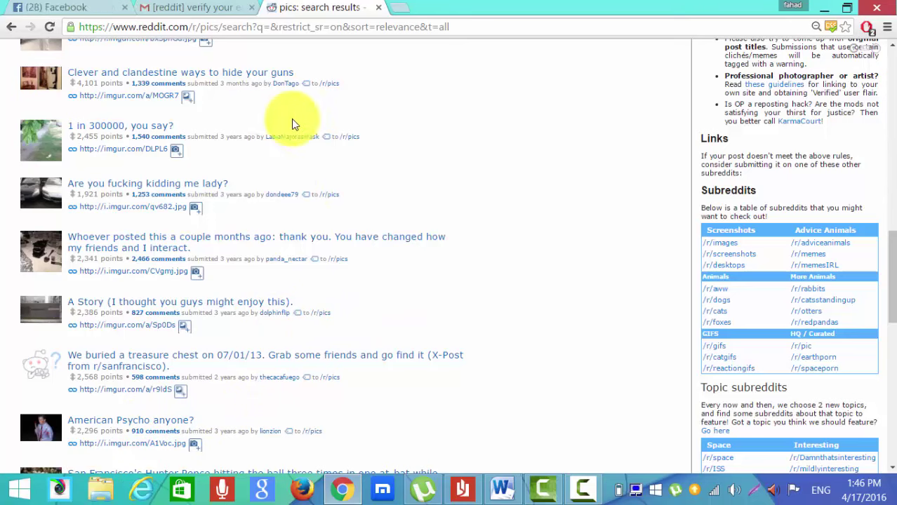
left_click(165, 73)
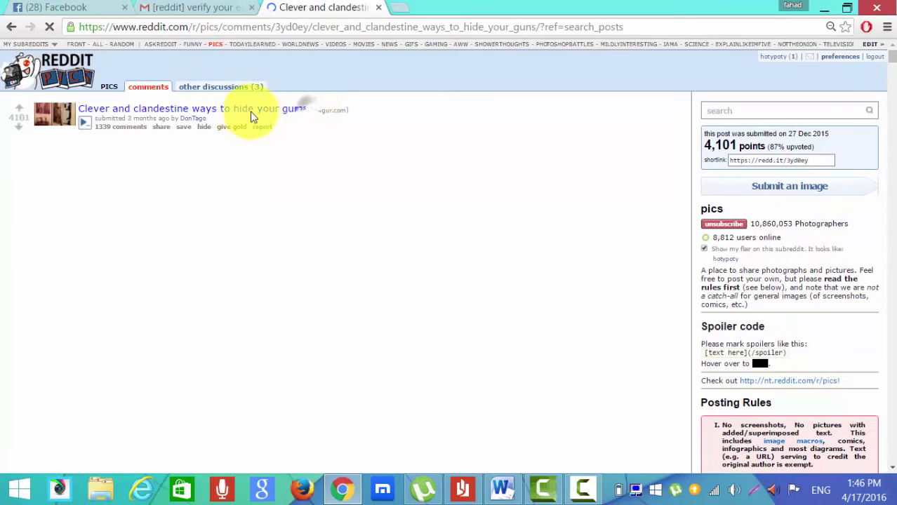
Step: Select the guns post title, expand its Imgur gallery inline, and open its comments page
triple_click(85, 110)
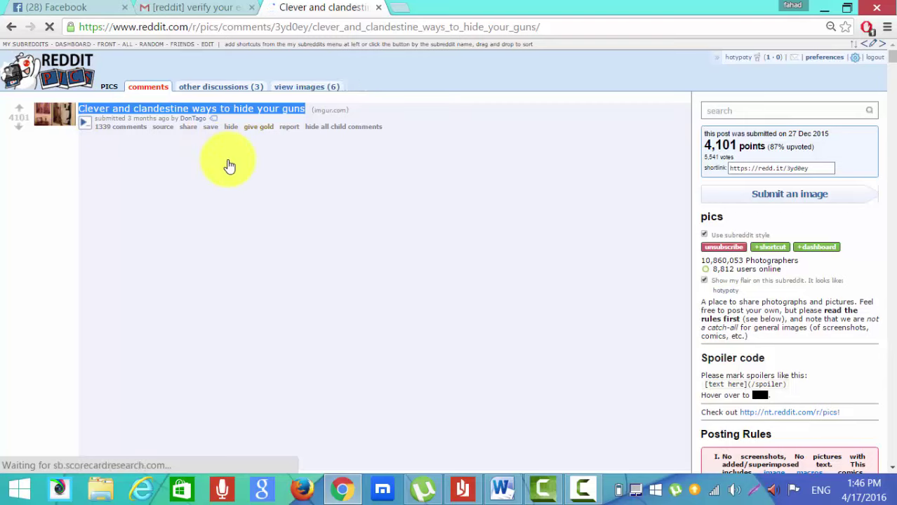
left_click(62, 116)
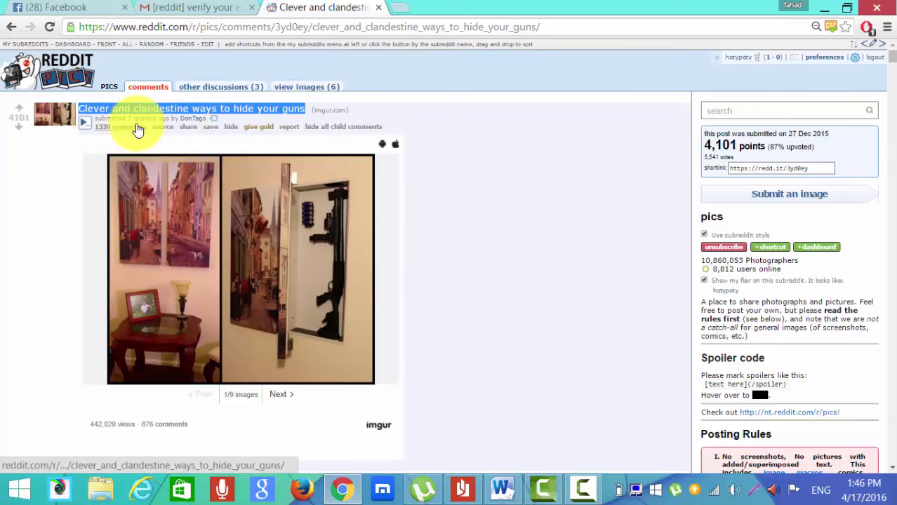
left_click(48, 26)
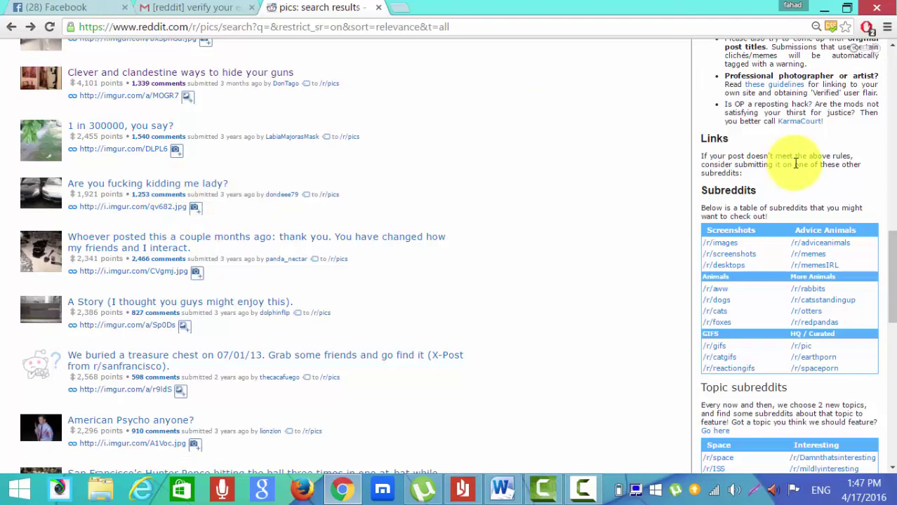
left_click_drag(893, 251, 893, 304)
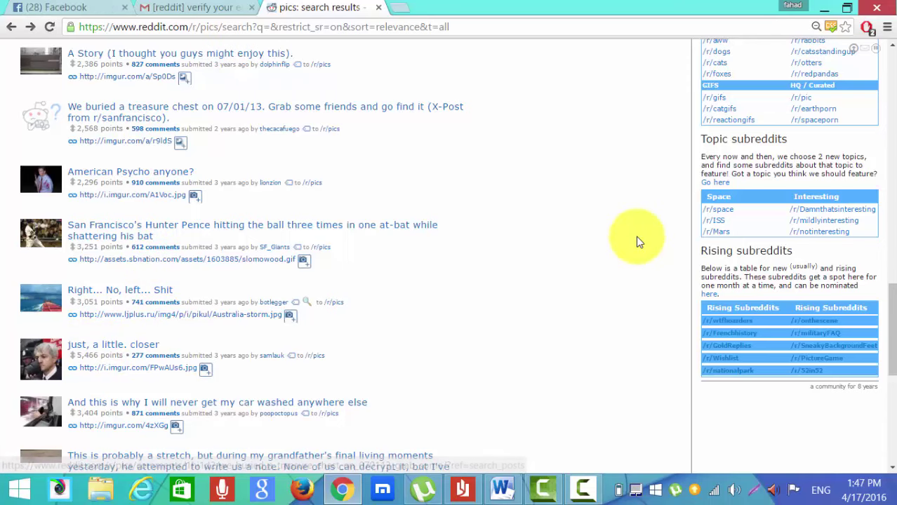
left_click_drag(892, 345, 894, 295)
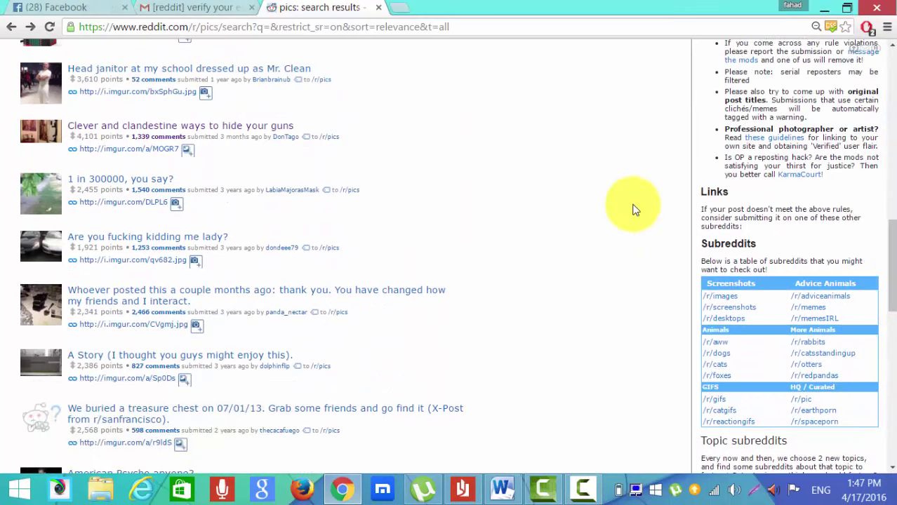
key("super+c")
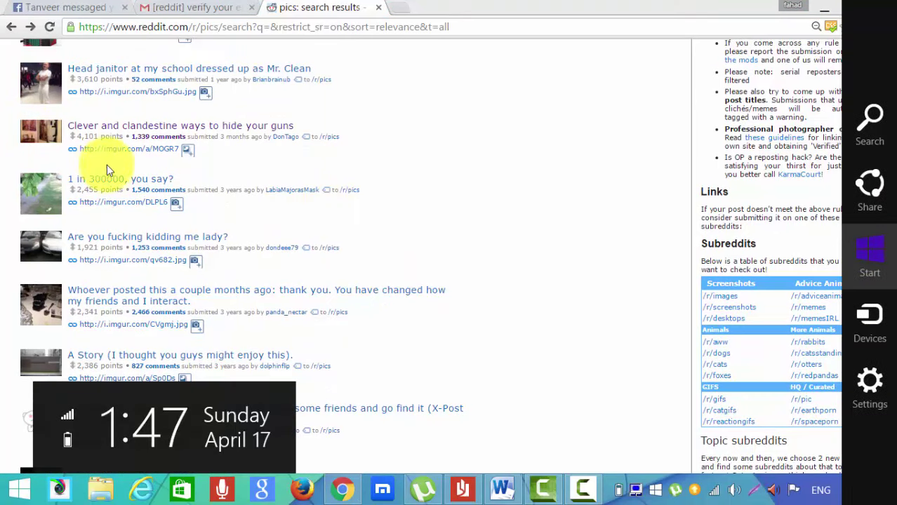
key("Escape")
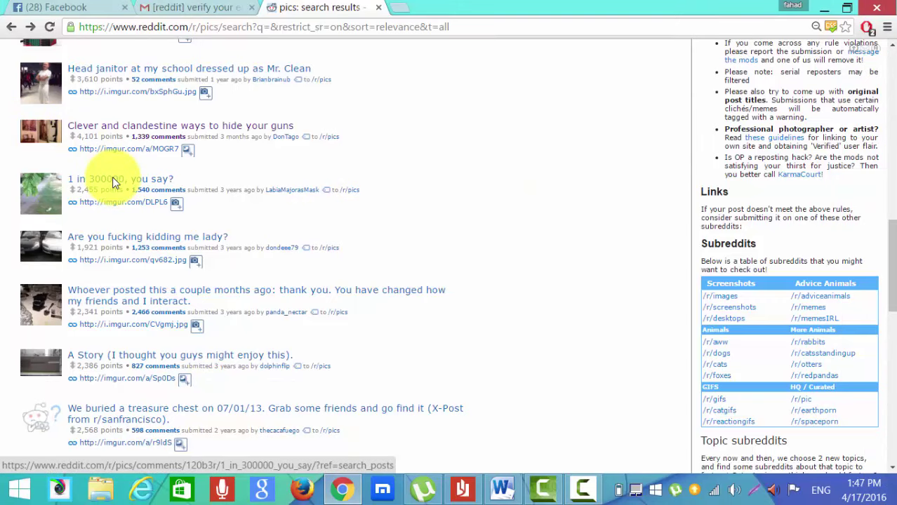
Step: Open the '1 in 300000, you say?' post's image at imgur.com/DLPL6 and choose Save image as
left_click(114, 181)
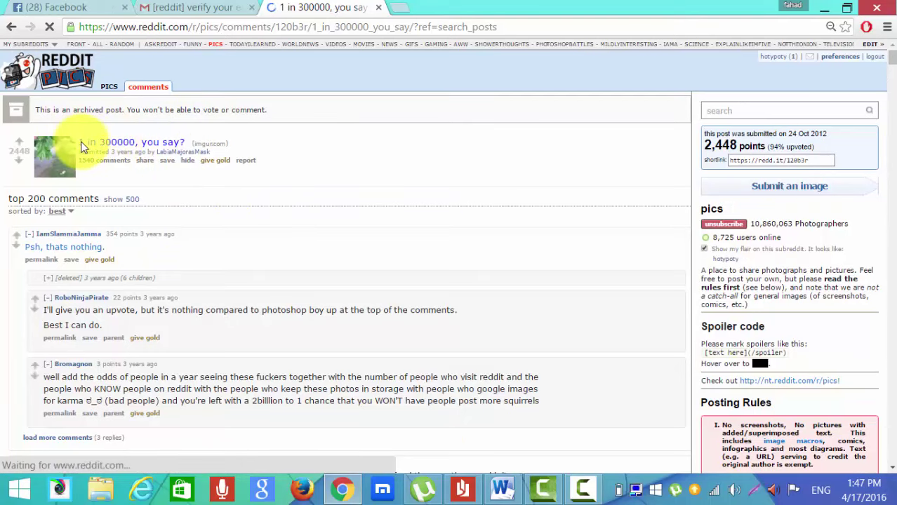
left_click_drag(79, 144, 186, 148)
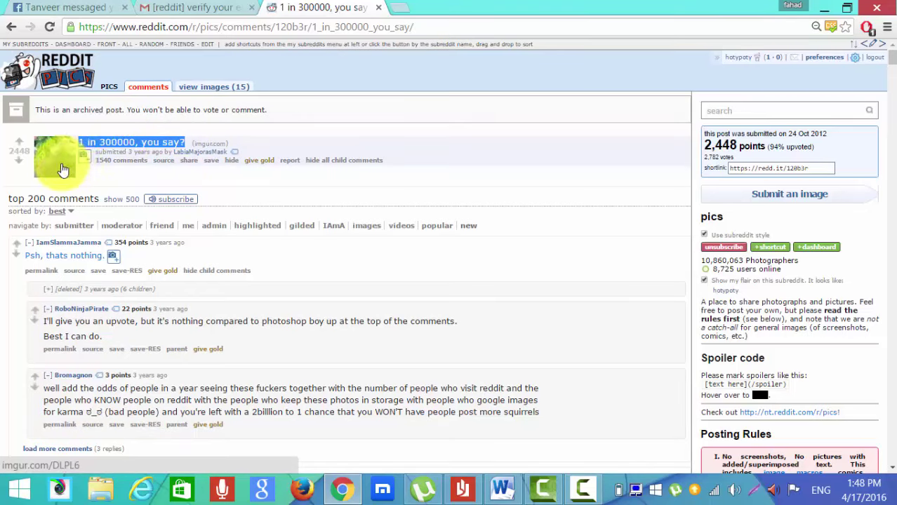
left_click(126, 145)
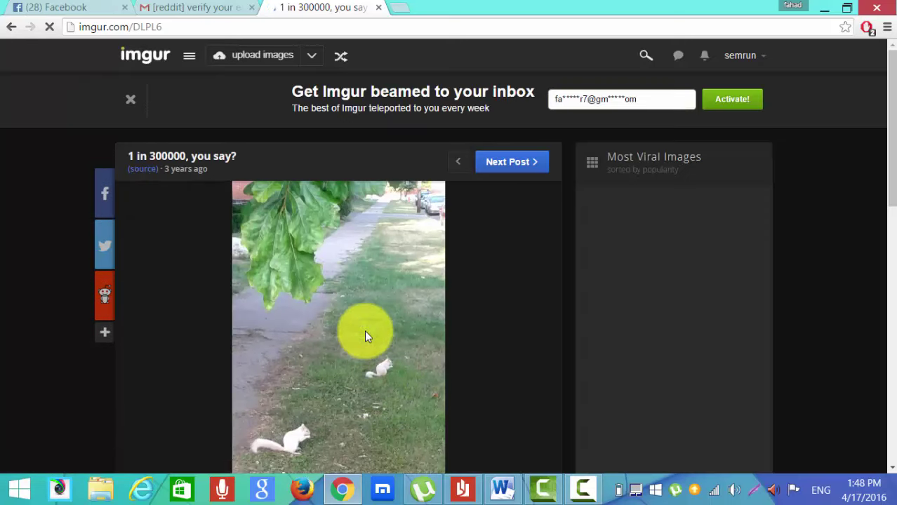
right_click(364, 333)
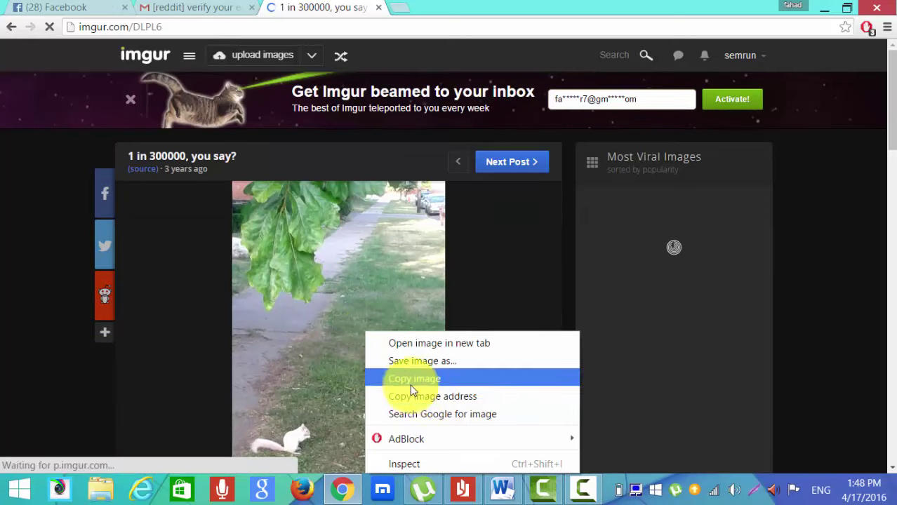
left_click(411, 361)
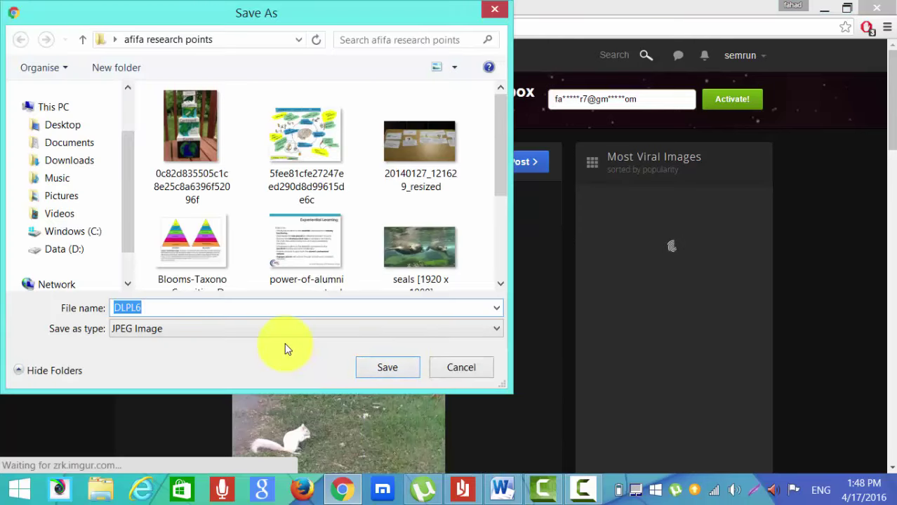
key("ctrl+v")
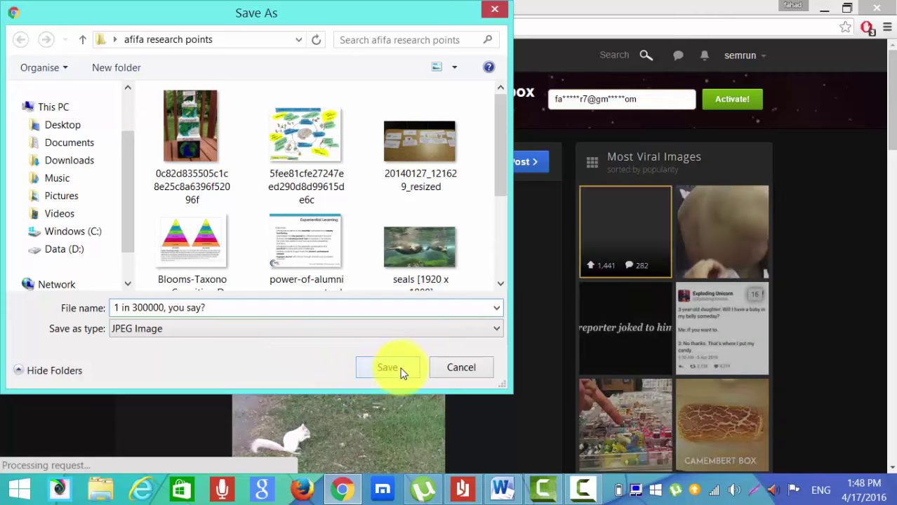
left_click(398, 367)
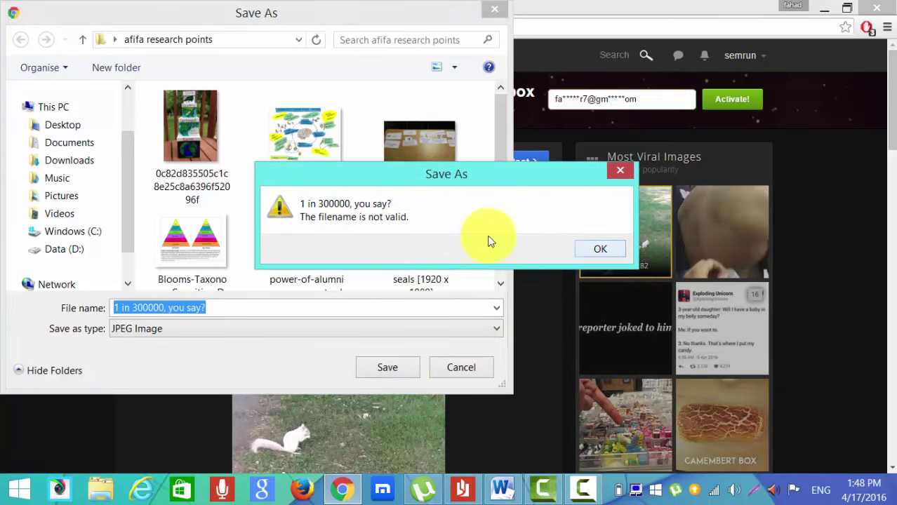
left_click(593, 251)
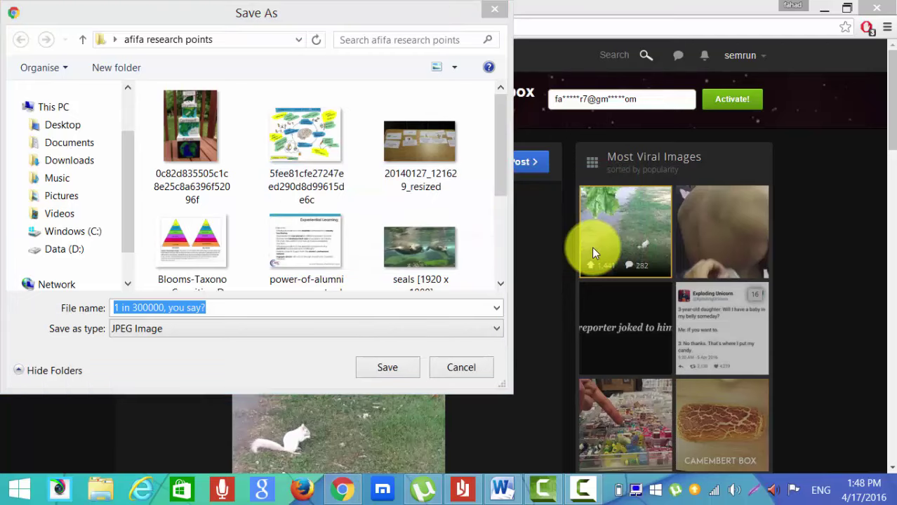
key("super+c")
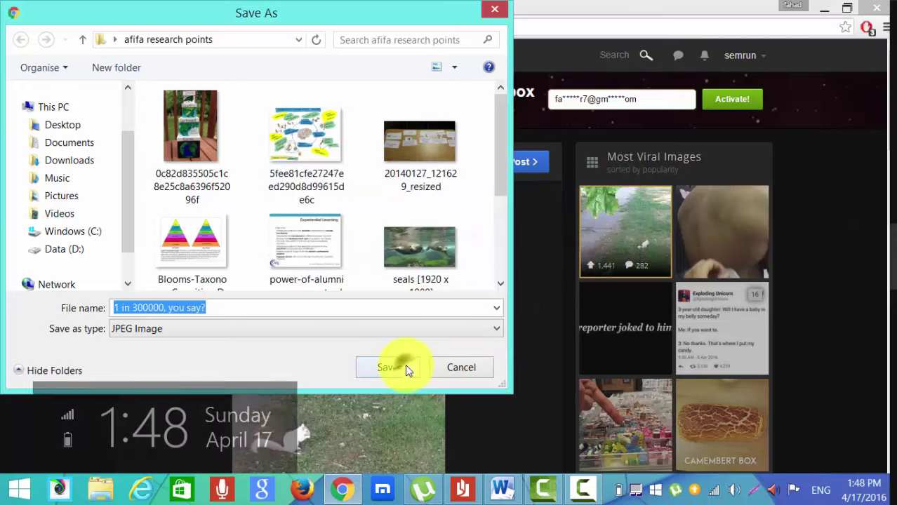
left_click(406, 366)
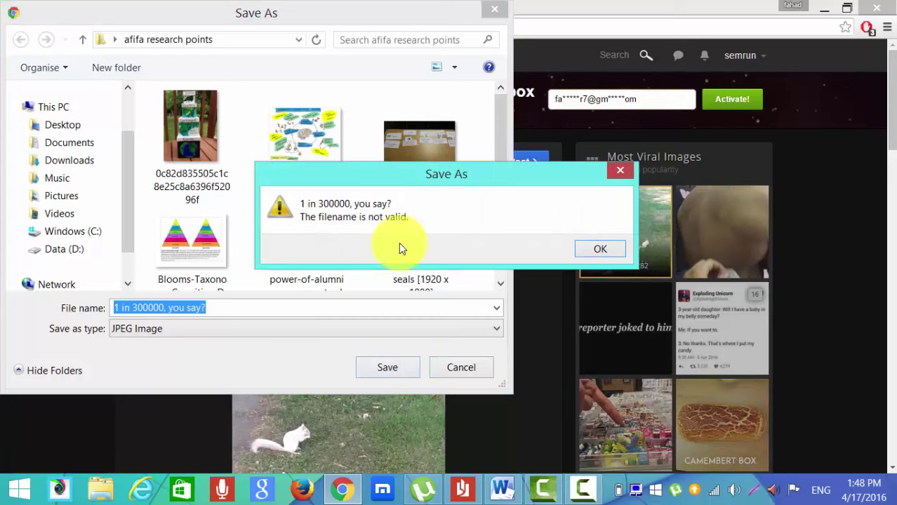
left_click(447, 329)
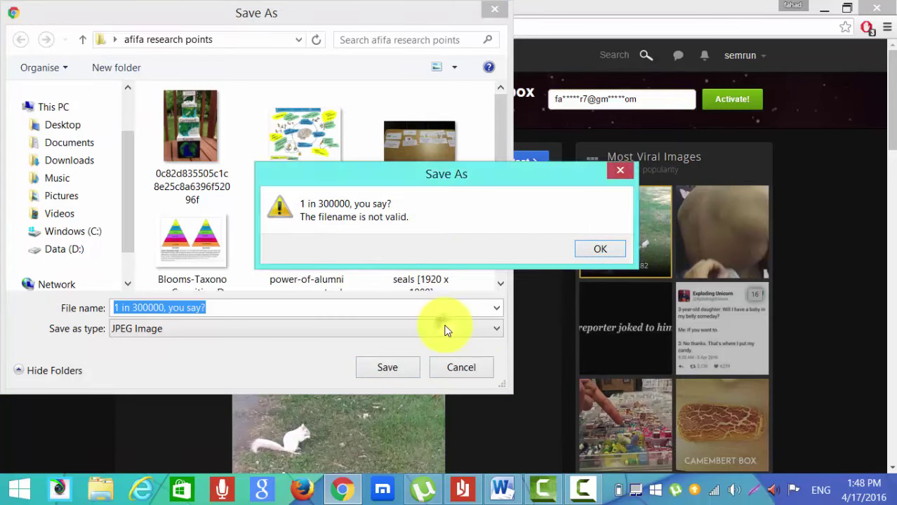
left_click(614, 249)
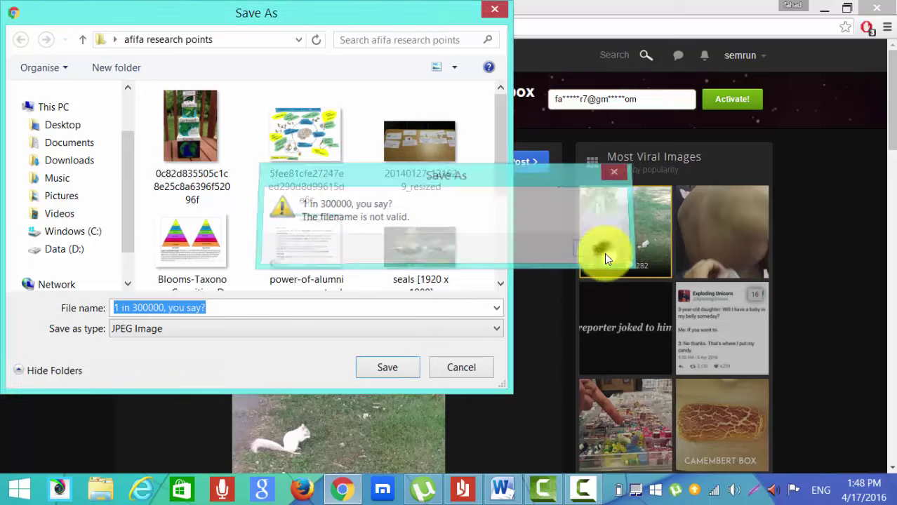
left_click(493, 331)
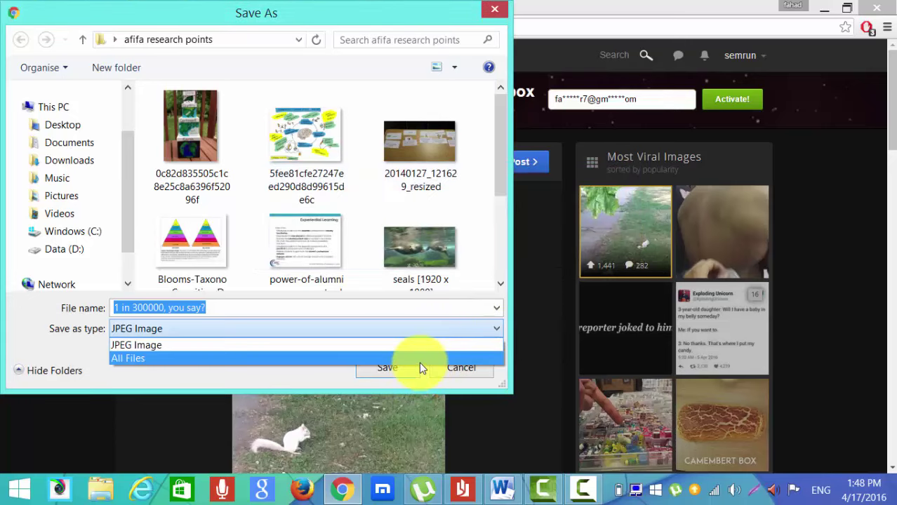
left_click(419, 362)
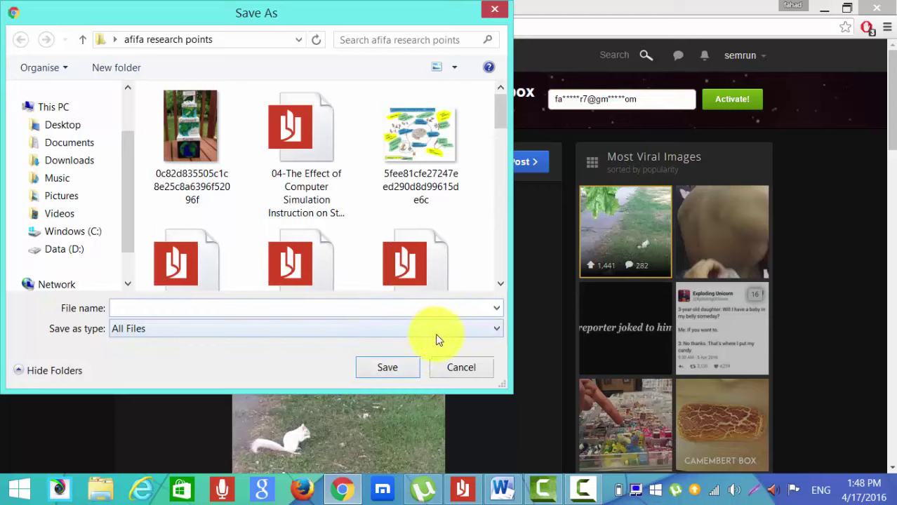
left_click(461, 330)
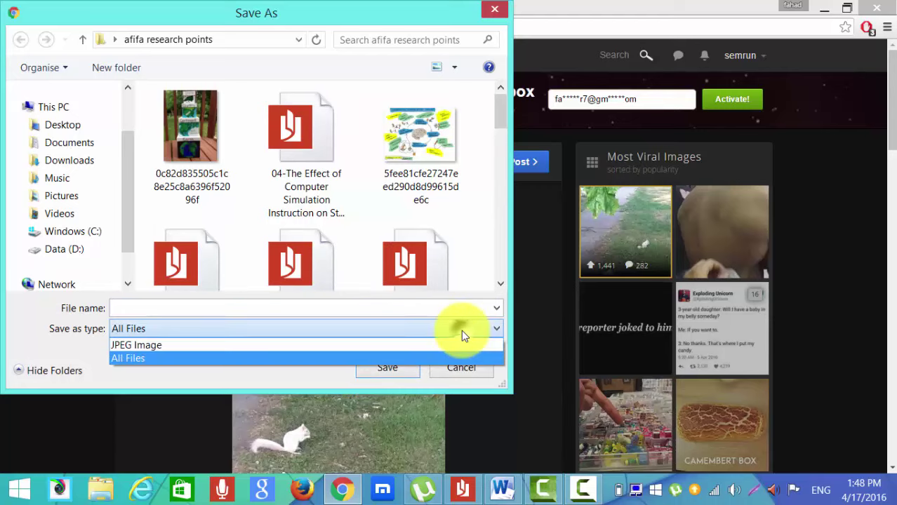
left_click(462, 330)
left_click(95, 127)
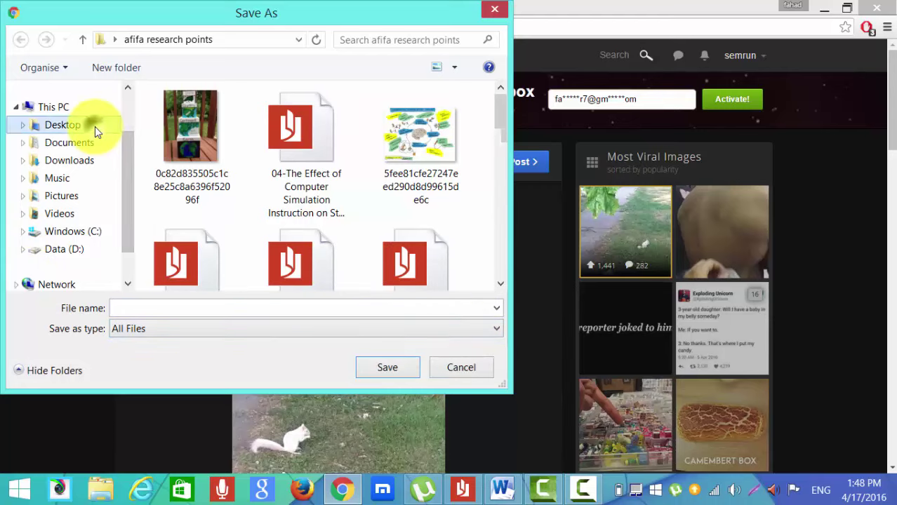
left_click(202, 309)
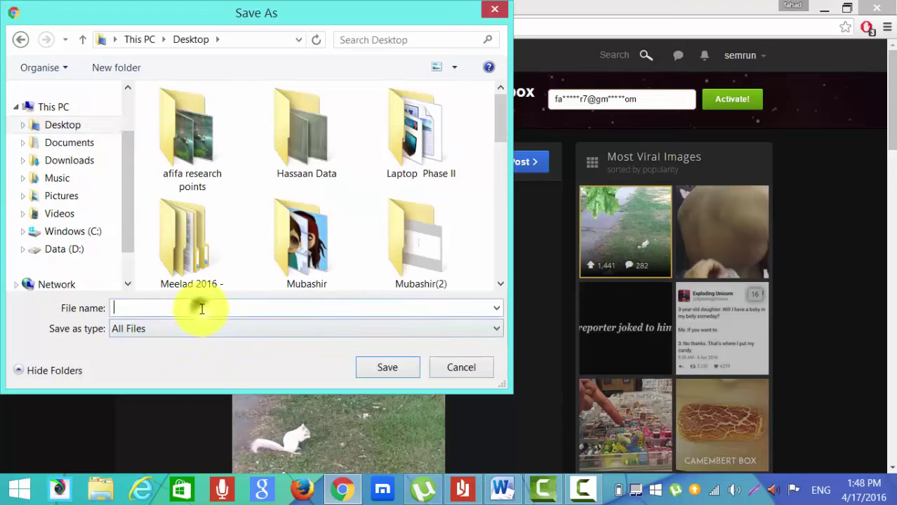
type("?")
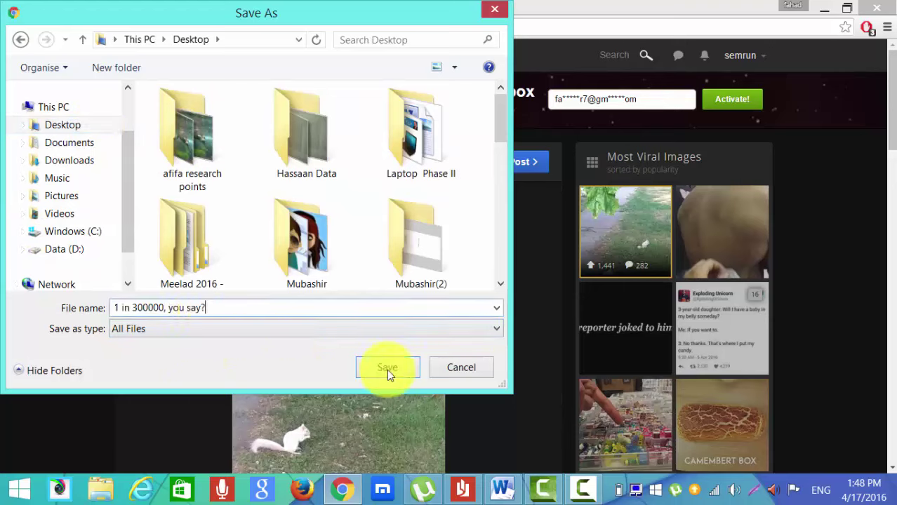
left_click(392, 372)
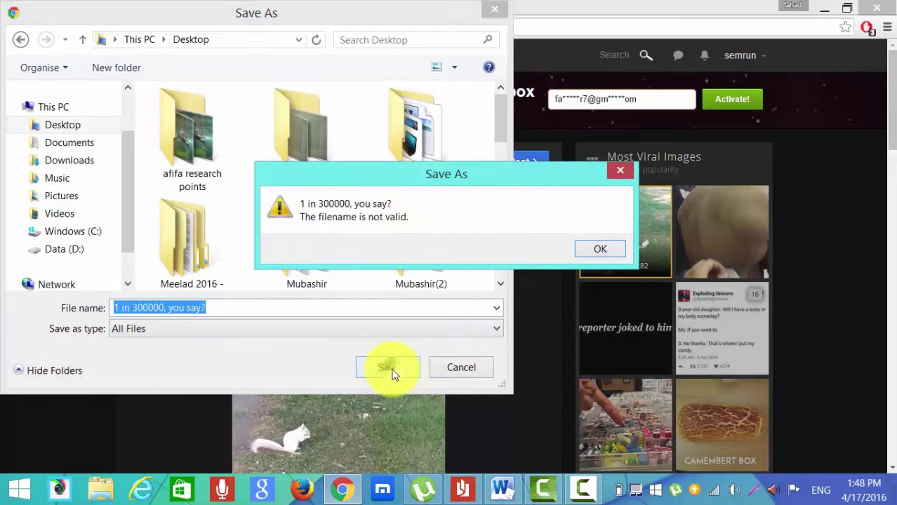
left_click(611, 247)
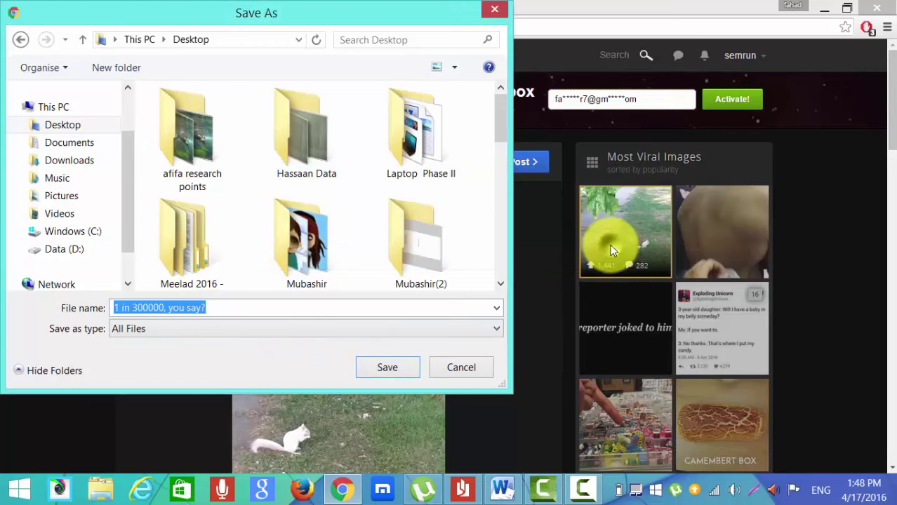
left_click(492, 13)
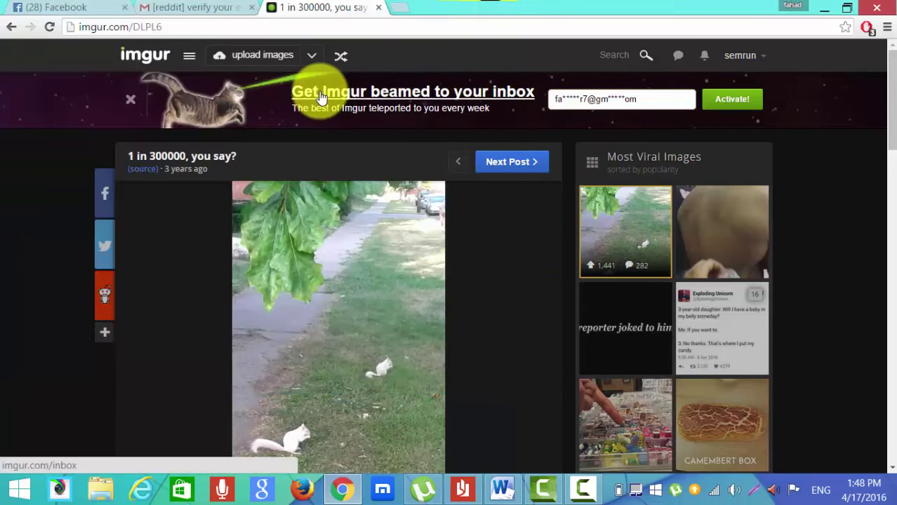
right_click(344, 321)
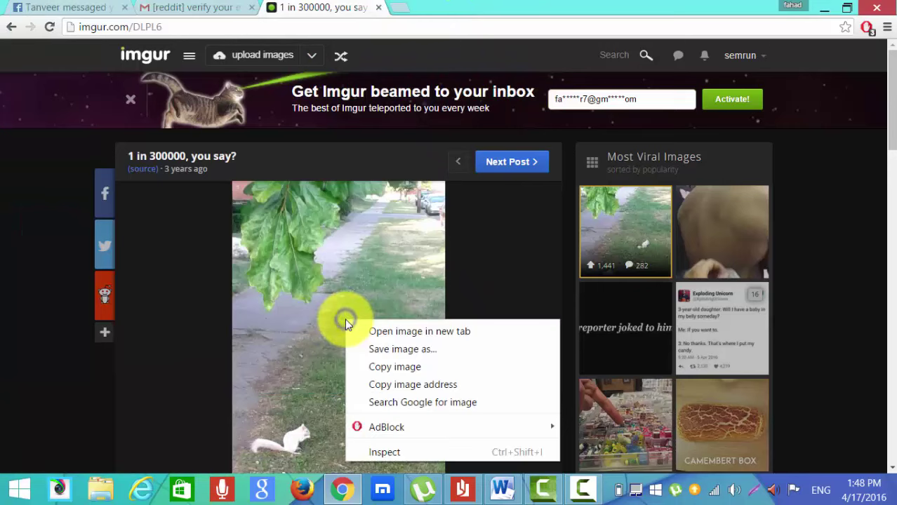
left_click(408, 349)
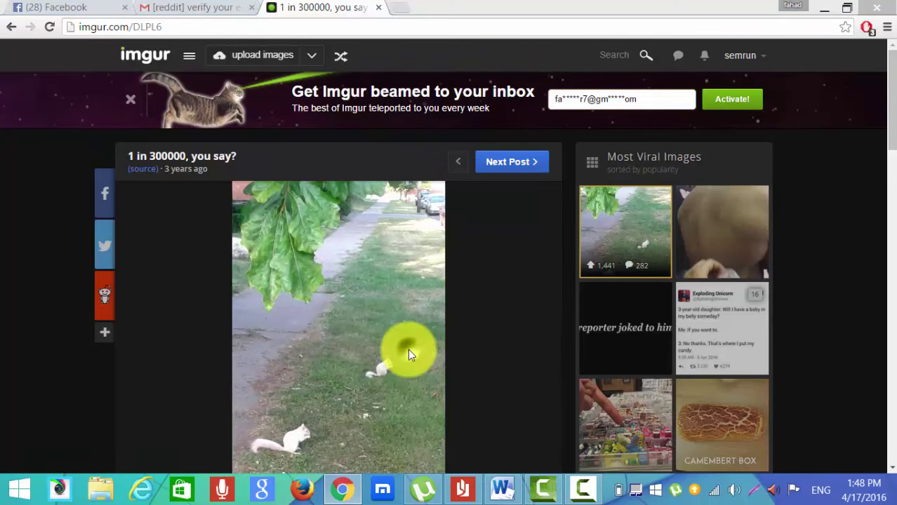
key("ctrl+v")
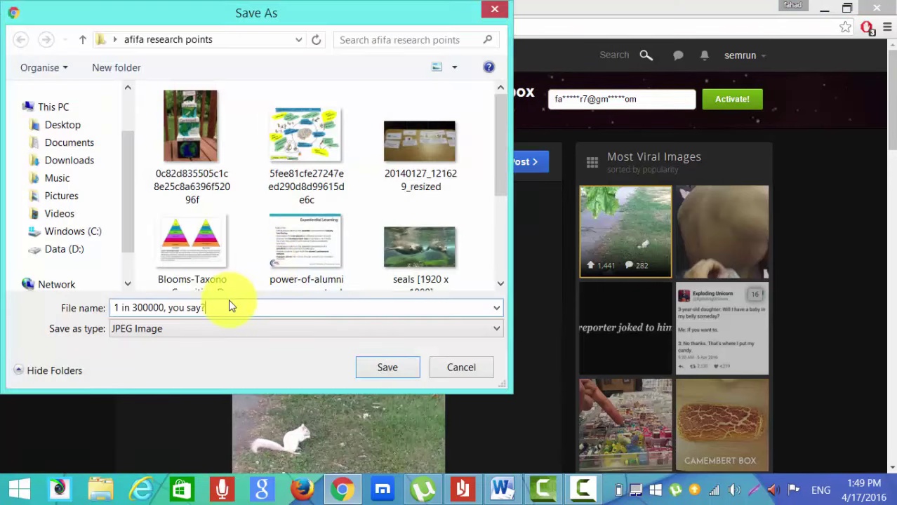
left_click(385, 372)
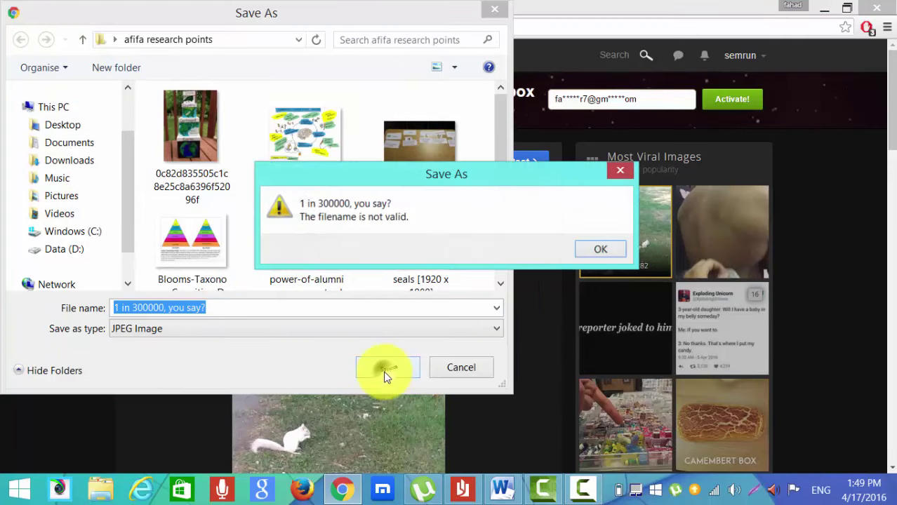
left_click(609, 254)
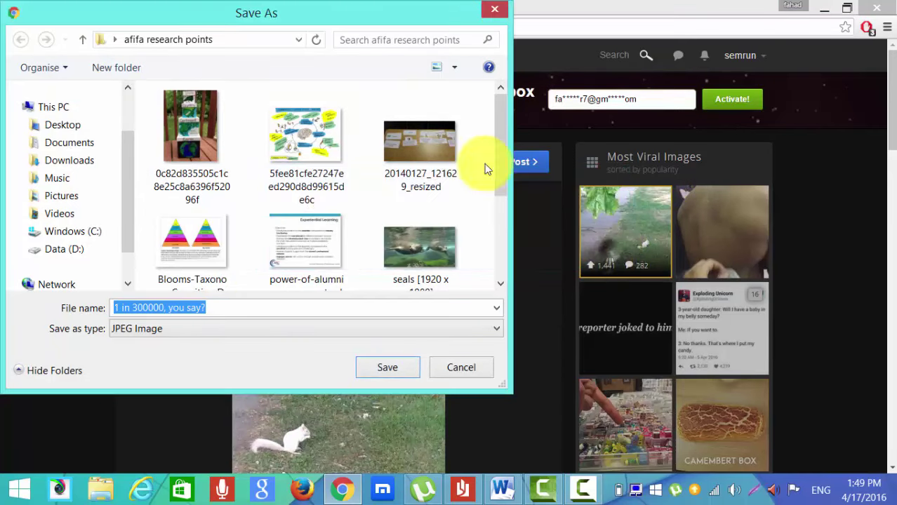
left_click(493, 9)
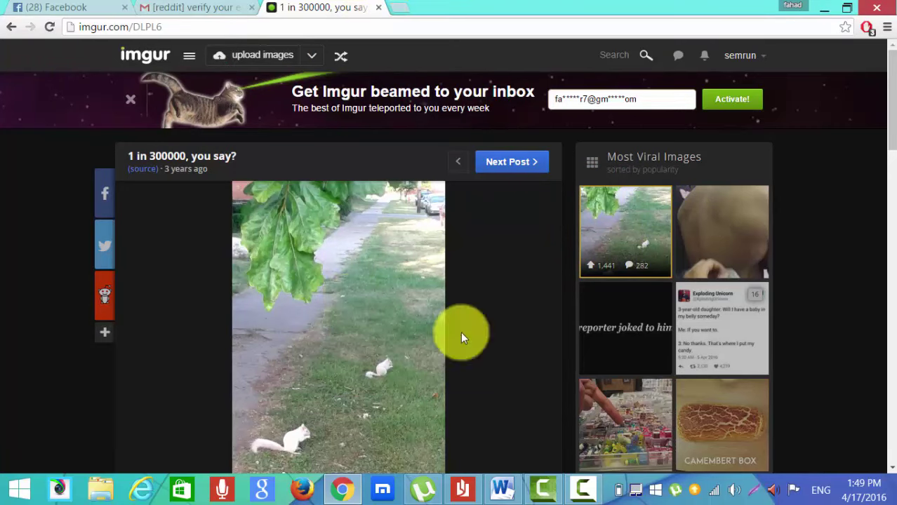
left_click(583, 490)
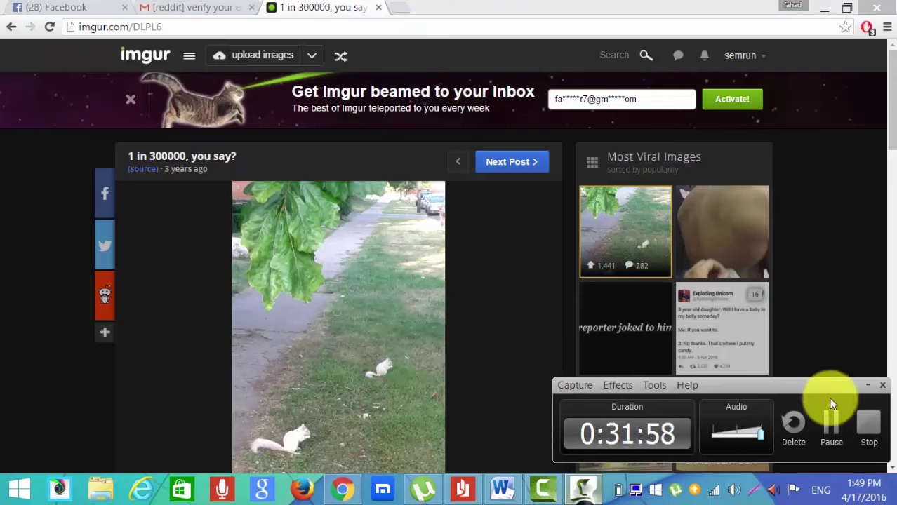
Step: Open a Reddit submit popup from the Share on Reddit button for the uploaded squirrel image
left_click(849, 421)
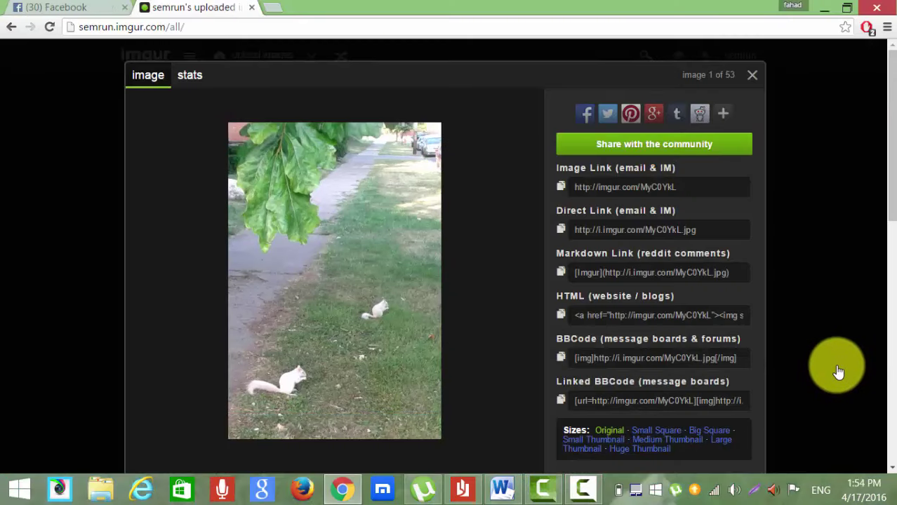
mouse_move(415, 250)
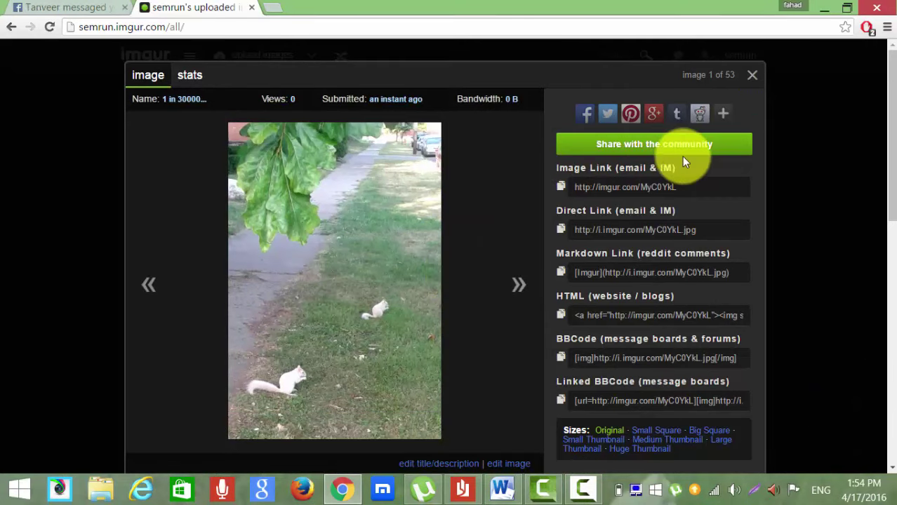
left_click(700, 118)
key("super+k")
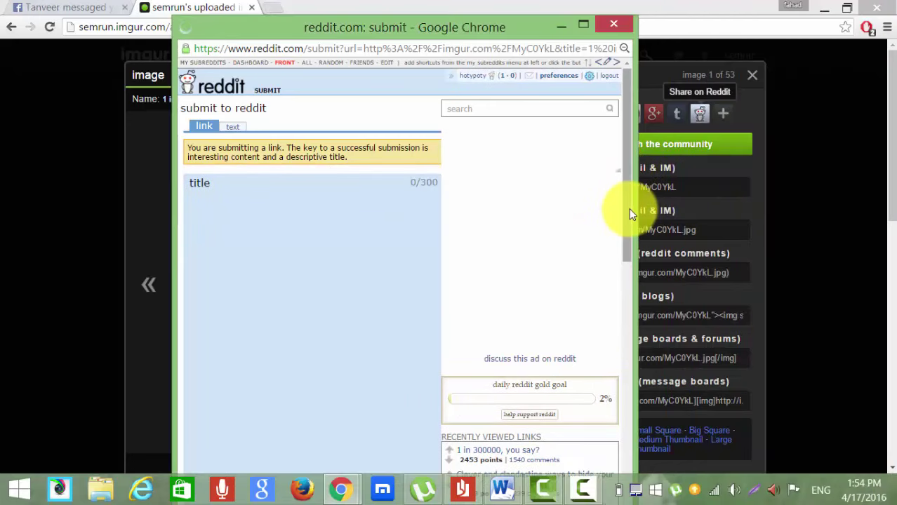
Step: Set the submission's target subreddit to pics
scroll(627, 208, "down", 3)
scroll(618, 325, "down", 2)
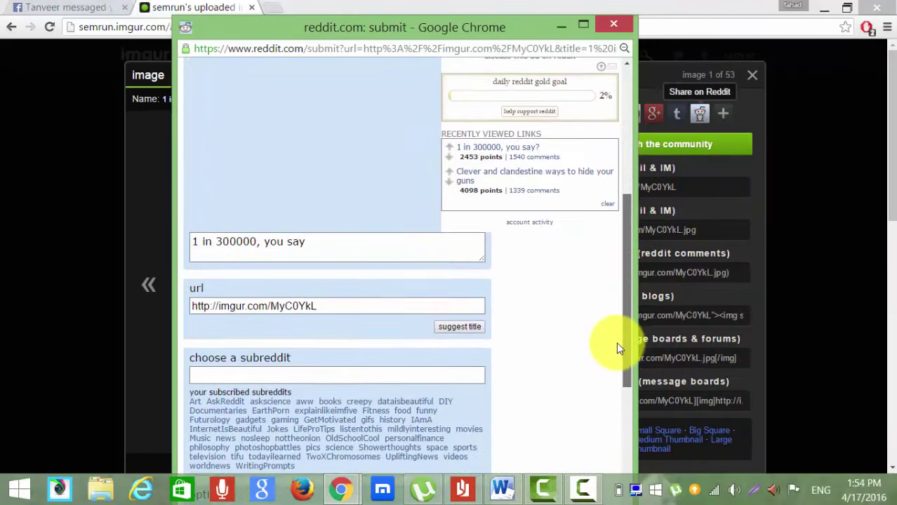
key("super+c")
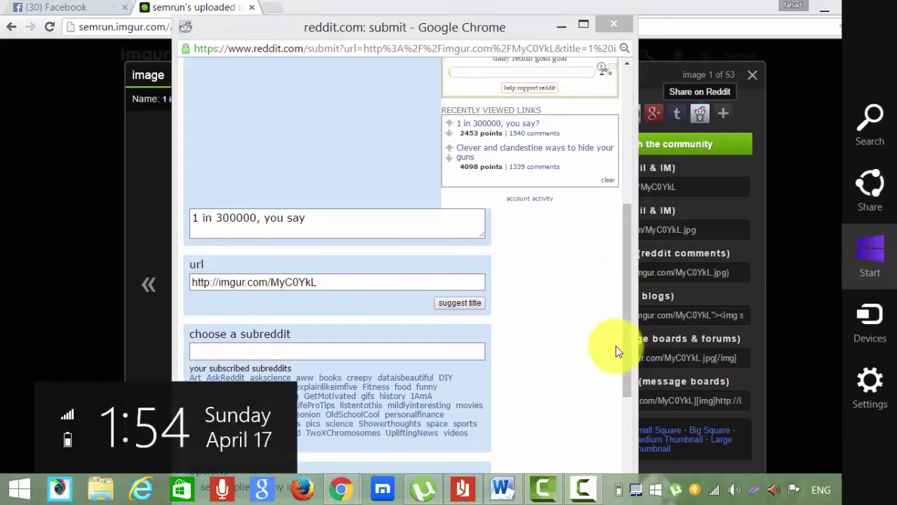
left_click(403, 354)
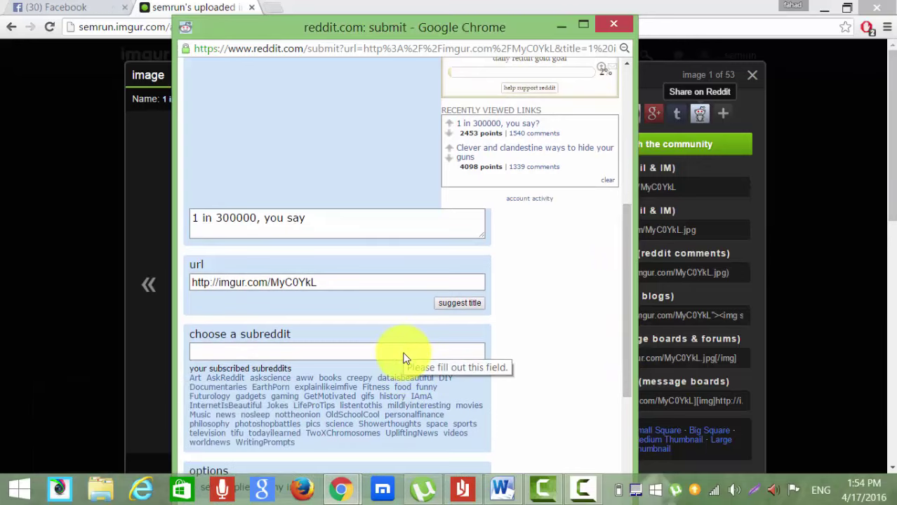
type("p")
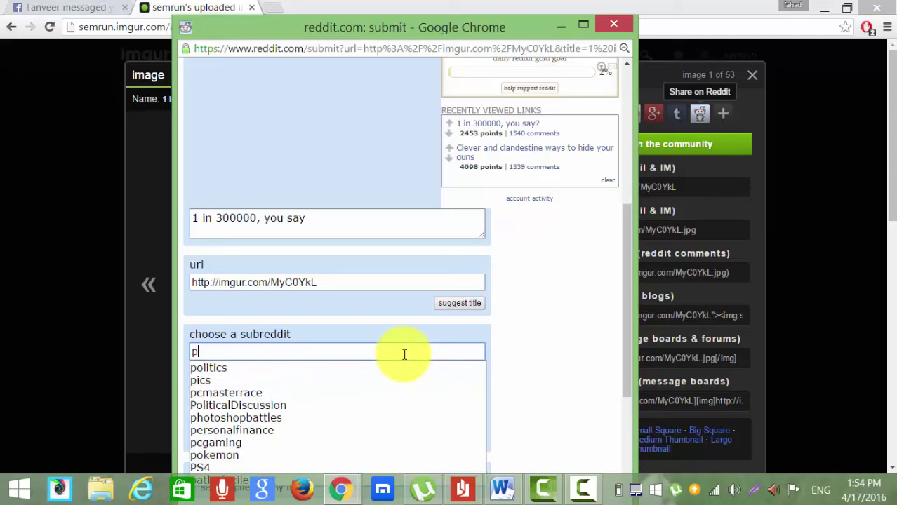
type("ics")
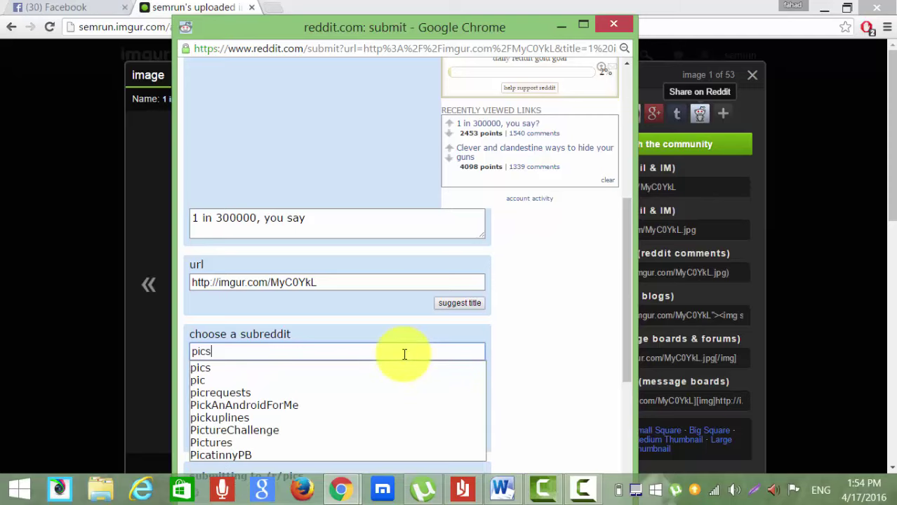
left_click(363, 368)
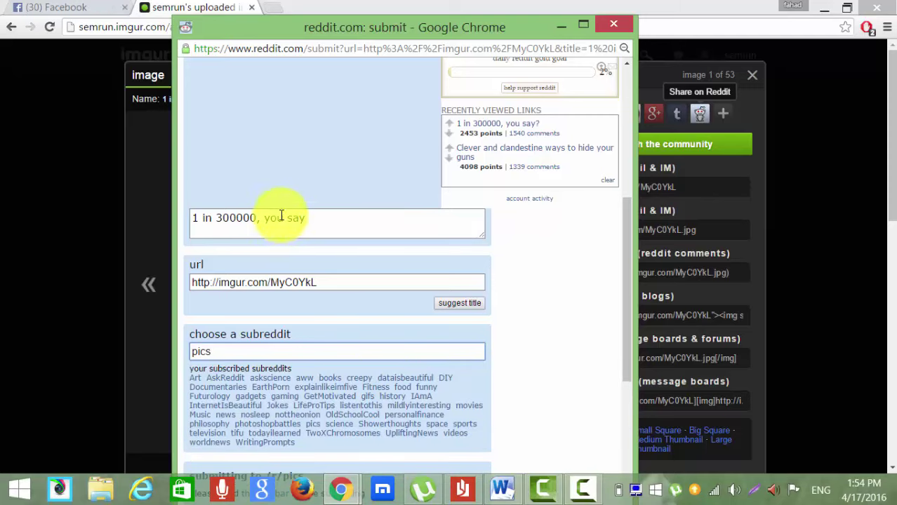
Step: Finish the title '1 in 300000, you say?', enter the captcha answer, and submit to r/pics
left_click(324, 217)
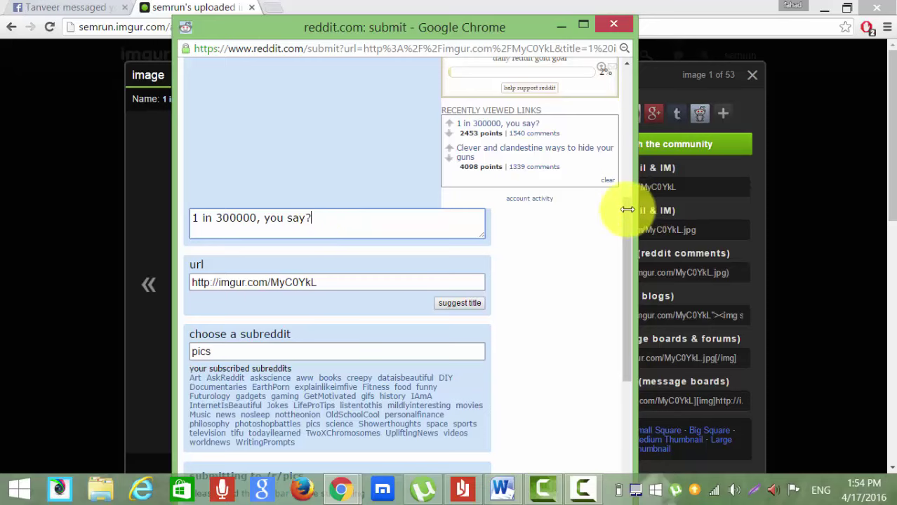
left_click_drag(625, 239, 624, 333)
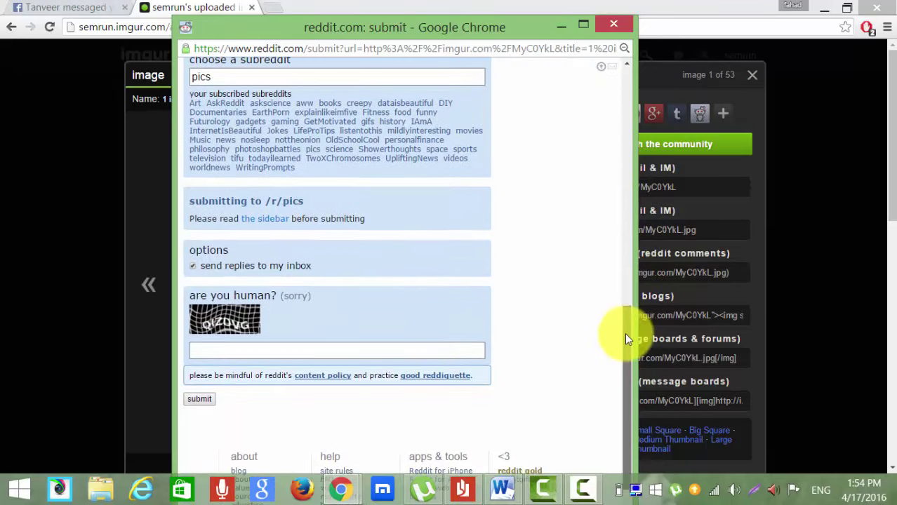
left_click(329, 353)
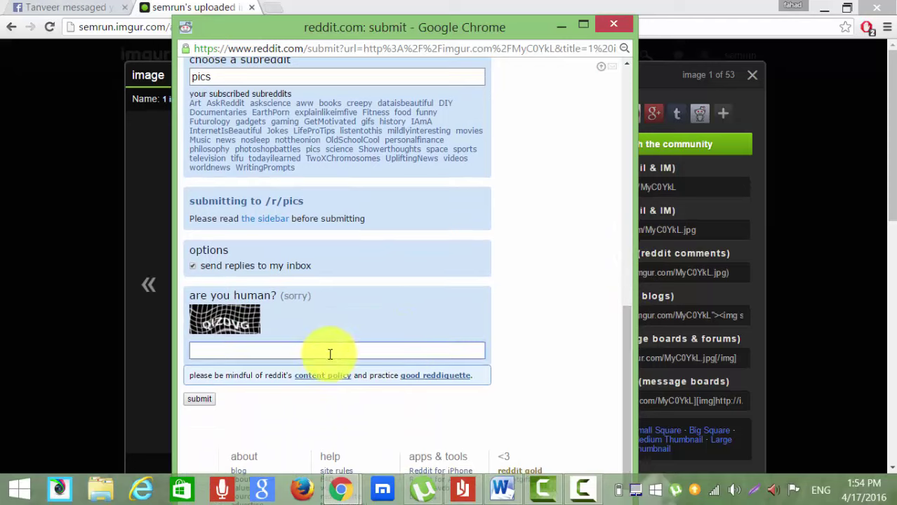
left_click(329, 354)
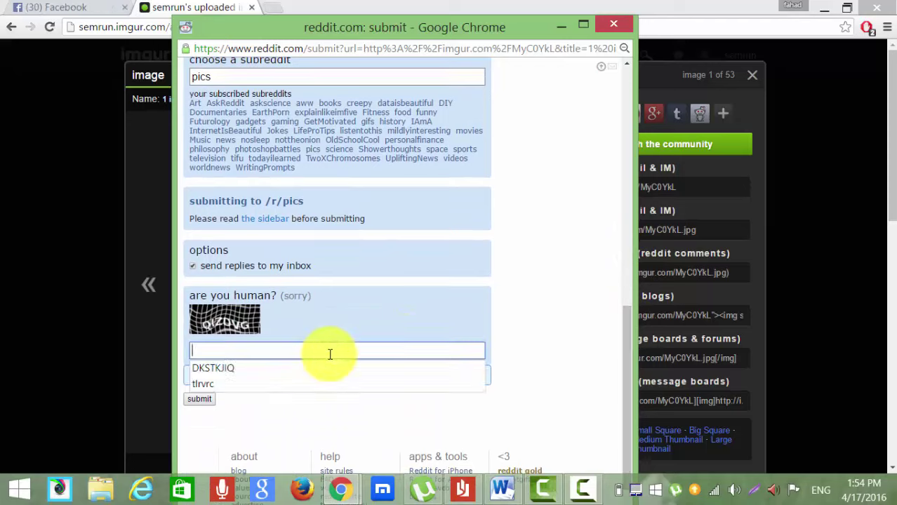
type("qi")
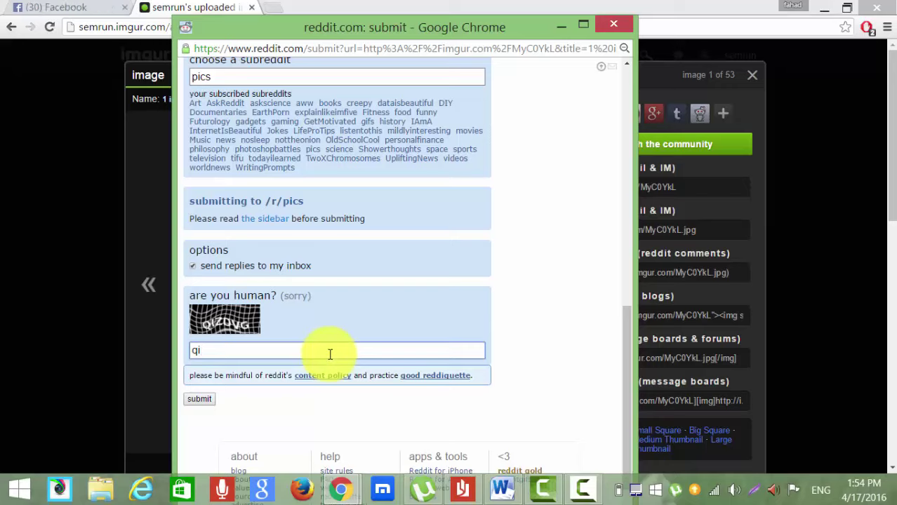
type("zdvg")
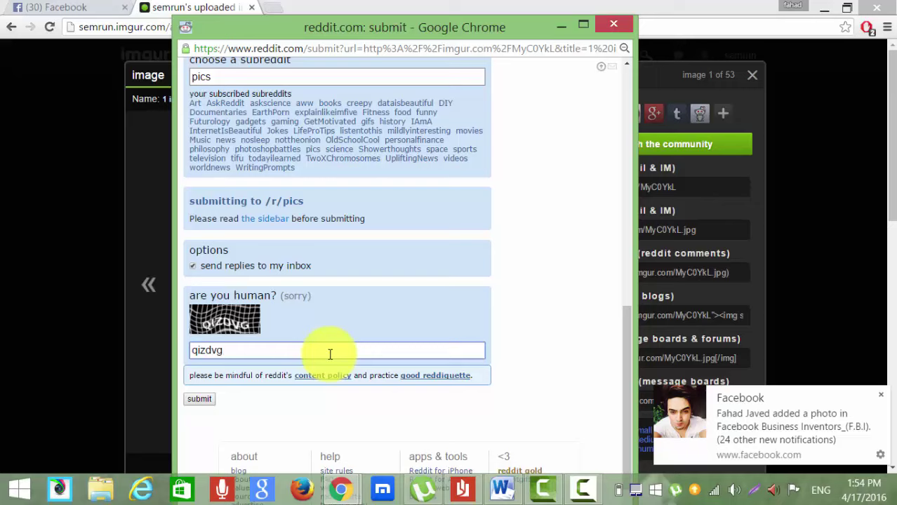
left_click(195, 400)
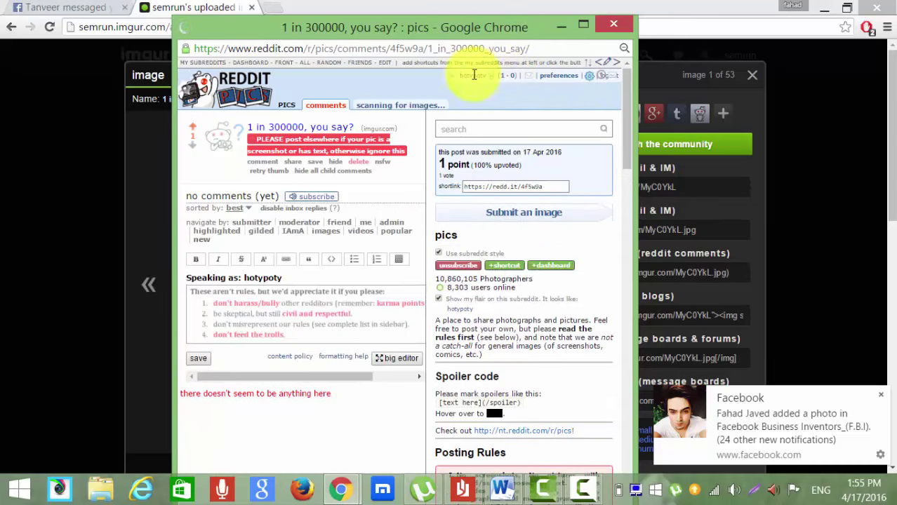
Step: Confirm the new r/pics post on the profile overview, then close the Reddit popup
left_click(469, 76)
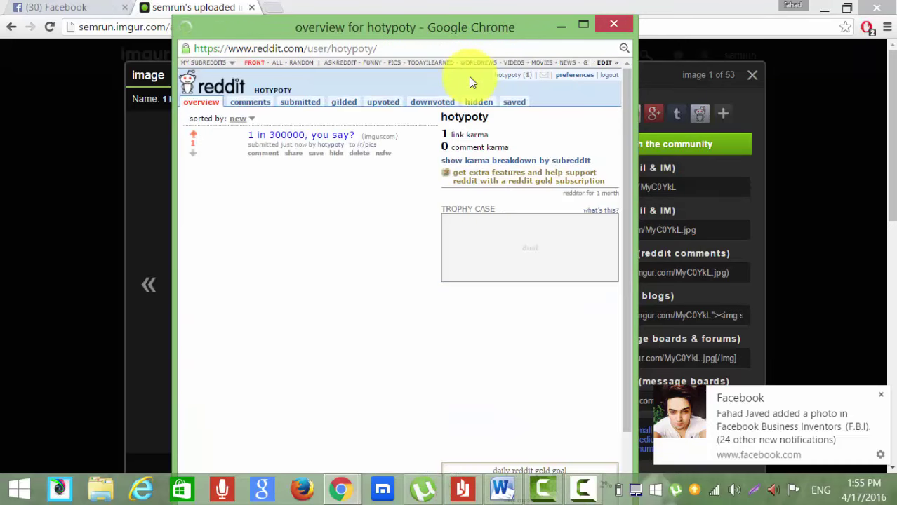
left_click(615, 22)
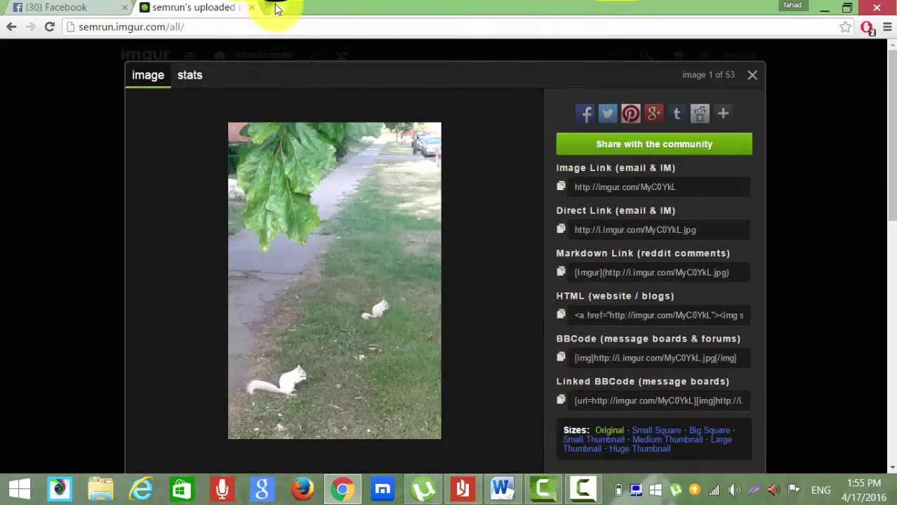
left_click(276, 8)
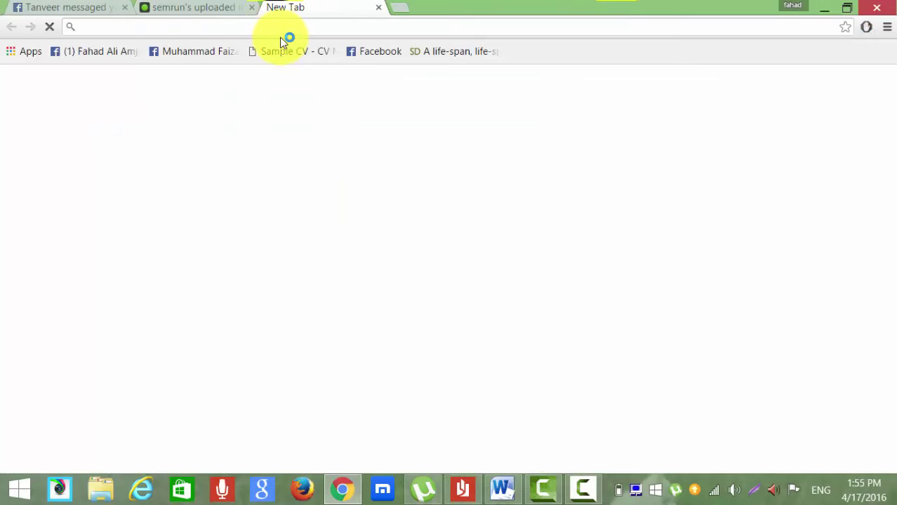
type("reddit.com/r/wallpaper")
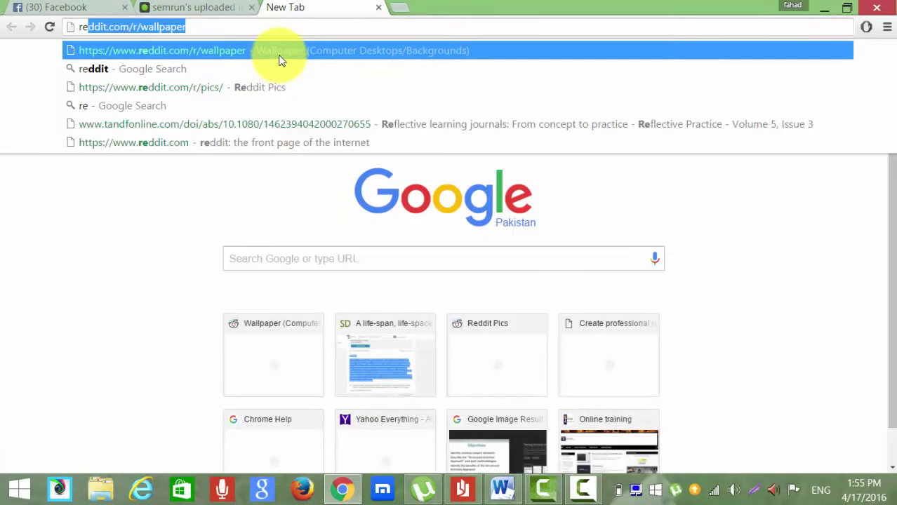
left_click(247, 143)
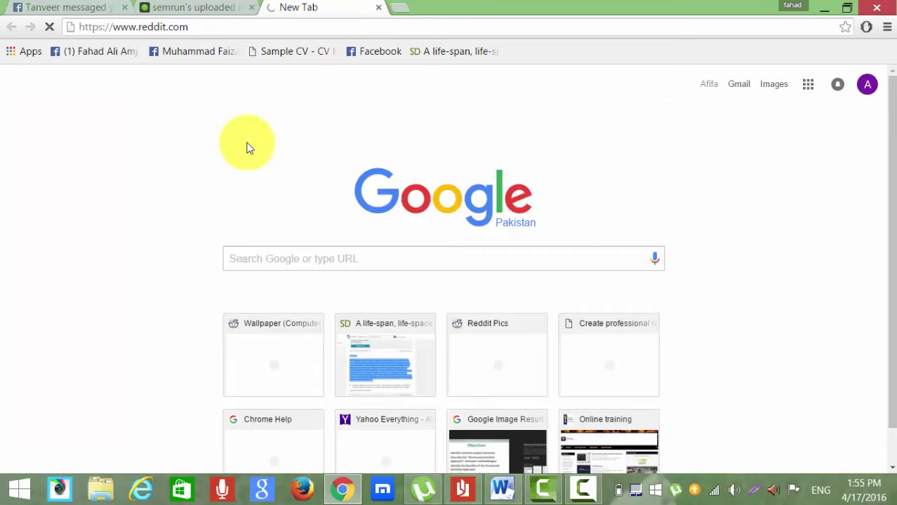
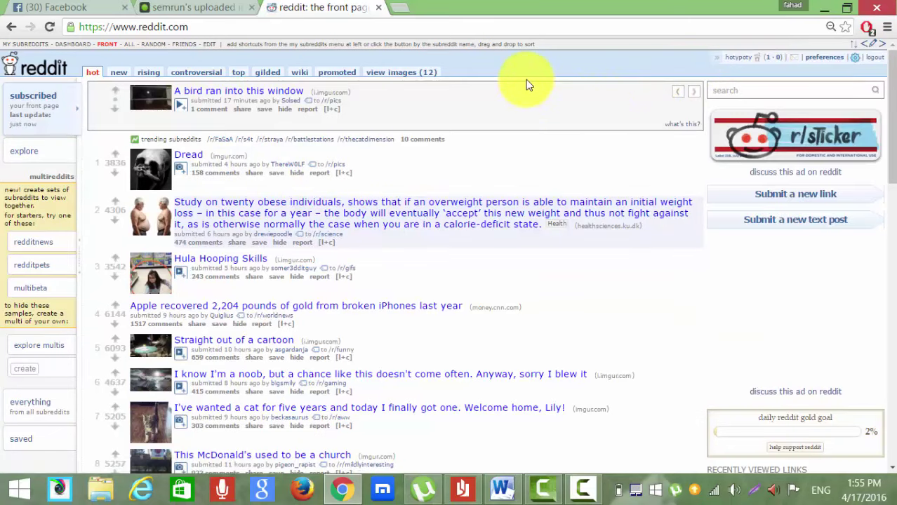
Step: From your profile, go to r/pics and sort it by new to find '1 in 300000, you say?'
left_click(738, 59)
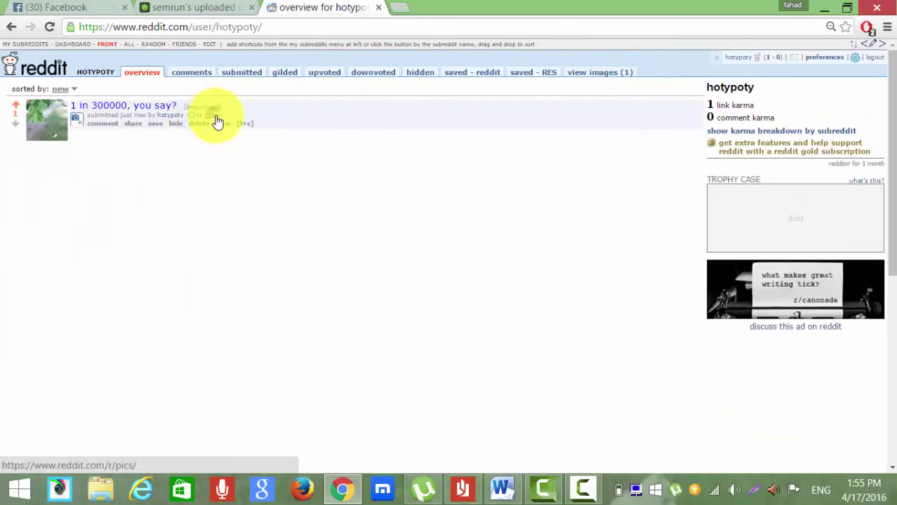
left_click(215, 117)
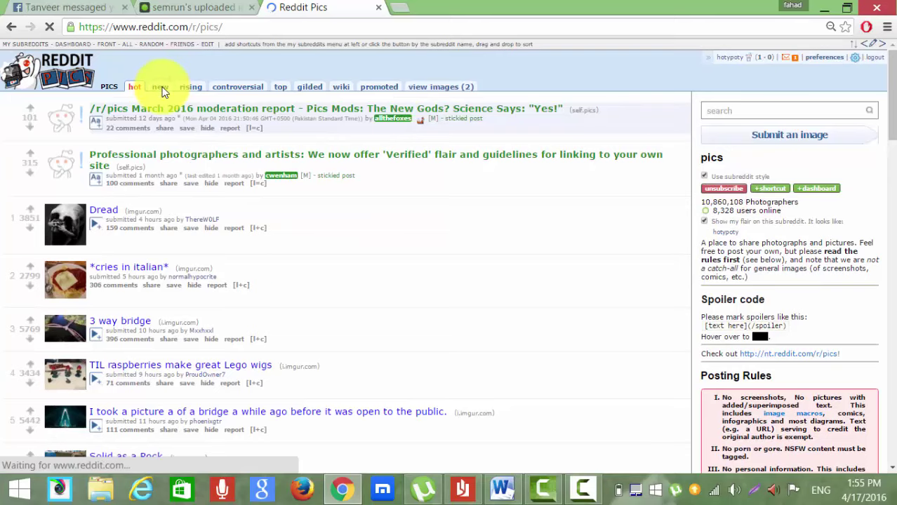
left_click(161, 88)
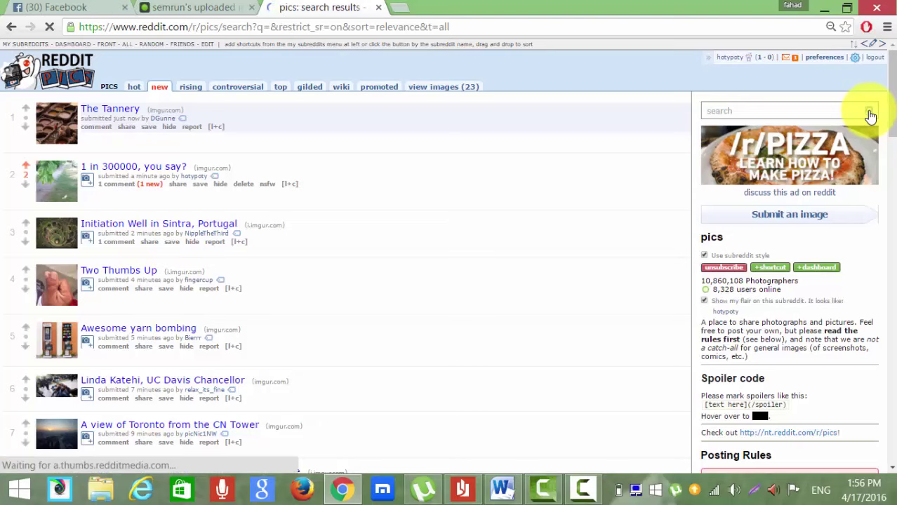
Step: Dismiss the stray Windows panels and open the three-year-old '1 in 300000, you say?' post with 2,455 points
key("super+k")
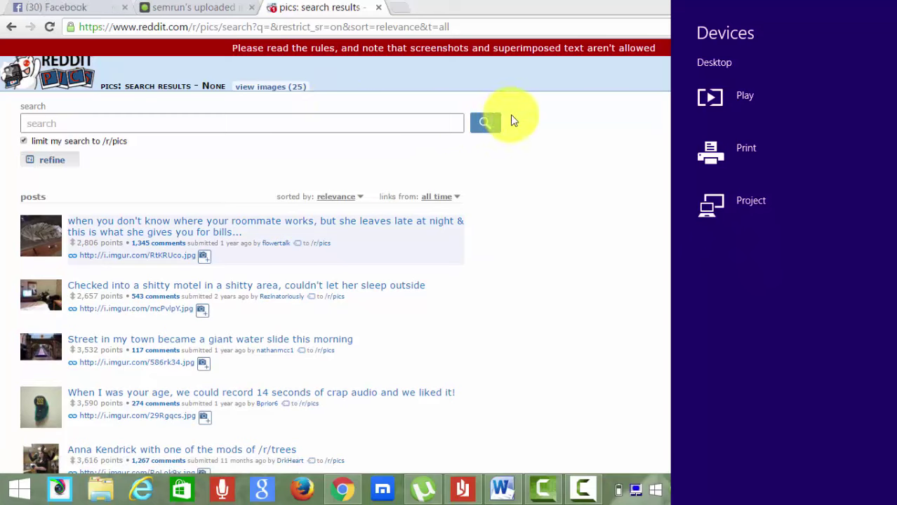
left_click(598, 242)
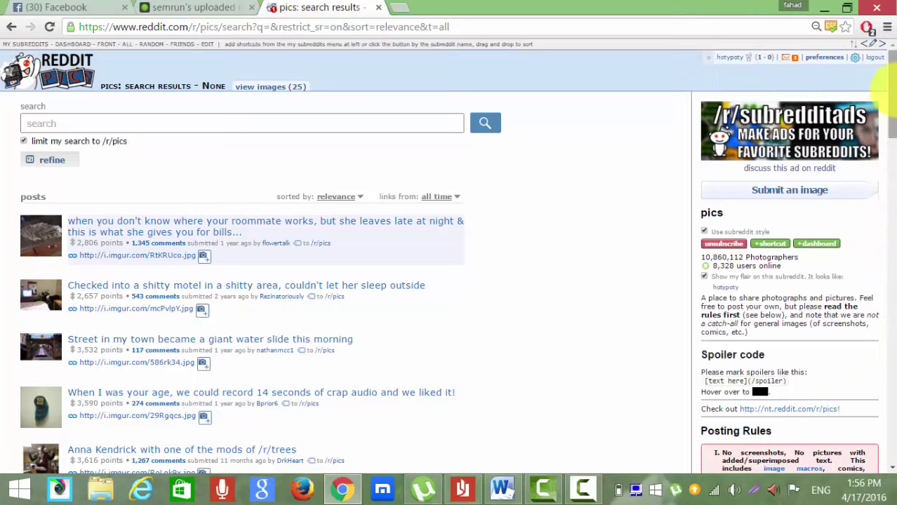
scroll(889, 135, "down", 3)
scroll(890, 141, "down", 4)
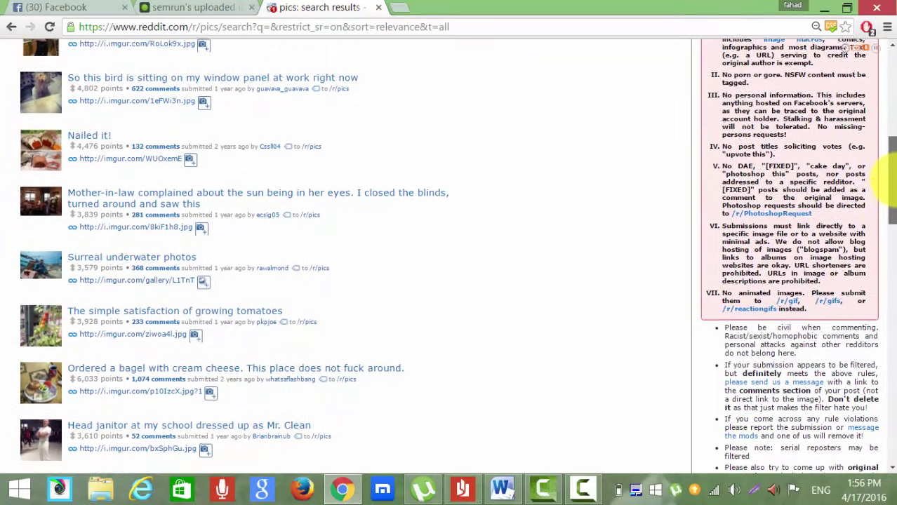
scroll(889, 182, "down", 5)
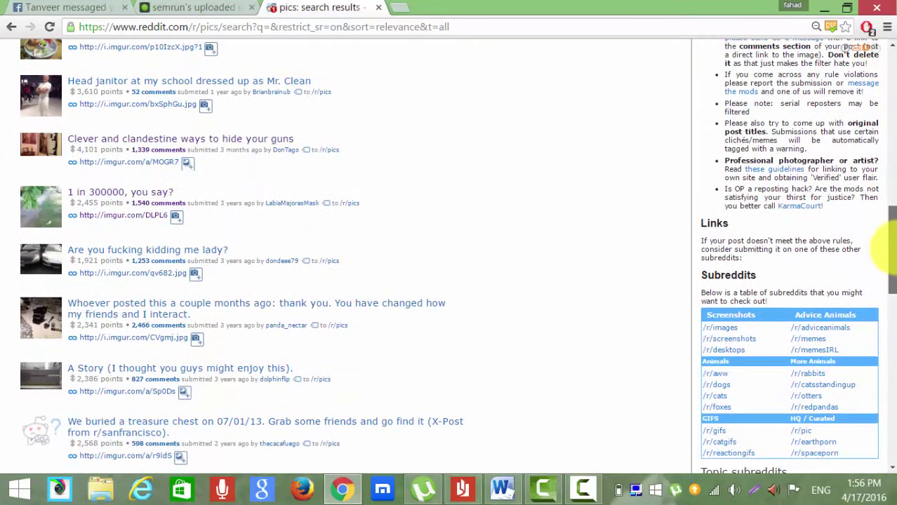
left_click_drag(892, 263, 889, 268)
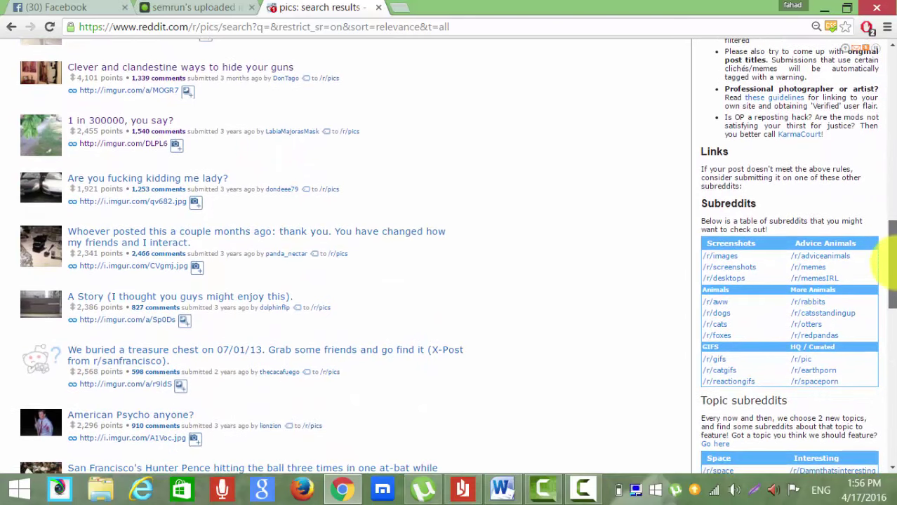
scroll(890, 267, "up", 1)
key("super+c")
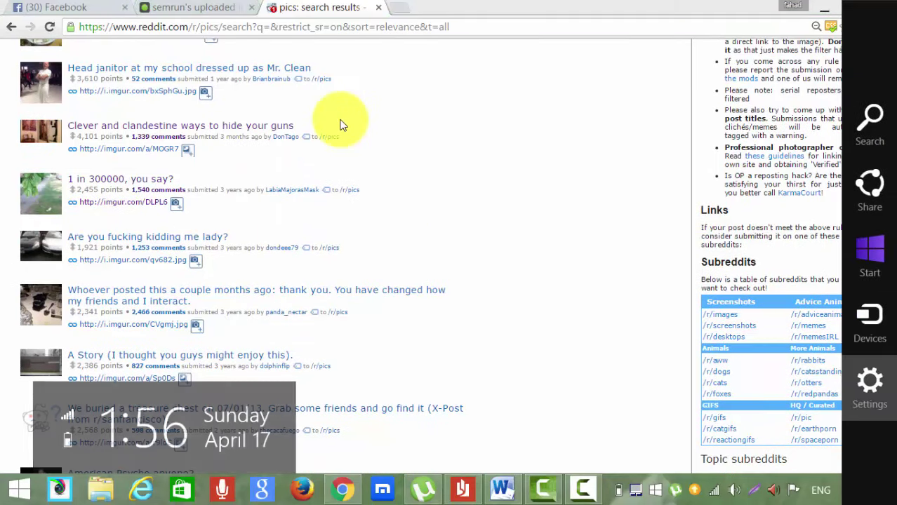
key("Return")
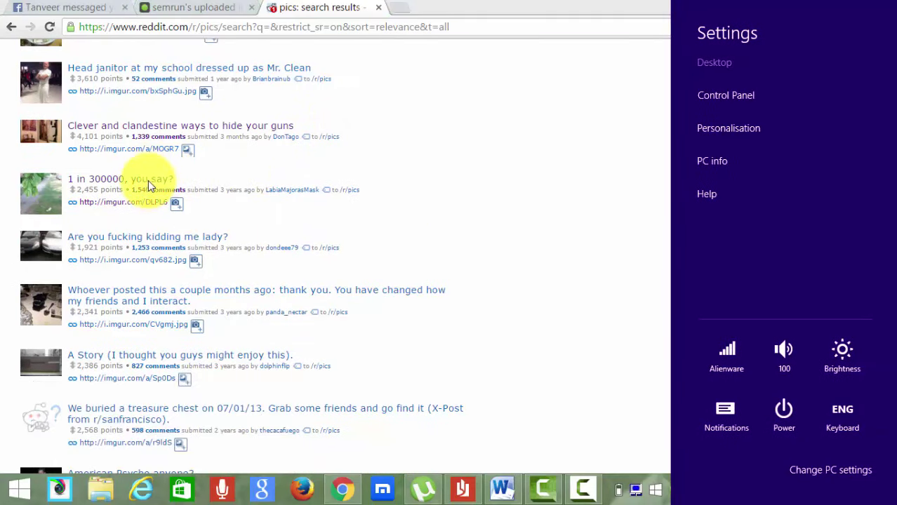
key("Escape")
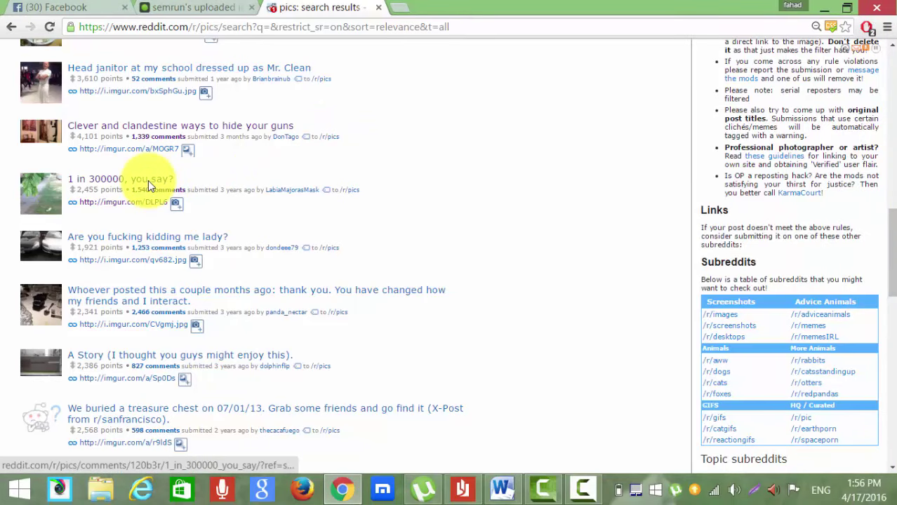
left_click(149, 186)
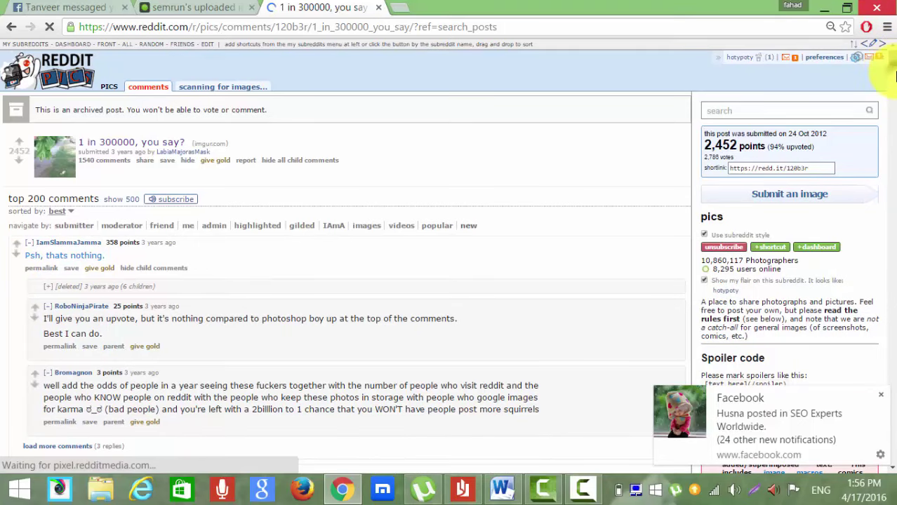
Step: Read the original post's comments, select the deleted user's squirrel comment, then return to your profile
scroll(871, 91, "down", 5)
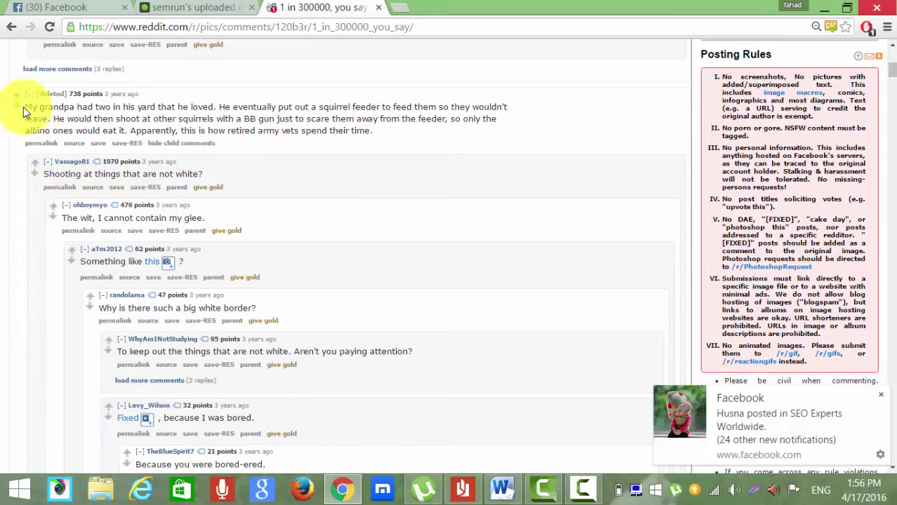
left_click_drag(23, 107, 378, 136)
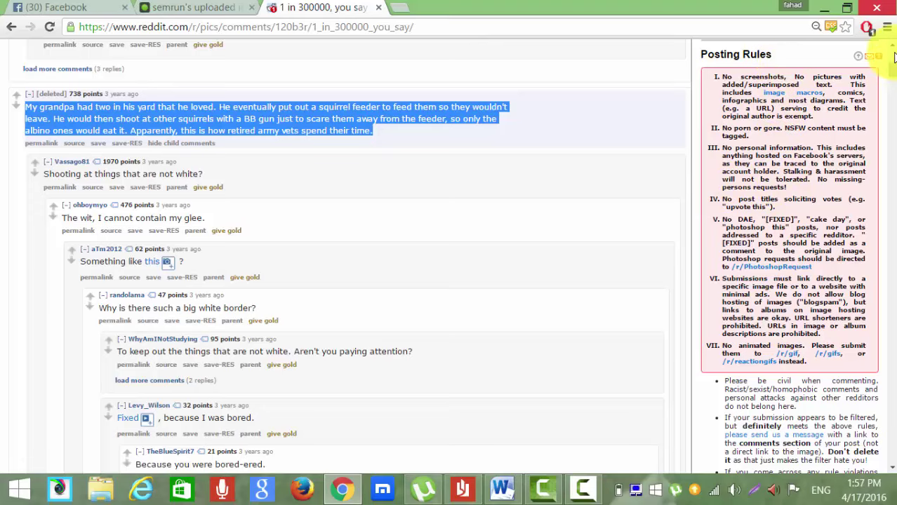
left_click_drag(892, 68, 892, 49)
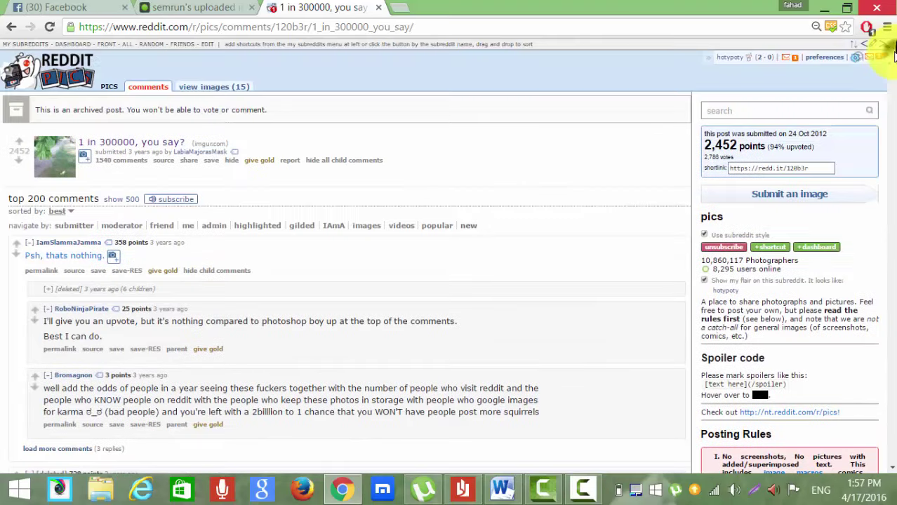
left_click(727, 62)
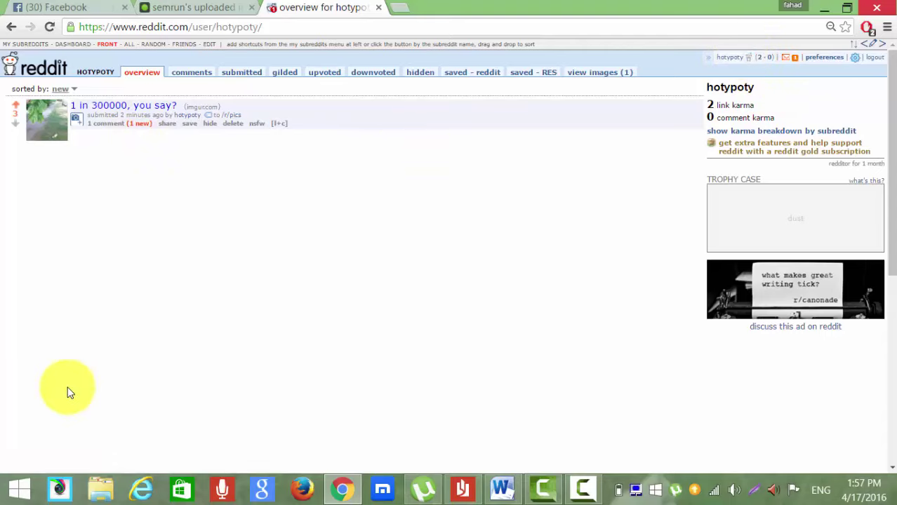
left_click(502, 489)
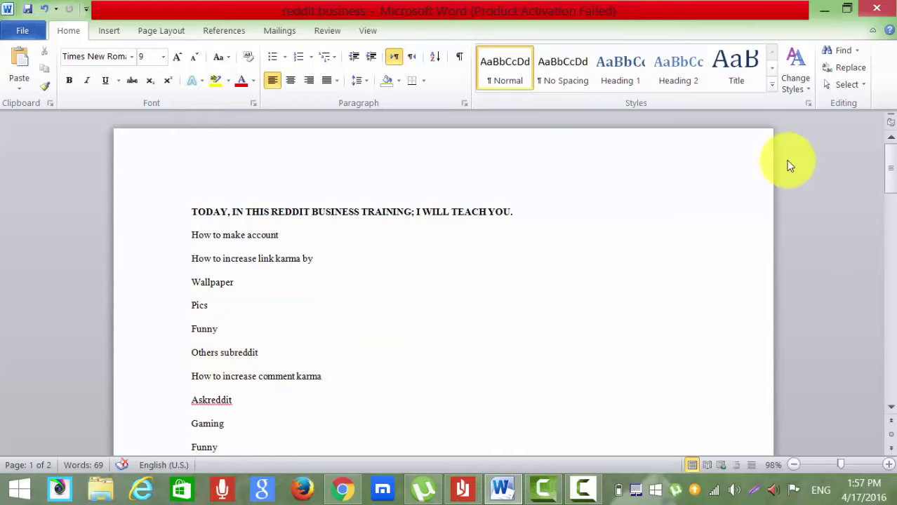
left_click(826, 10)
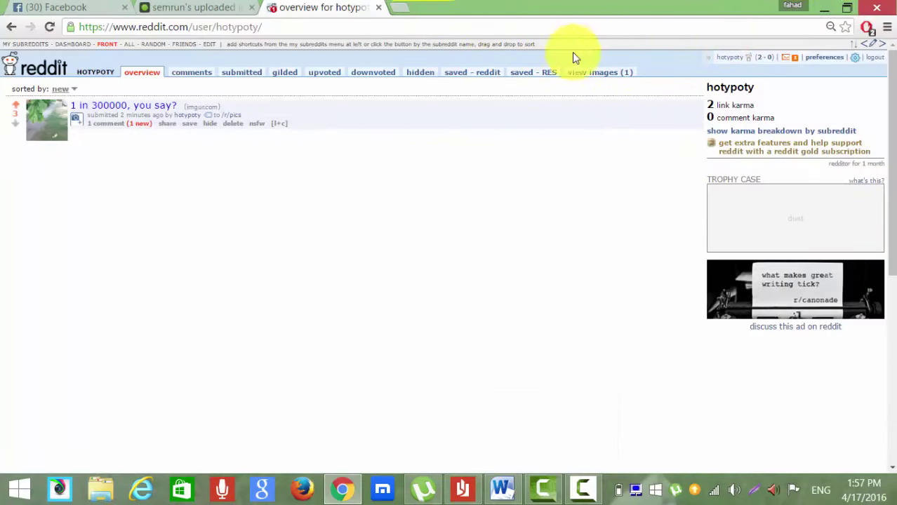
Step: Open the RES account switcher and its settings, then close them again
left_click(750, 60)
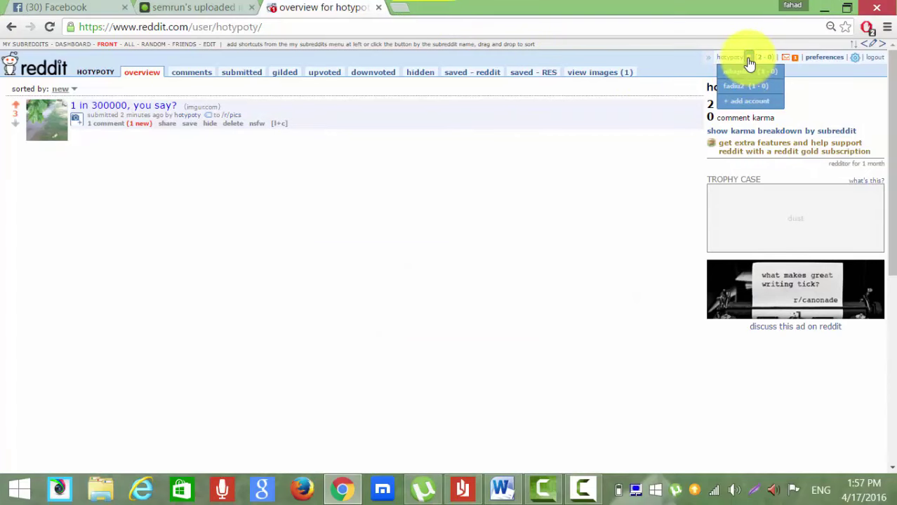
left_click(750, 63)
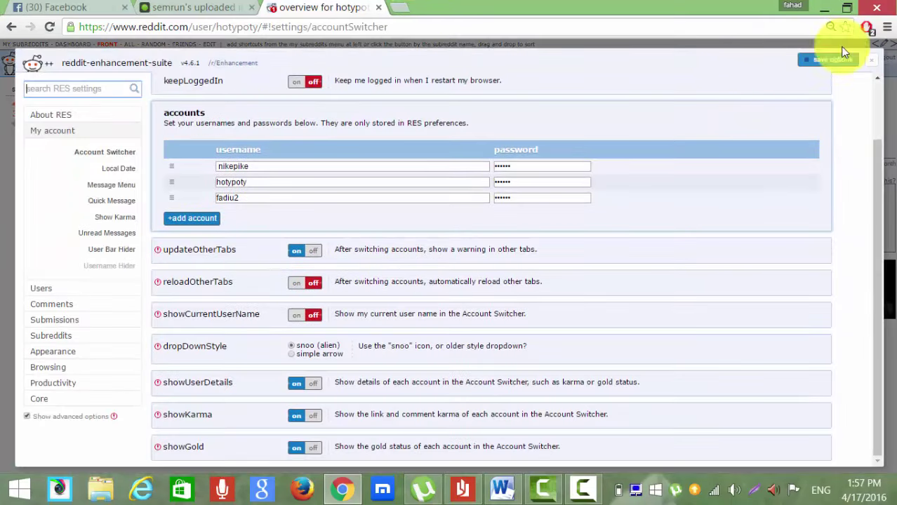
left_click(872, 62)
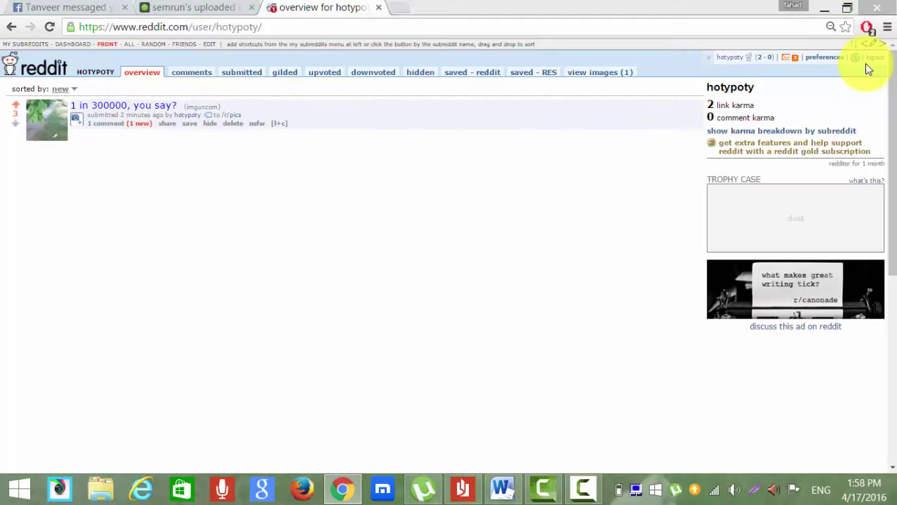
mouse_move(867, 64)
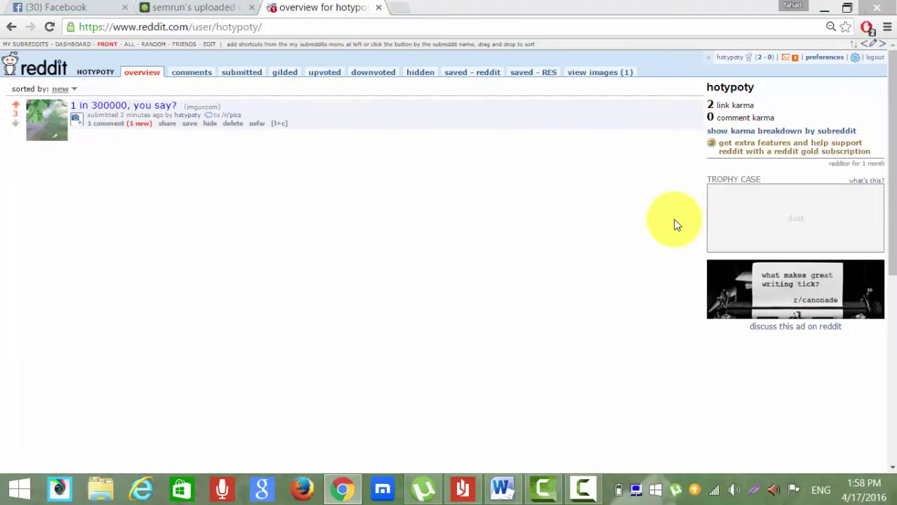
key("super+c")
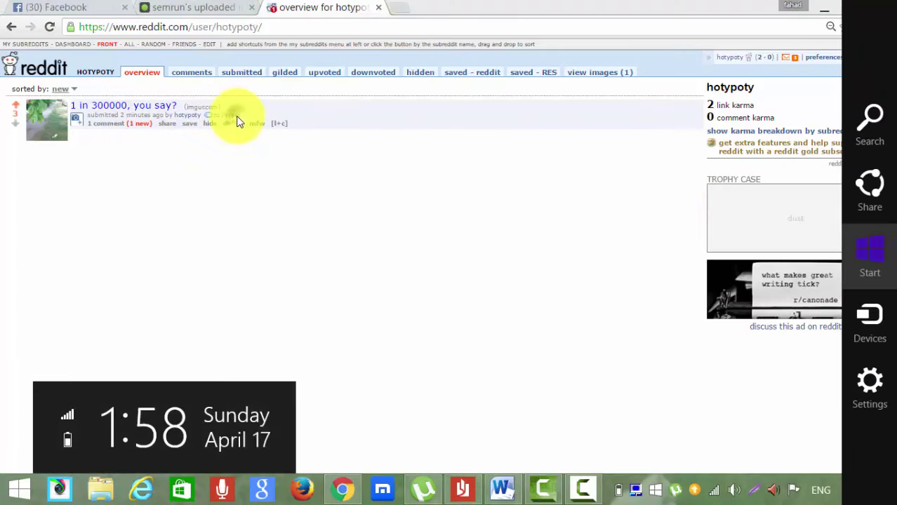
Step: Go to r/pics and replace 'pics' in the address with 'catloaf'
left_click(236, 118)
left_click(236, 120)
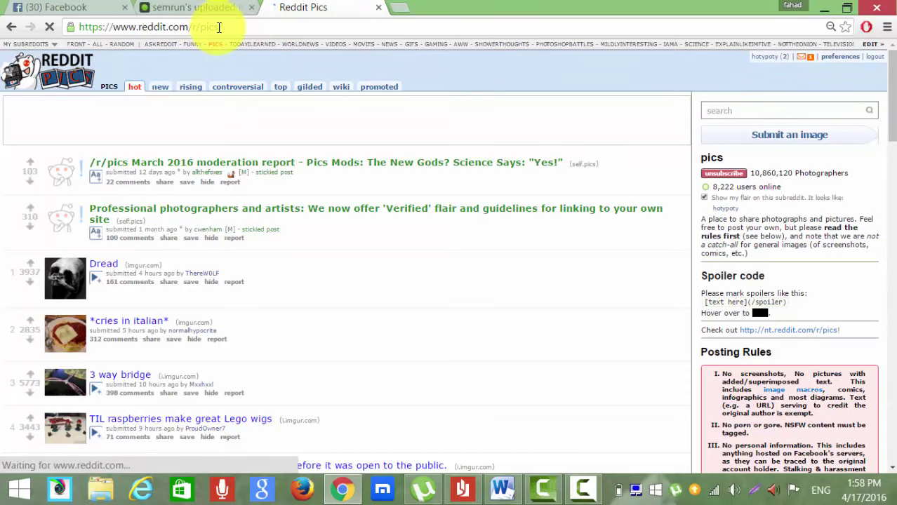
left_click_drag(215, 26, 201, 28)
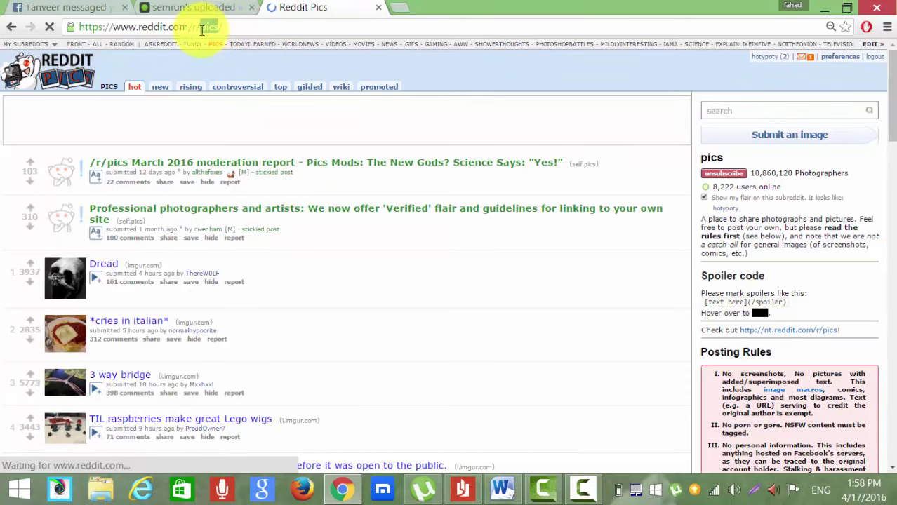
type("c")
type("atl")
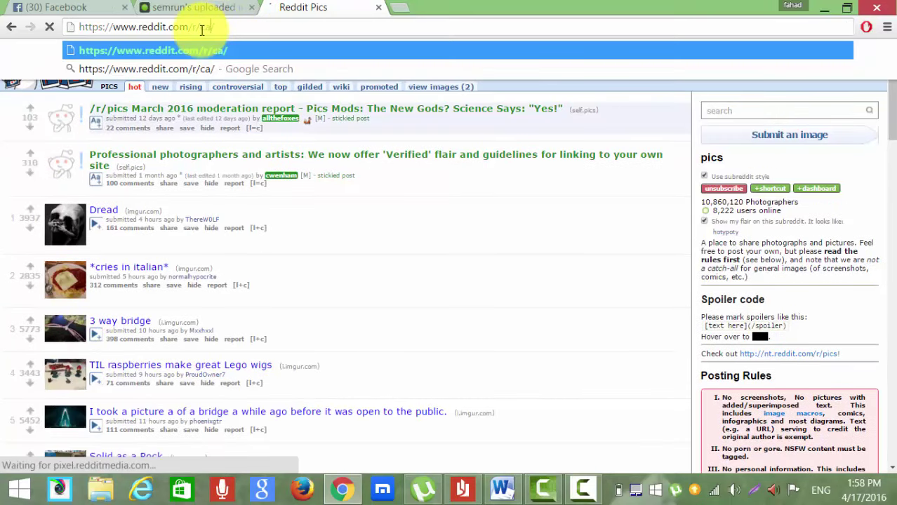
type("oa")
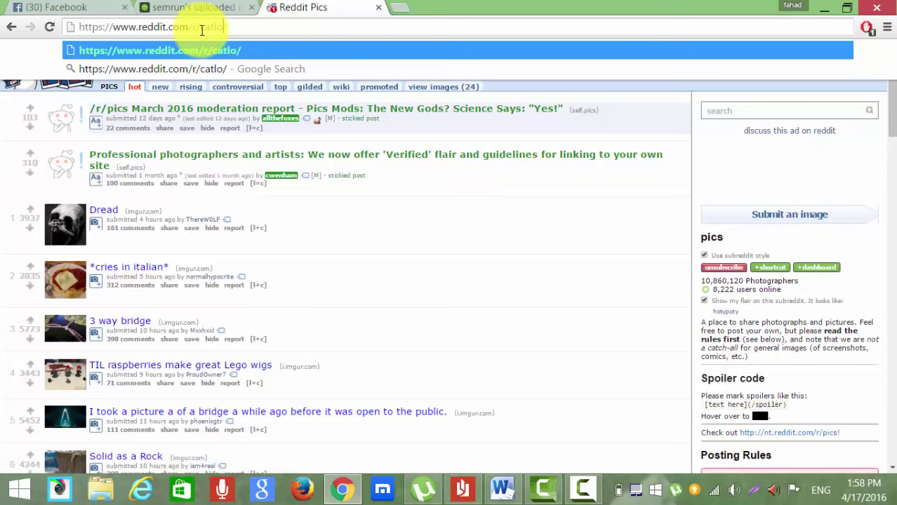
type("f")
Step: Load r/catloaf, switch to the other saved account, and bring the Word business outline forward
key("Return")
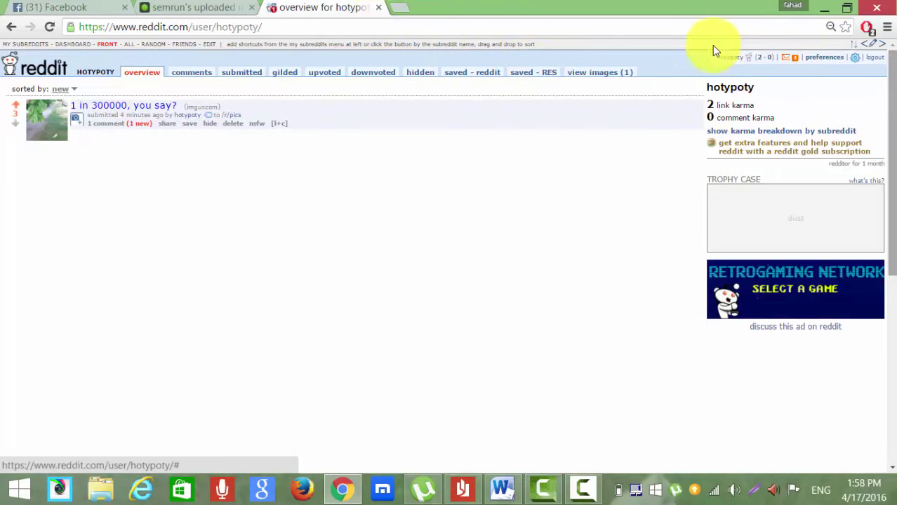
left_click(748, 62)
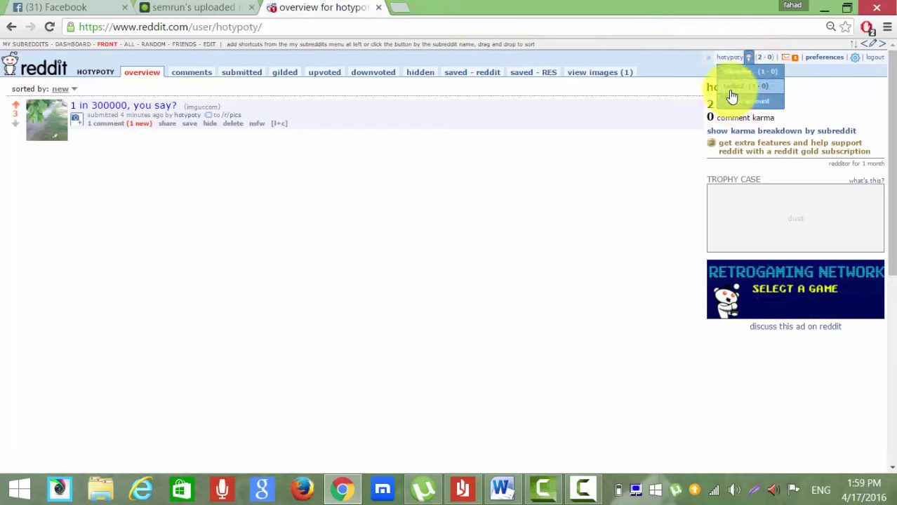
left_click(732, 90)
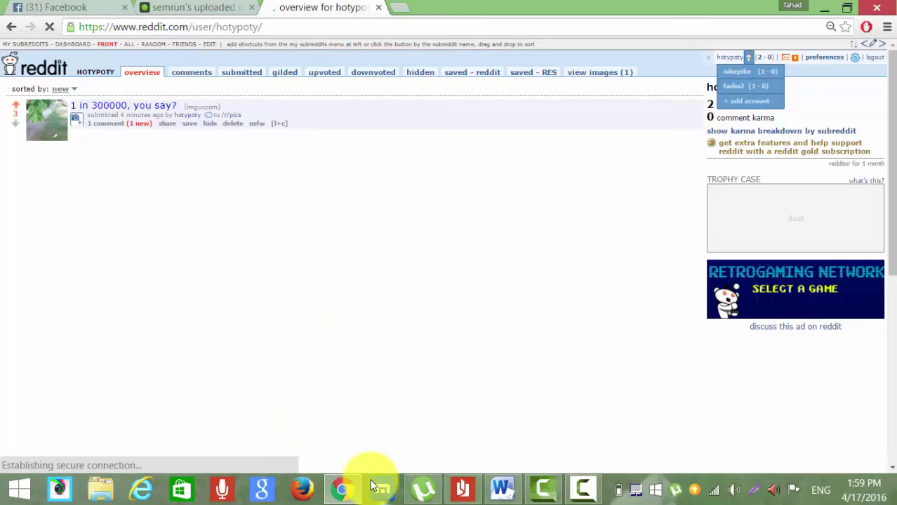
left_click(503, 489)
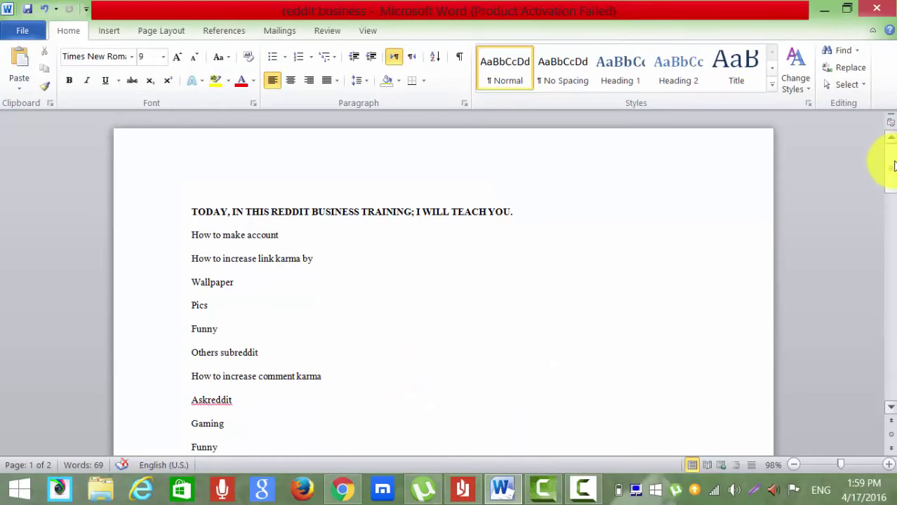
Step: Minimize the Word outline to reveal the second account's reddit profile in Chrome
left_click_drag(891, 151, 893, 171)
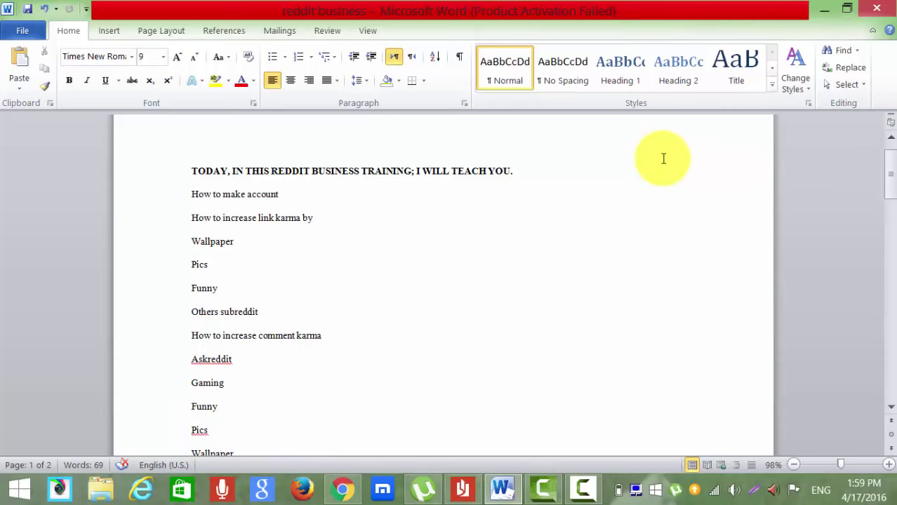
left_click(824, 8)
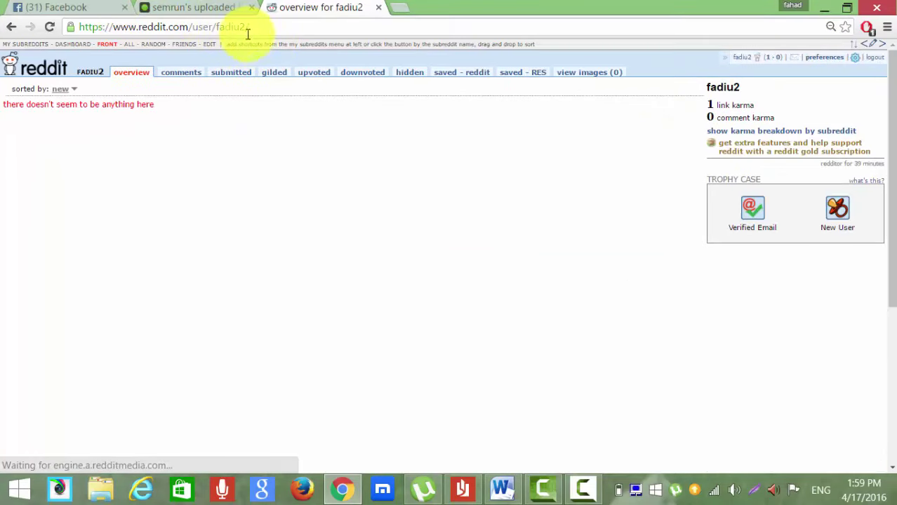
Step: Replace the user path in the address bar with r/pics and load it
left_click_drag(247, 26, 192, 31)
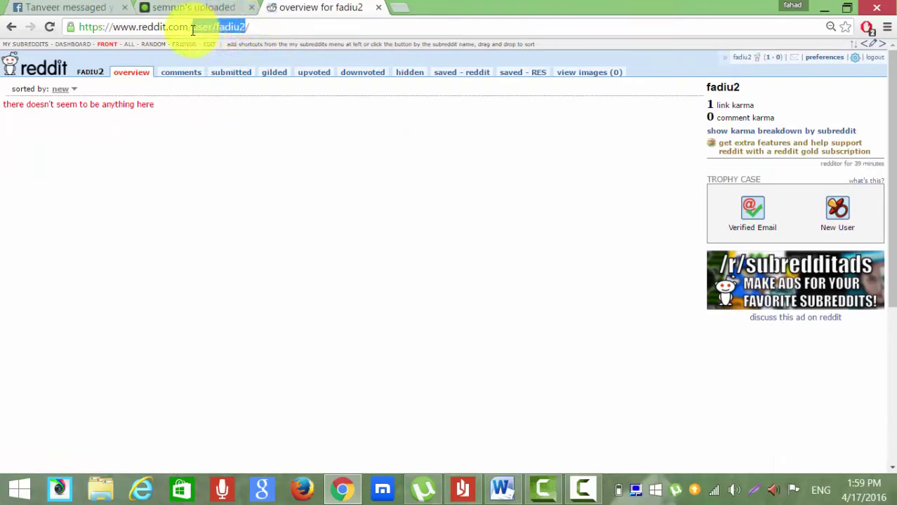
left_click(288, 28)
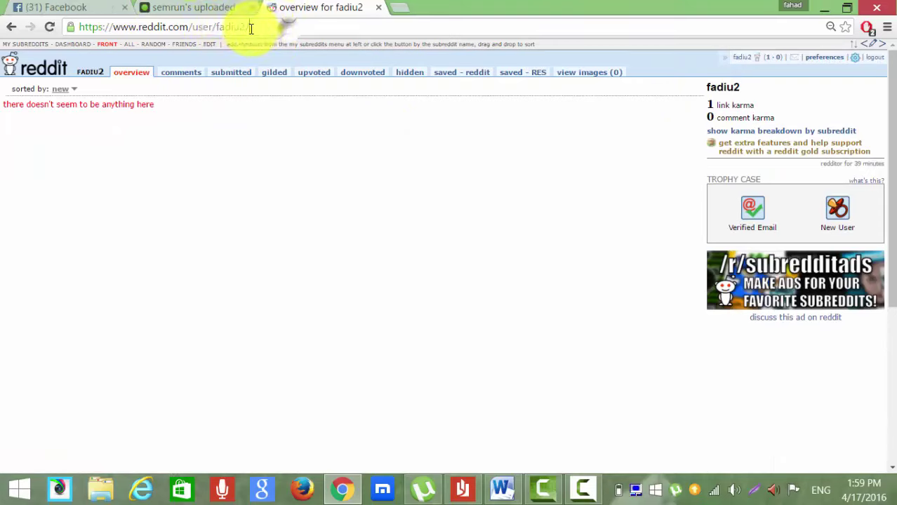
left_click_drag(244, 28, 201, 36)
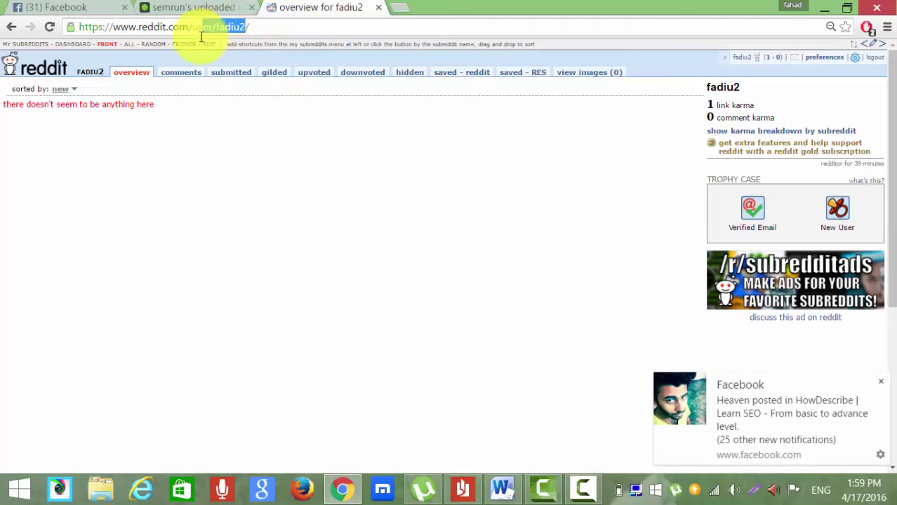
type("r/")
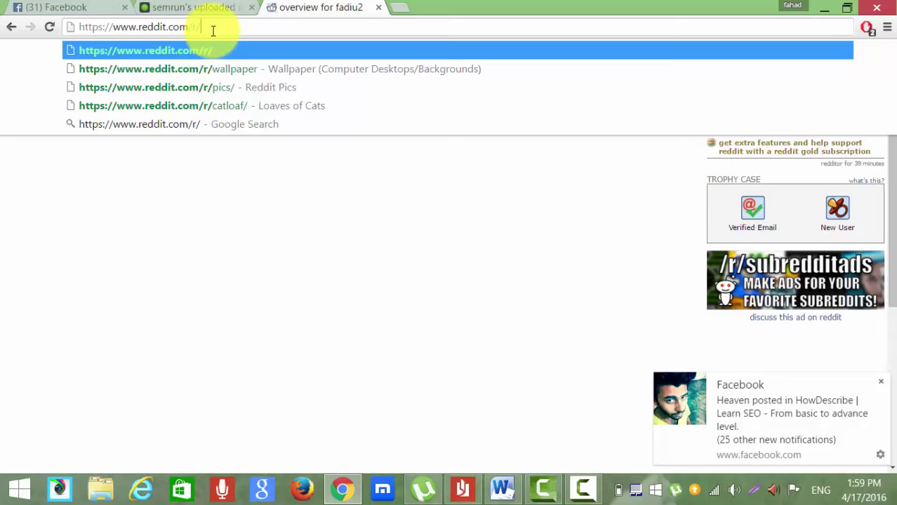
type("pics")
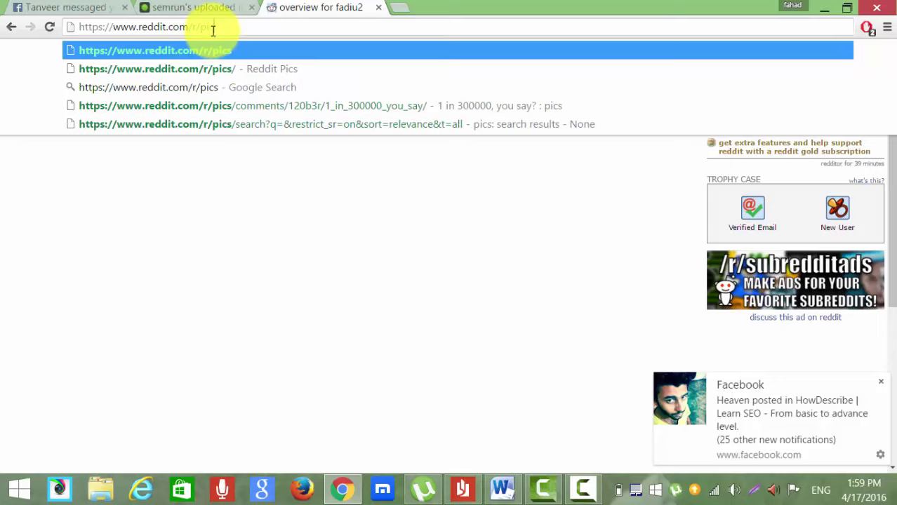
key("Return")
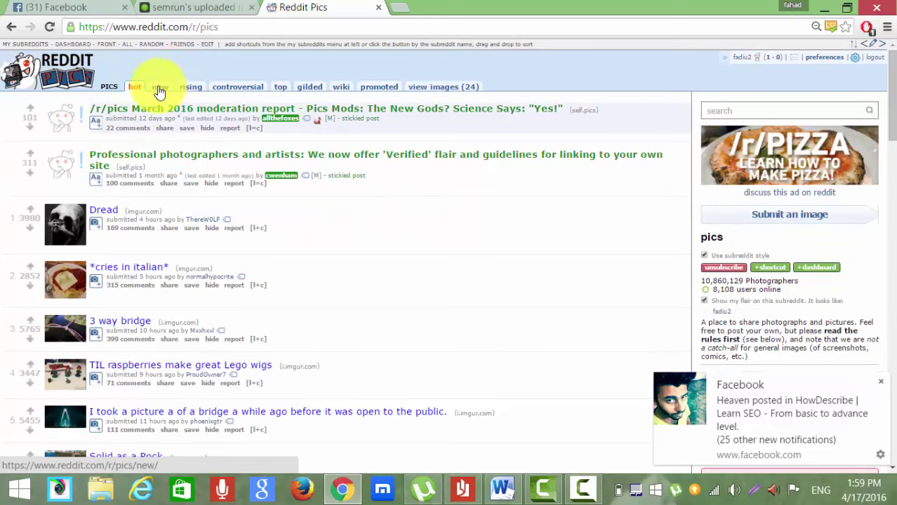
Step: Sort r/pics by new and open the comments of '1 in 300000, you say?'
left_click(159, 89)
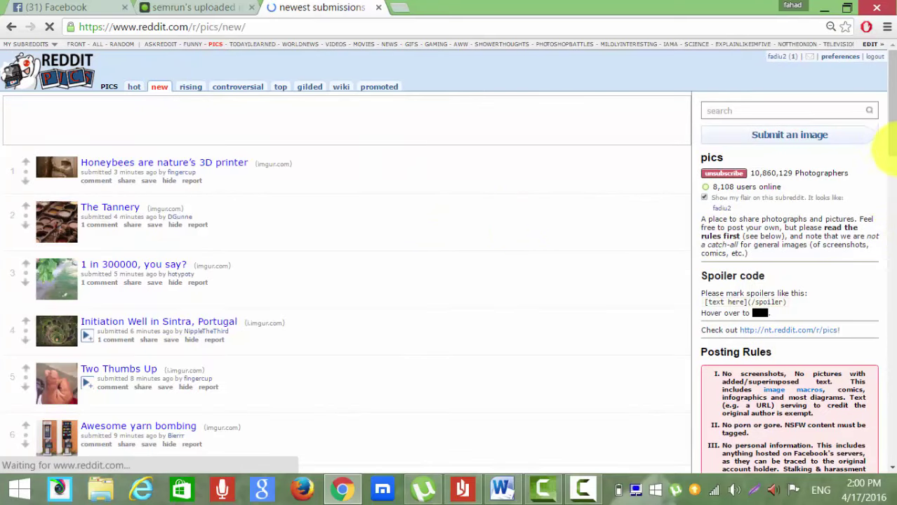
scroll(886, 152, "down", 4)
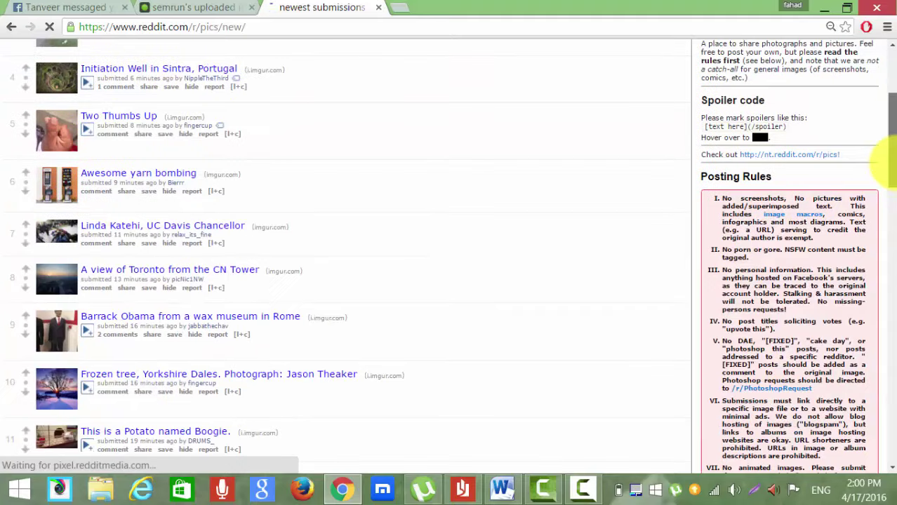
scroll(886, 154, "up", 4)
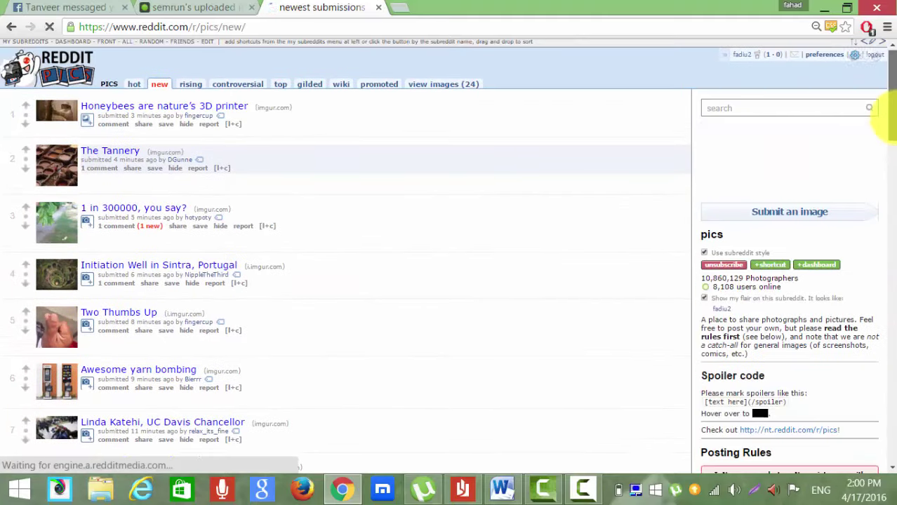
left_click(123, 227)
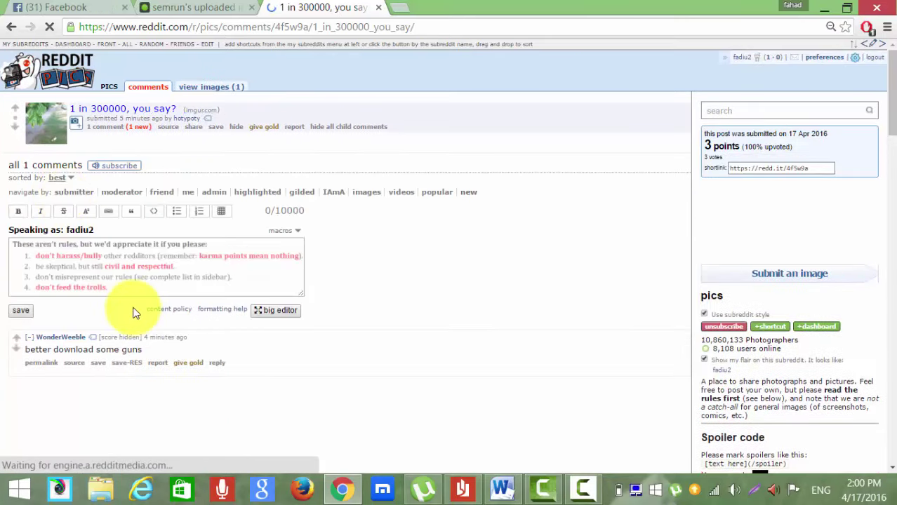
Step: Paste the grandpa's albino squirrels comment, save it, and view it on your profile
left_click(115, 265)
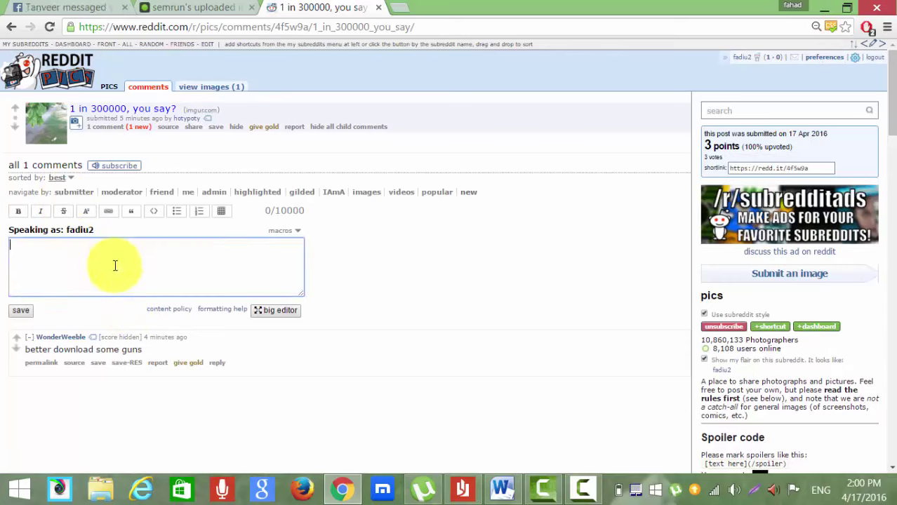
type("My grandpa had two in his yard that he loved. He eventually put out a squirrel feeder to feed them so they wouldn't leave. He would then shoot at other squirrels with a BB gun just to scare them away from the feeder, so only the albino ones would eat it. Apparently, this is how retired army vets spend their time.")
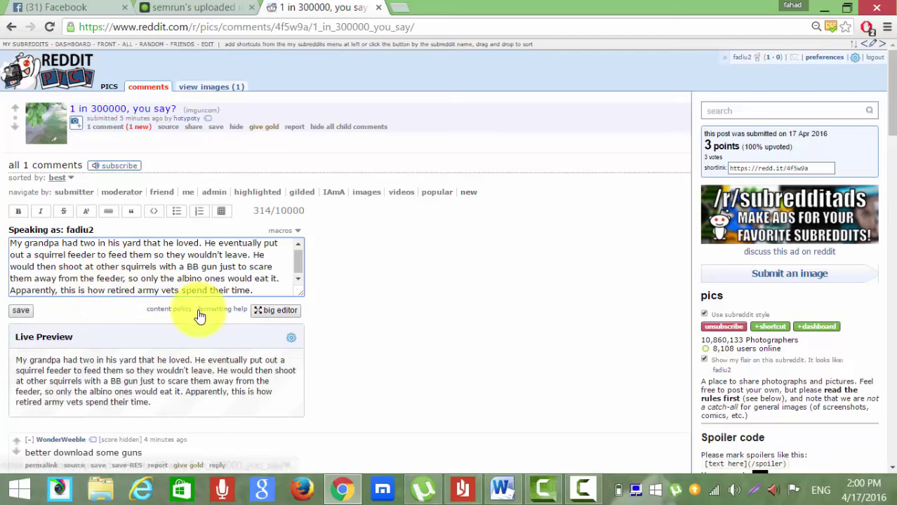
left_click(20, 313)
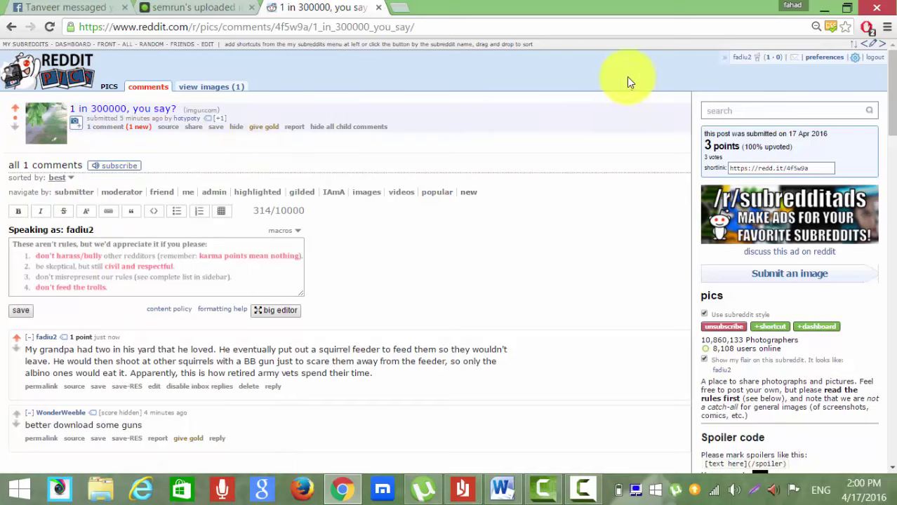
left_click(735, 60)
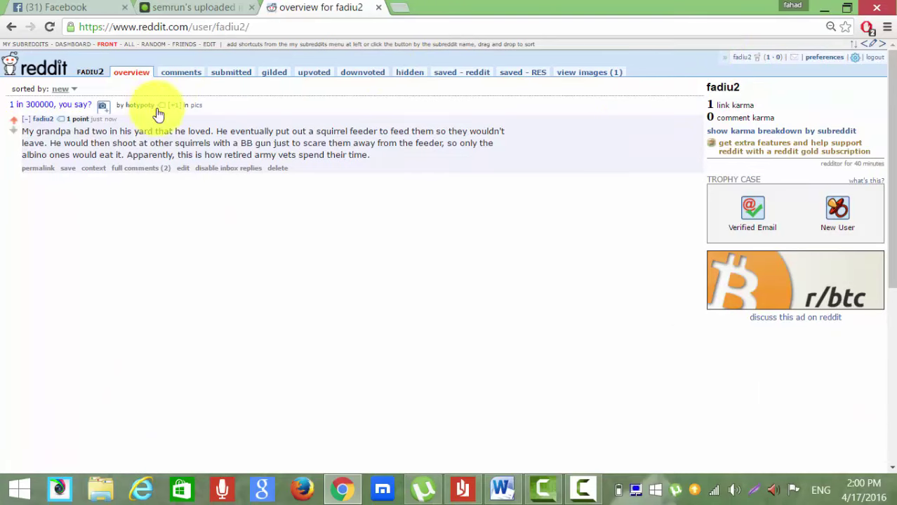
Step: Switch from r/pics to r/askreddit and open the famous-people relationship thread with 116 comments
left_click(196, 106)
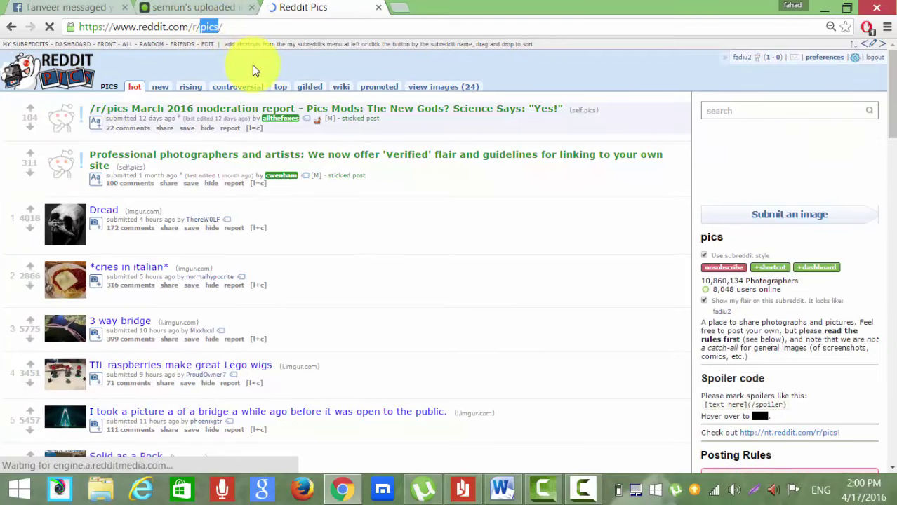
type("askre")
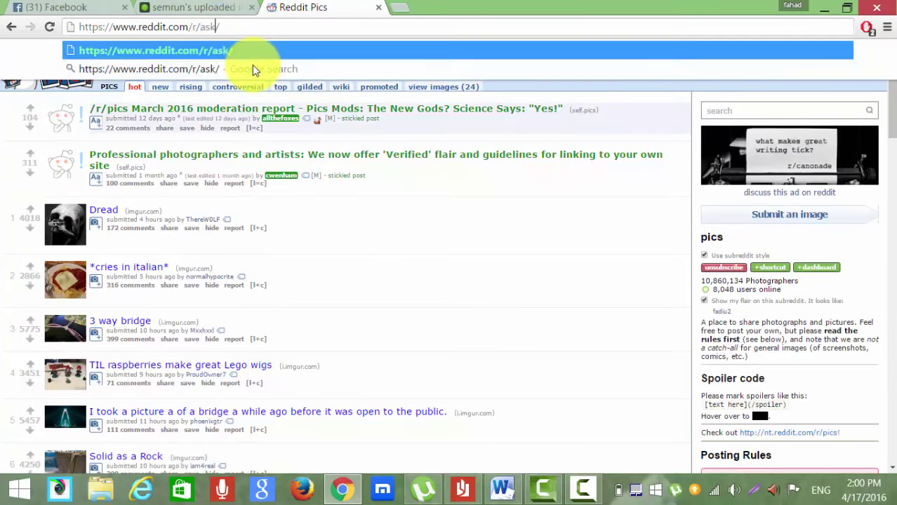
type("ddit")
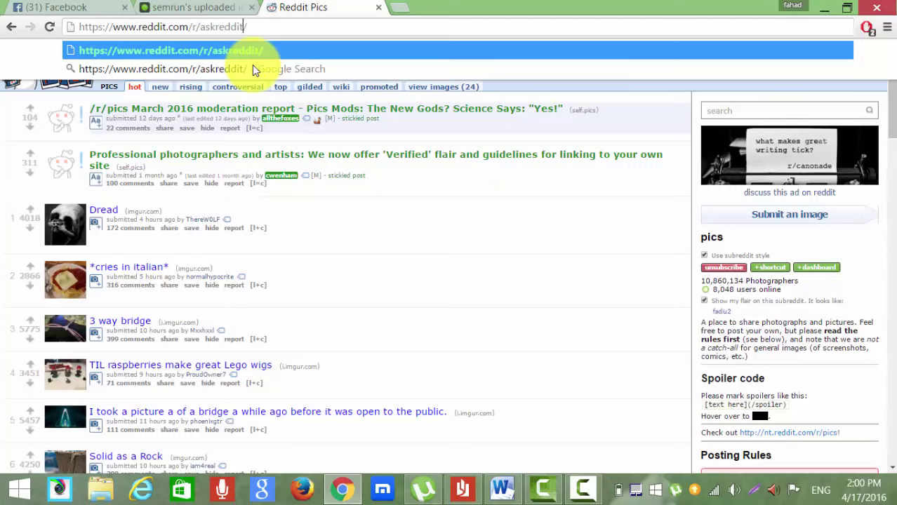
key("Return")
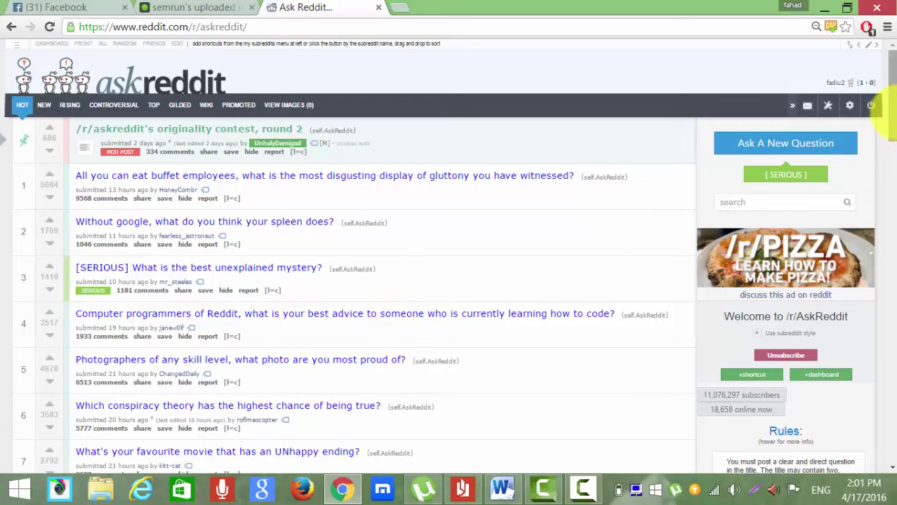
left_click_drag(891, 105, 890, 176)
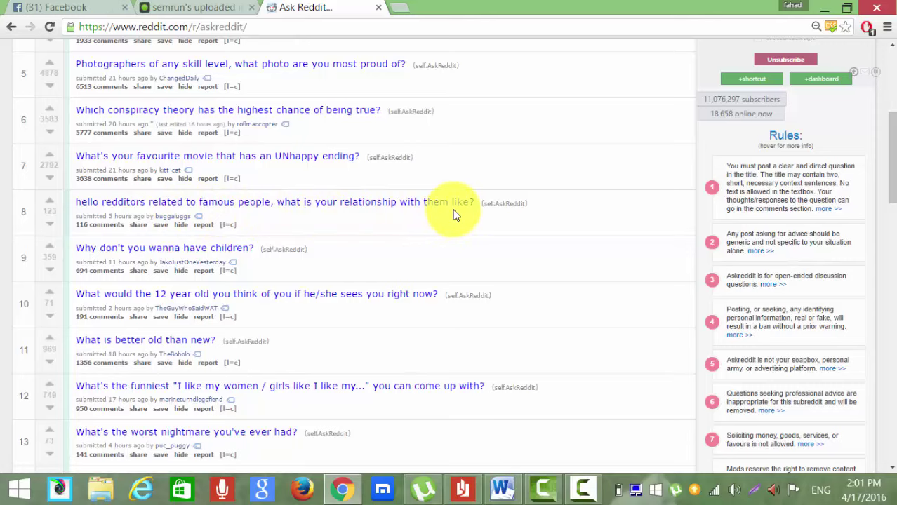
left_click(104, 226)
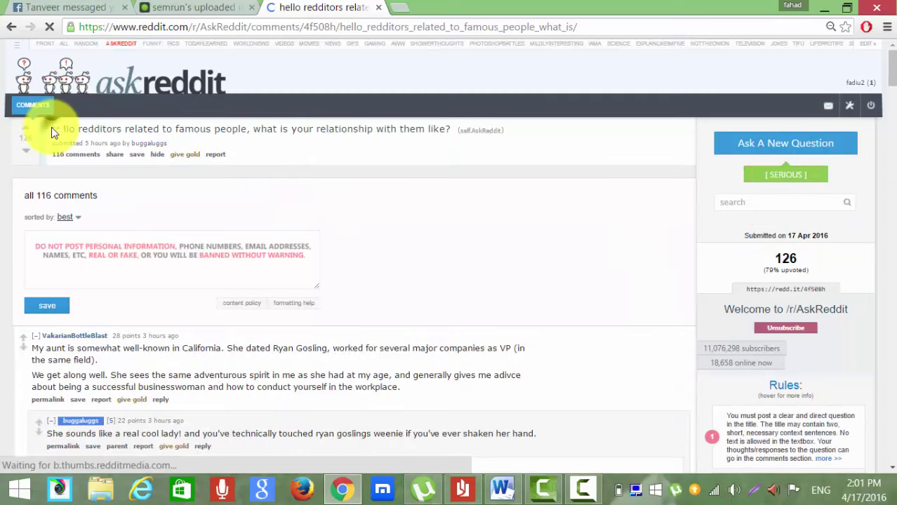
Step: Copy the post title, close the imgur tab, and search the title on Google in a new tab
triple_click(449, 129)
key("ctrl+c")
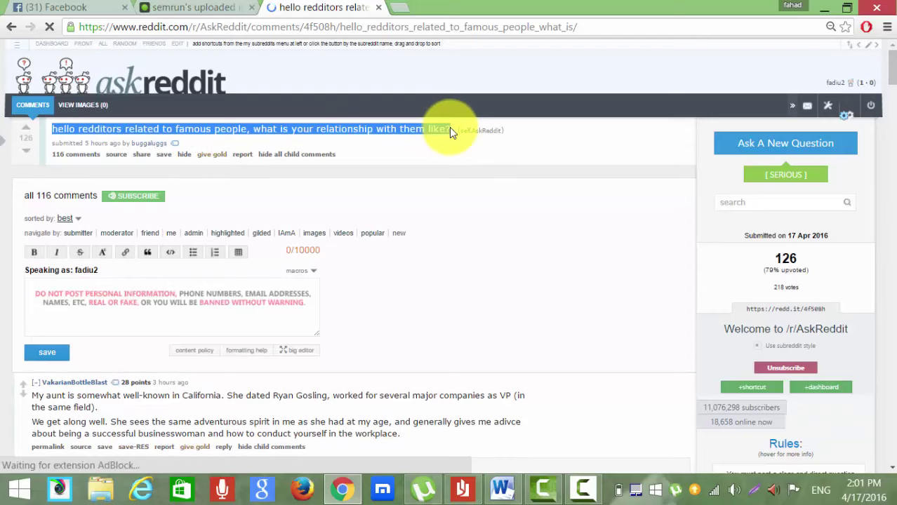
left_click(227, 7)
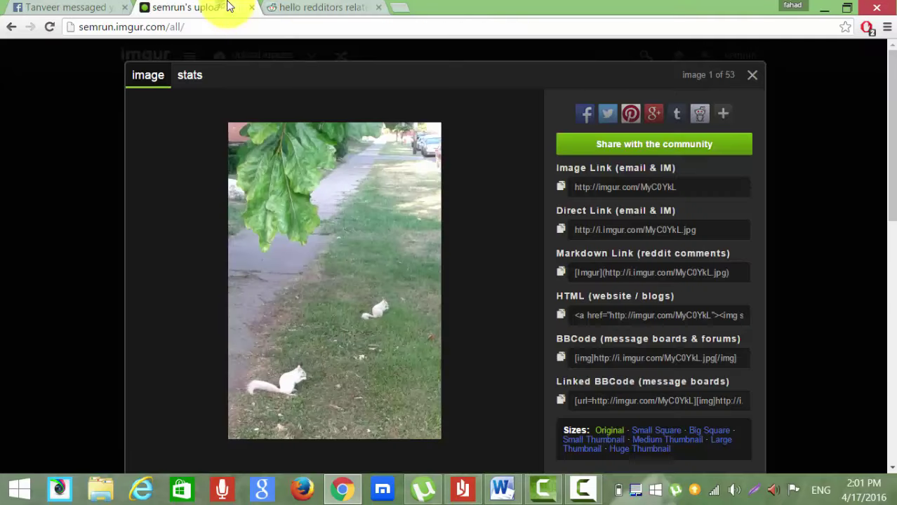
left_click(252, 7)
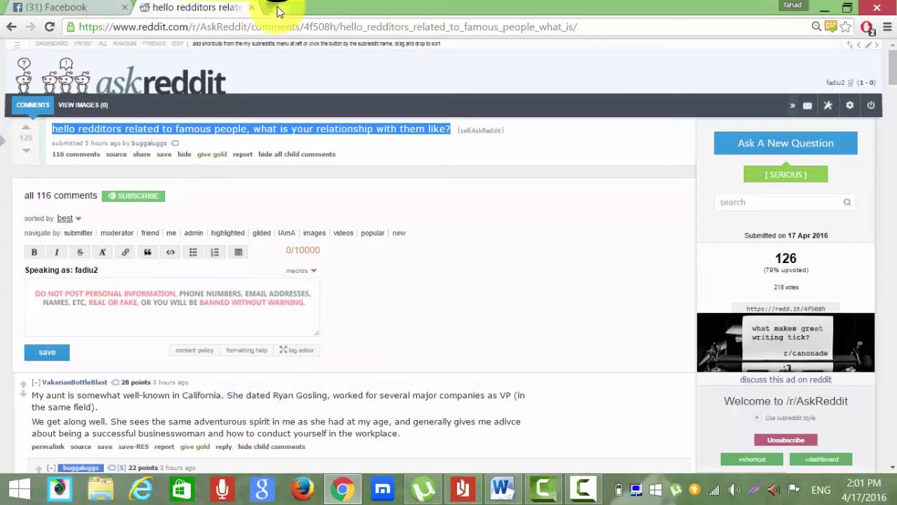
left_click(272, 7)
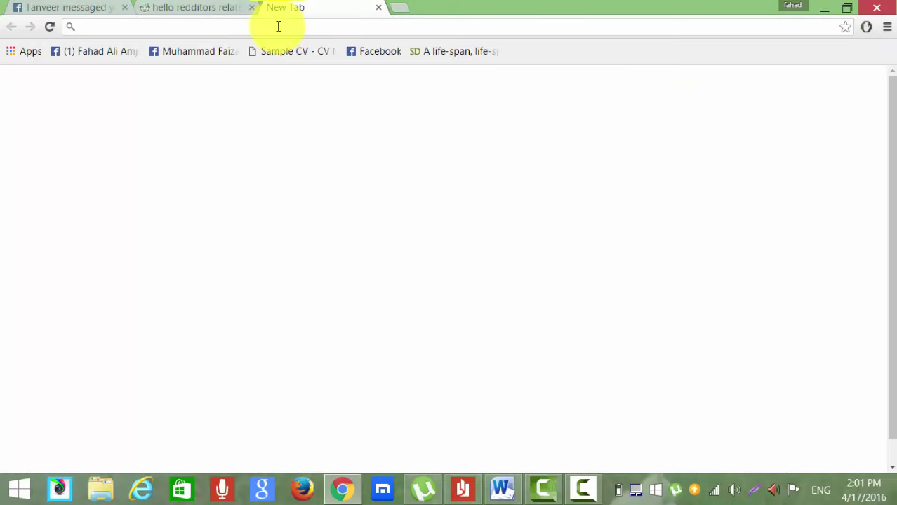
type("google.com.pk")
key("Return")
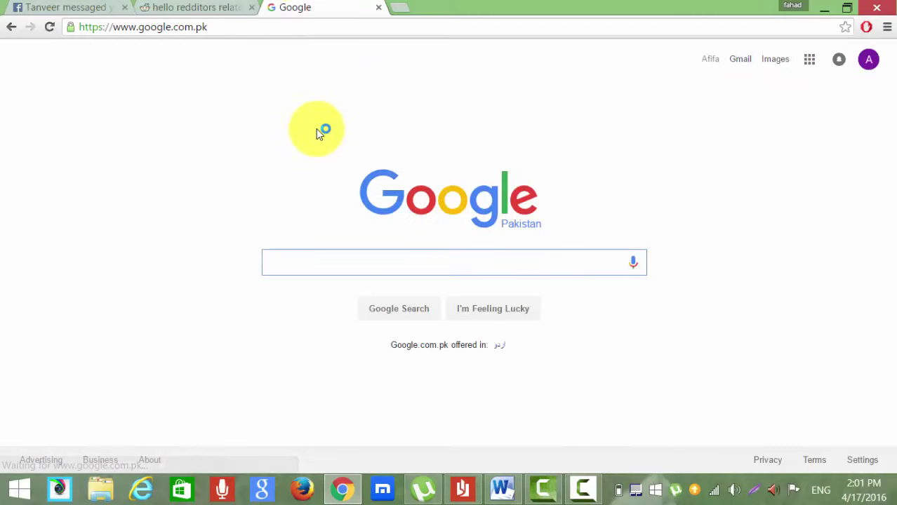
key("ctrl+v")
left_click(483, 61)
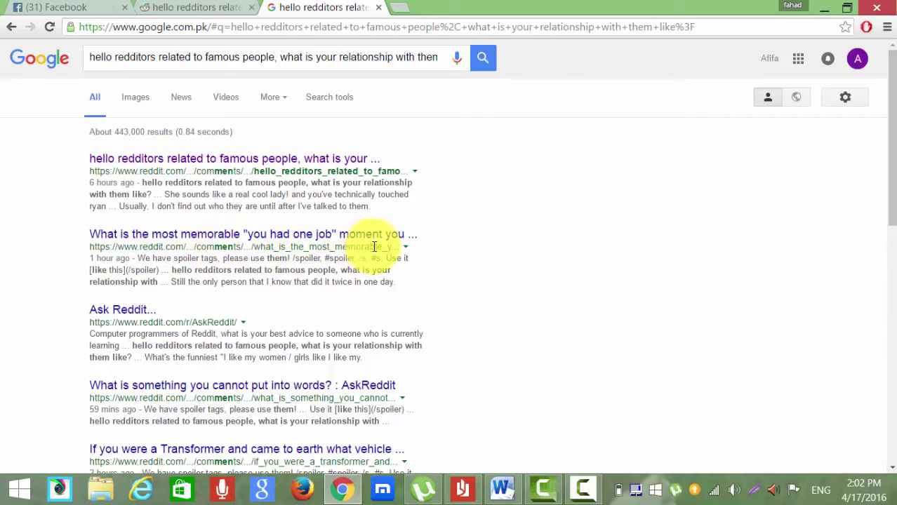
Step: Open the 'What is something you cannot put into words?' result, select a comment, then return to results
left_click(214, 390)
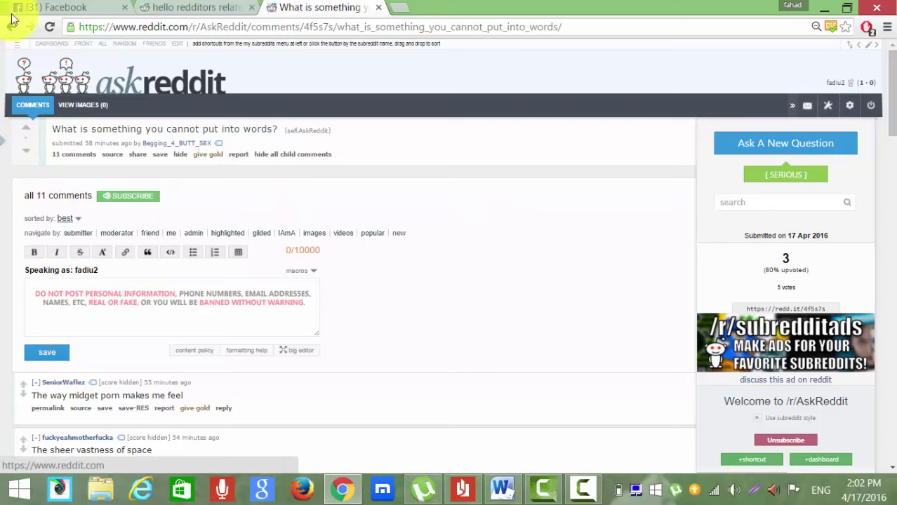
double_click(150, 449)
mouse_move(160, 453)
left_mouse_down()
mouse_move(36, 445)
mouse_move(25, 462)
mouse_move(161, 455)
left_mouse_up()
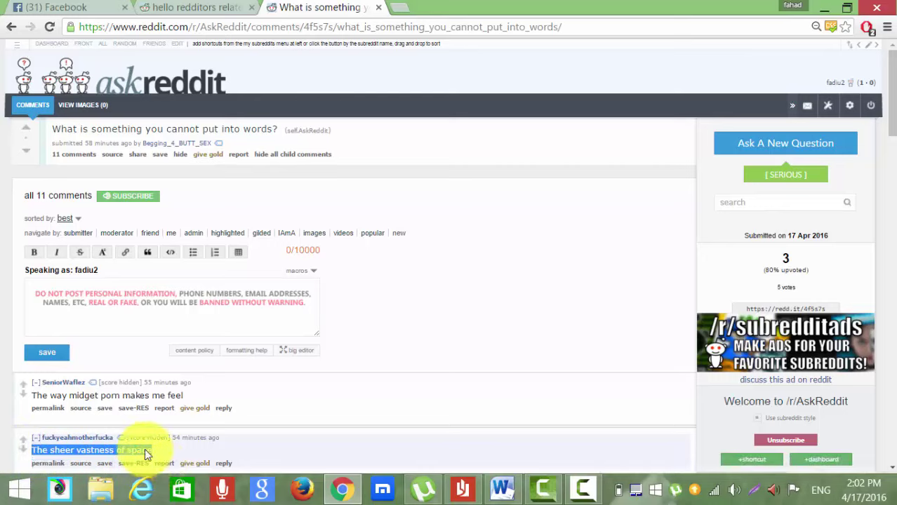
left_click(20, 27)
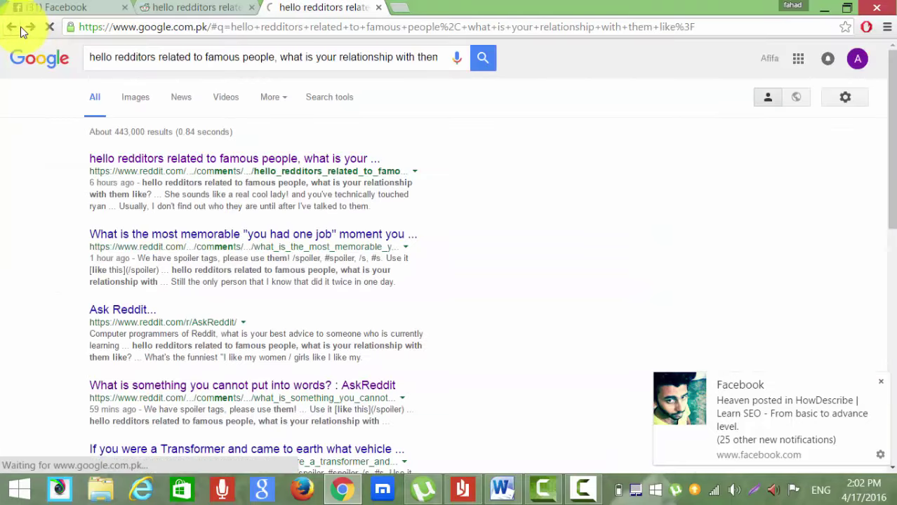
Step: Close the Google tab and start a reply reading 'The sheer vastness of space' on the thread
left_click(20, 26)
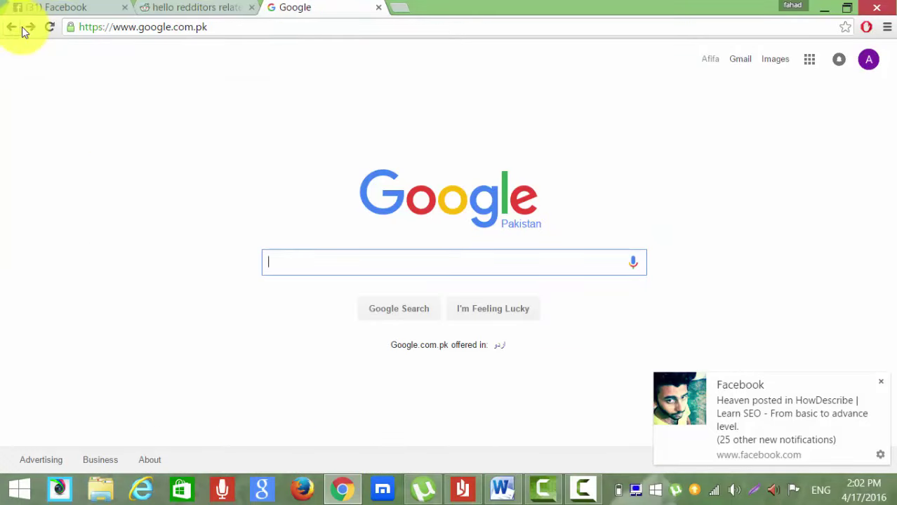
left_click(379, 9)
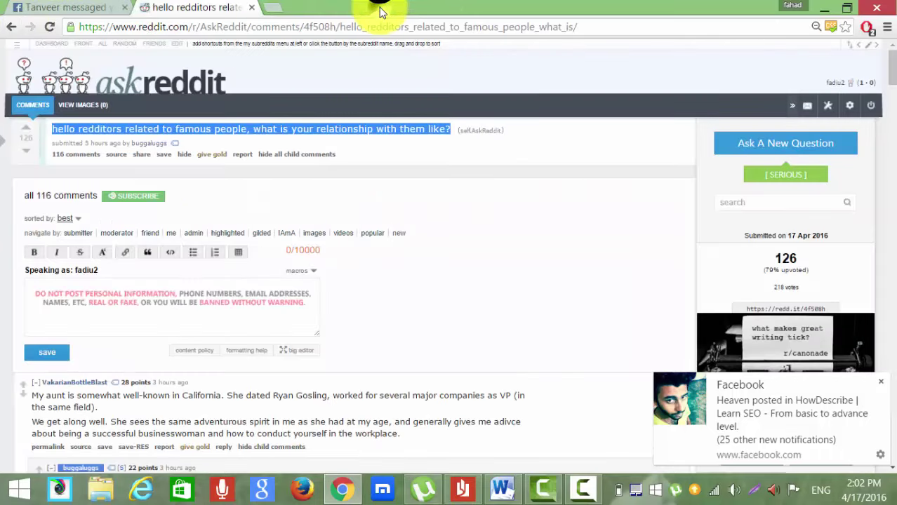
left_click(140, 314)
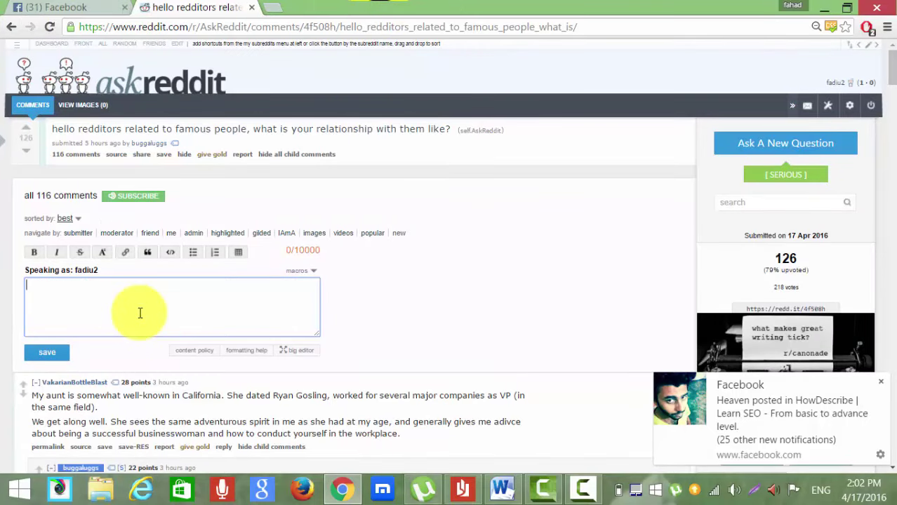
left_click(47, 353)
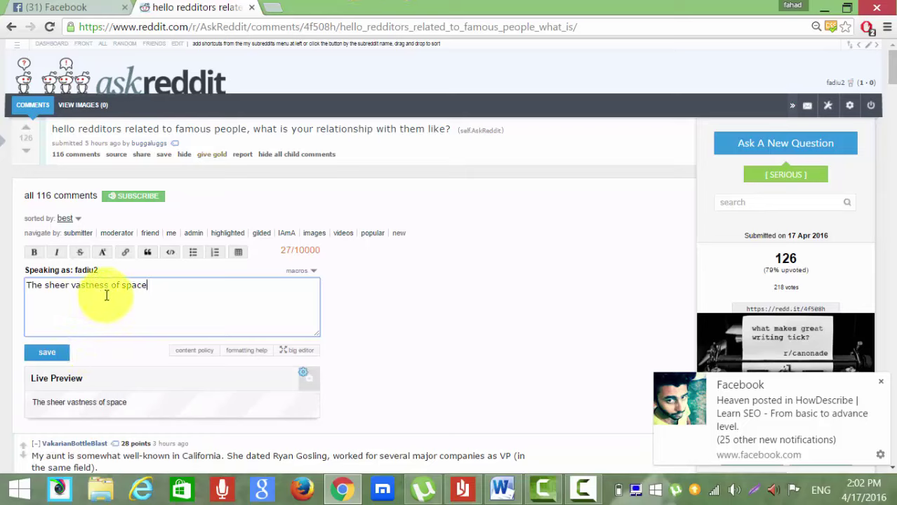
Step: Bold 'sheer vastness' and try saving the reply, which Reddit rate-limits for 7 minutes
left_click_drag(46, 285, 105, 291)
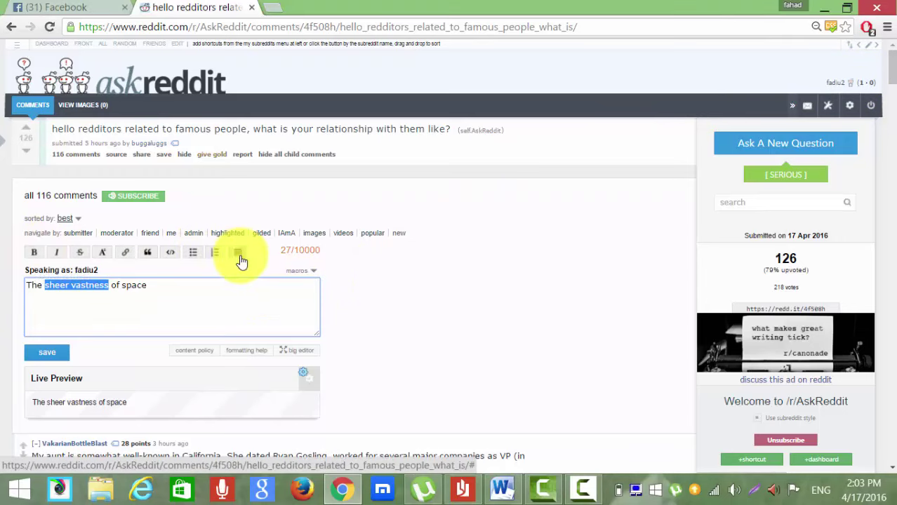
left_click(28, 256)
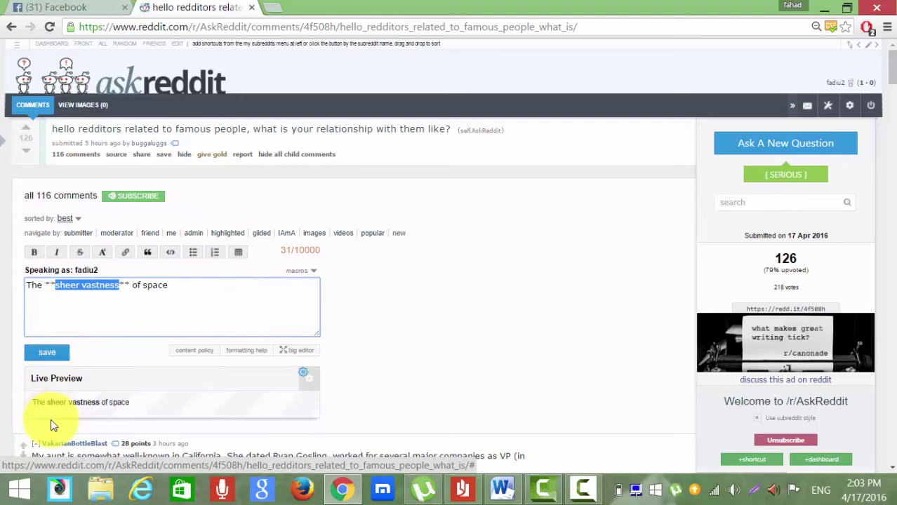
left_click(56, 360)
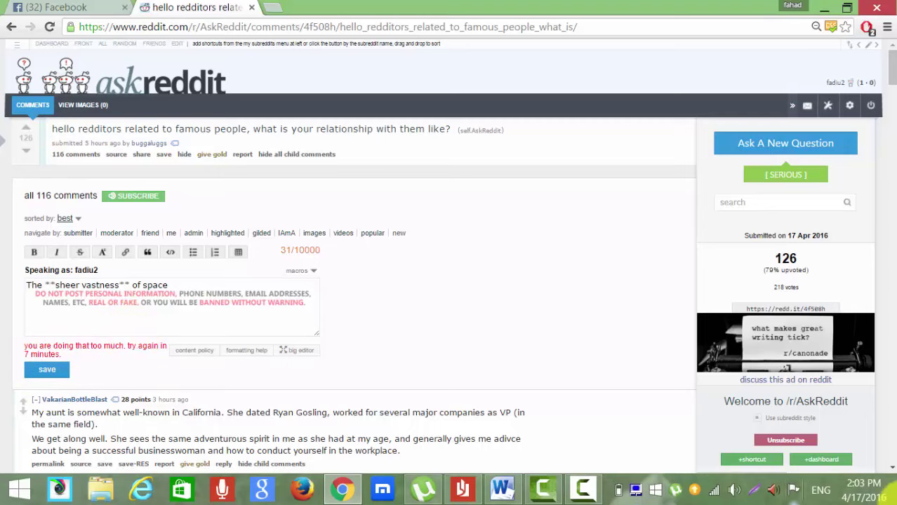
left_click(580, 499)
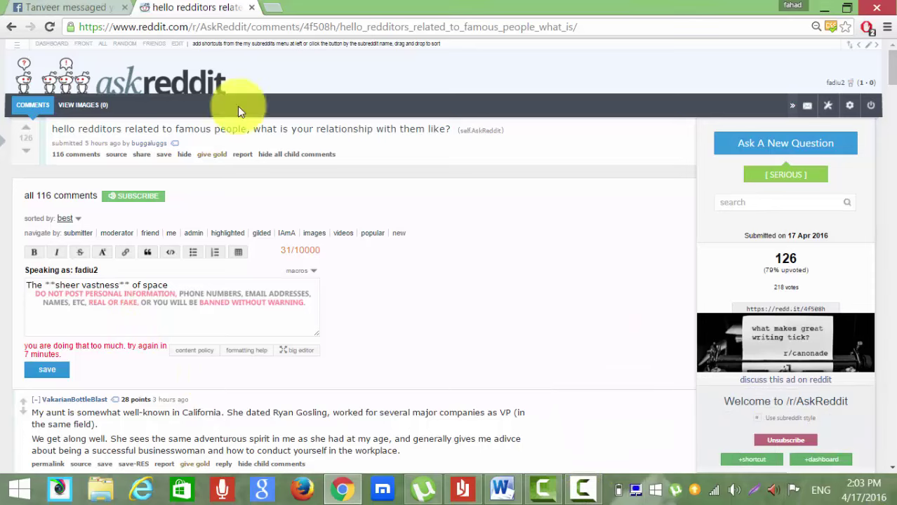
Step: On Facebook, close all three open chat windows
left_click(59, 6)
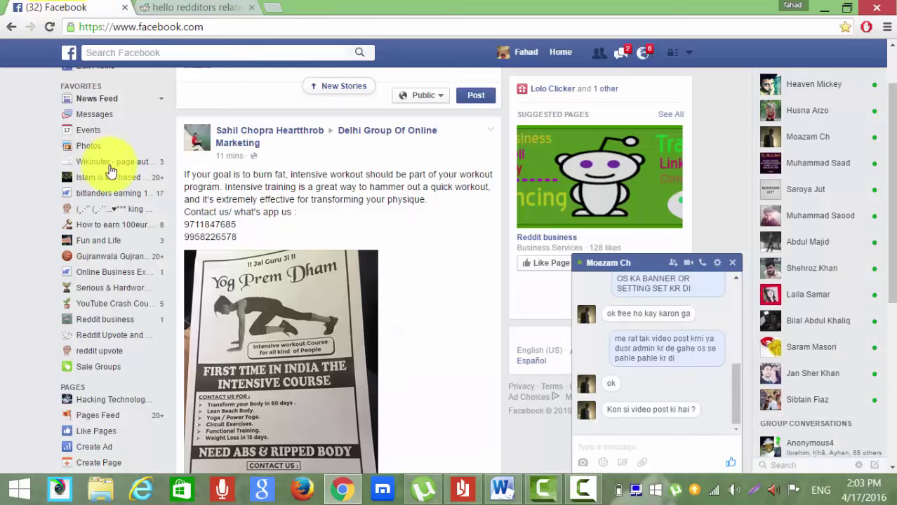
scroll(110, 176, "down", 1)
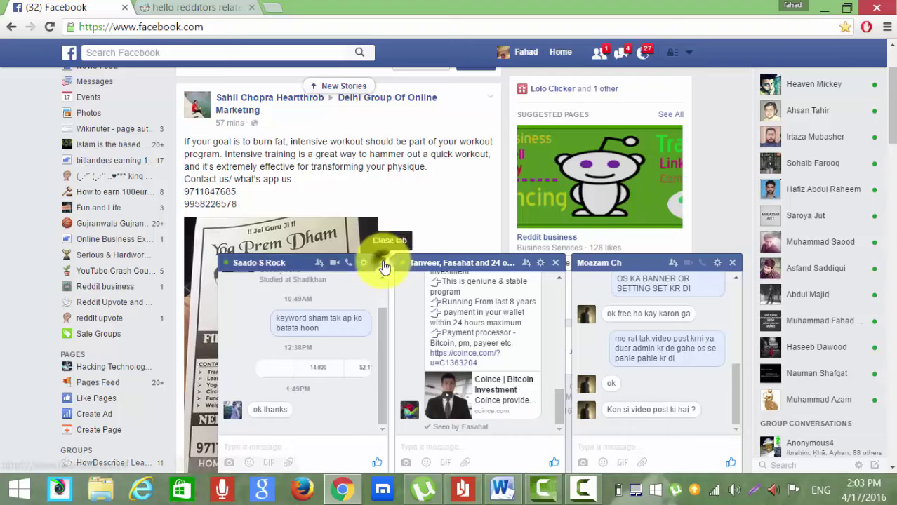
left_click(379, 263)
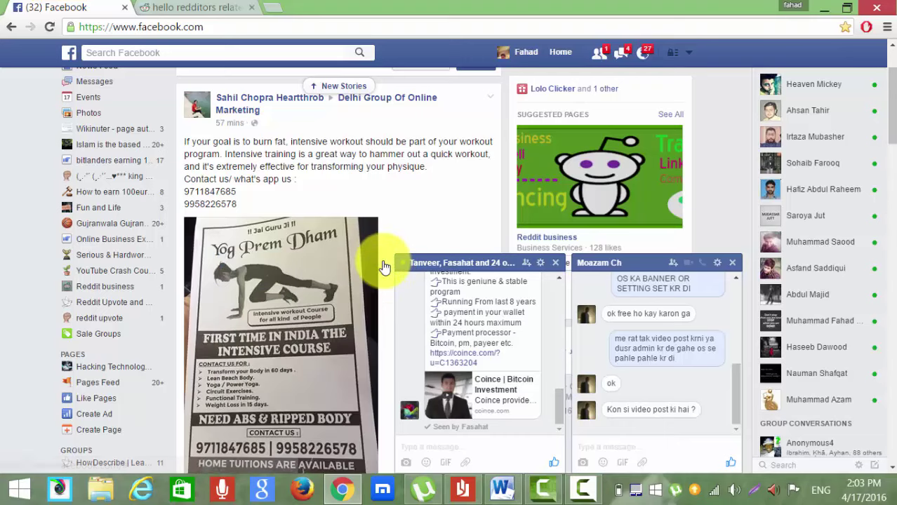
left_click(555, 263)
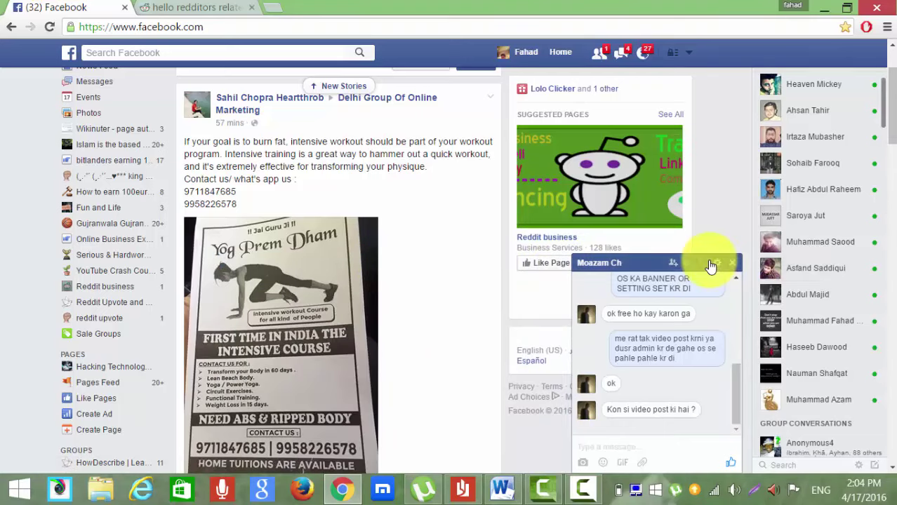
left_click(732, 263)
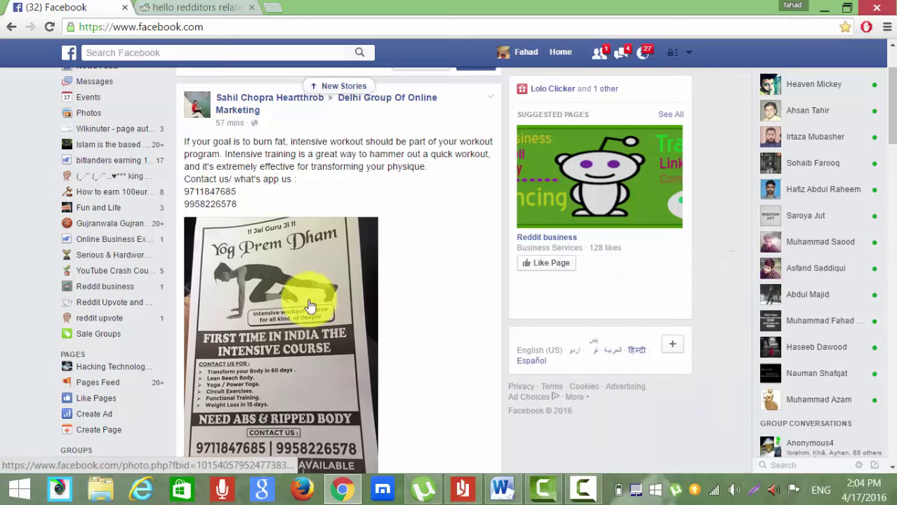
Step: Pin the Reddit UpvoTe plan post in the Reddit Upvote and market 1 group
left_click(131, 304)
scroll(130, 307, "down", 1)
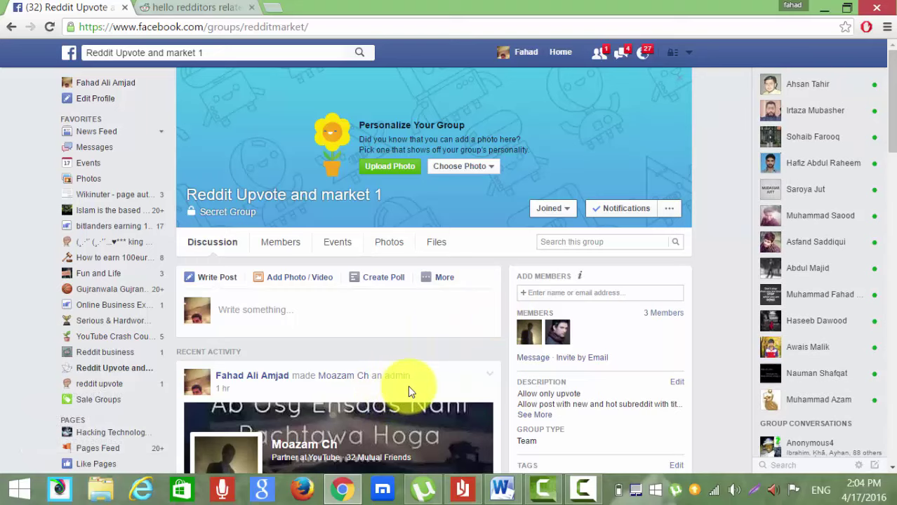
scroll(408, 386, "down", 3)
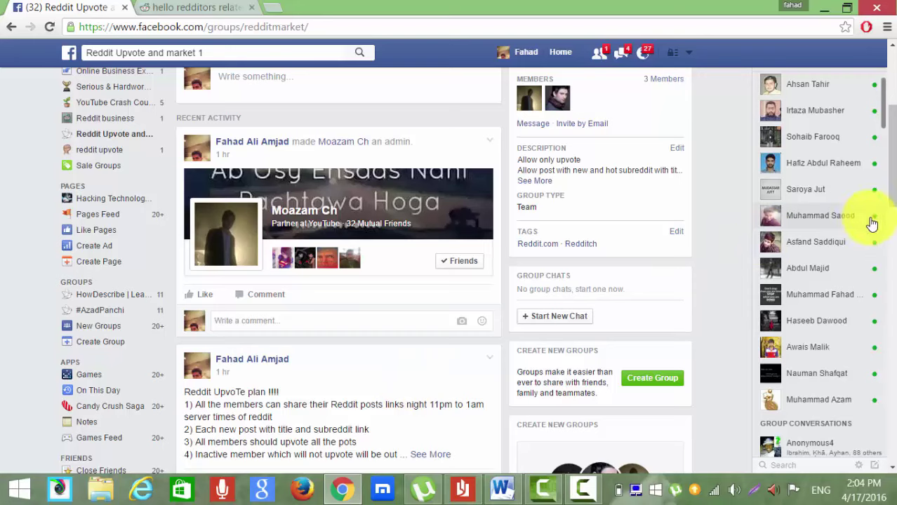
scroll(891, 179, "down", 1)
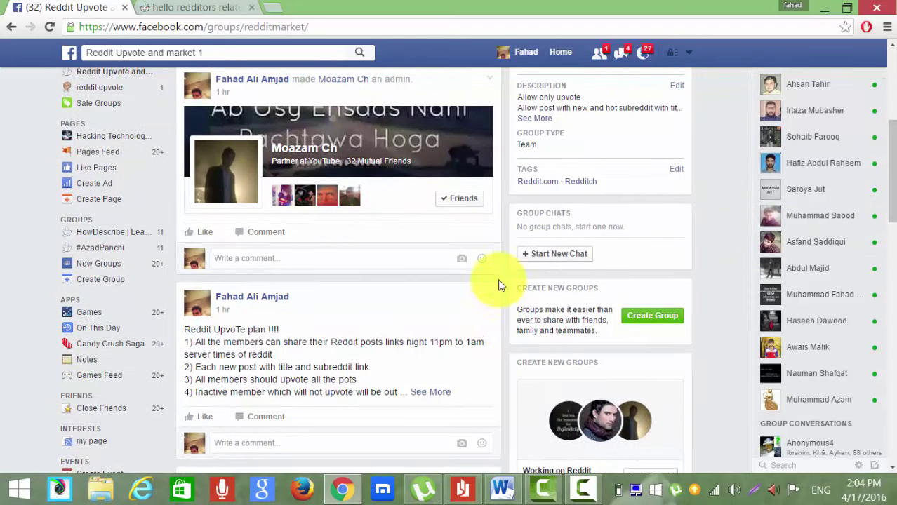
left_click(488, 298)
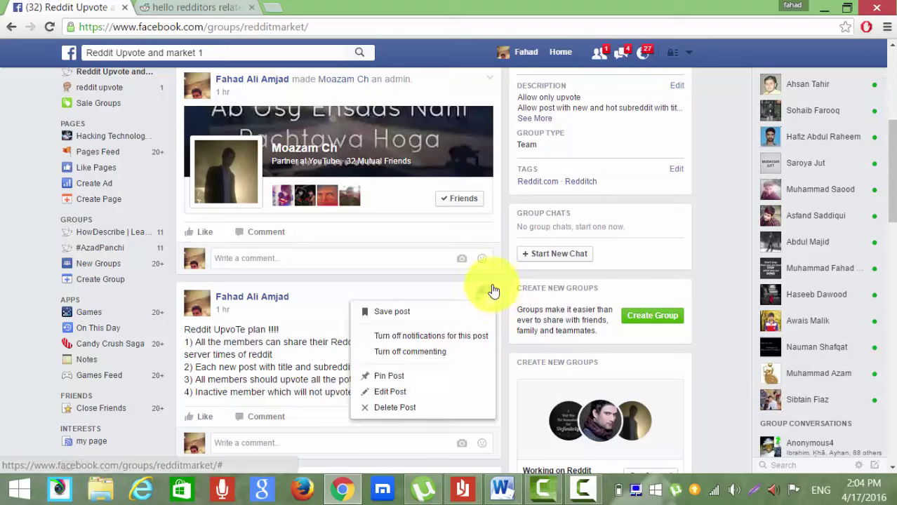
left_click(390, 379)
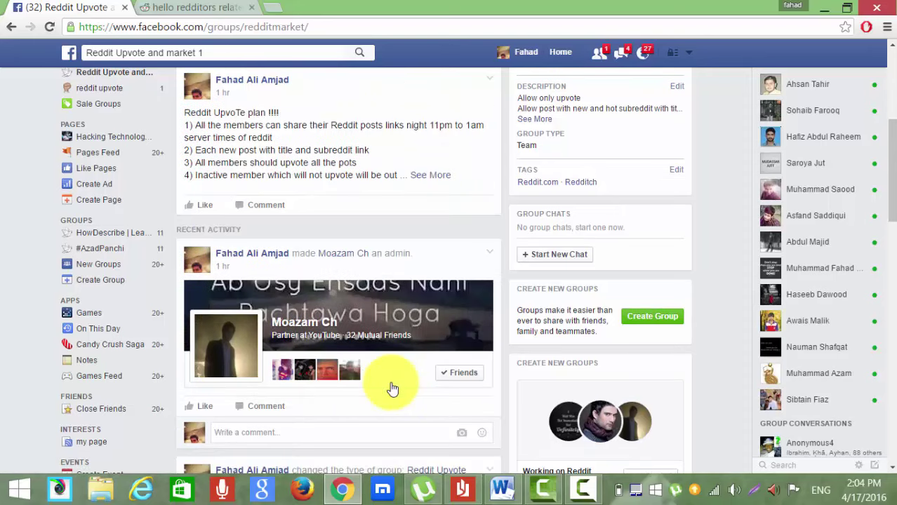
left_click(563, 194)
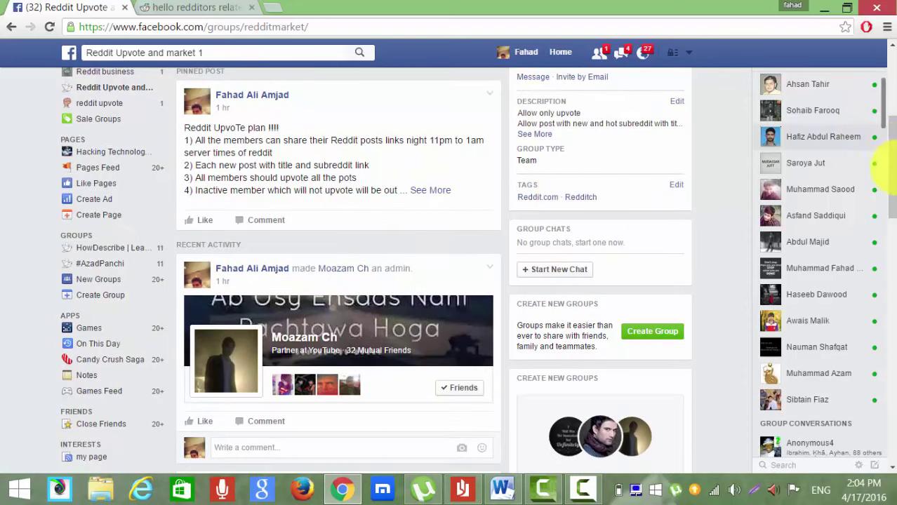
Step: Go to the Online Business Expert group from the sidebar
left_click_drag(893, 149, 893, 109)
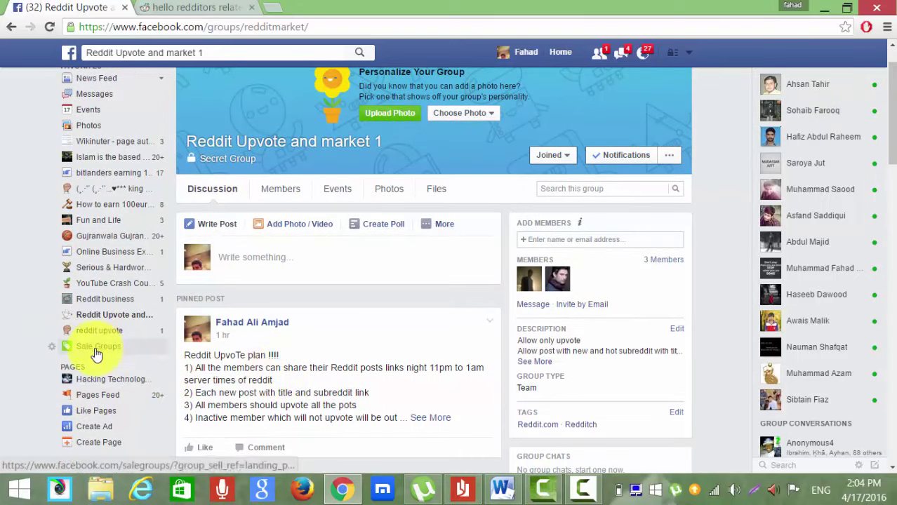
scroll(72, 319, "down", 1)
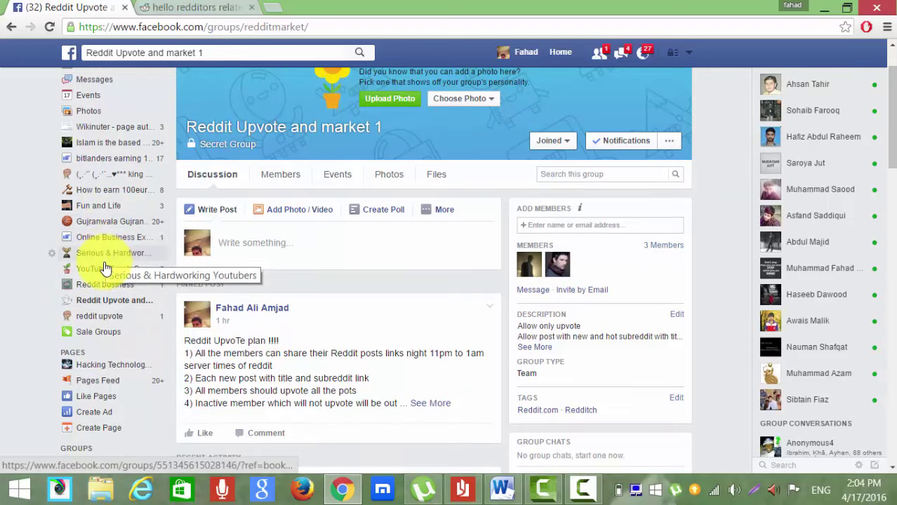
scroll(104, 269, "down", 1)
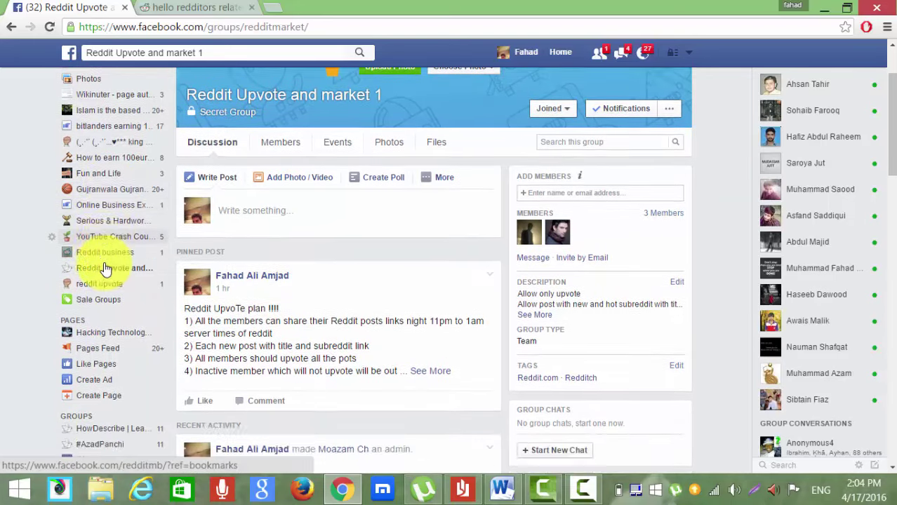
scroll(104, 269, "up", 2)
left_click(104, 269)
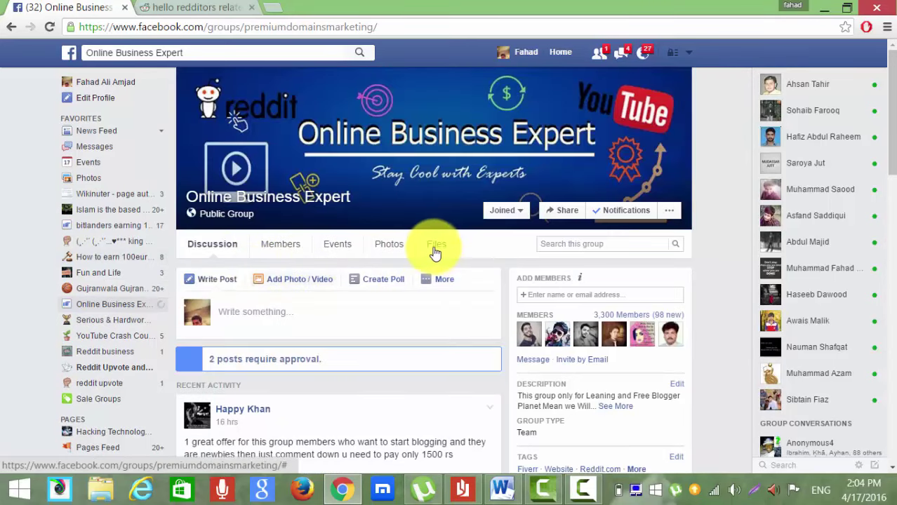
Step: Download Reddit video post list.txt from the group's Files and open it in Notepad
left_click(435, 251)
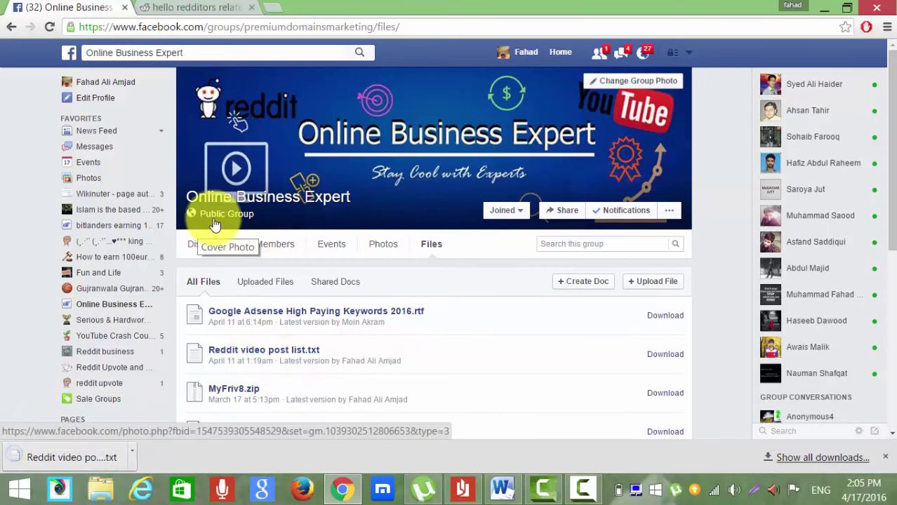
left_click(76, 457)
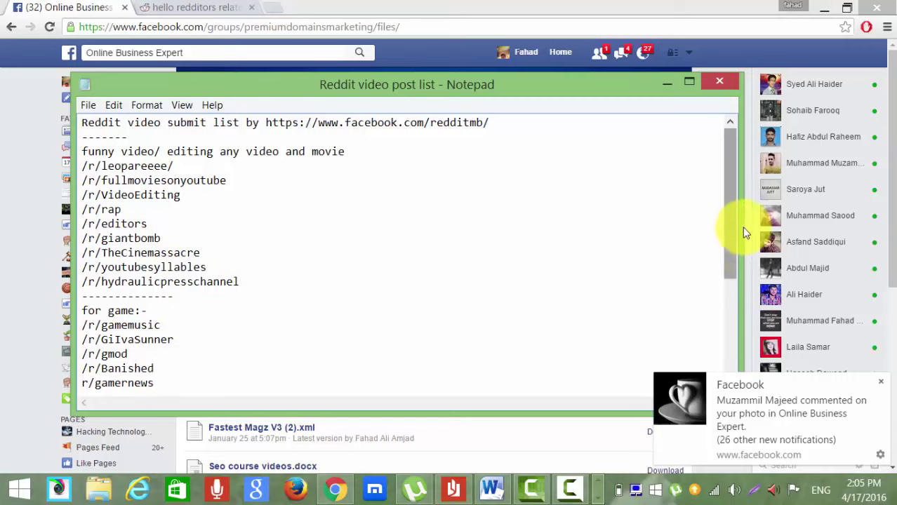
left_click_drag(734, 225, 892, 289)
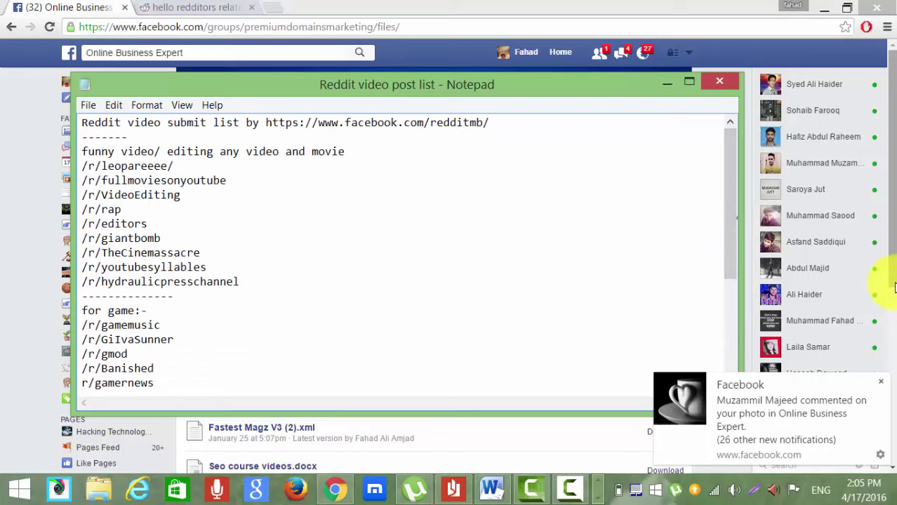
left_click_drag(733, 231, 733, 321)
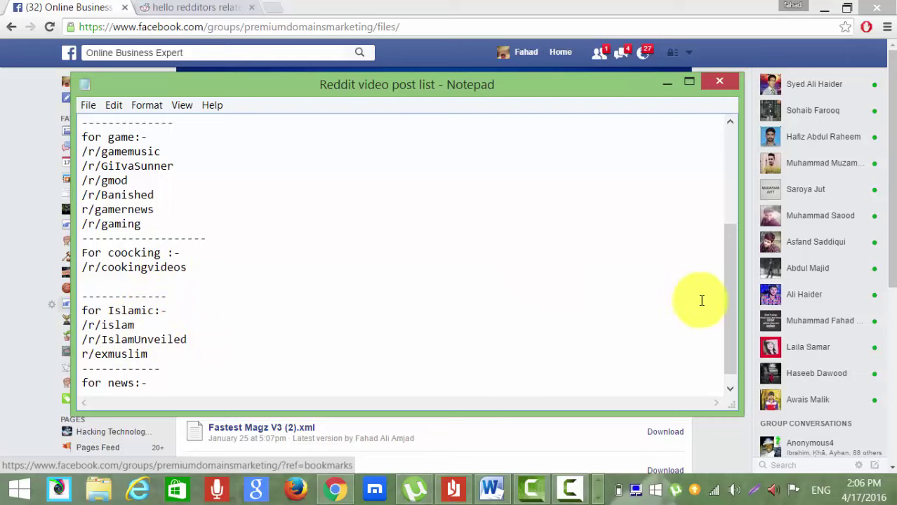
left_click_drag(733, 294, 731, 317)
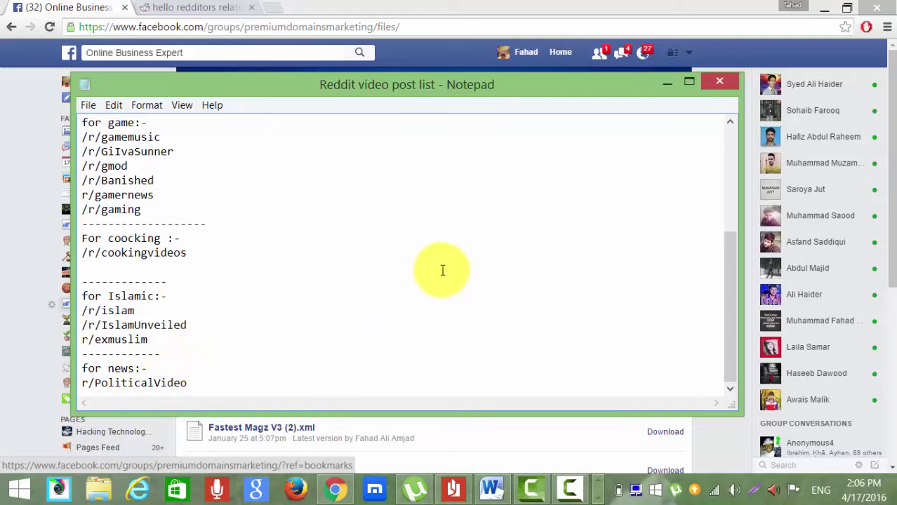
Step: Close the Notepad subreddit list and return to the 'hello redditors' AskReddit tab
left_click(722, 85)
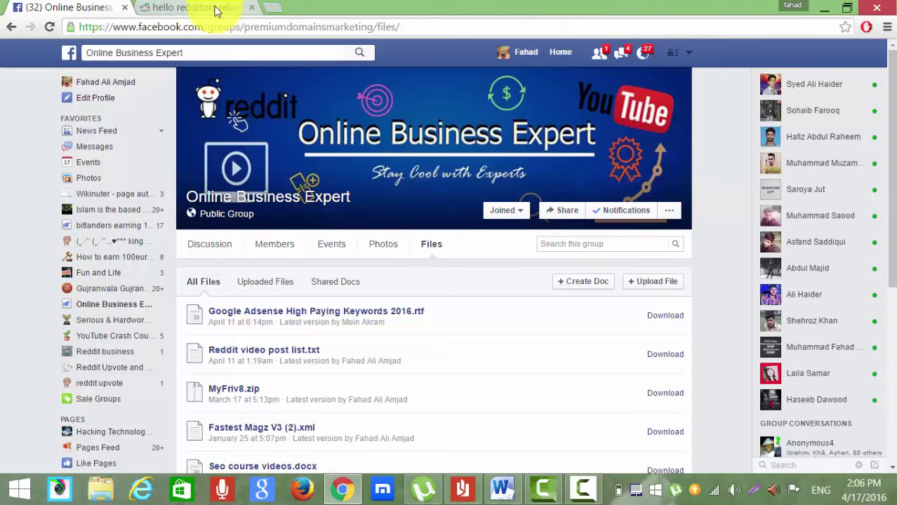
left_click(217, 9)
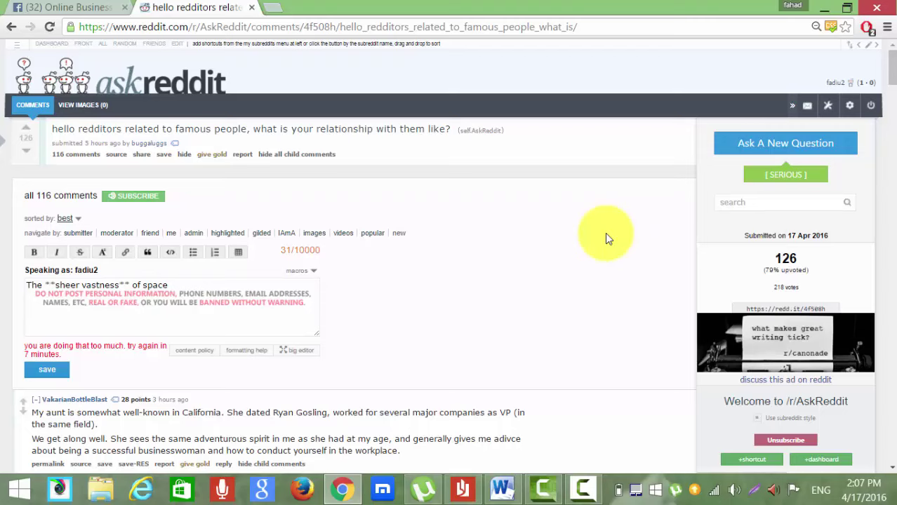
Step: Scroll through the AskReddit thread's comments, then switch back to the Facebook group Files
scroll(605, 232, "down", 5)
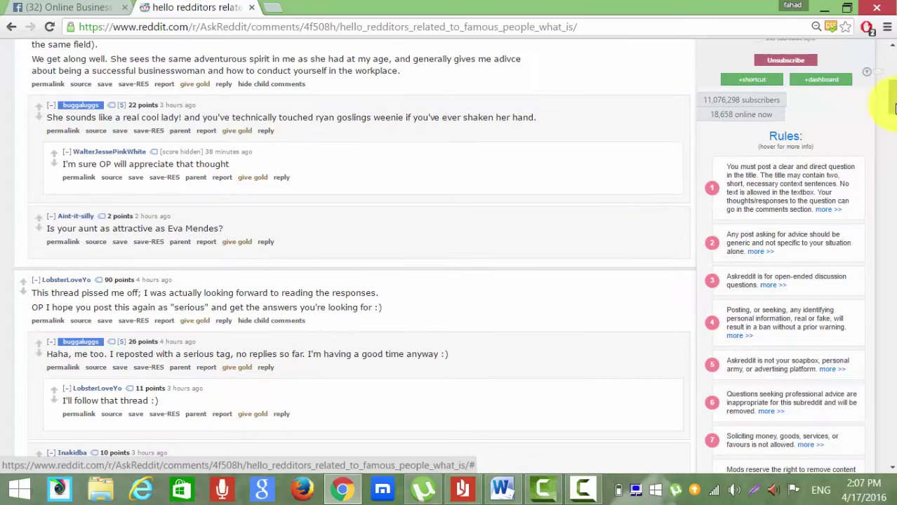
left_click_drag(892, 104, 867, 72)
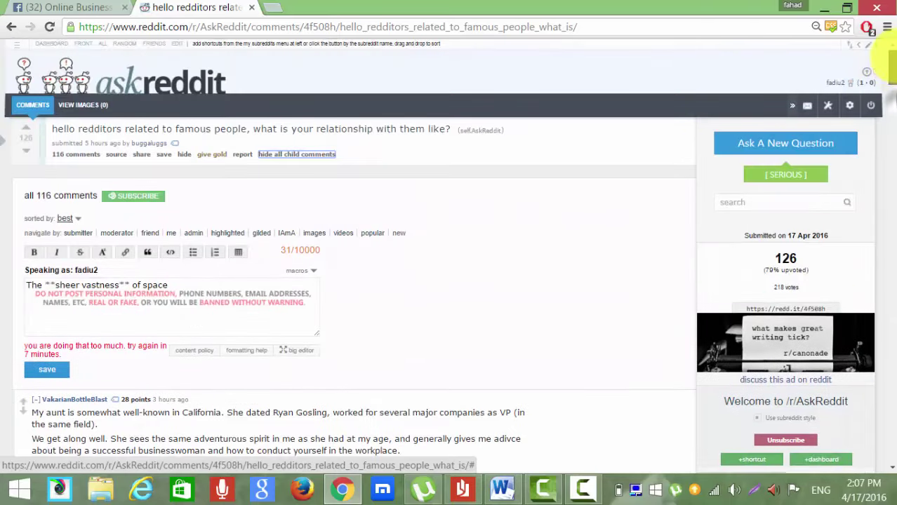
left_click(31, 6)
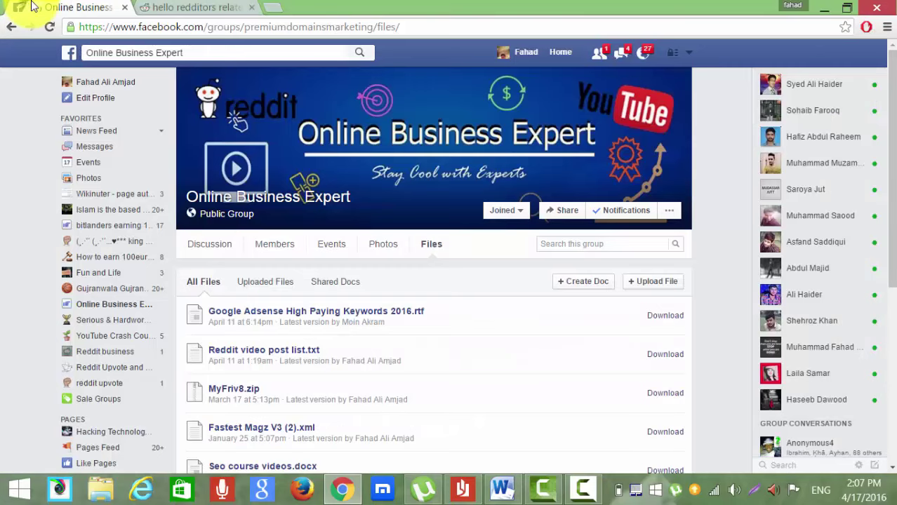
Step: Open the Reddit Upvote and market group and expand the pinned plan post with See More
left_click(112, 368)
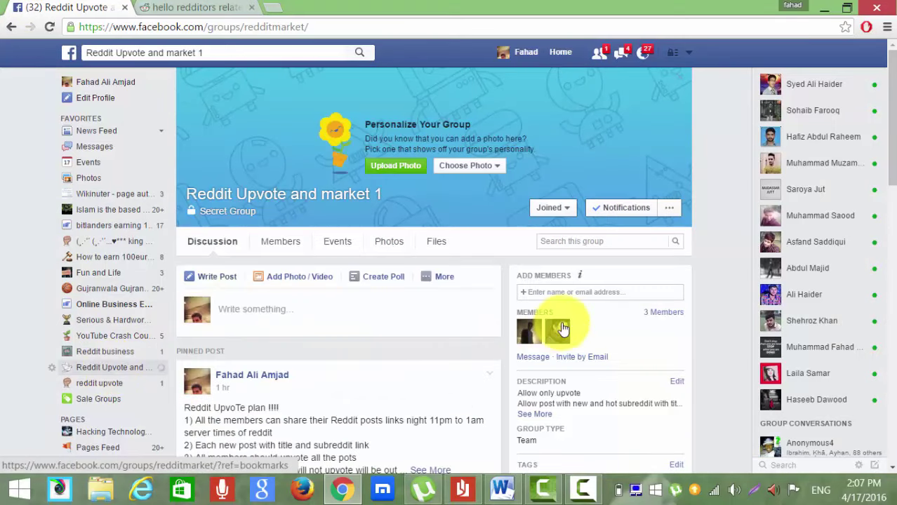
scroll(887, 118, "down", 2)
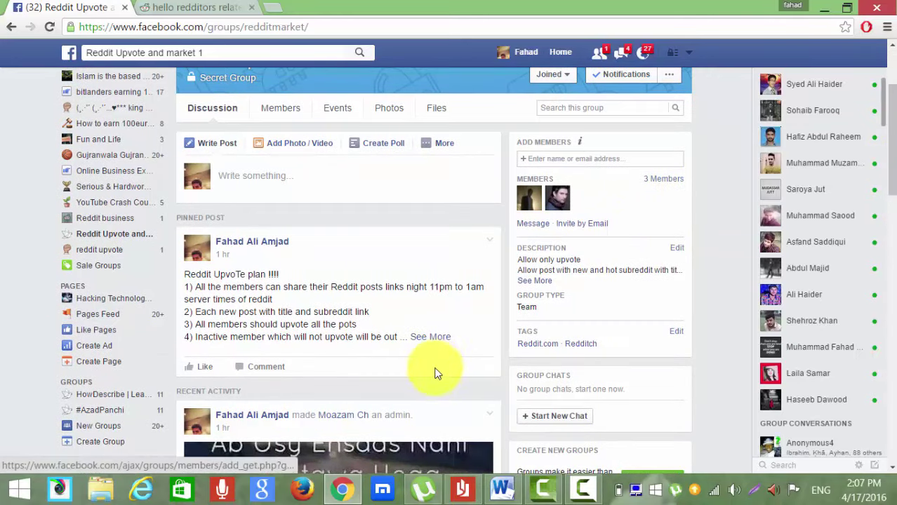
left_click(437, 338)
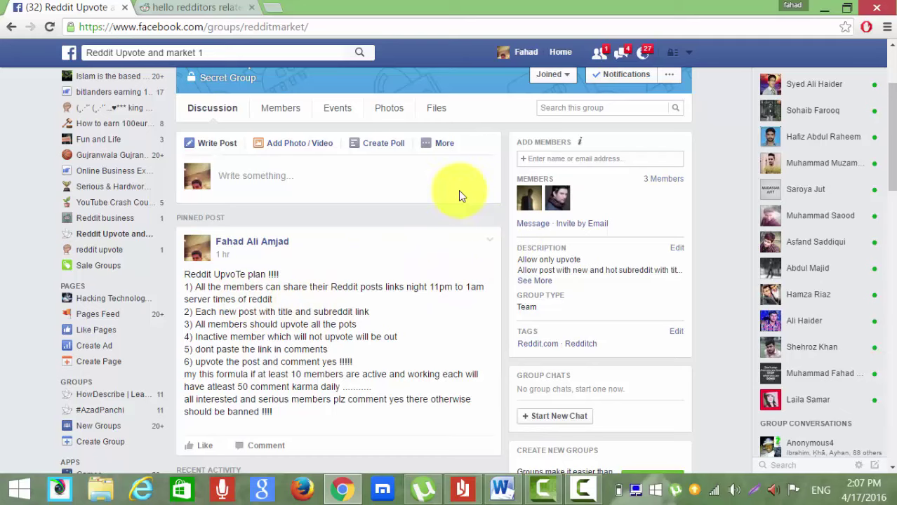
Step: Confirm the pending friend request, view your own profile, then return to the News Feed
left_click(599, 53)
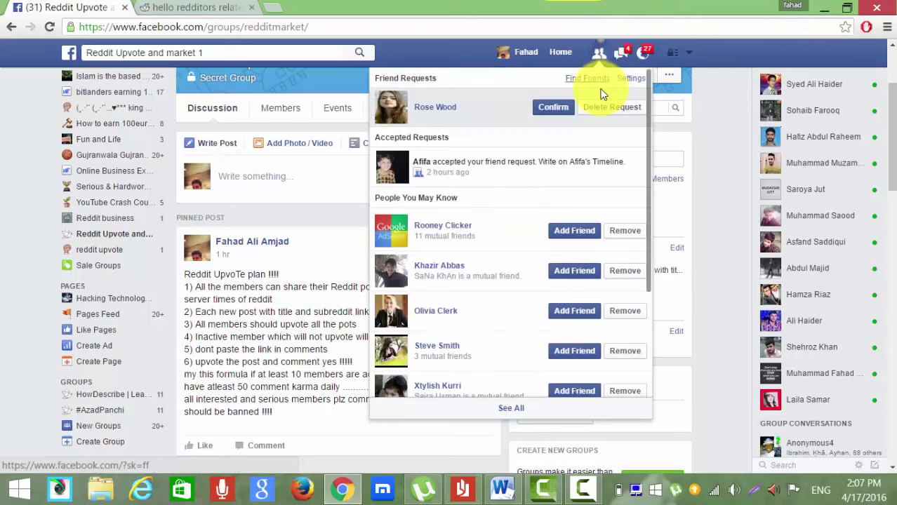
left_click(553, 108)
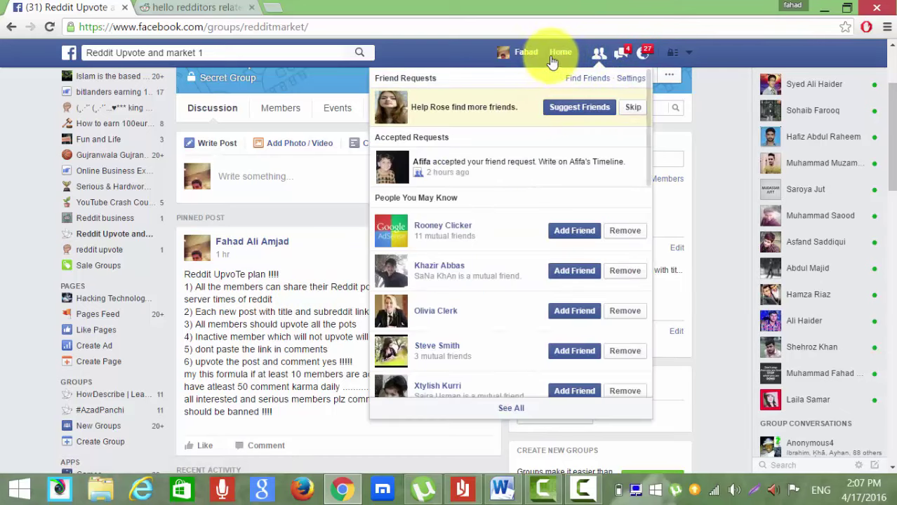
left_click(528, 53)
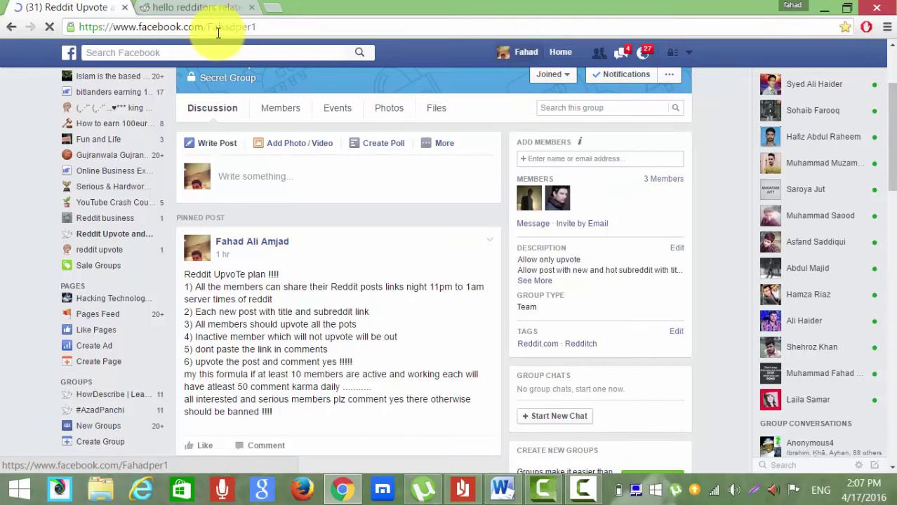
left_click(188, 7)
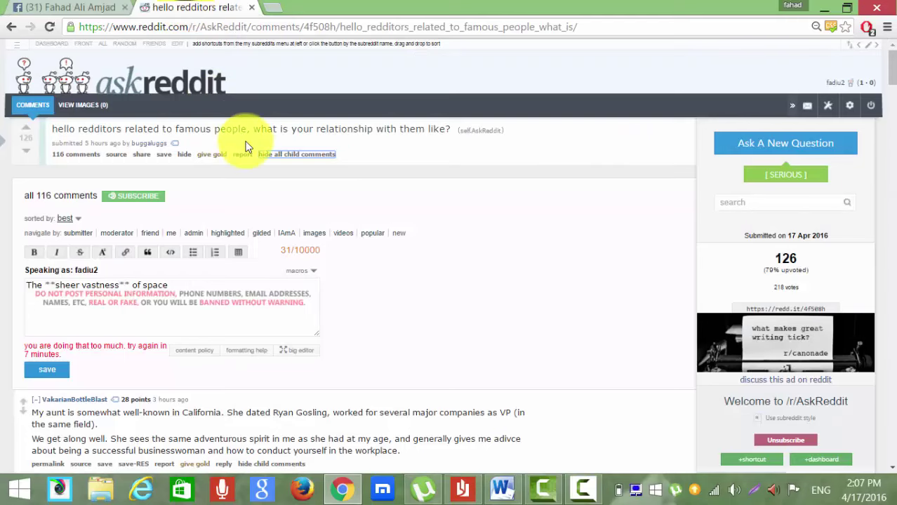
left_click(89, 7)
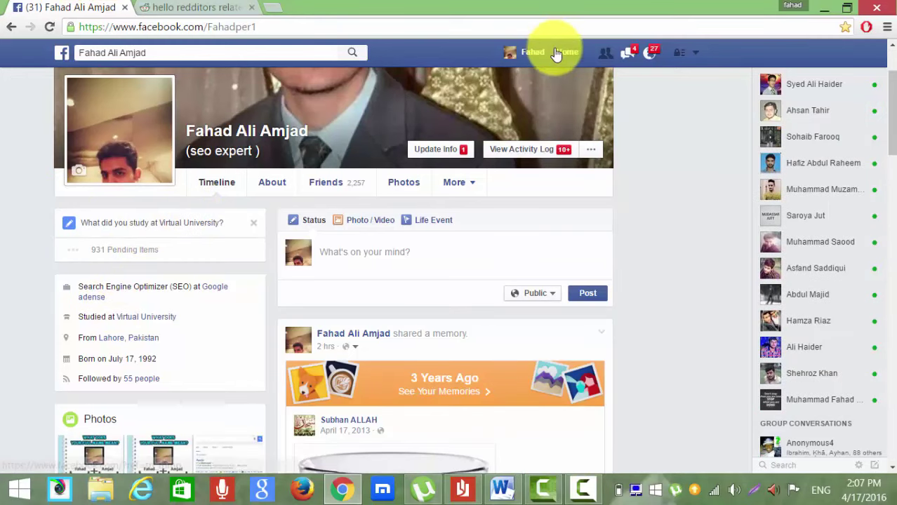
left_click(556, 54)
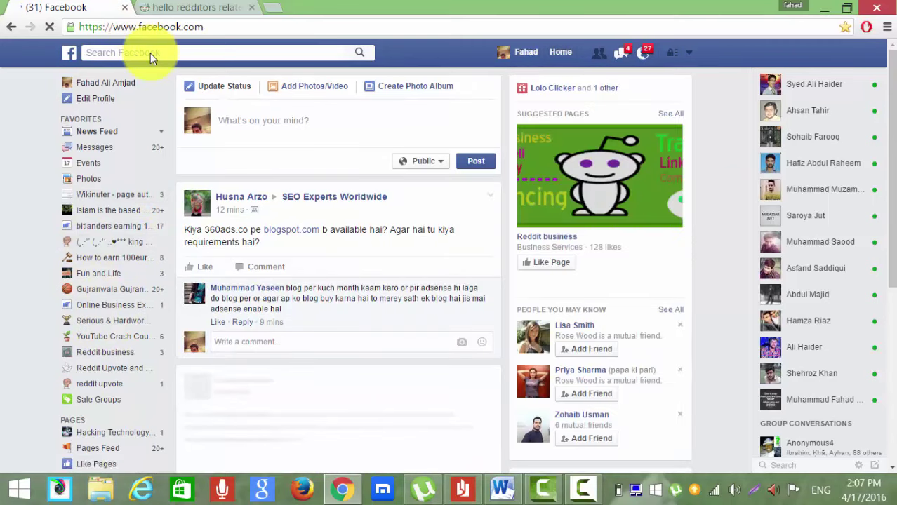
Step: Search Facebook for 'online' and open the Online Business Expert group
left_click(150, 53)
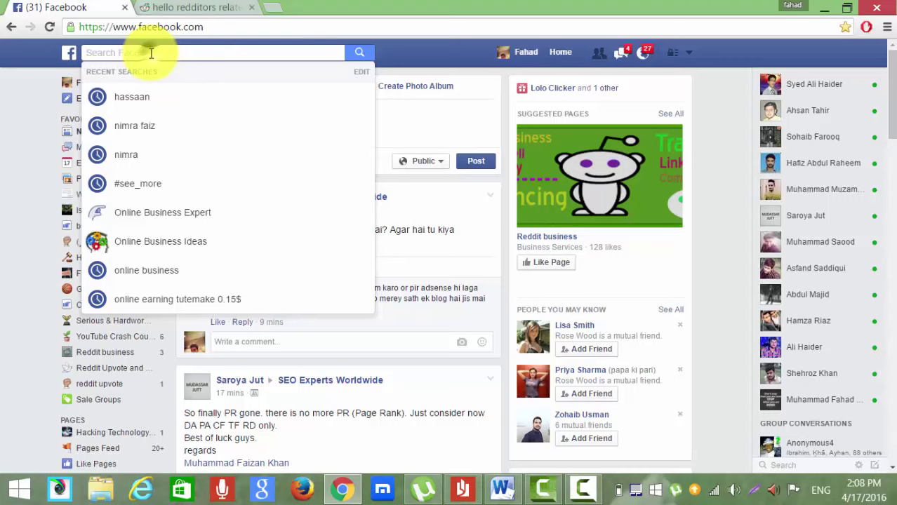
type("o")
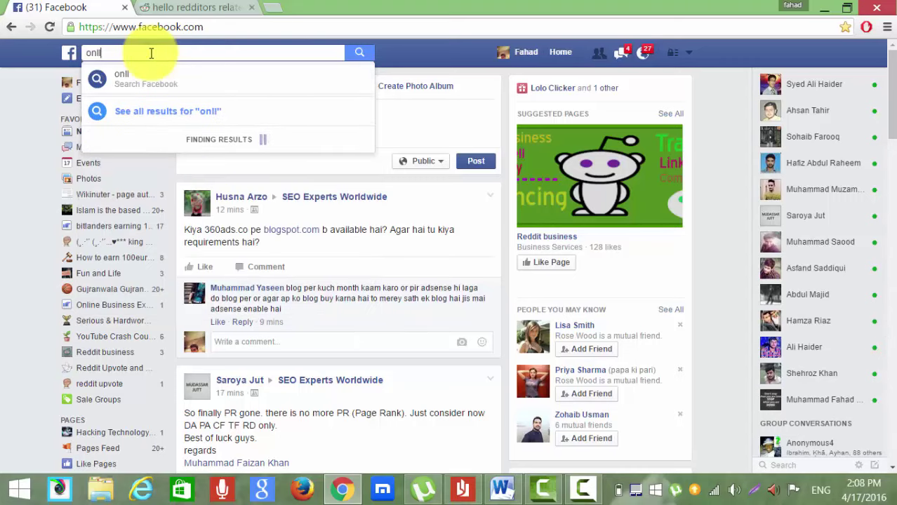
type("nl")
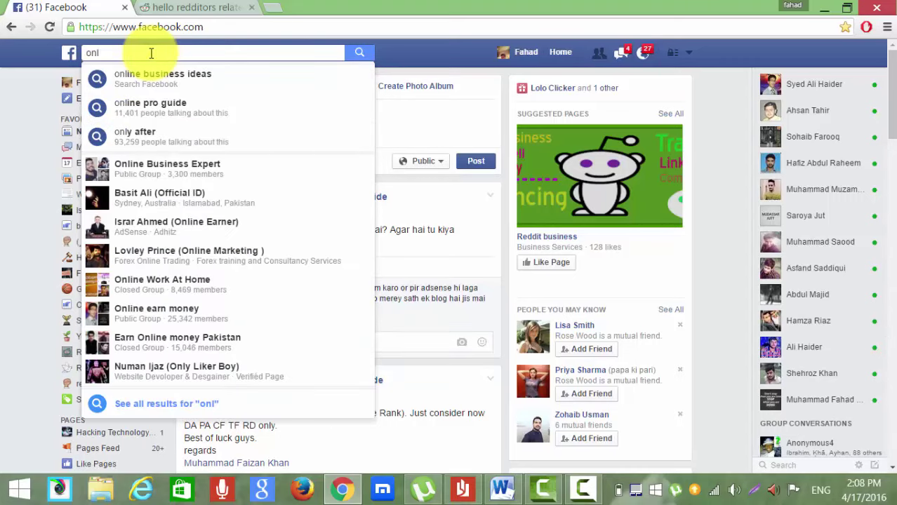
type("ine")
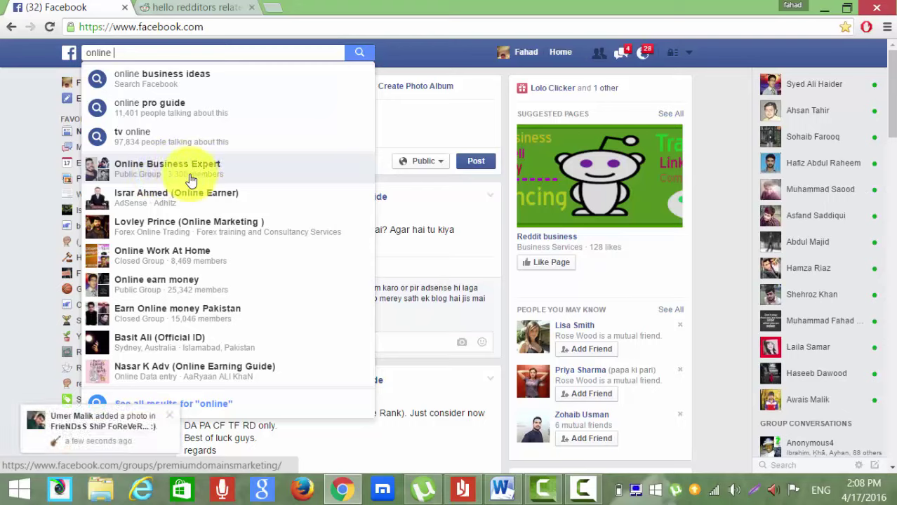
left_click(191, 180)
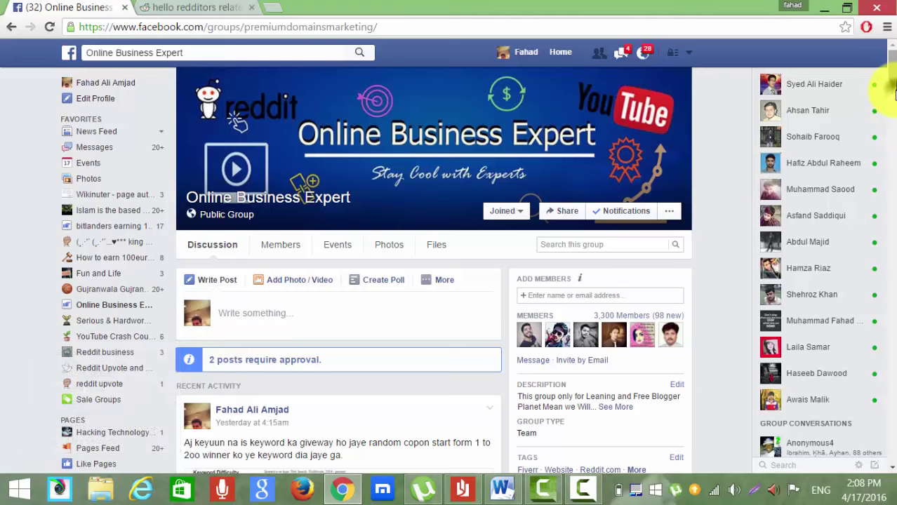
Step: Scroll through the group's discussion posts, then return to the News Feed
left_click_drag(893, 91, 893, 144)
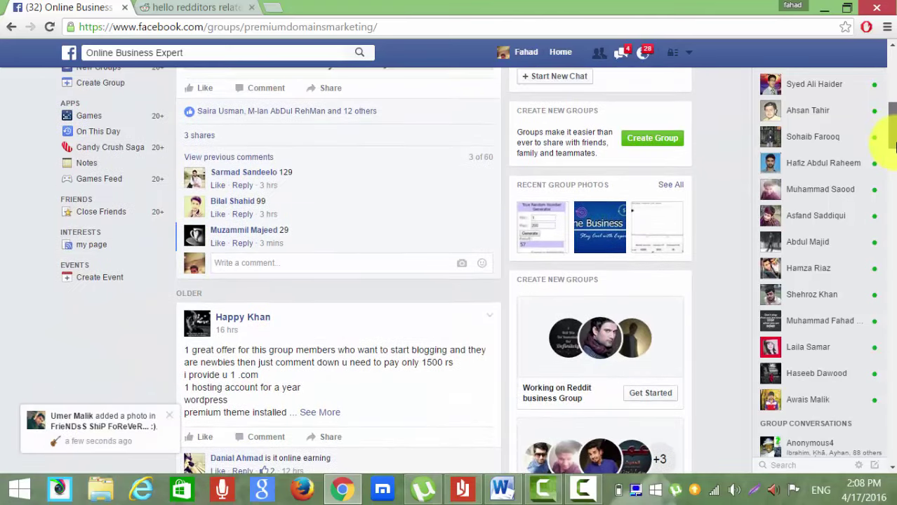
scroll(894, 145, "up", 1)
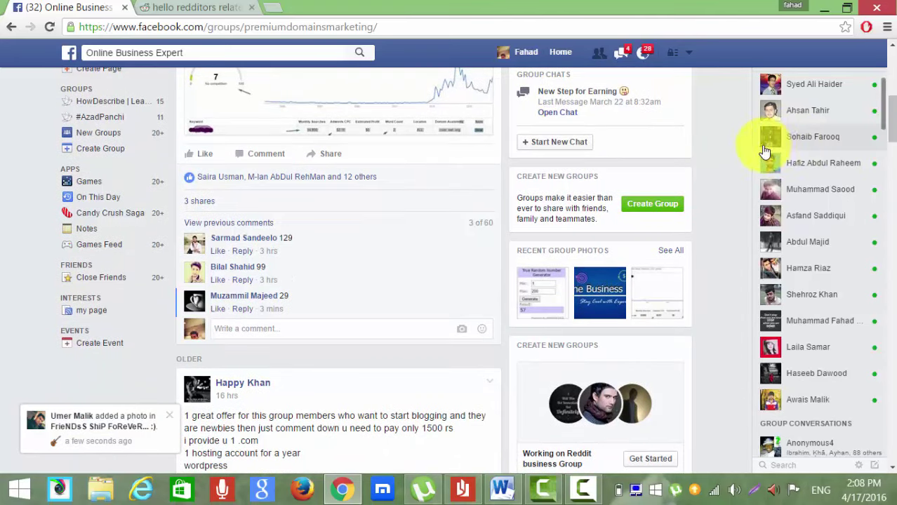
left_click_drag(893, 121, 890, 56)
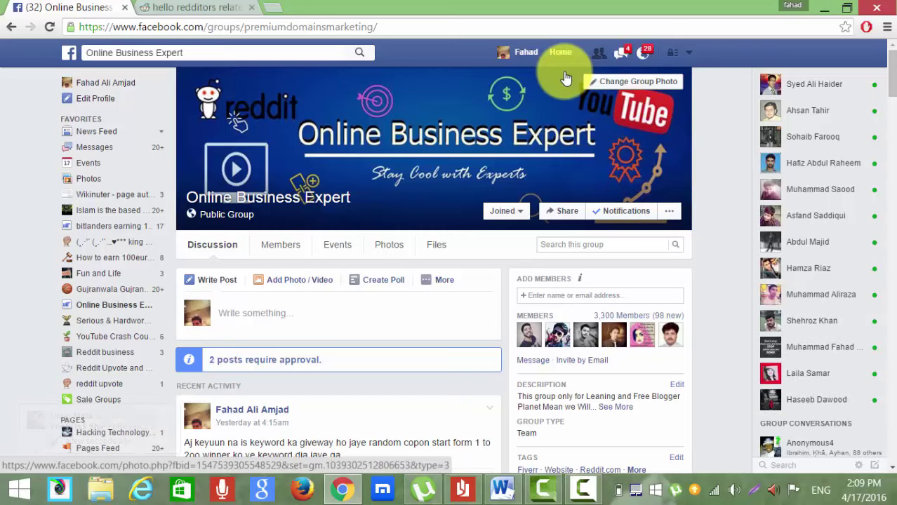
left_click(561, 56)
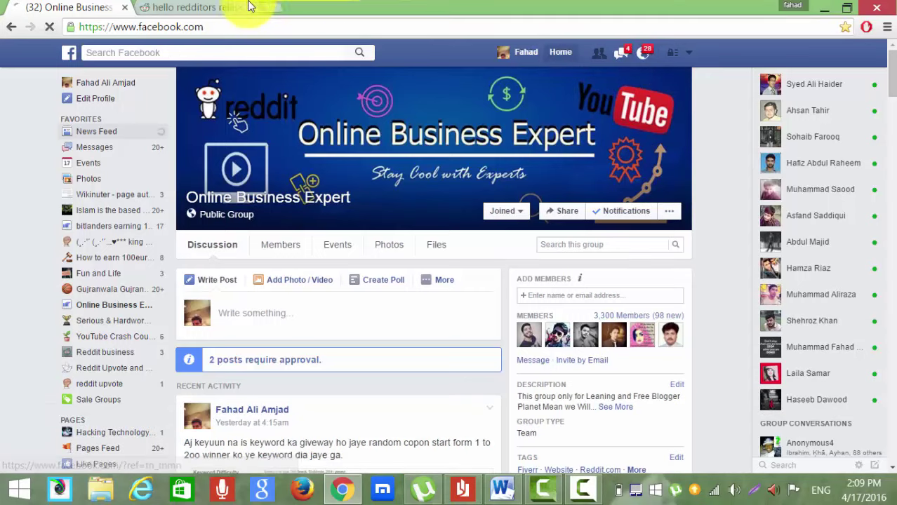
Step: Open a new browser tab and load the google.com.pk homepage
left_click(218, 7)
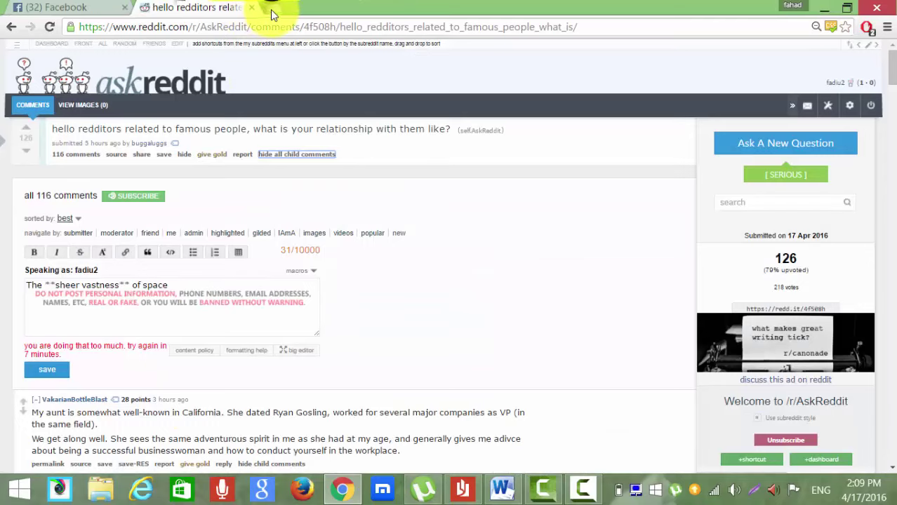
left_click(271, 11)
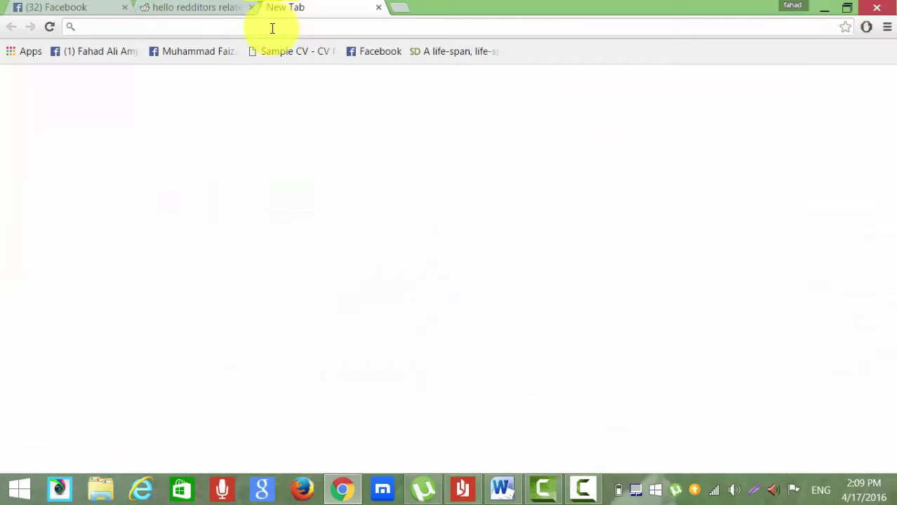
type("google.com.pk")
key("Return")
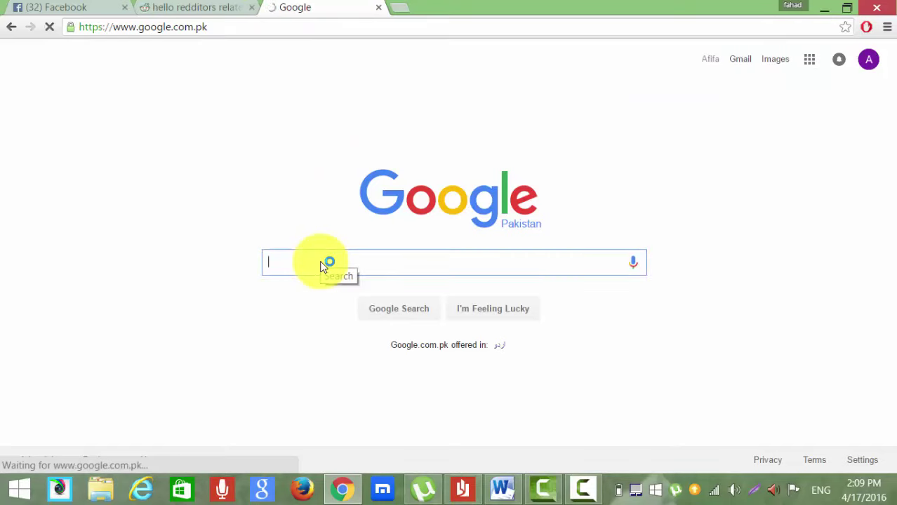
Step: Search Google for 'reddit motivation' and go to the second page of results
type("reddi")
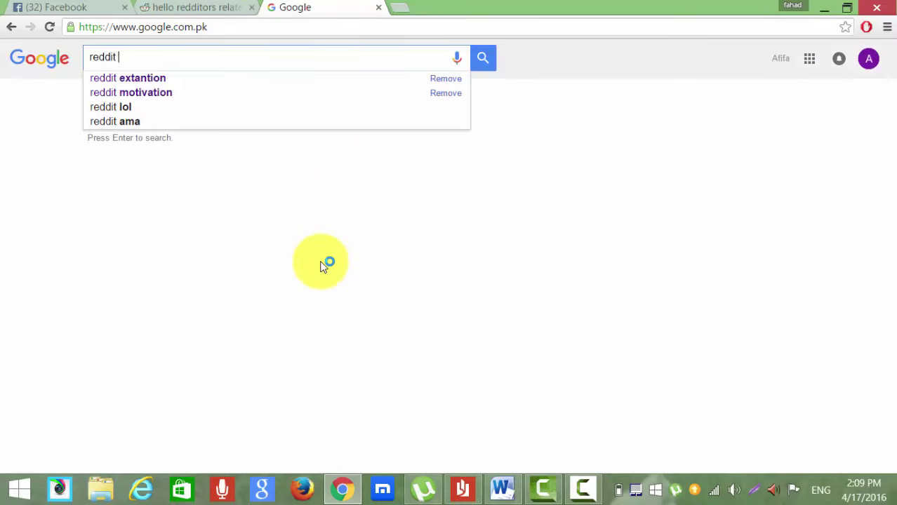
type("t moti")
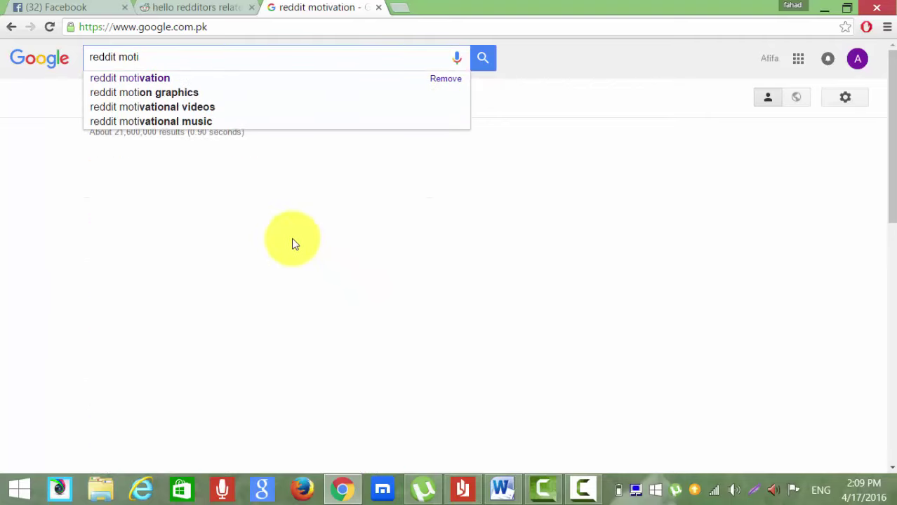
left_click(178, 79)
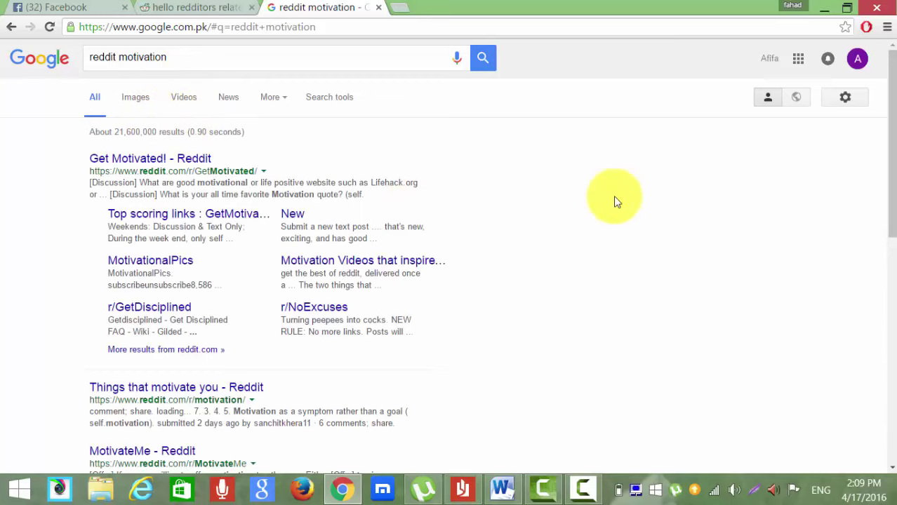
left_click_drag(886, 165, 891, 395)
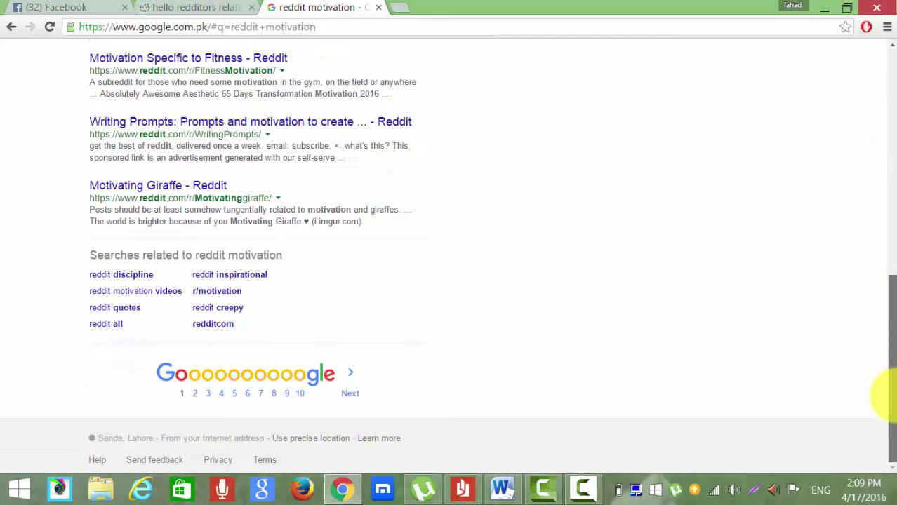
left_click(197, 398)
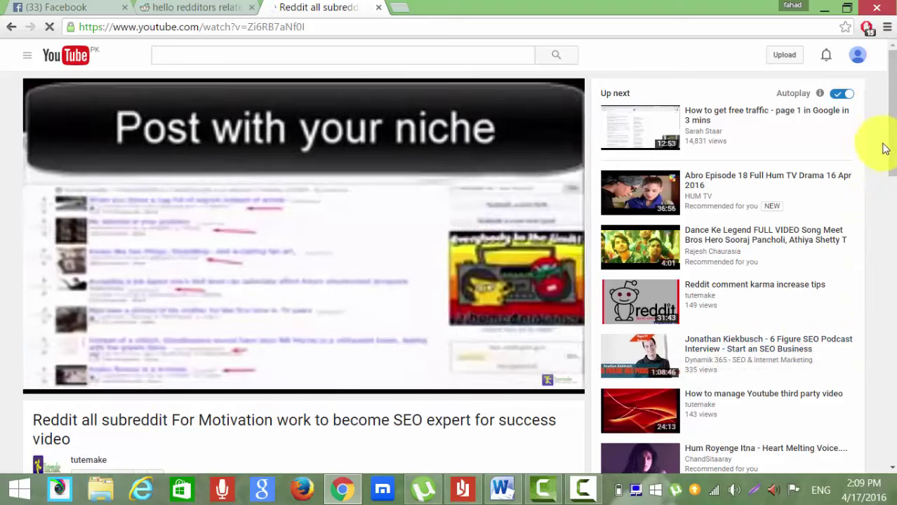
Step: Scroll through the Reddit motivation video's description and comments, then close the YouTube tab
scroll(888, 155, "down", 2)
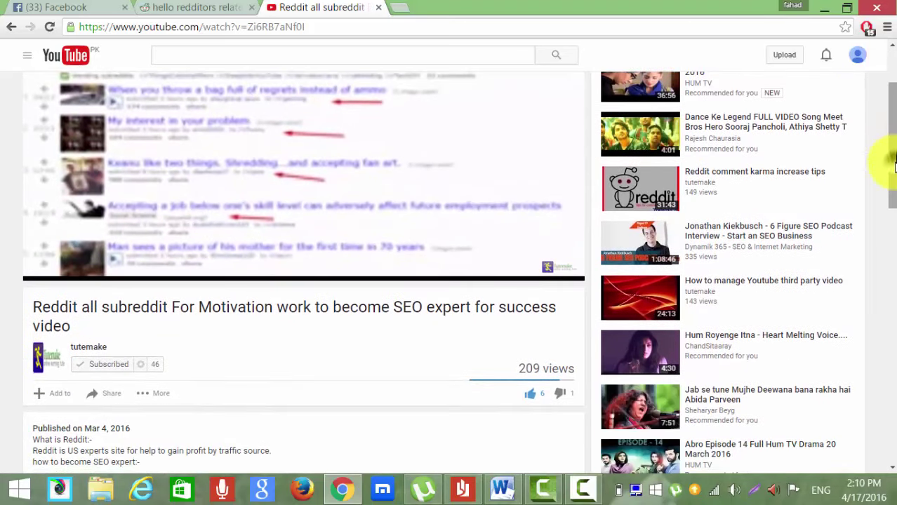
scroll(895, 163, "up", 1)
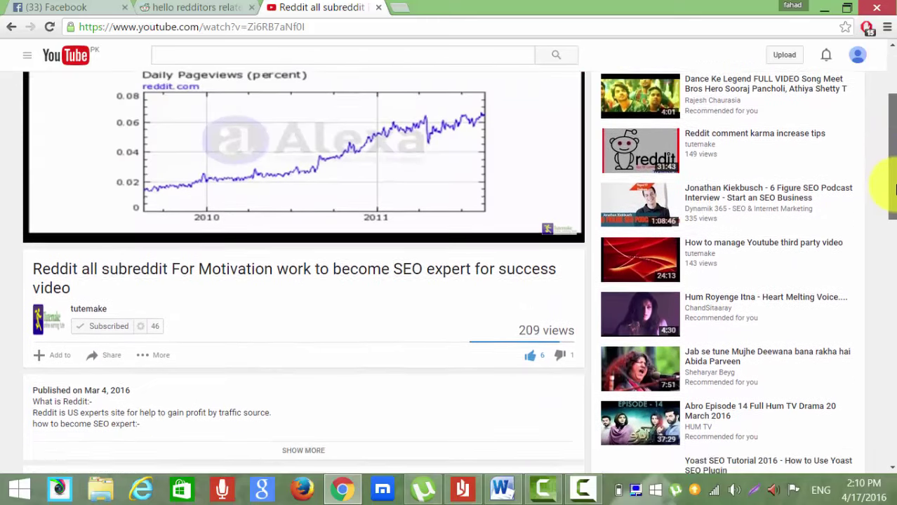
left_click_drag(895, 165, 890, 126)
scroll(892, 126, "up", 1)
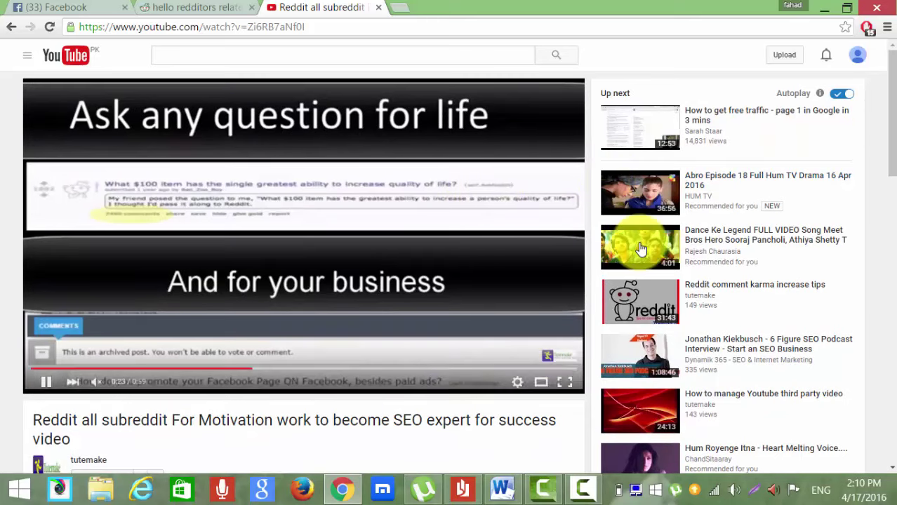
left_click_drag(892, 133, 893, 262)
left_click_drag(891, 226, 892, 199)
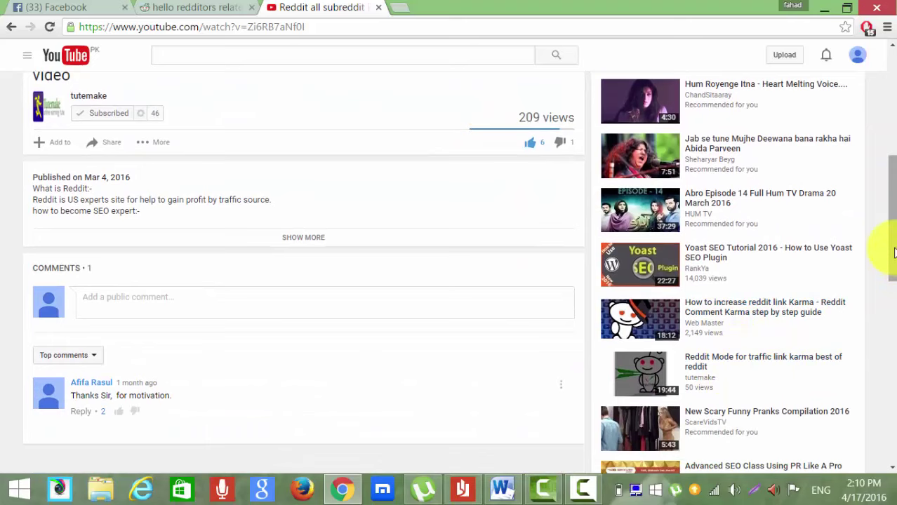
left_click_drag(894, 247, 893, 184)
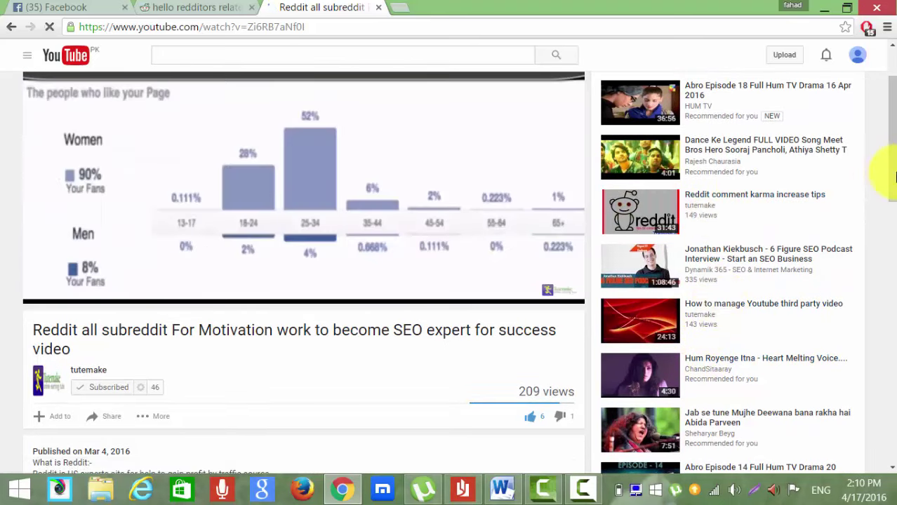
left_click_drag(891, 150, 890, 129)
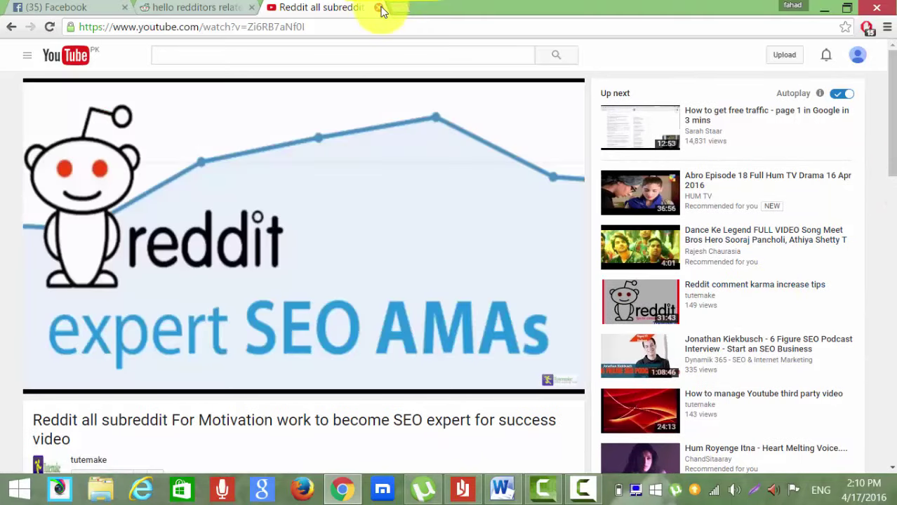
left_click(379, 7)
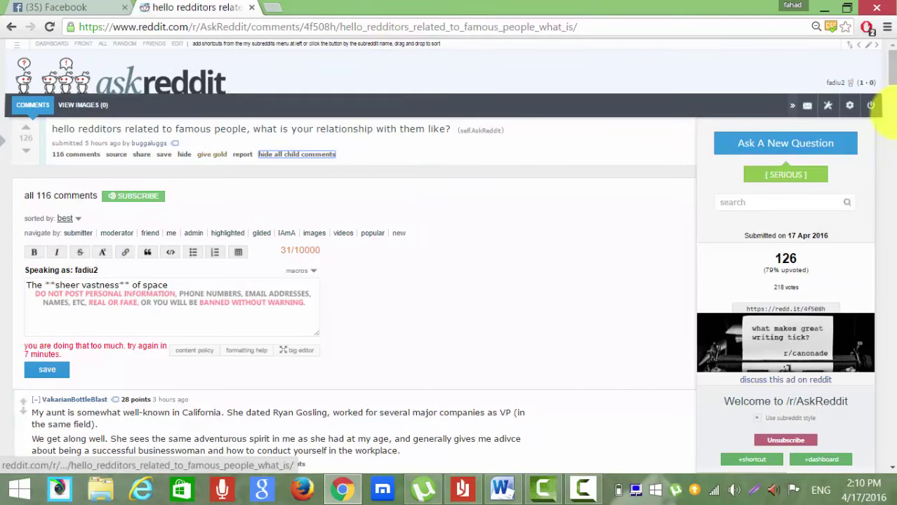
Step: Save the bolded 'The sheer vastness of space' comment to the famous-people thread
left_click_drag(892, 67, 893, 84)
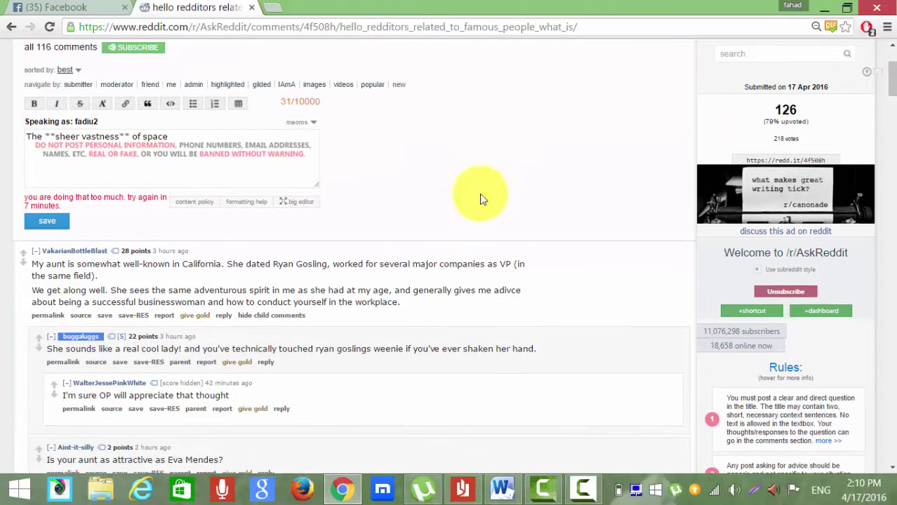
left_click(47, 223)
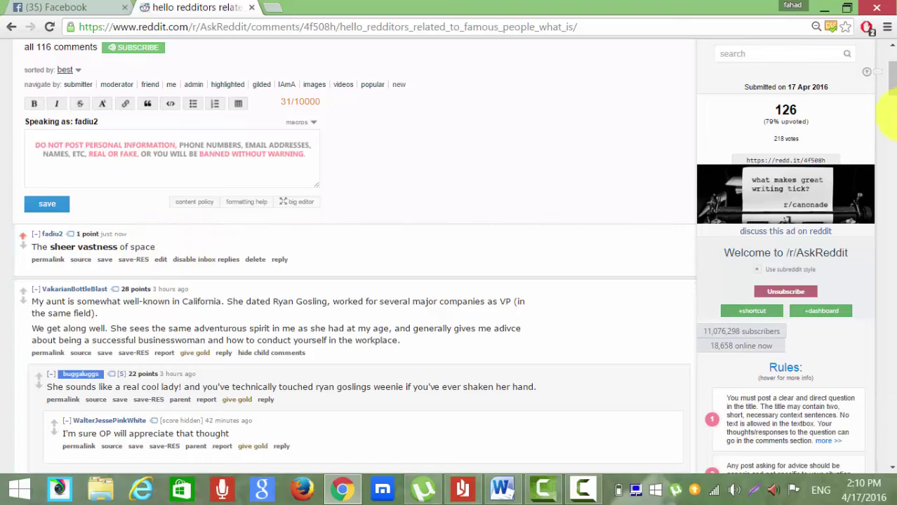
left_click_drag(893, 76, 893, 62)
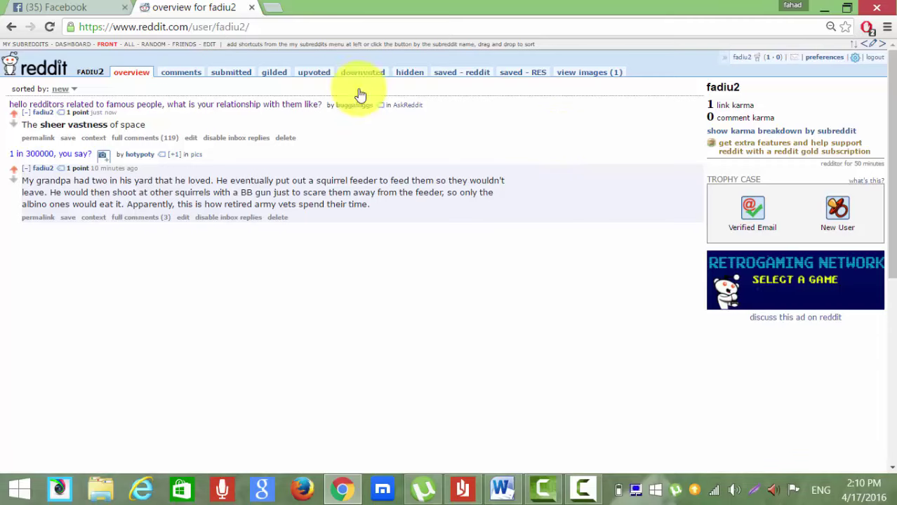
Step: Glance at the reddit business outline in Word, minimize it, then open the AskReddit subreddit
left_click(502, 490)
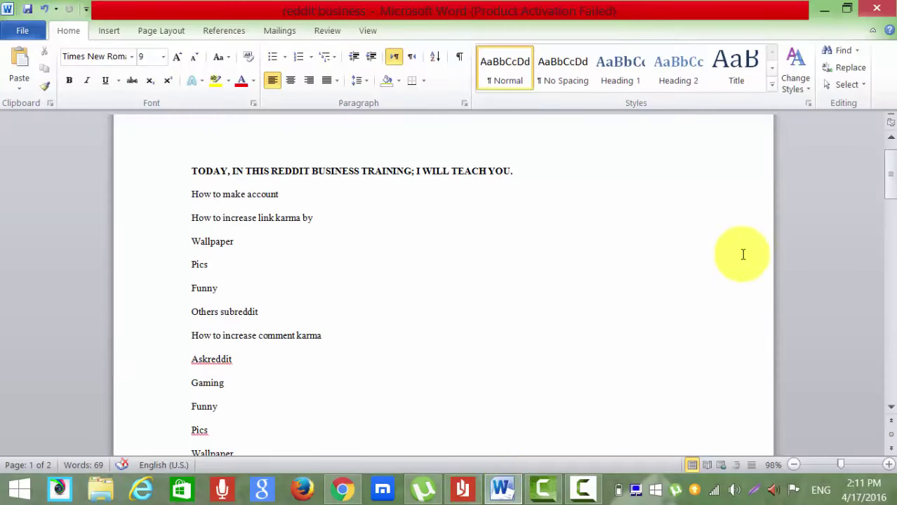
left_click_drag(888, 185, 890, 185)
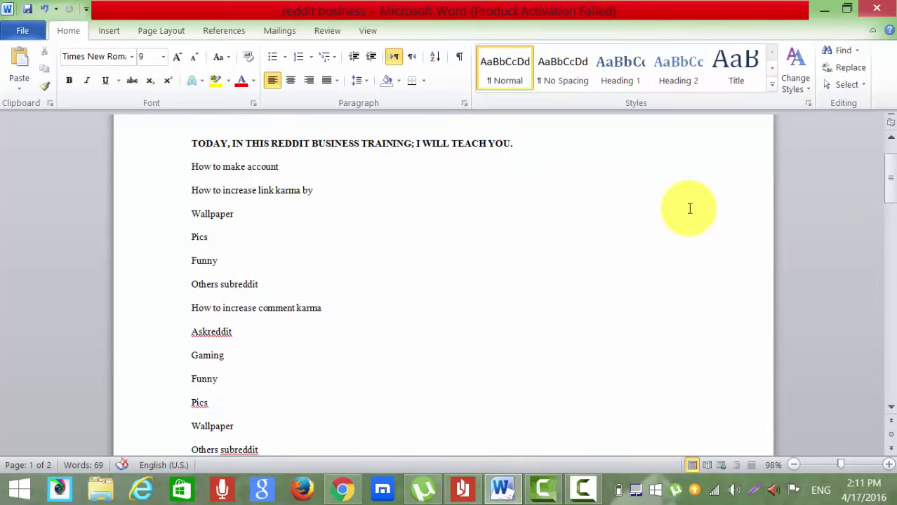
left_click(817, 11)
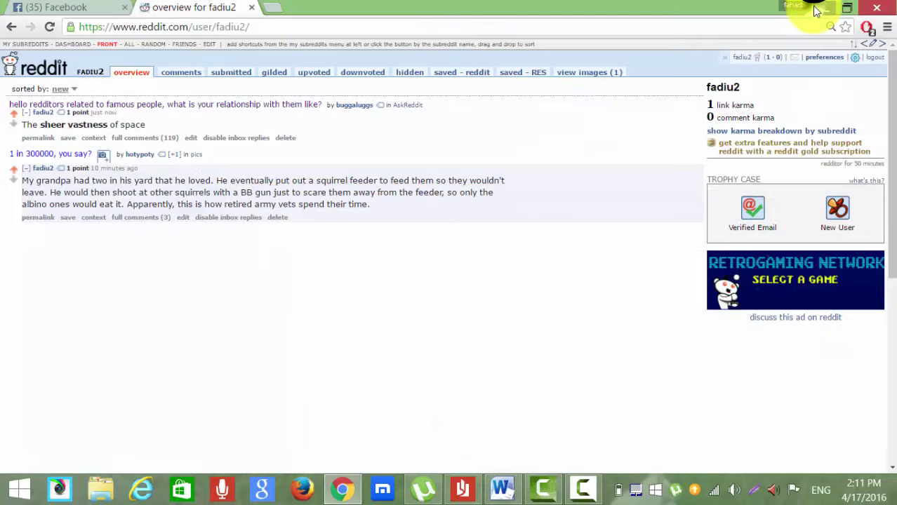
key("super+k")
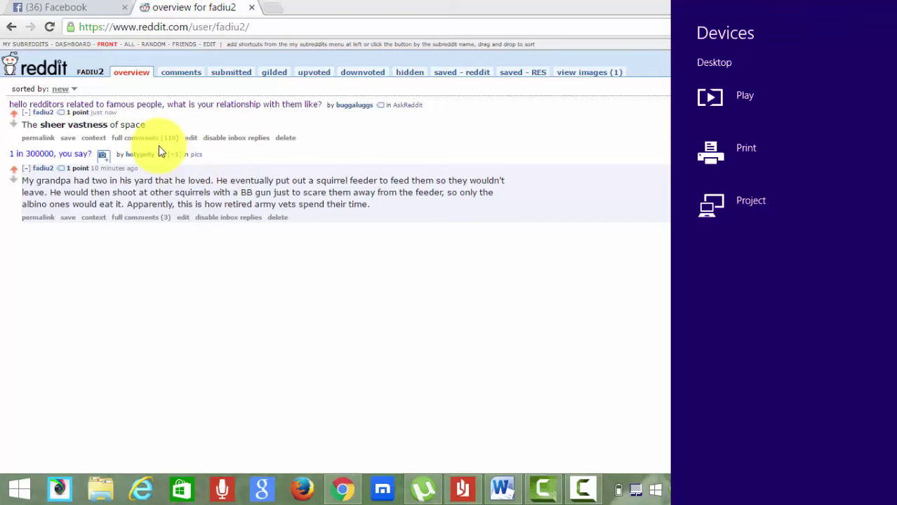
left_click(373, 142)
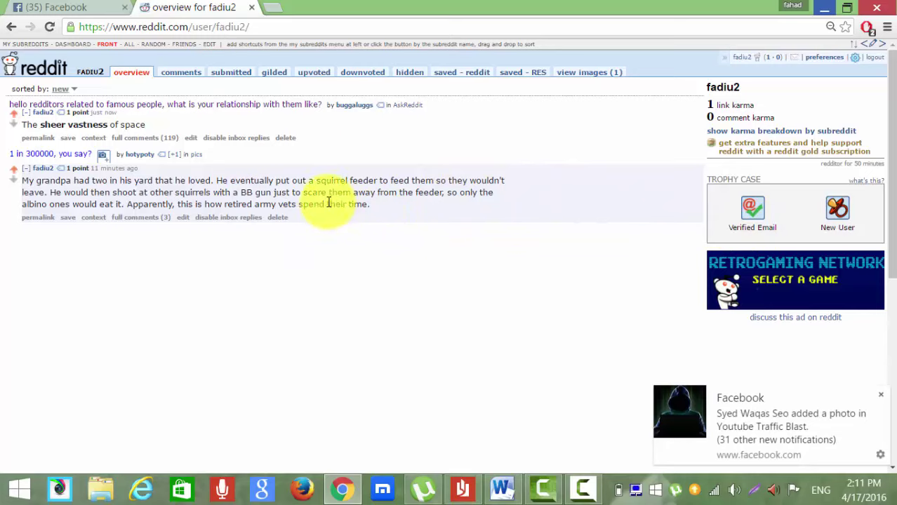
left_click(413, 107)
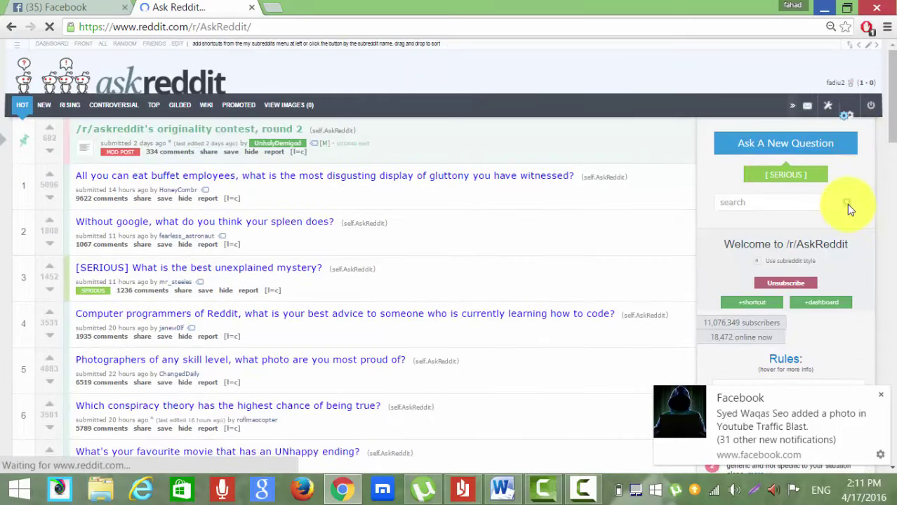
Step: Return to the AskReddit front page using the recent-pages history list
left_click(846, 205)
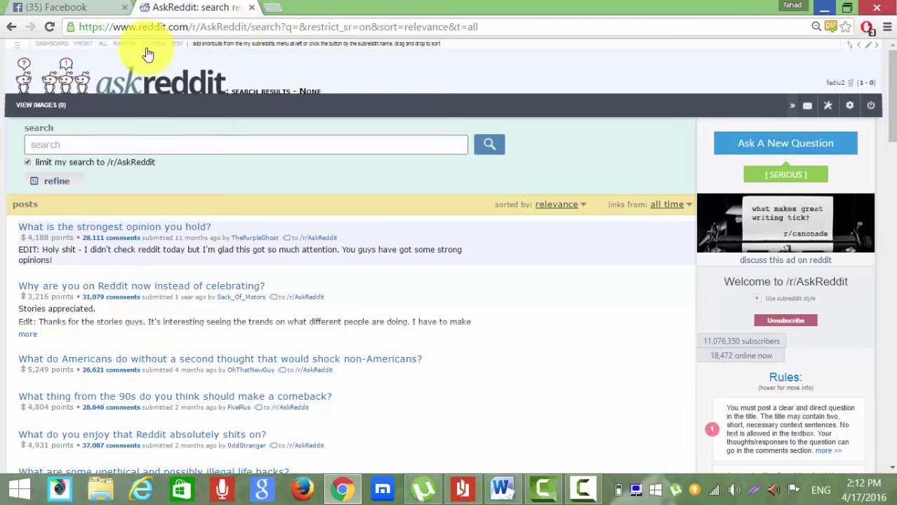
right_click(11, 29)
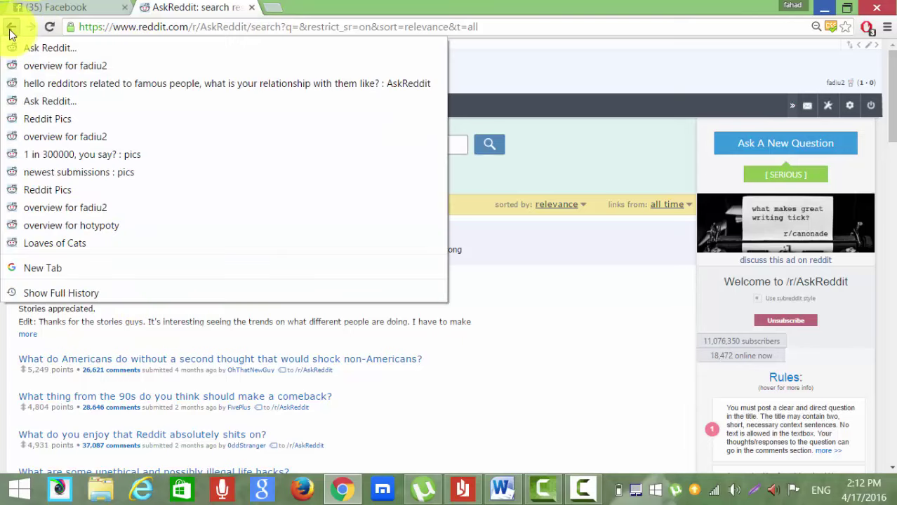
left_click(10, 31)
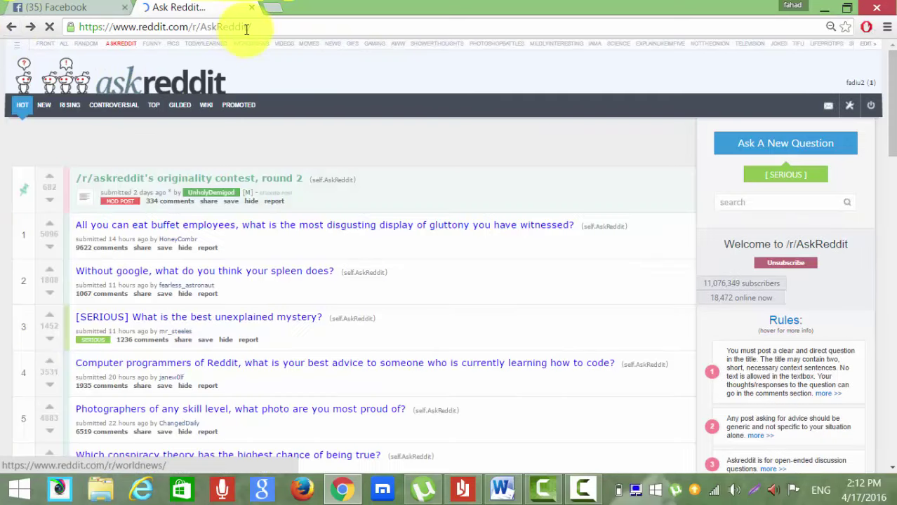
Step: Replace AskReddit with gaming in the URL to load r/gaming
left_click(245, 28)
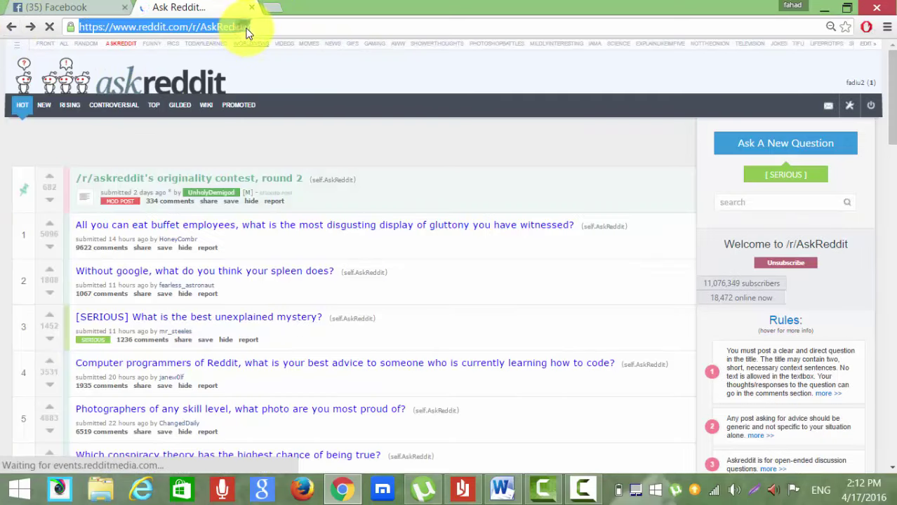
key("BackSpace")
key("BackSpace")
key("BackSpace")
key("BackSpace")
key("BackSpace")
key("BackSpace")
key("BackSpace")
key("BackSpace")
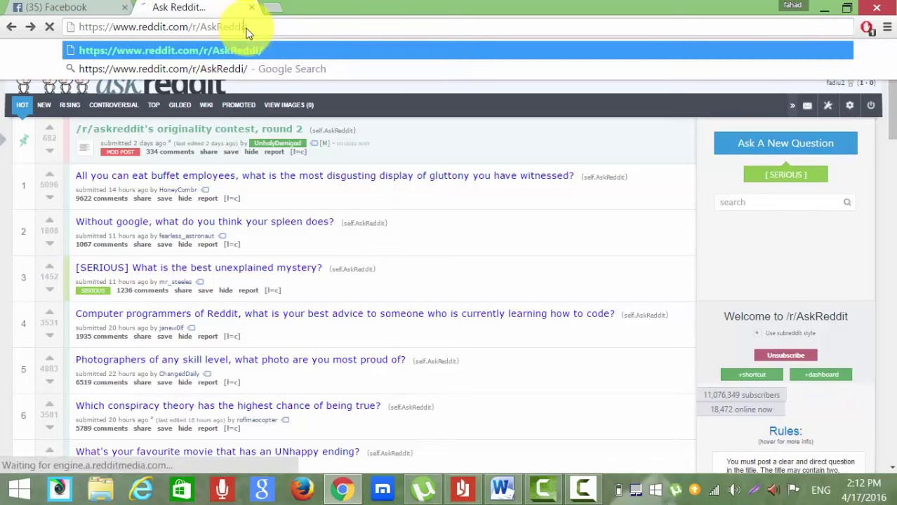
key("BackSpace")
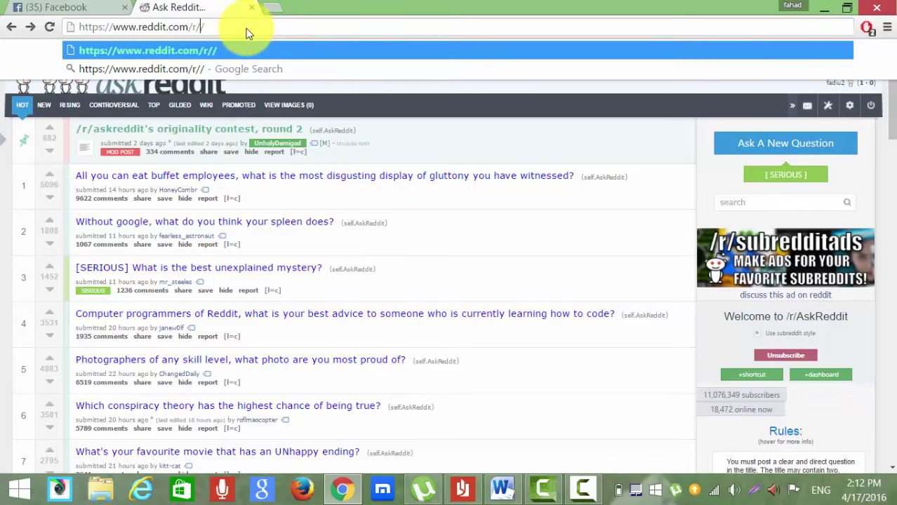
type("gaming")
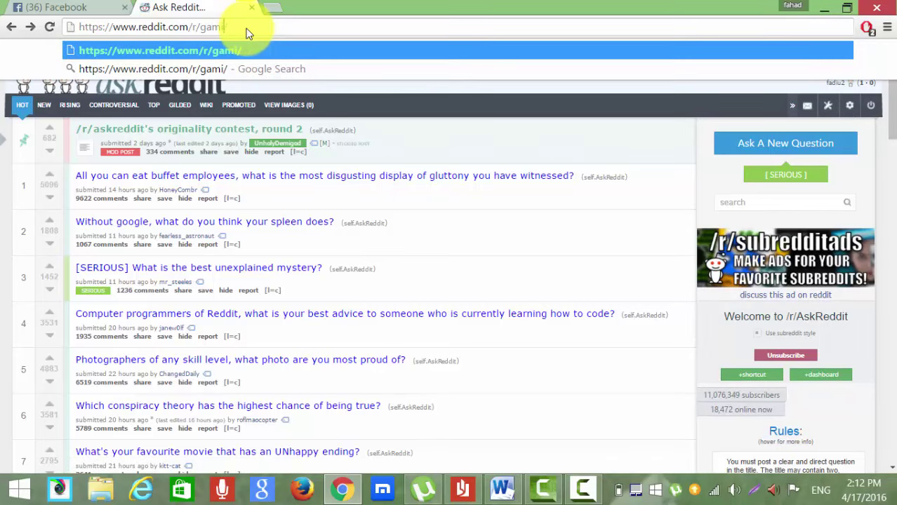
key("Return")
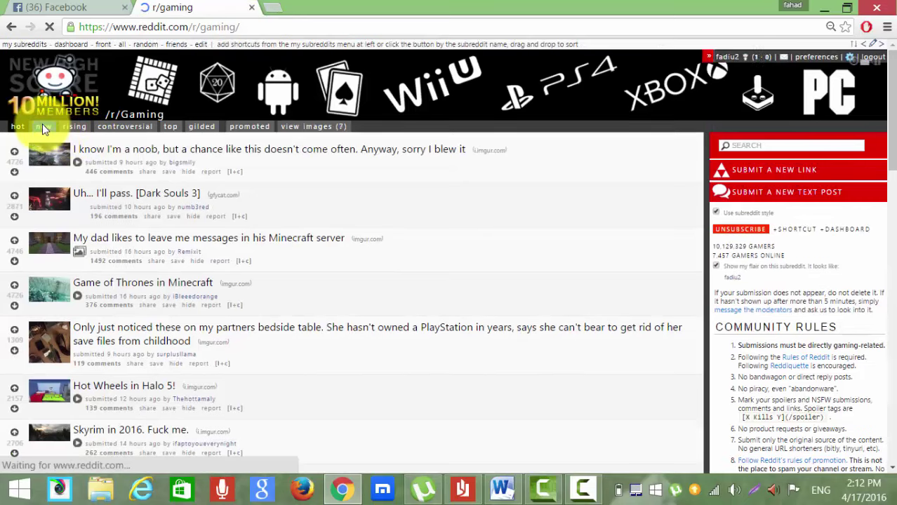
Step: Sort r/gaming by new, zoom out to 75%, and open 'Why didn't this wonderful game continue'
left_click(42, 124)
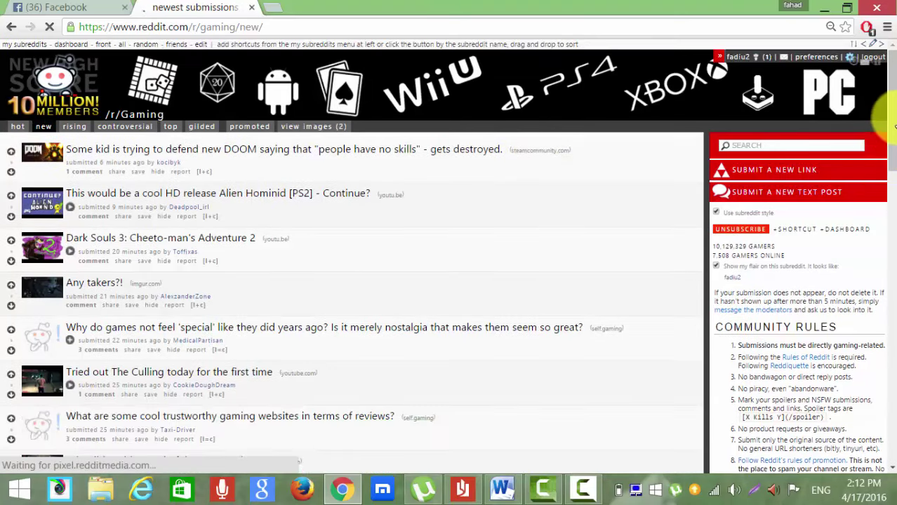
left_click_drag(889, 88, 851, 176)
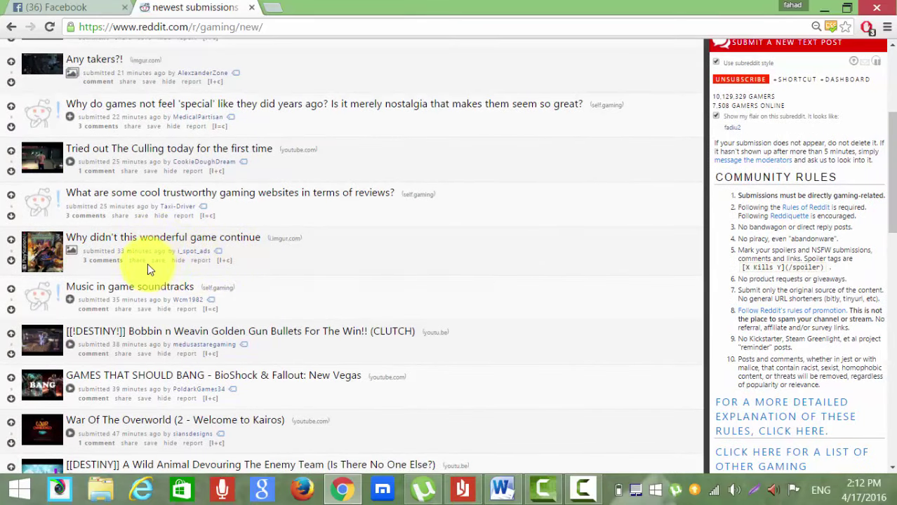
key("ctrl+minus")
key("ctrl+minus")
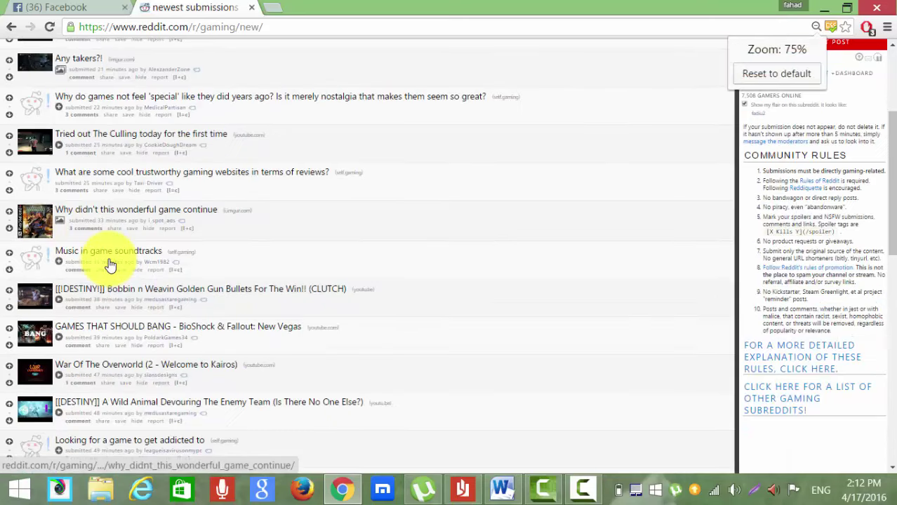
left_click(83, 229)
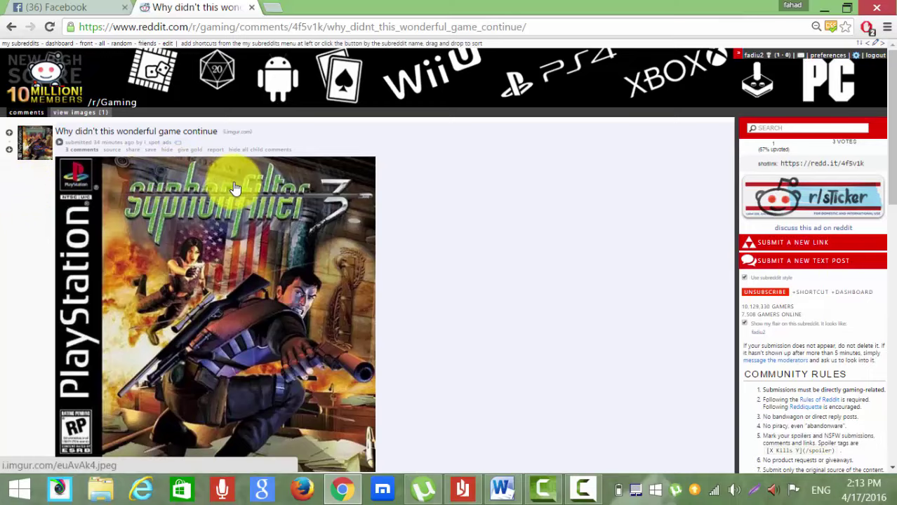
Step: Skim the comments, then open the Syphon Filter 3 cover on imgur and select its URL
scroll(228, 188, "down", 6)
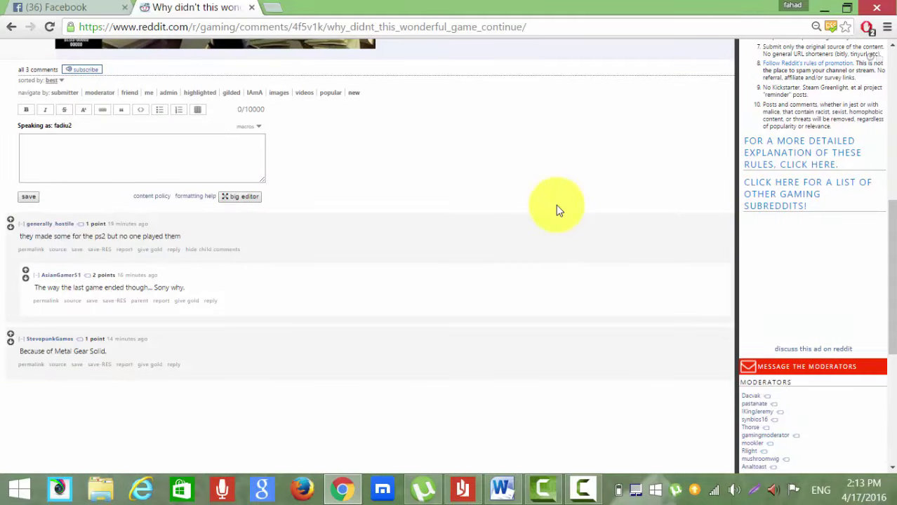
scroll(893, 281, "up", 3)
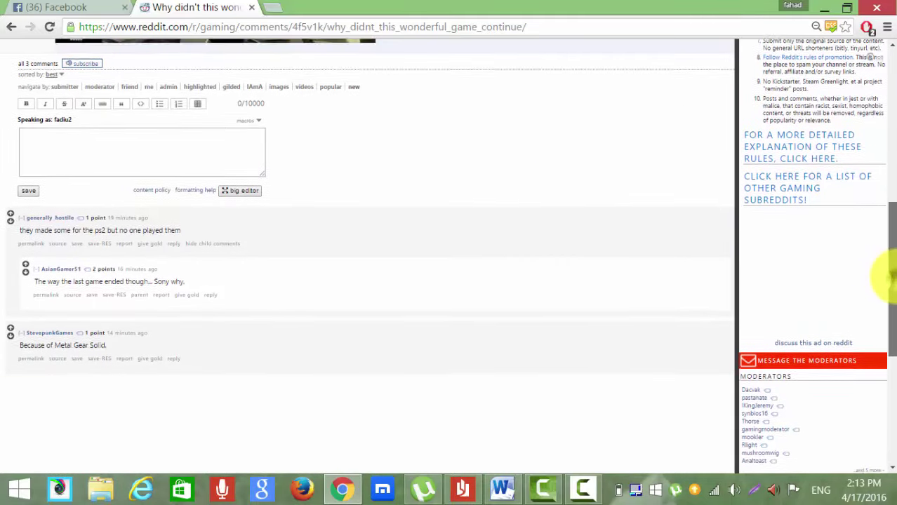
scroll(893, 123, "up", 5)
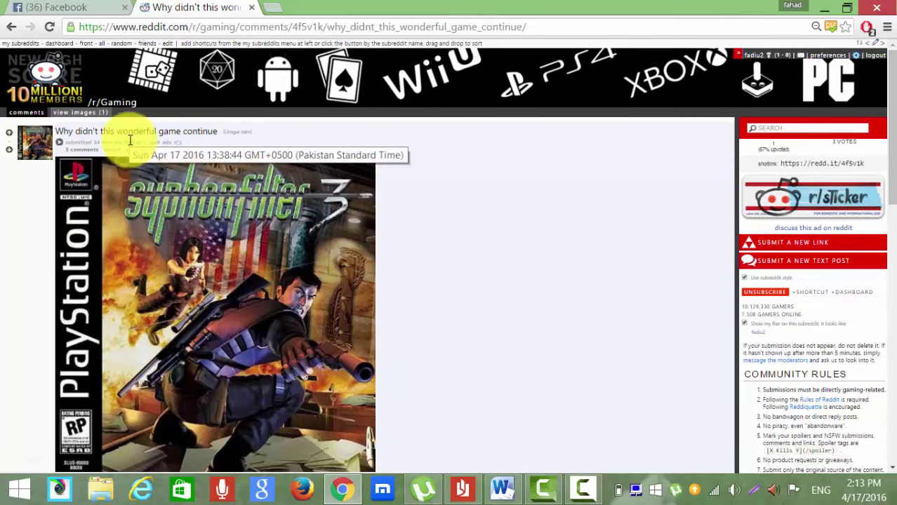
left_click(156, 131)
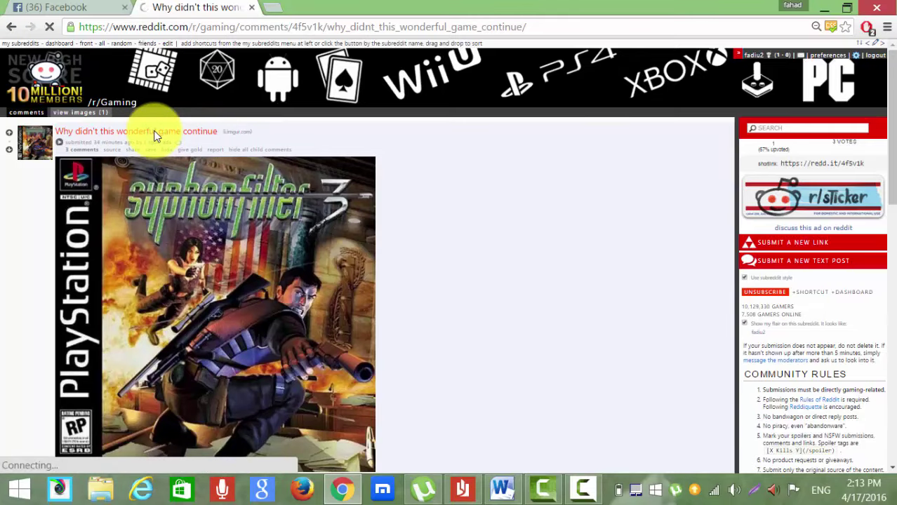
left_click(153, 20)
key("ctrl+c")
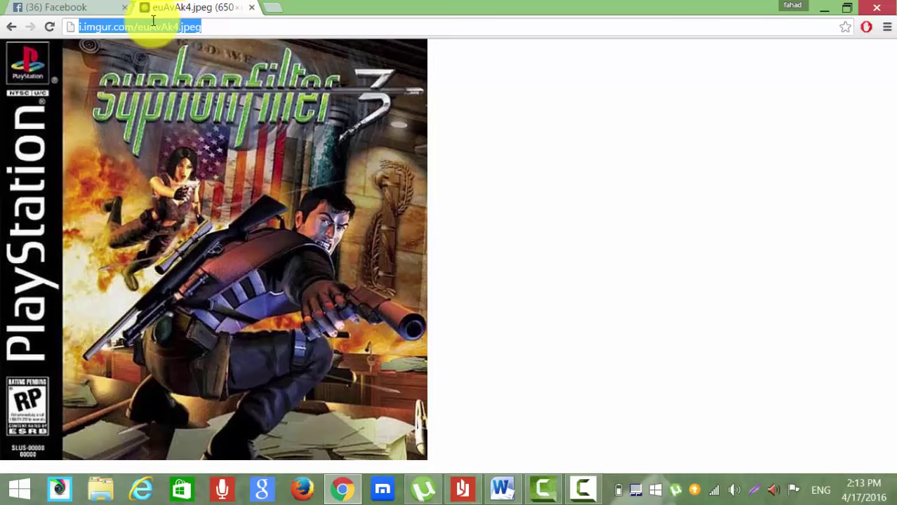
Step: In a new tab, search Google for 'karma decay' and open the Karma Decay reverse image search site
left_click(274, 18)
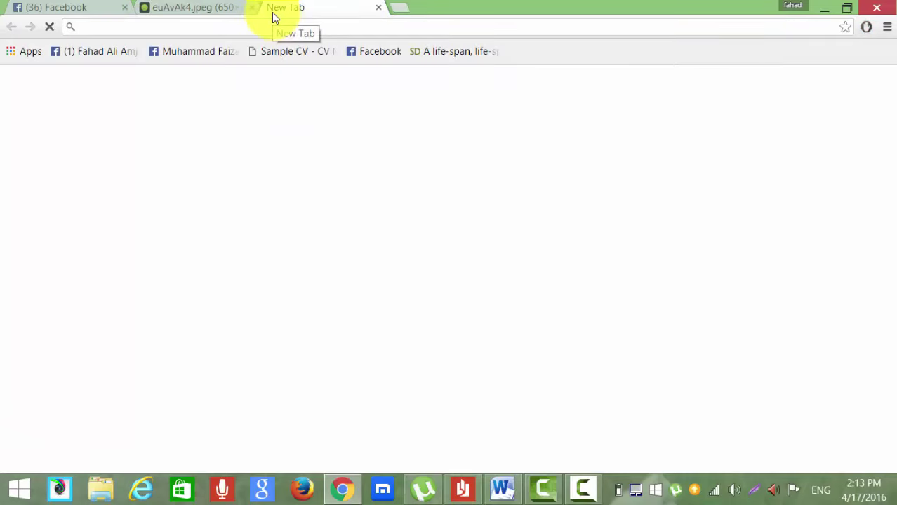
type("karmma")
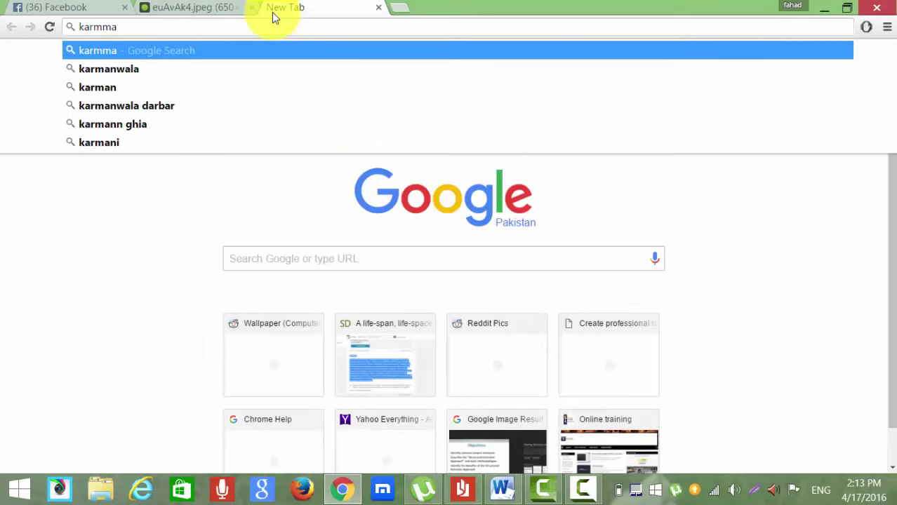
key("BackSpace")
key("BackSpace")
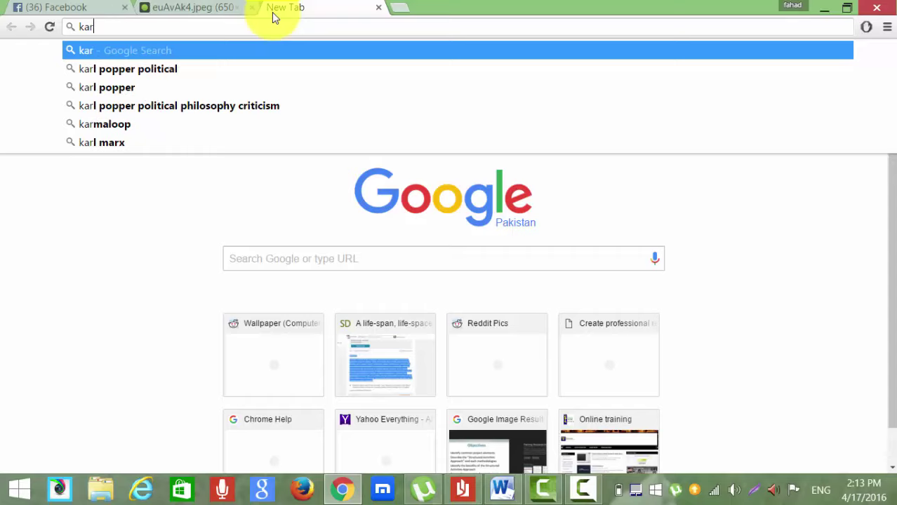
type("m")
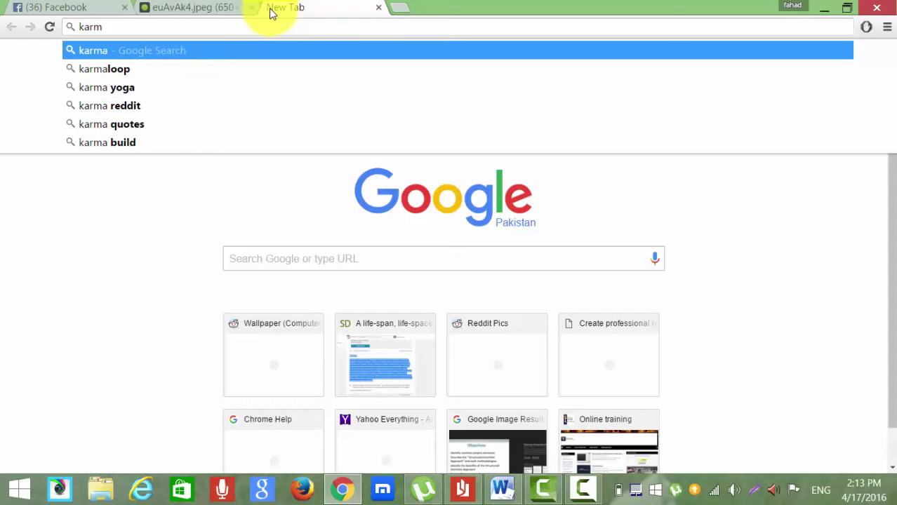
type("a d")
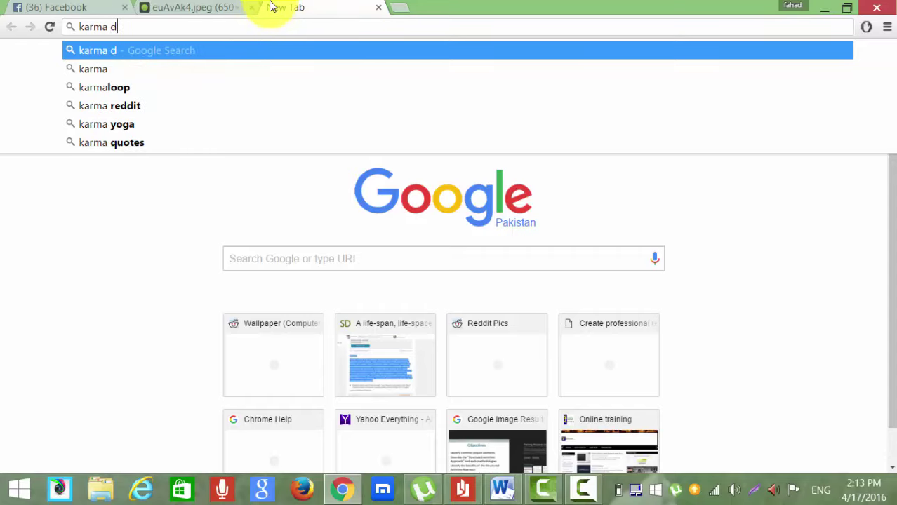
type("e")
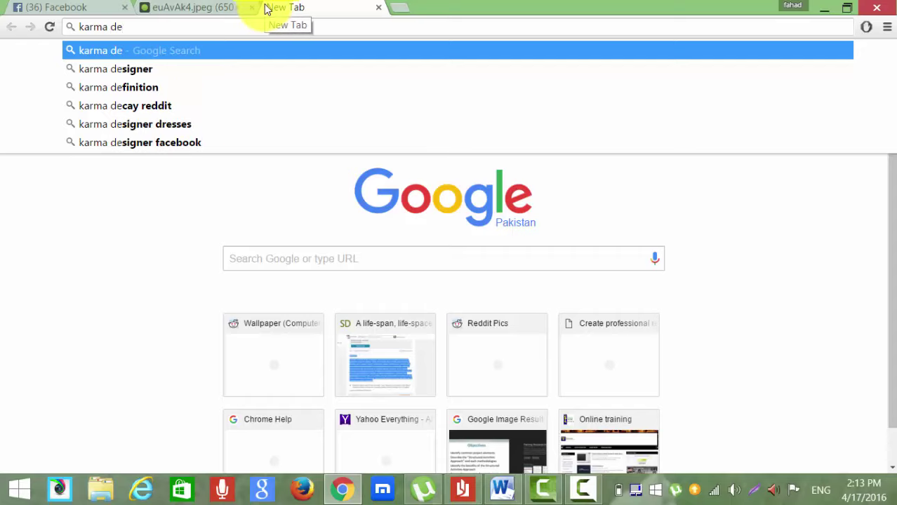
type("ca")
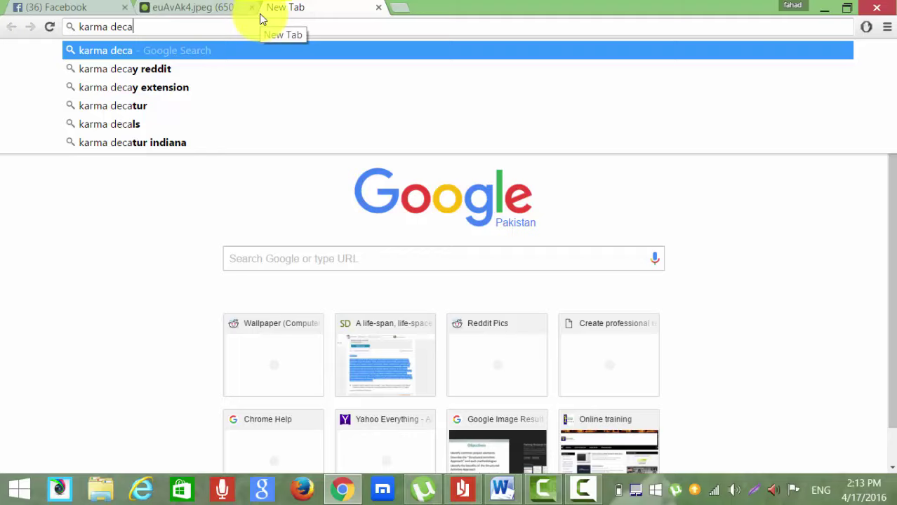
type("y")
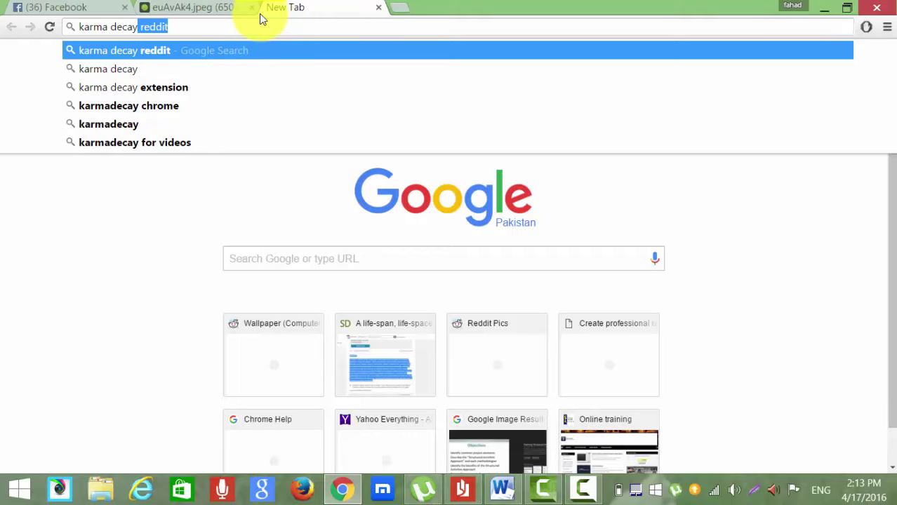
left_click(167, 75)
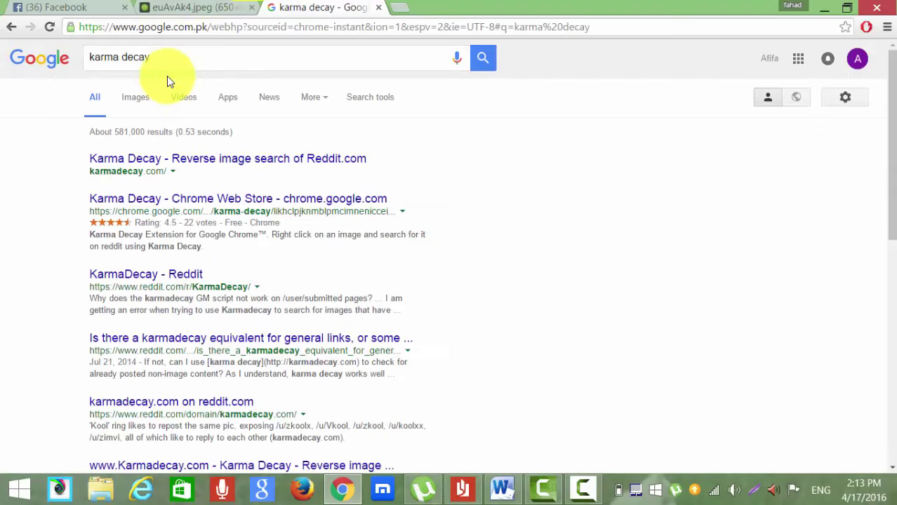
left_click(155, 160)
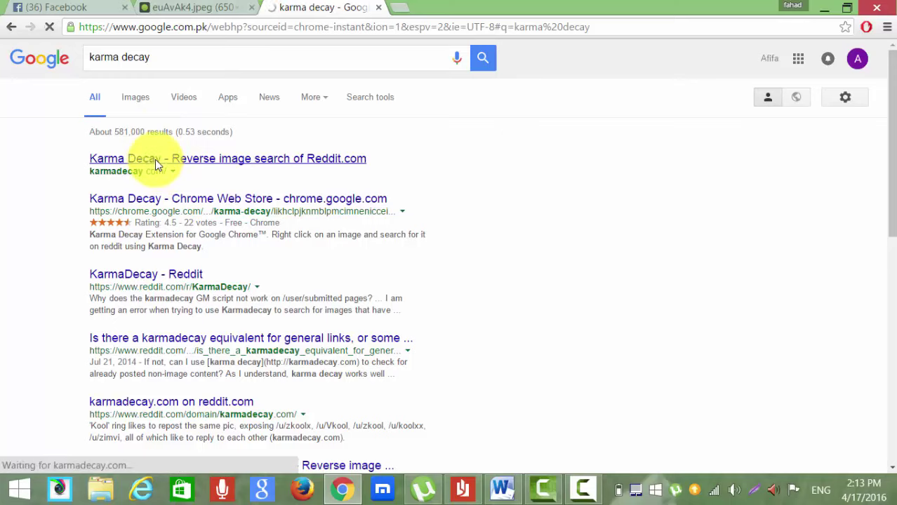
left_click(155, 160)
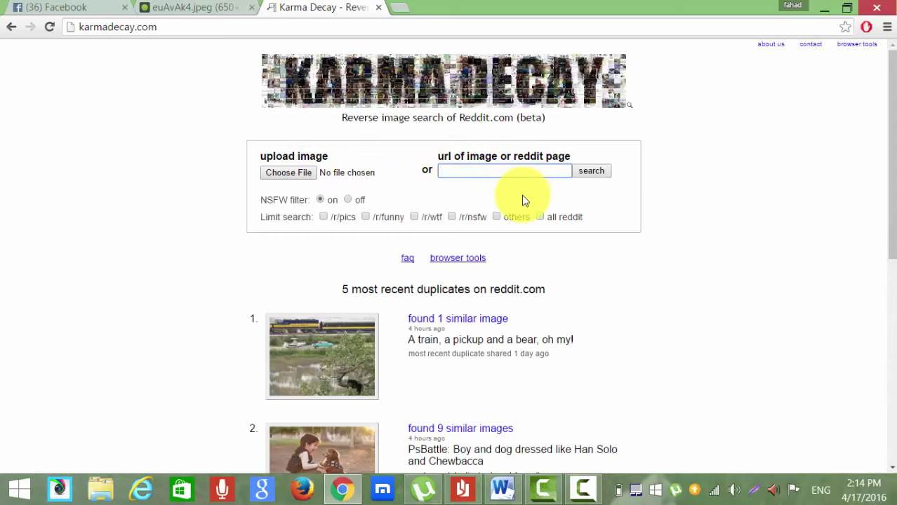
Step: Search Karma Decay with the pasted imgur cover URL, review the no-match results, and close the tab
key("ctrl+v")
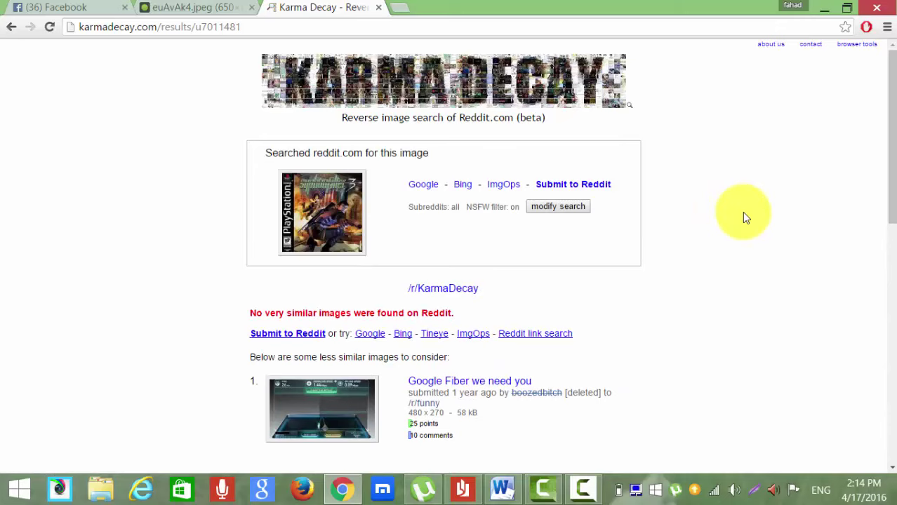
left_click_drag(890, 160, 883, 266)
key("super+c")
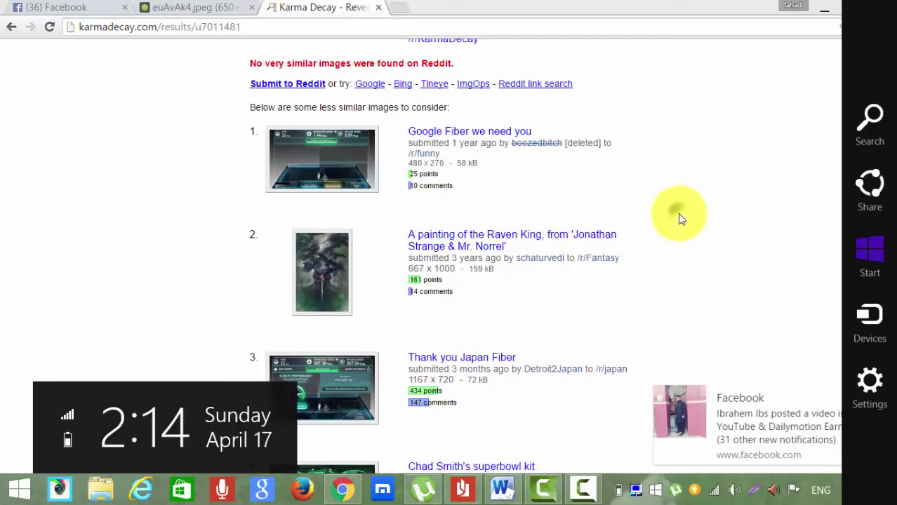
left_click_drag(890, 207, 852, 93)
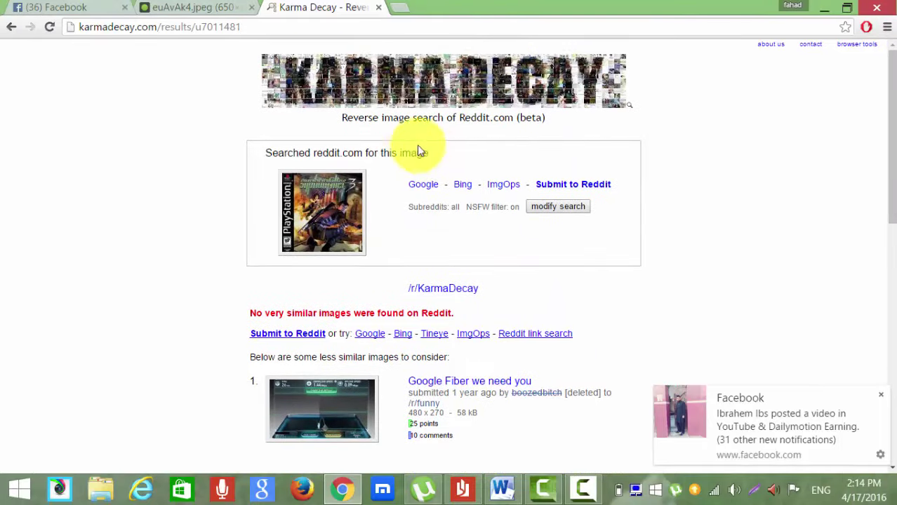
left_click(378, 8)
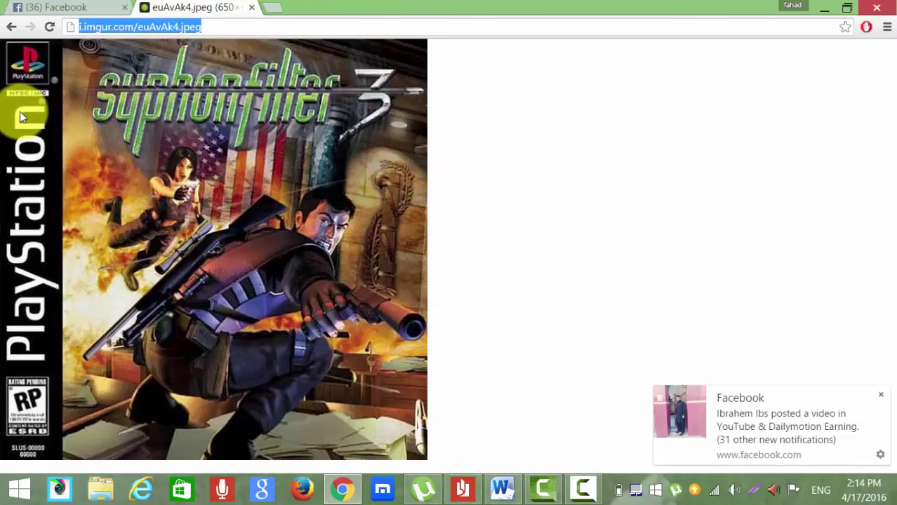
Step: Go back from the image through the Reddit post to the /r/gaming/new listing
left_click(12, 27)
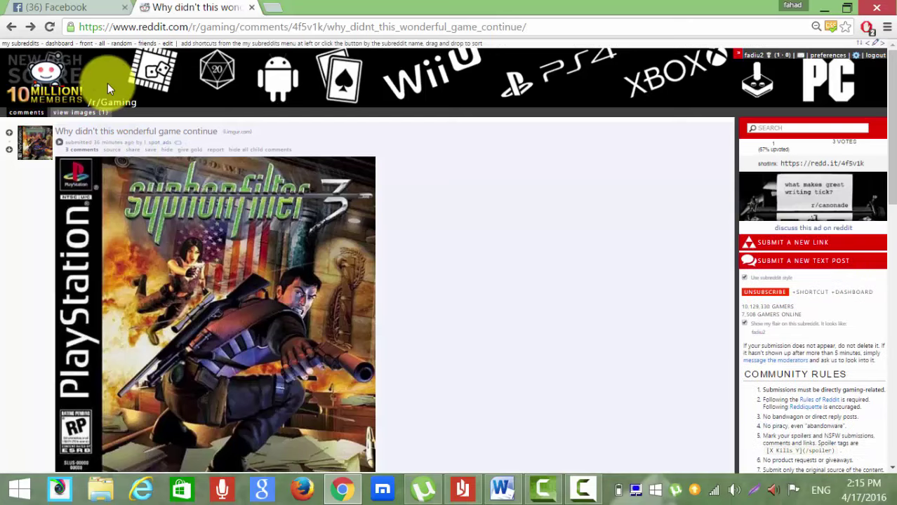
left_click(15, 27)
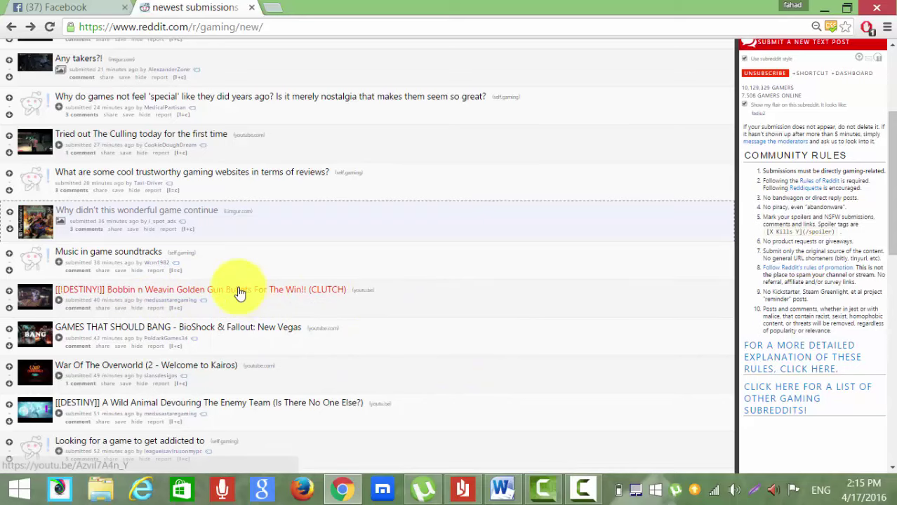
Step: Open the DESTINY post's YouTube video and copy the video's web address
left_click(82, 309)
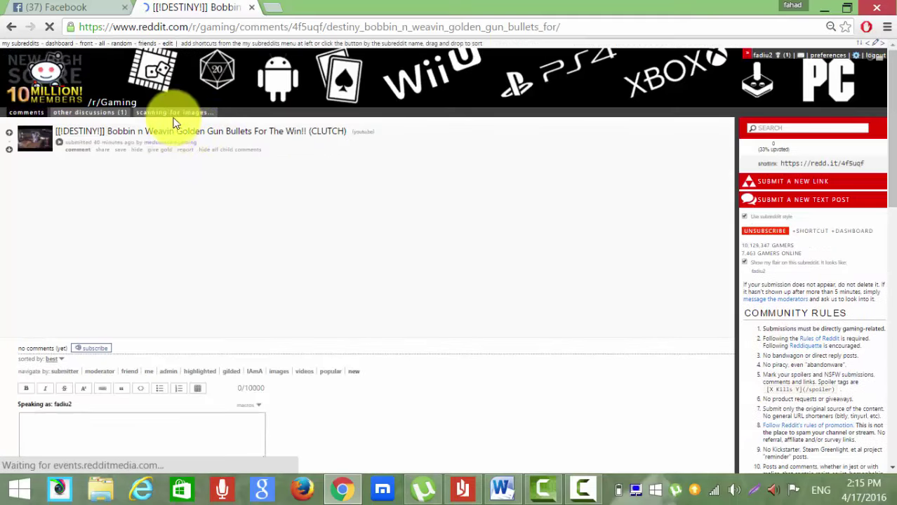
left_click(168, 134)
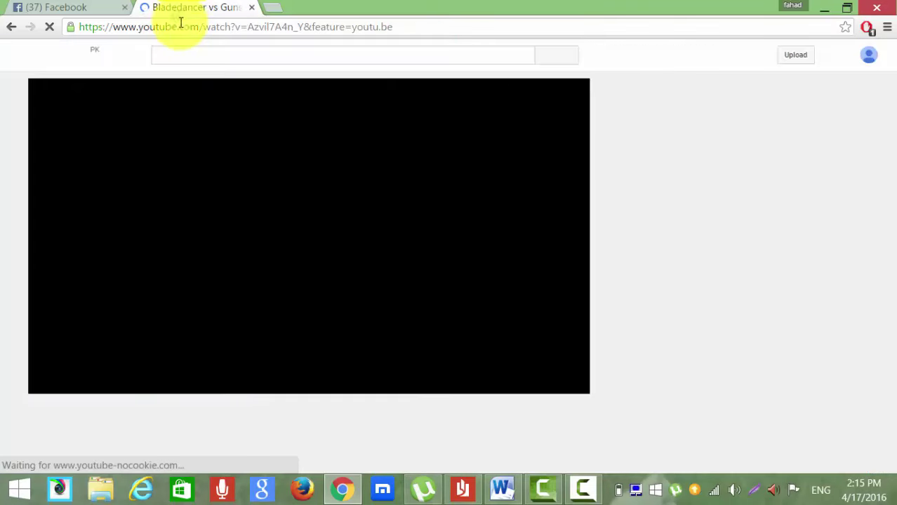
left_click(179, 26)
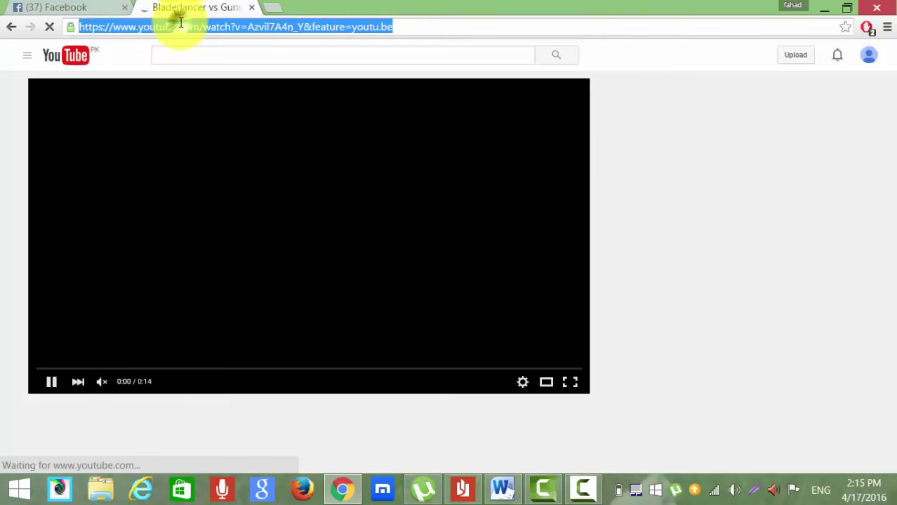
right_click(181, 25)
left_click(201, 80)
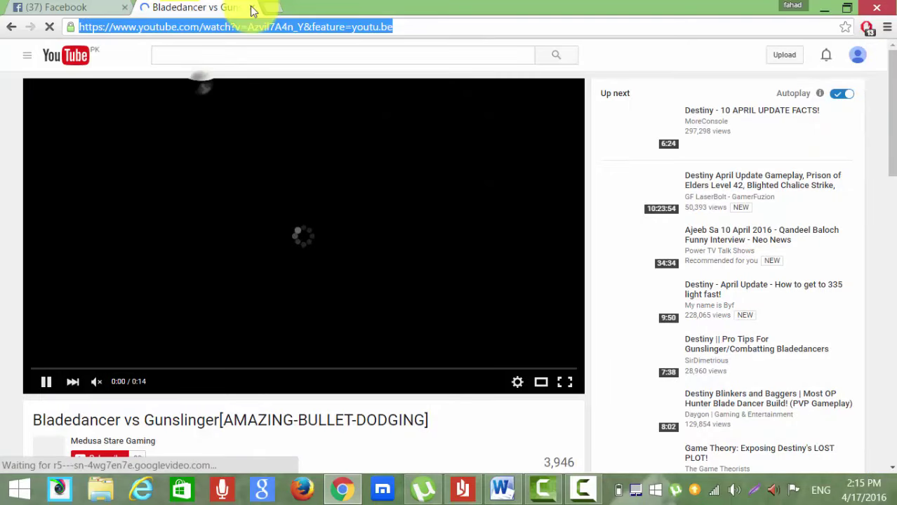
Step: Pause the video, scroll to the comments, and copy the comment 'Omg. +1.'
left_click(45, 382)
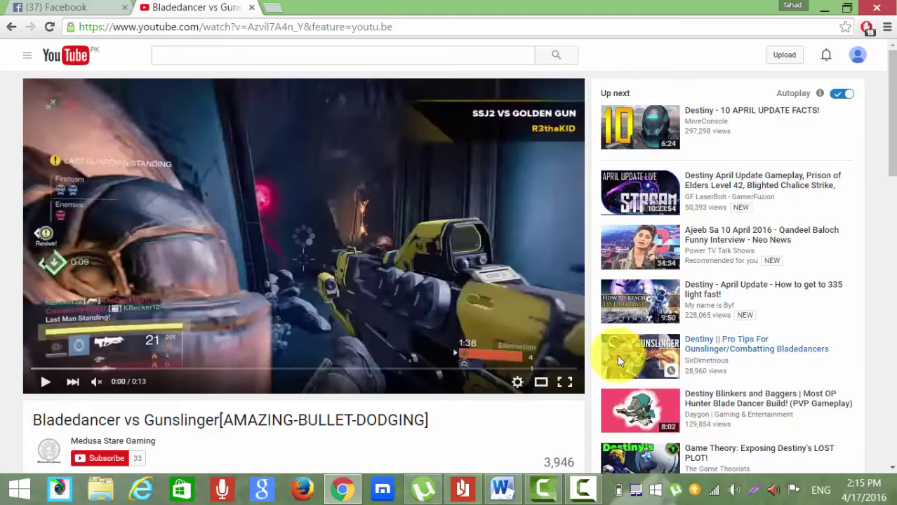
left_click_drag(891, 109, 890, 223)
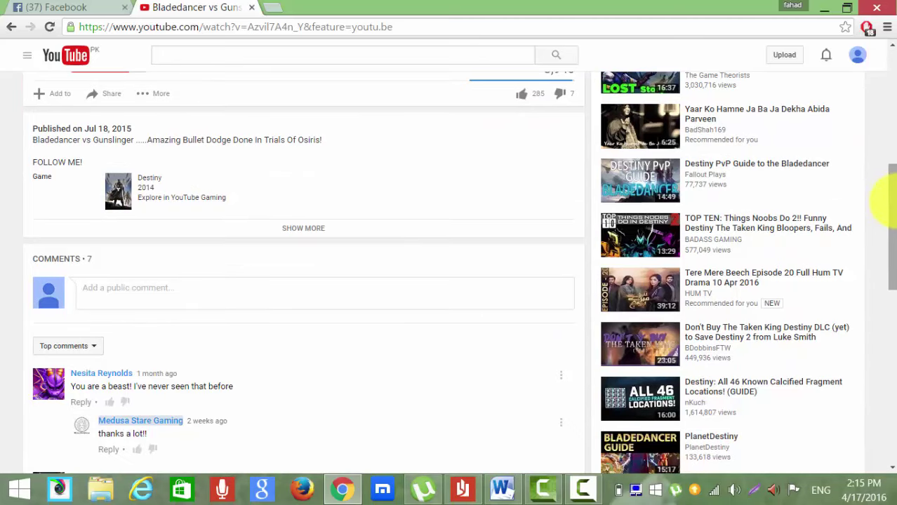
left_click_drag(893, 206, 890, 274)
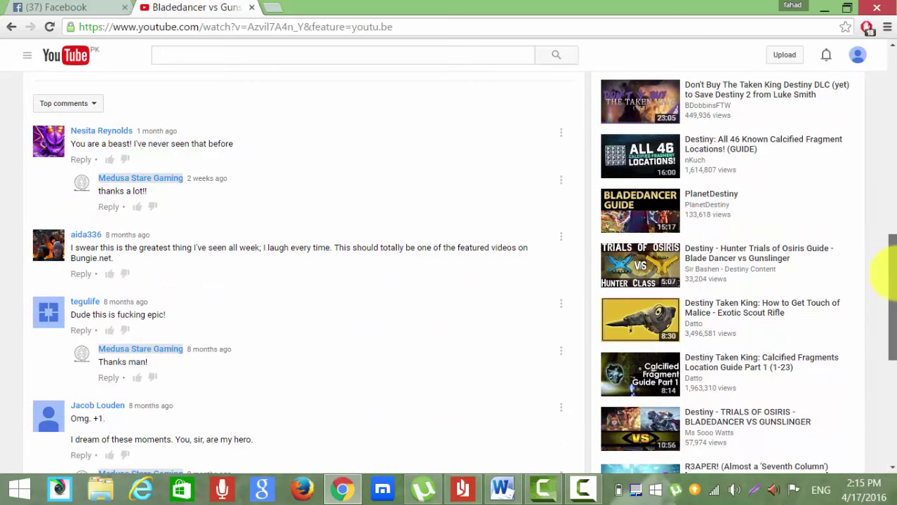
left_click_drag(892, 277, 892, 309)
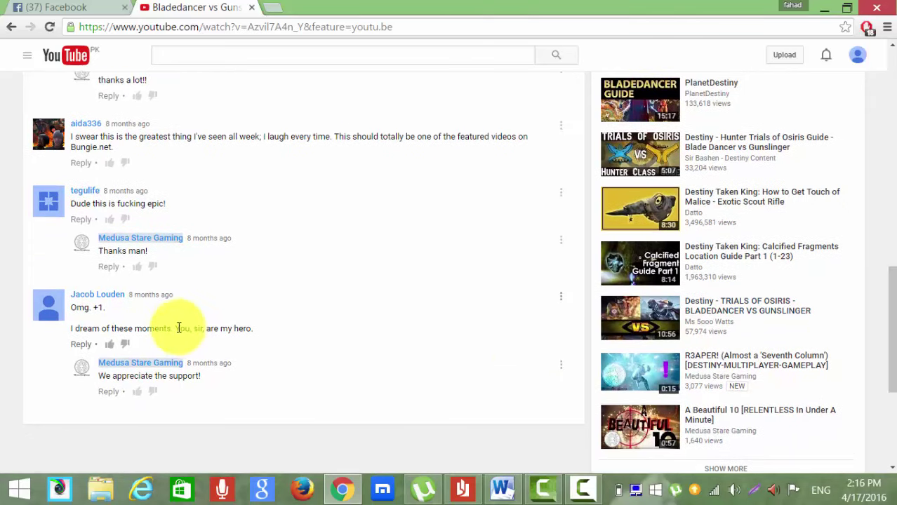
left_click_drag(108, 313, 104, 199)
scroll(66, 294, "up", 2)
scroll(49, 439, "down", 3)
key("ctrl+minus")
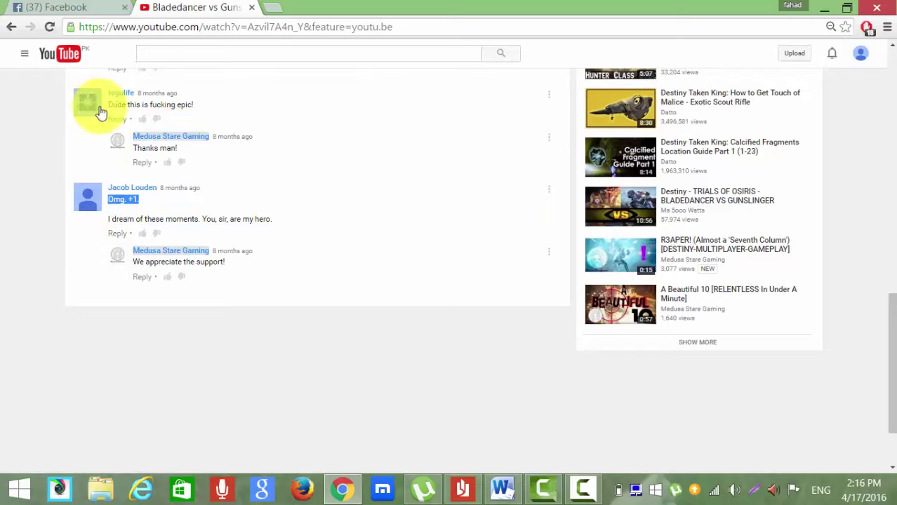
Step: Check the Facebook tab, then return through YouTube to the Reddit Destiny post
left_click(58, 6)
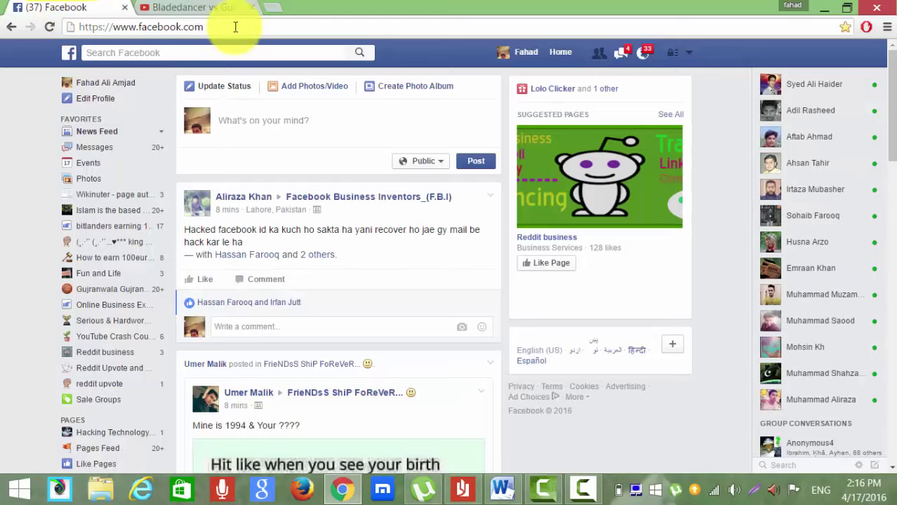
left_click(193, 6)
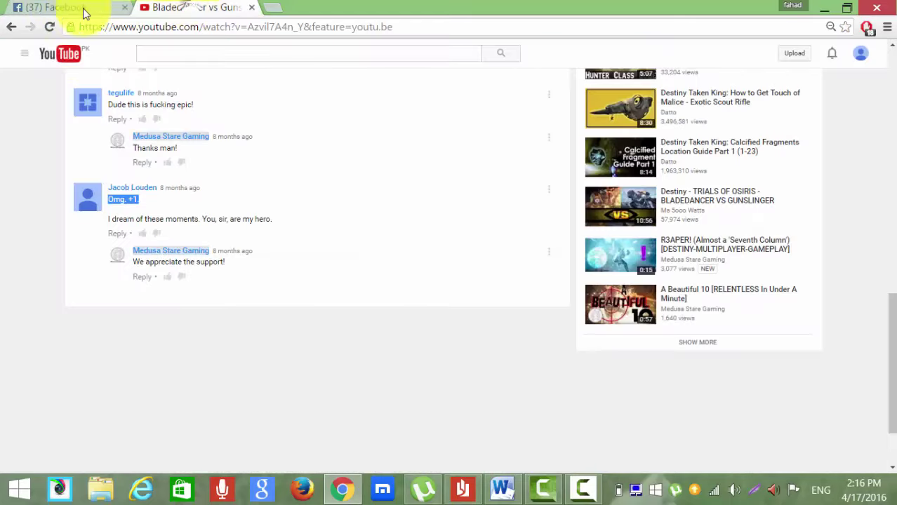
left_click(14, 28)
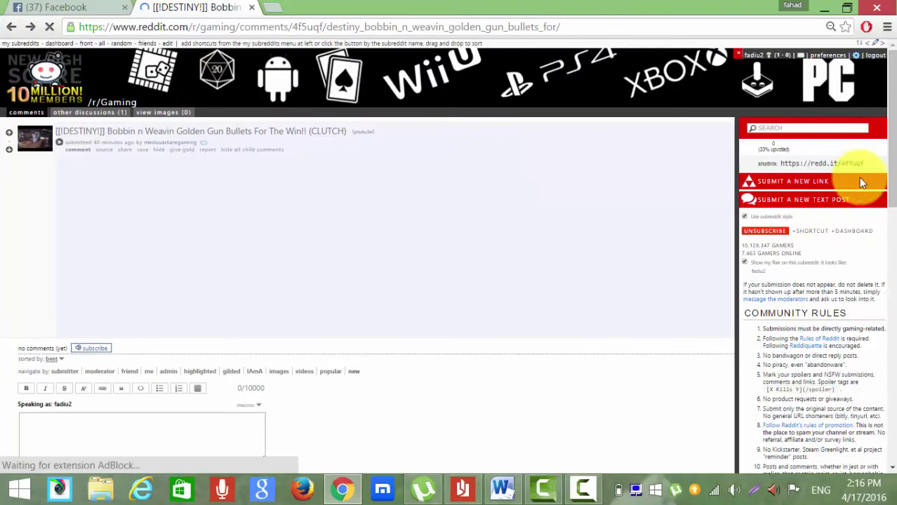
Step: Paste 'Omg. +1.' as a comment on the Destiny post and submit it
scroll(878, 197, "down", 3)
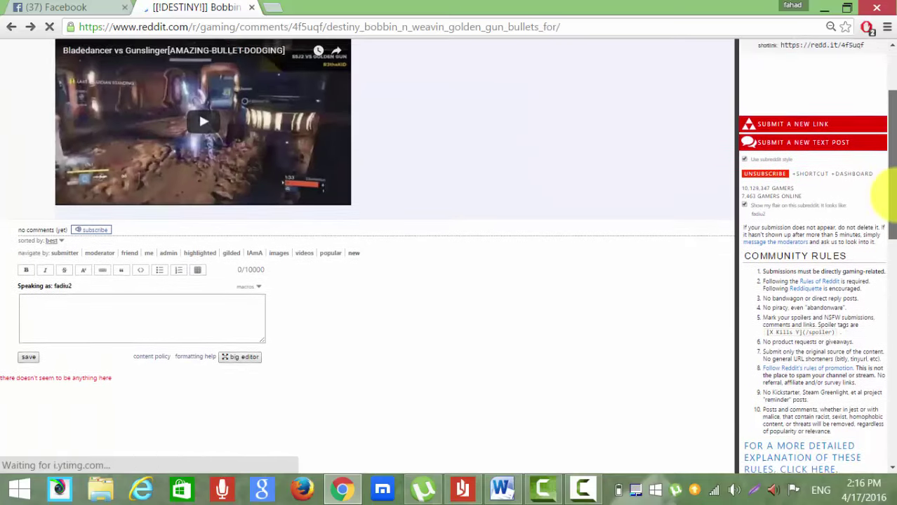
left_click(209, 305)
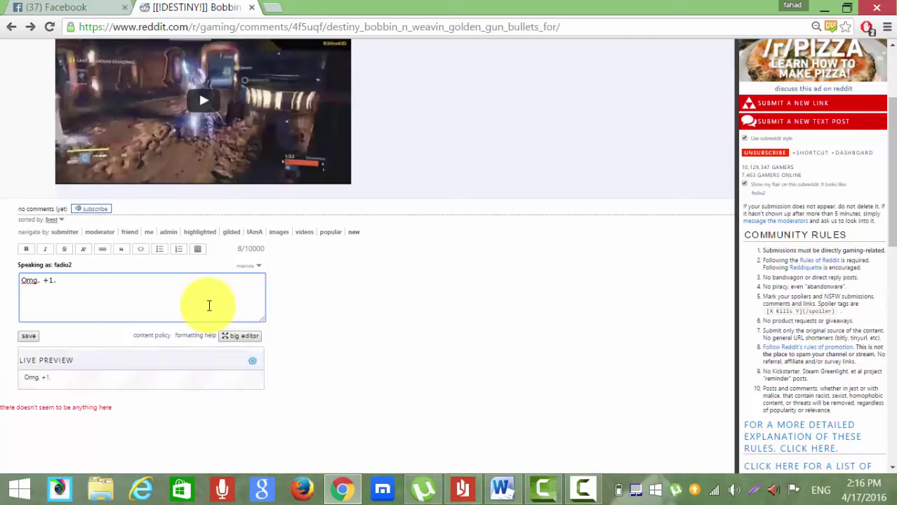
left_click(28, 336)
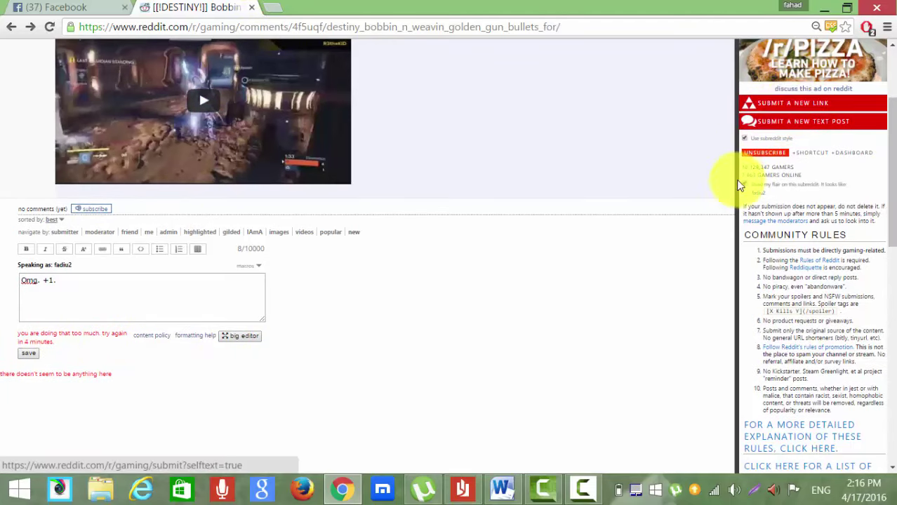
scroll(877, 202, "down", 1)
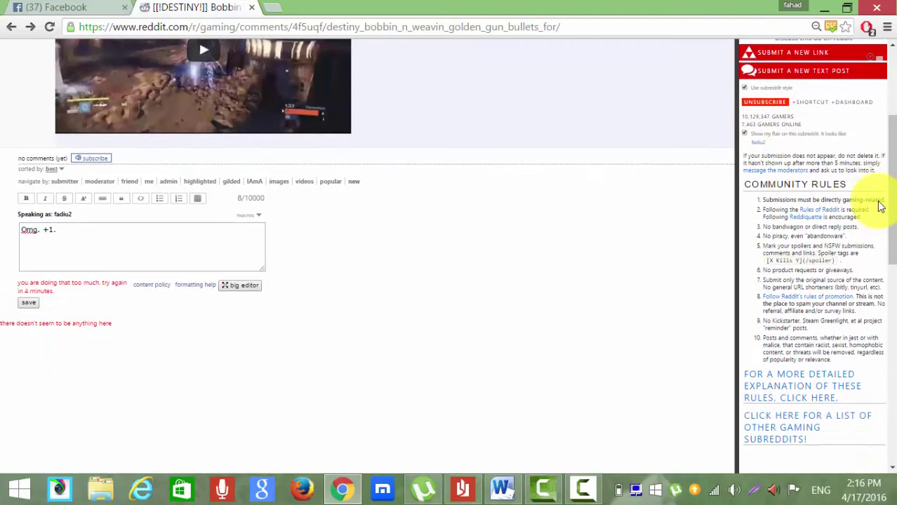
left_click_drag(886, 202, 886, 135)
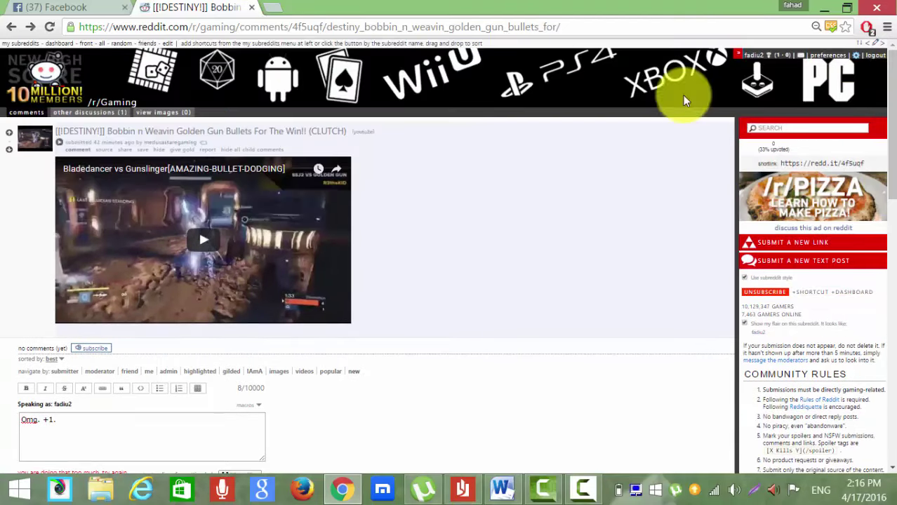
Step: Open the Destiny video in a new tab, copy its URL, and close that tab
right_click(191, 137)
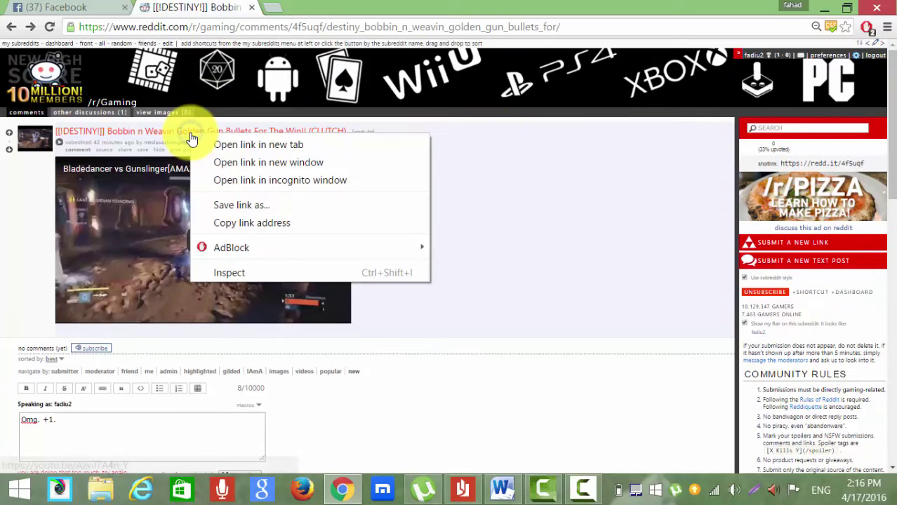
left_click(222, 145)
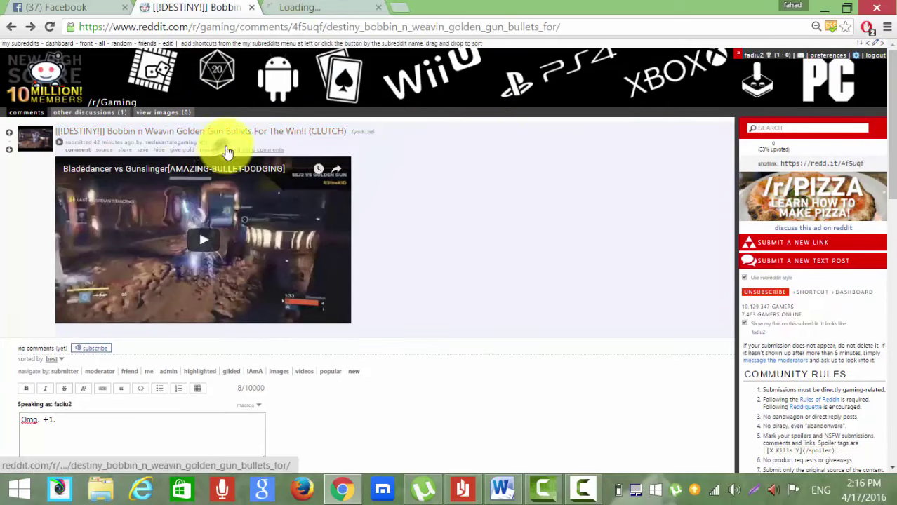
left_click(329, 8)
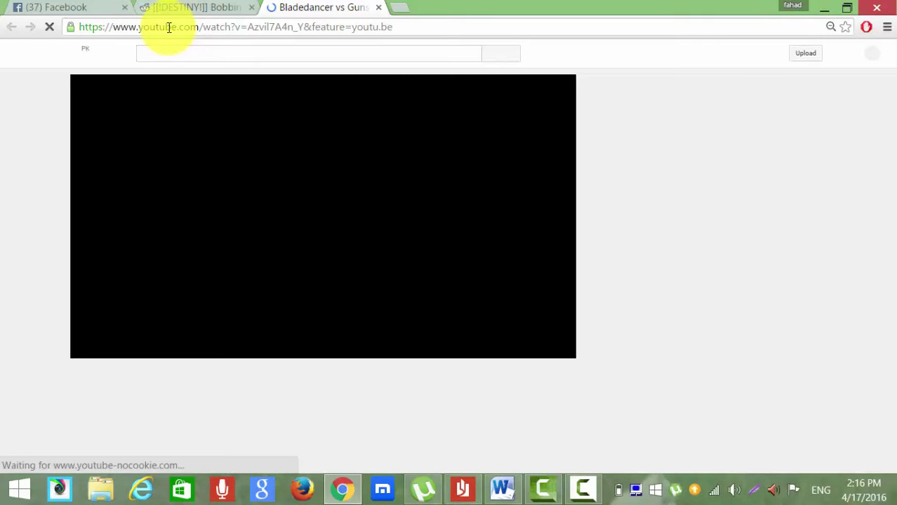
left_click(169, 27)
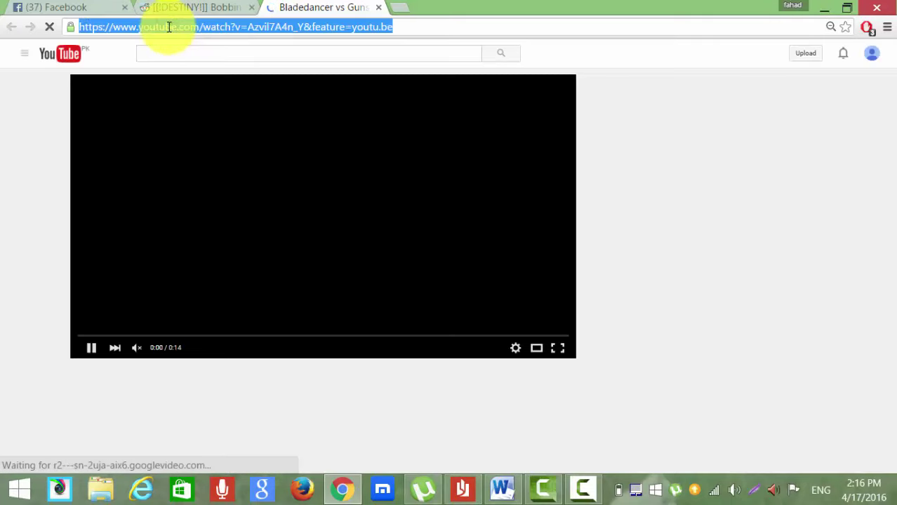
right_click(167, 27)
left_click(200, 83)
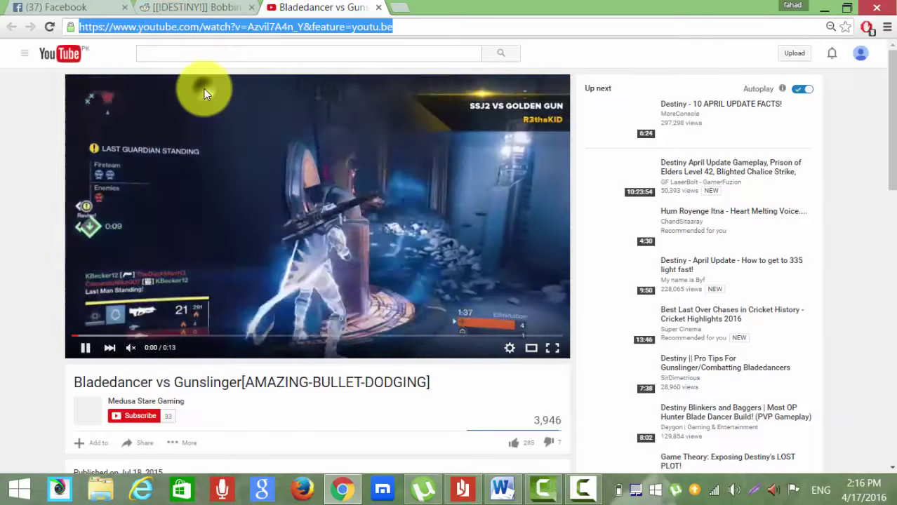
left_click(380, 7)
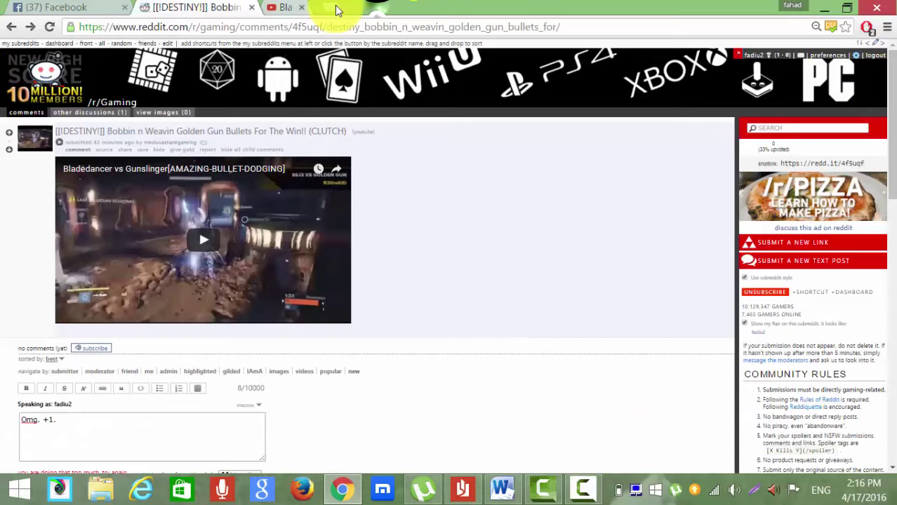
Step: Search Google for 'karma decay' in a new tab
left_click(279, 8)
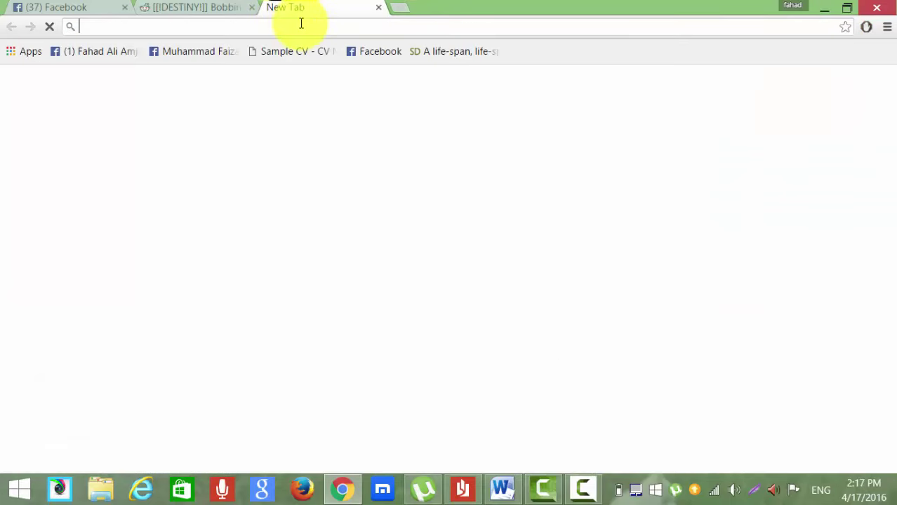
type("ka")
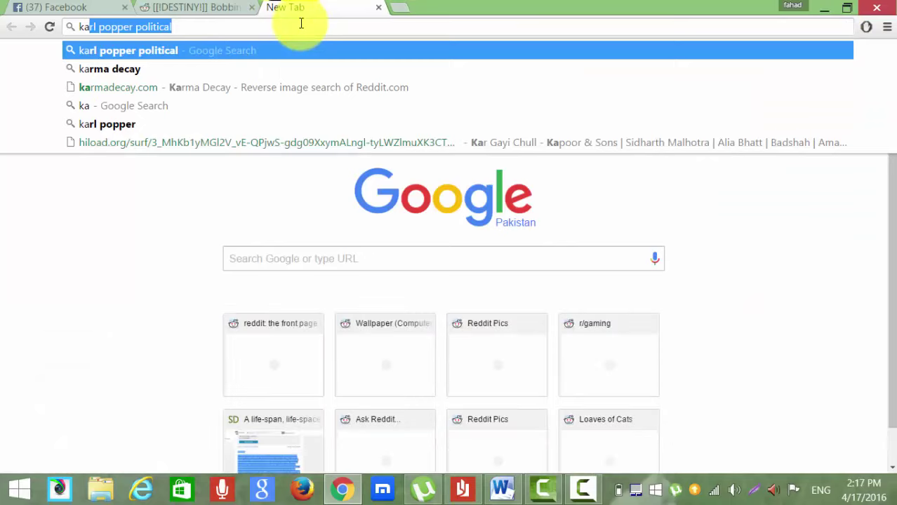
type("r")
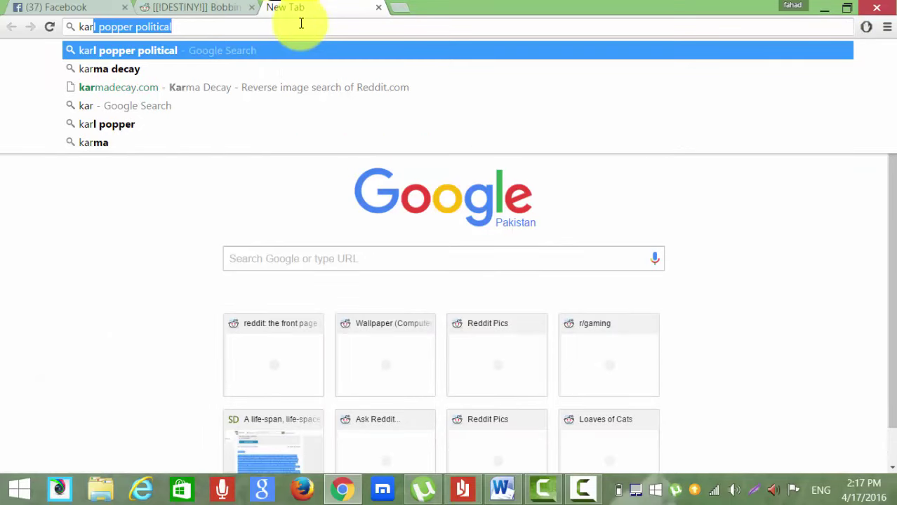
left_click(234, 73)
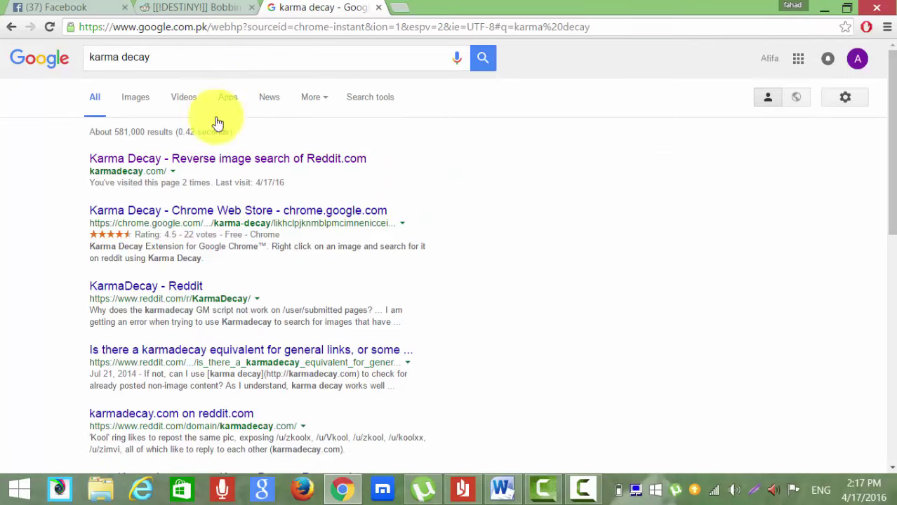
Step: Run a Karma Decay search on the Bladedancer video link and open the r/DestinyMemes match's 2 comments
left_click(204, 161)
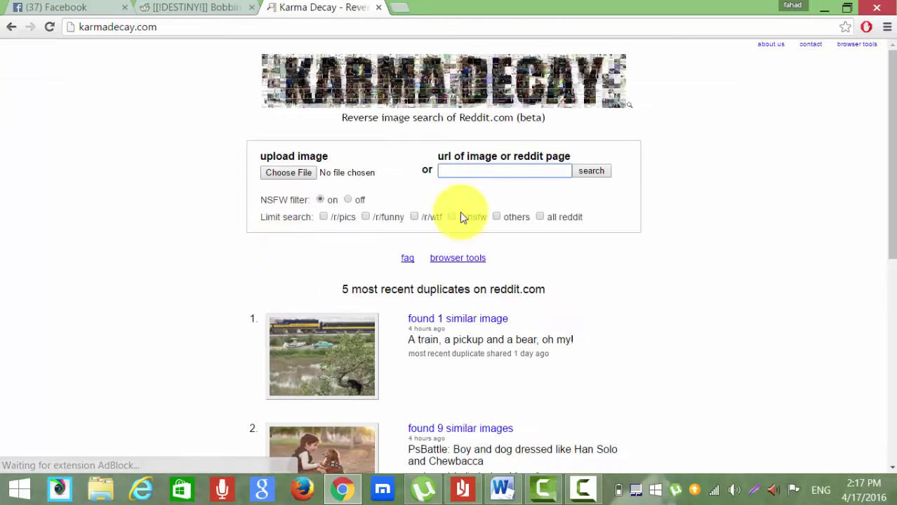
key("ctrl+v")
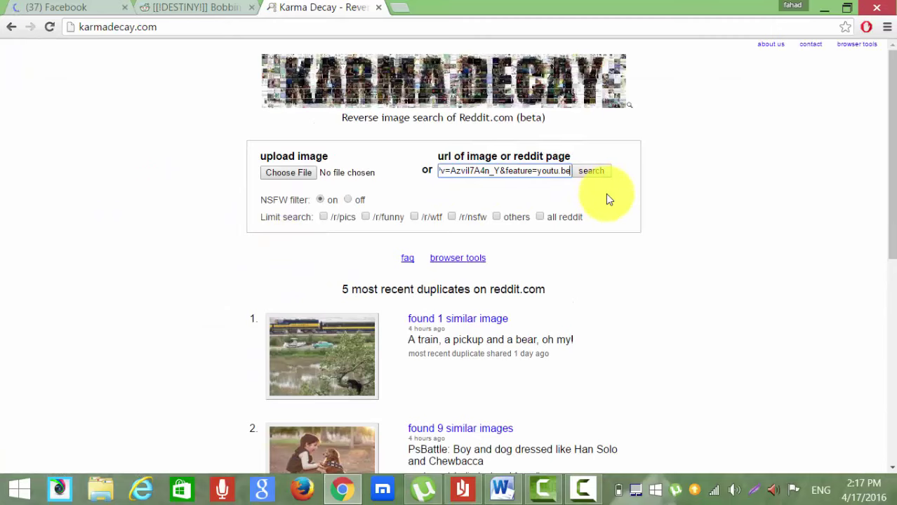
left_click(591, 171)
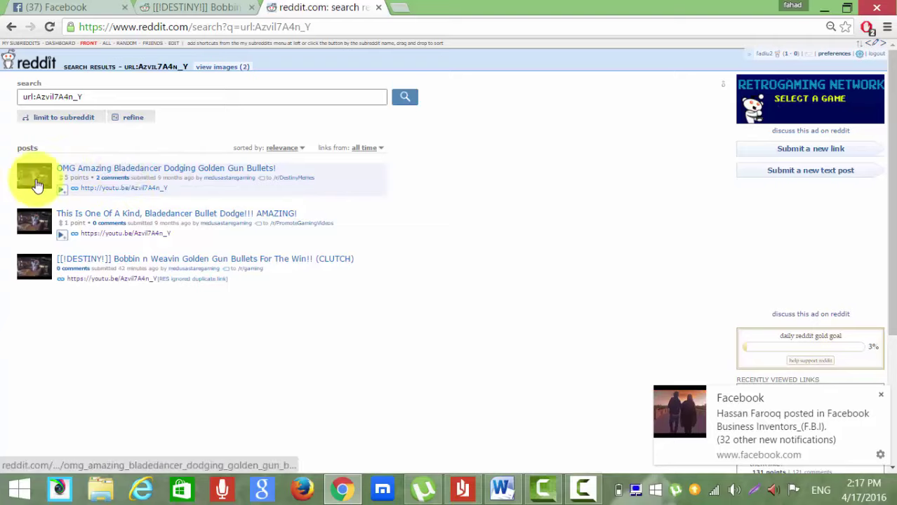
left_click(125, 184)
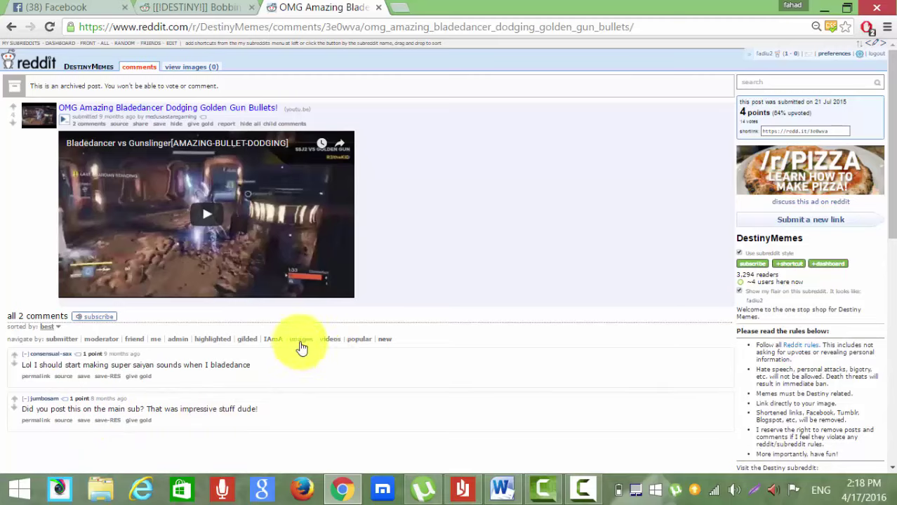
Step: Close the r/DestinyMemes repost tab and upvote the r/gaming Destiny post
left_click(380, 8)
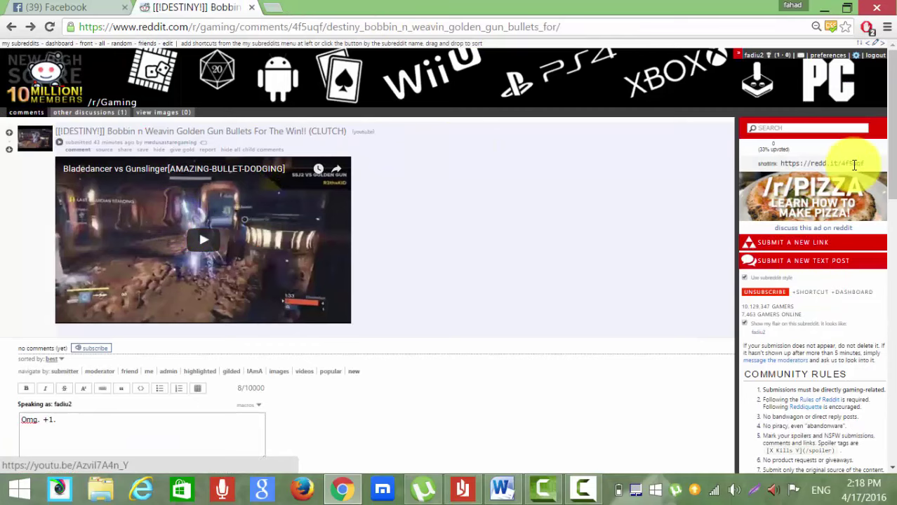
key("super+c")
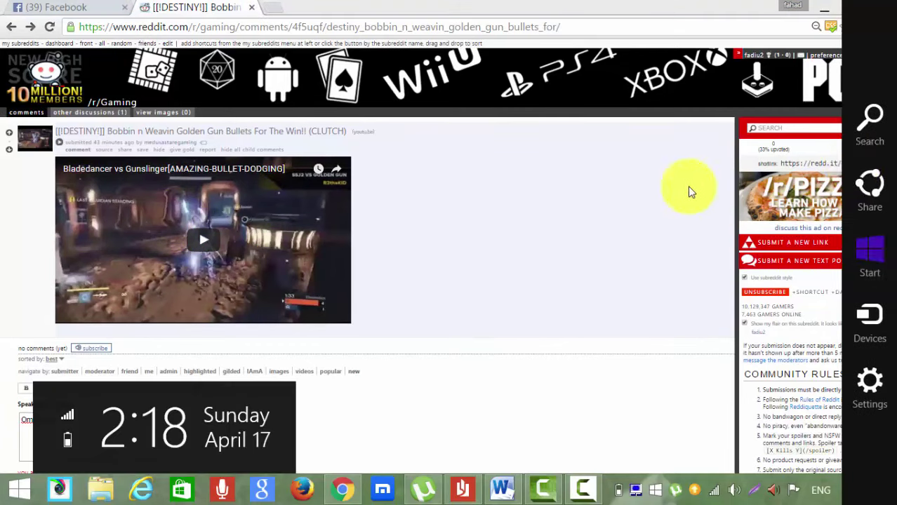
left_click(623, 212)
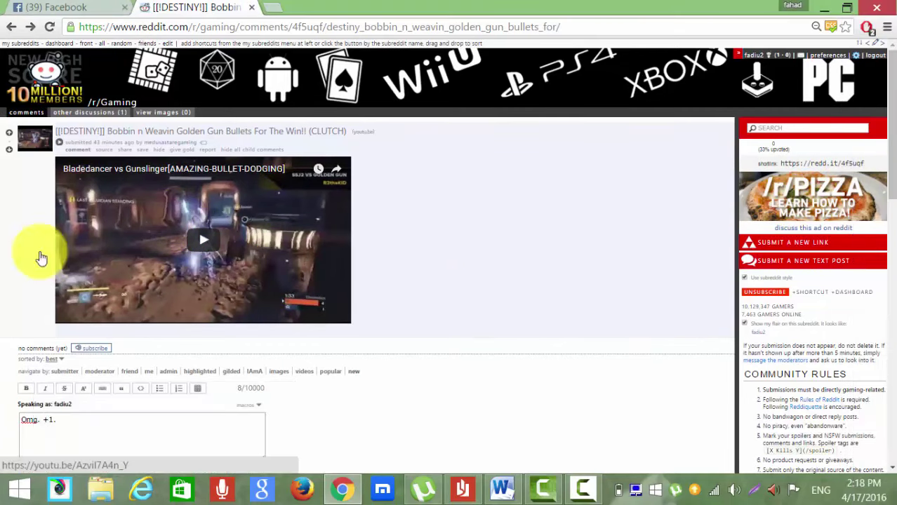
left_click(8, 132)
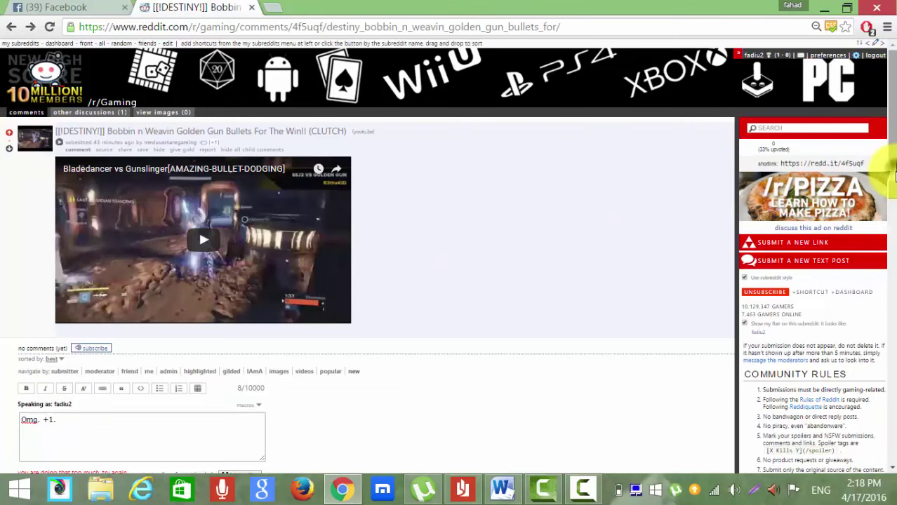
Step: Edit the unsent 'Omg. +1.' comment draft, then bring up the reddit business Word document
scroll(895, 200, "down", 1)
left_click_drag(895, 200, 894, 199)
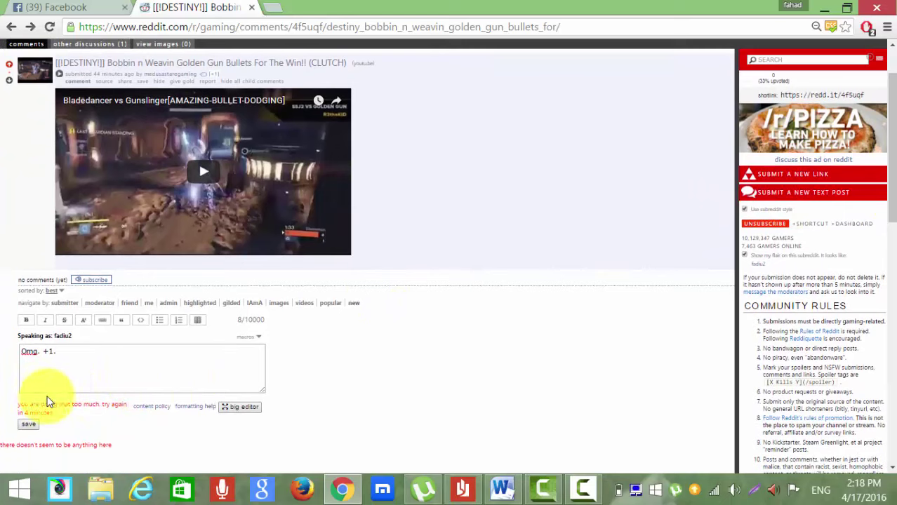
double_click(43, 353)
key("BackSpace")
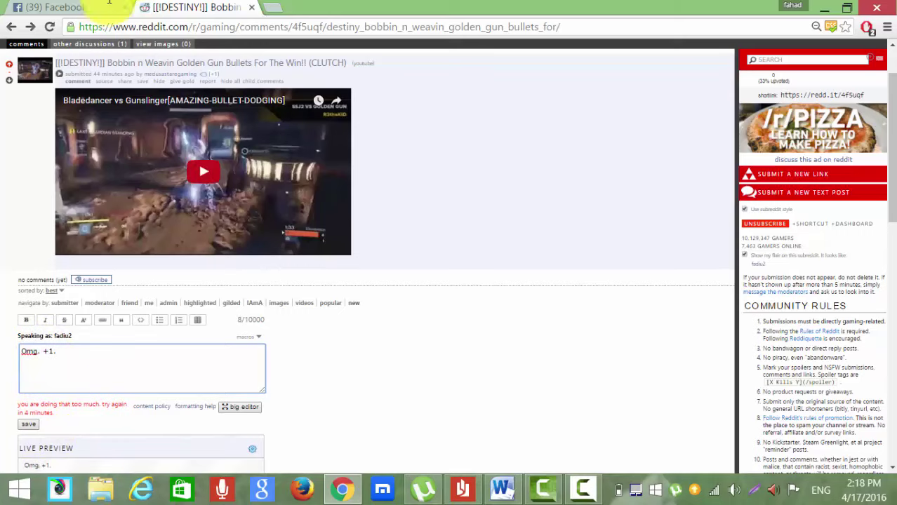
left_click(500, 490)
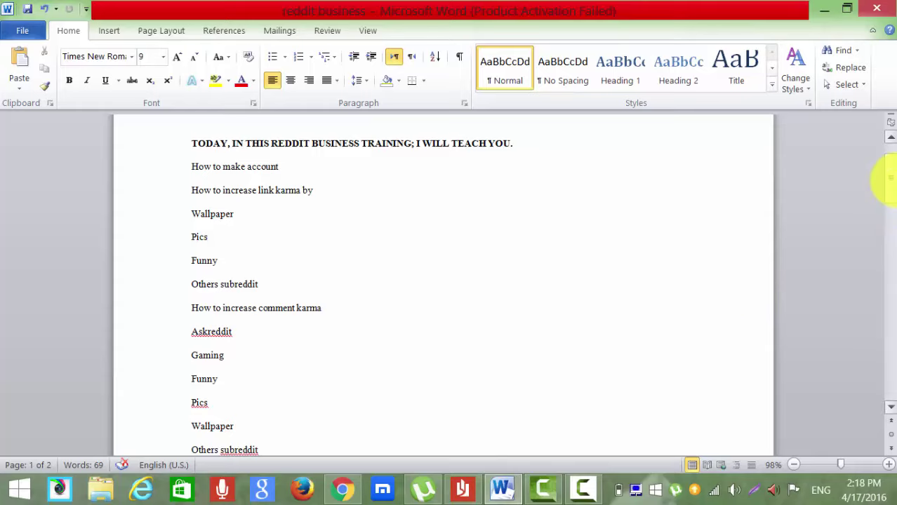
Step: Scroll the outline past 'how to sell reddit account', 'plan', 'idea' and 'reddit counter'
mouse_move(890, 180)
left_mouse_down()
mouse_move(896, 194)
mouse_move(885, 185)
left_mouse_up()
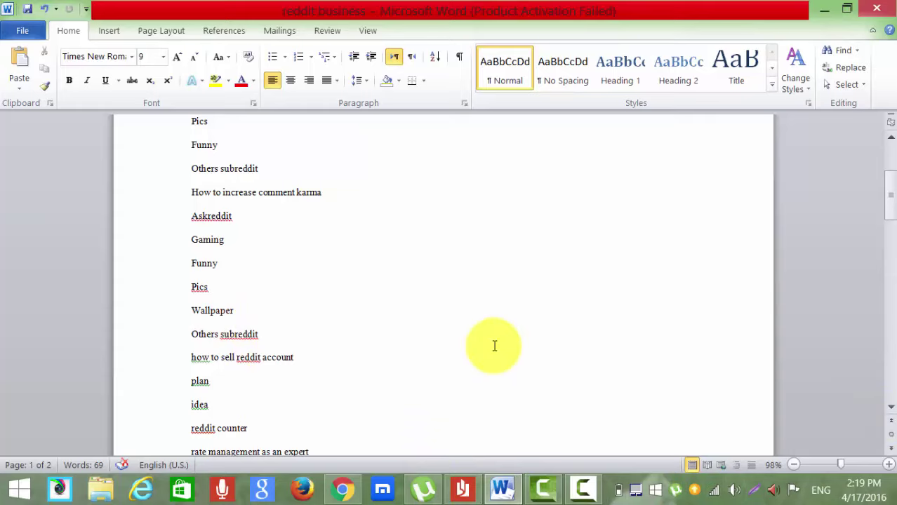
key("super+c")
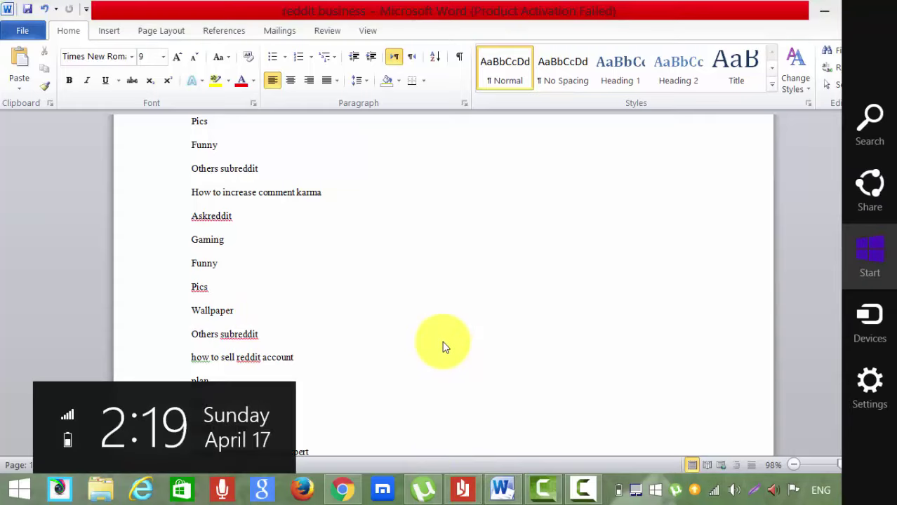
left_click(442, 316)
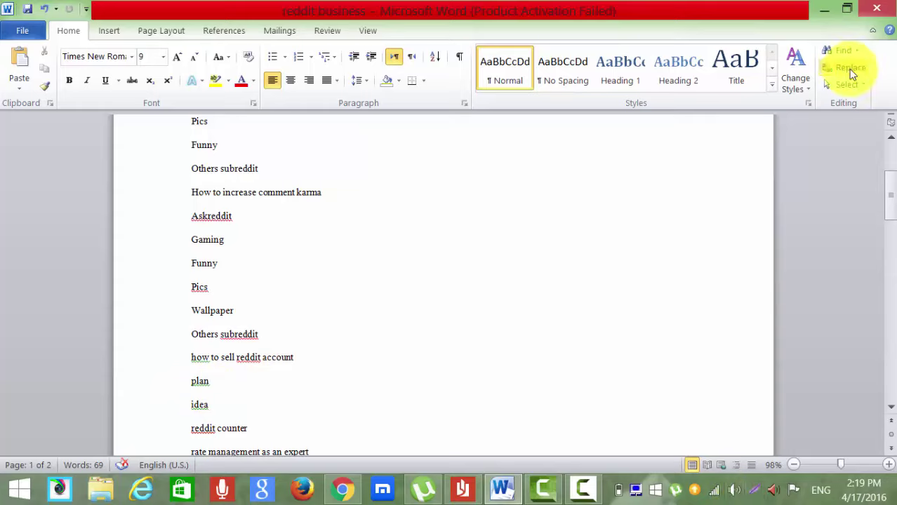
left_click(825, 12)
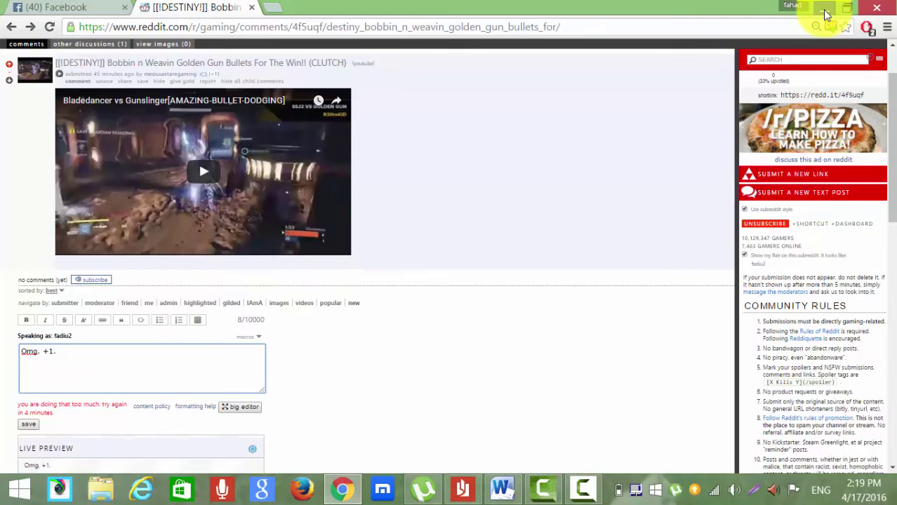
left_click(826, 10)
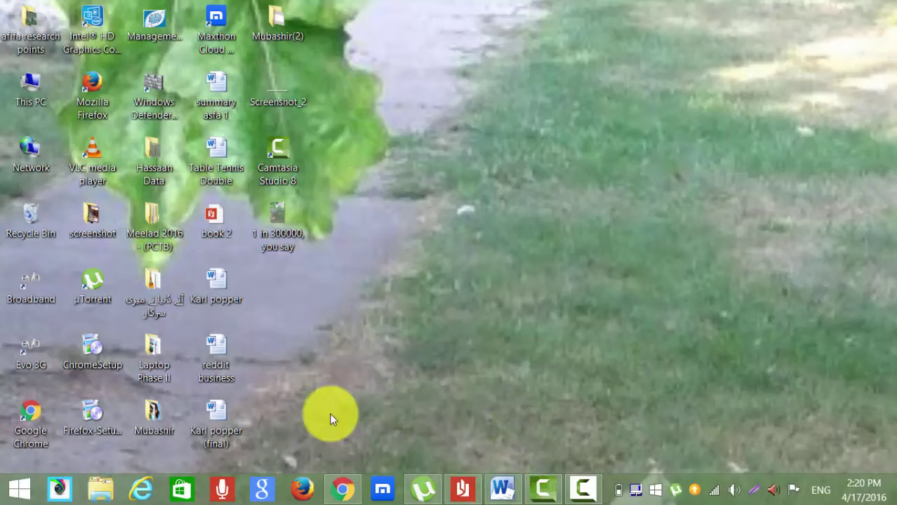
key("super+c")
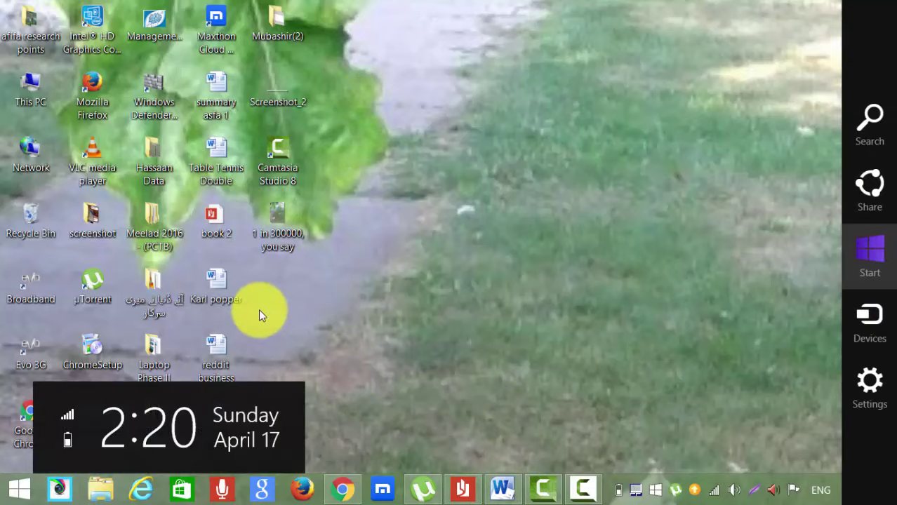
key("Escape")
key("super+b")
key("Return")
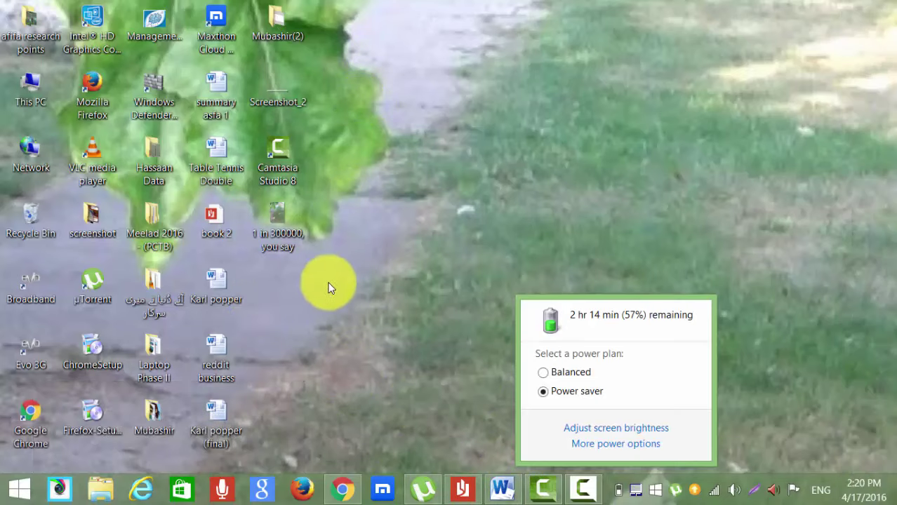
left_click(330, 288)
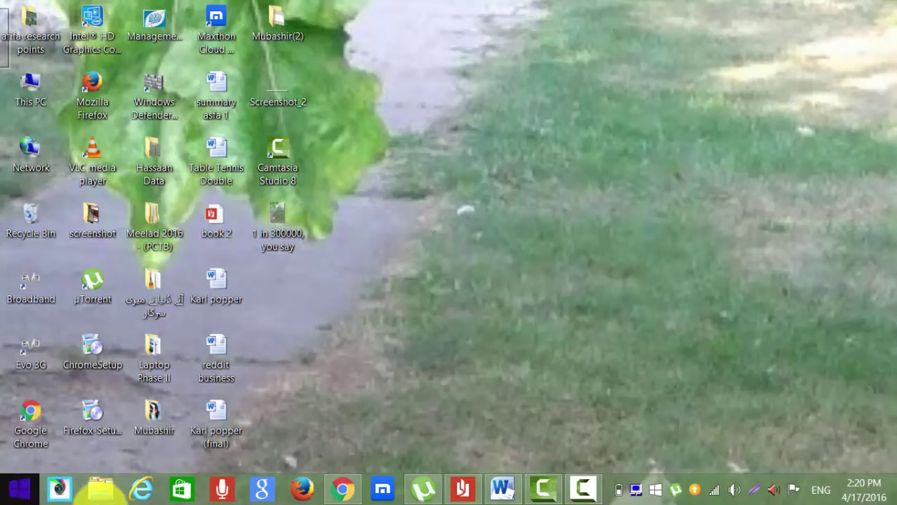
left_click(500, 487)
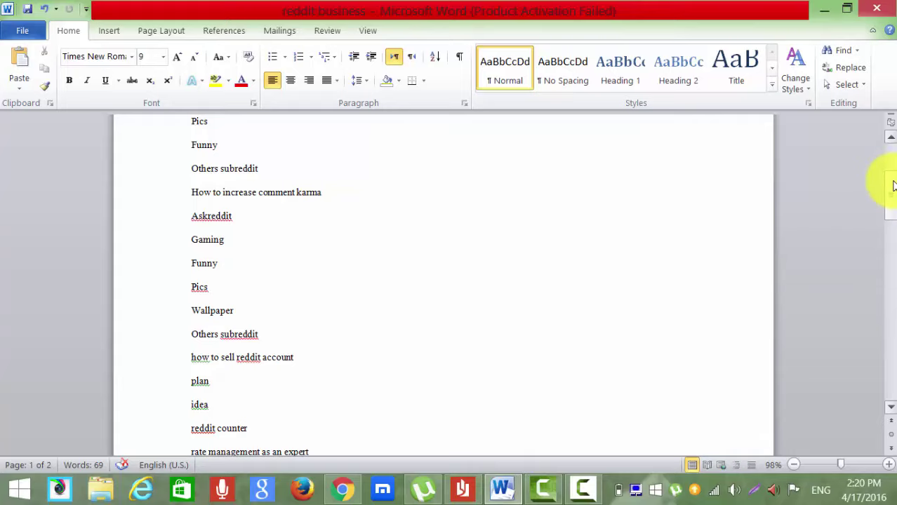
Step: Start page 2 with the heading 'plan:-' and an empty line below it
left_click_drag(893, 184, 893, 272)
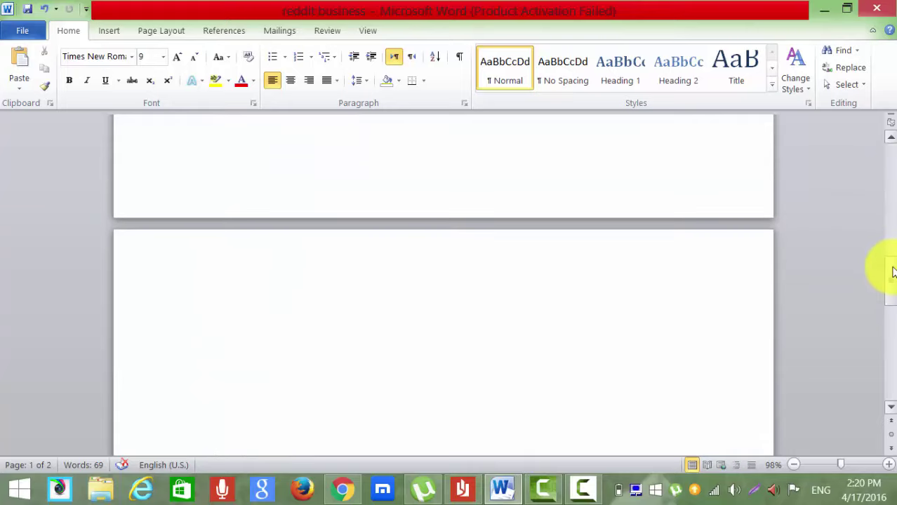
left_click(620, 312)
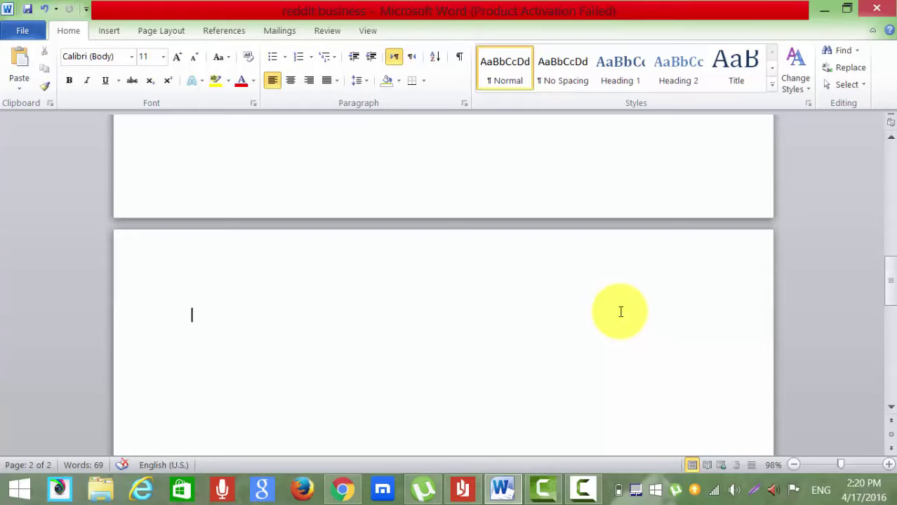
type("plan:-")
key("Return")
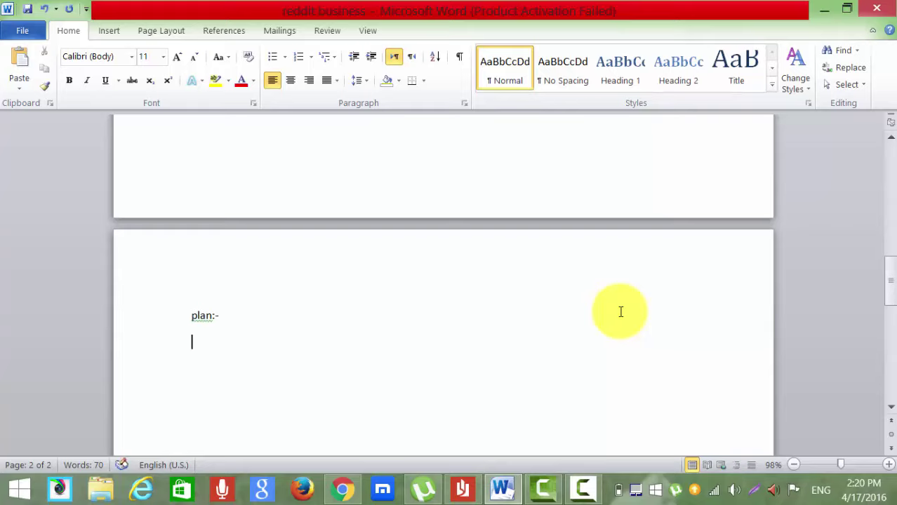